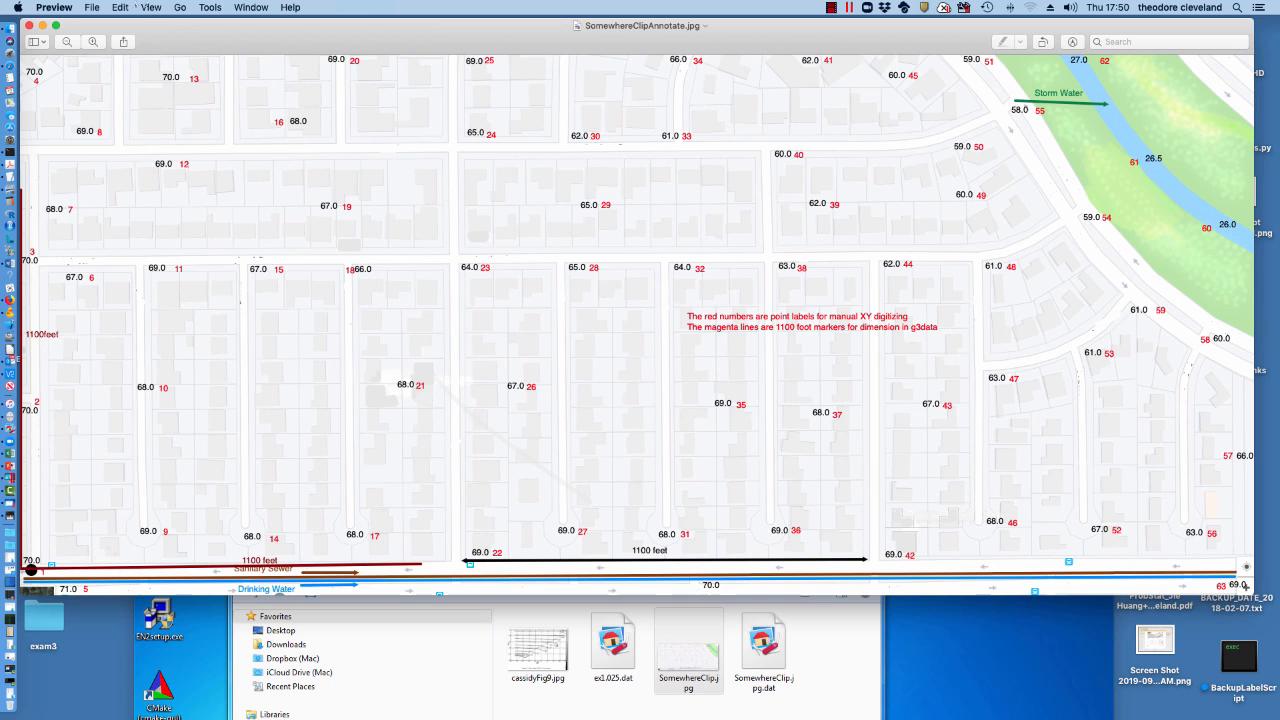
# Close the annotated map preview and copy SomewhereClipAnnotate.jpg from the Mac desktop into the Windows virtual machine's Example_1 folder.
pyautogui.press('super+w')
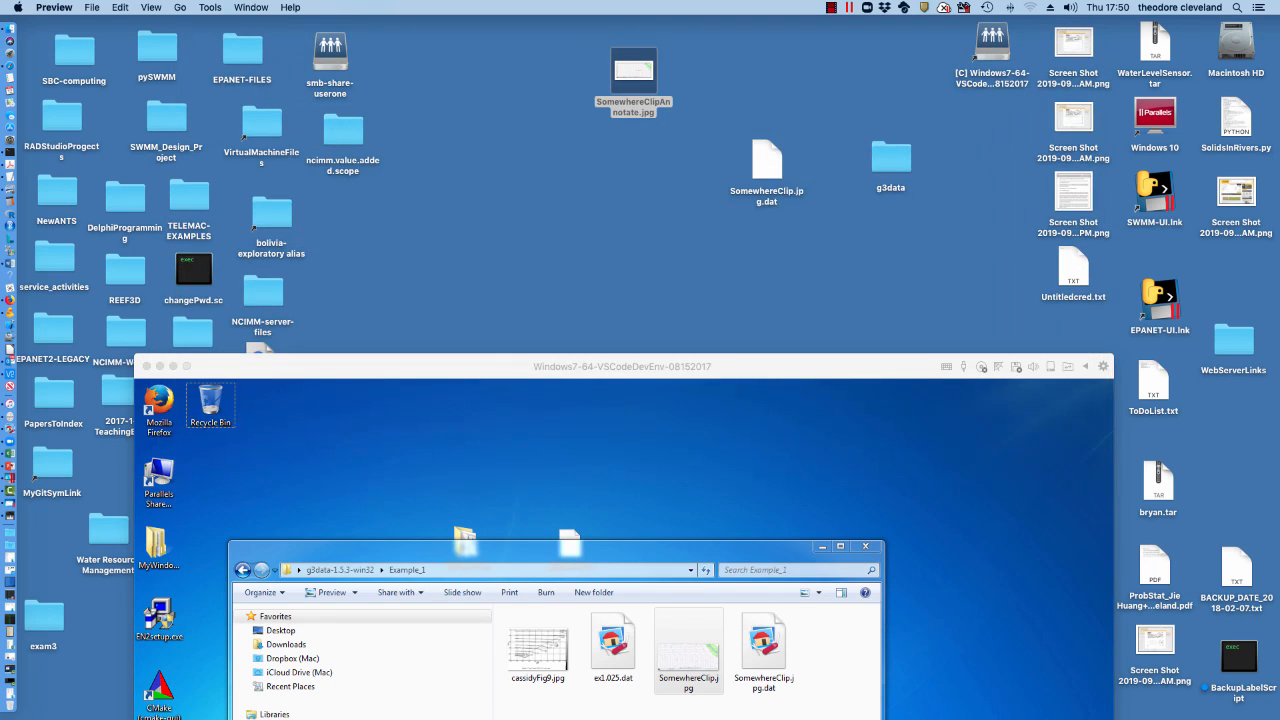
pyautogui.moveTo(622, 366); pyautogui.dragTo(668, 146)
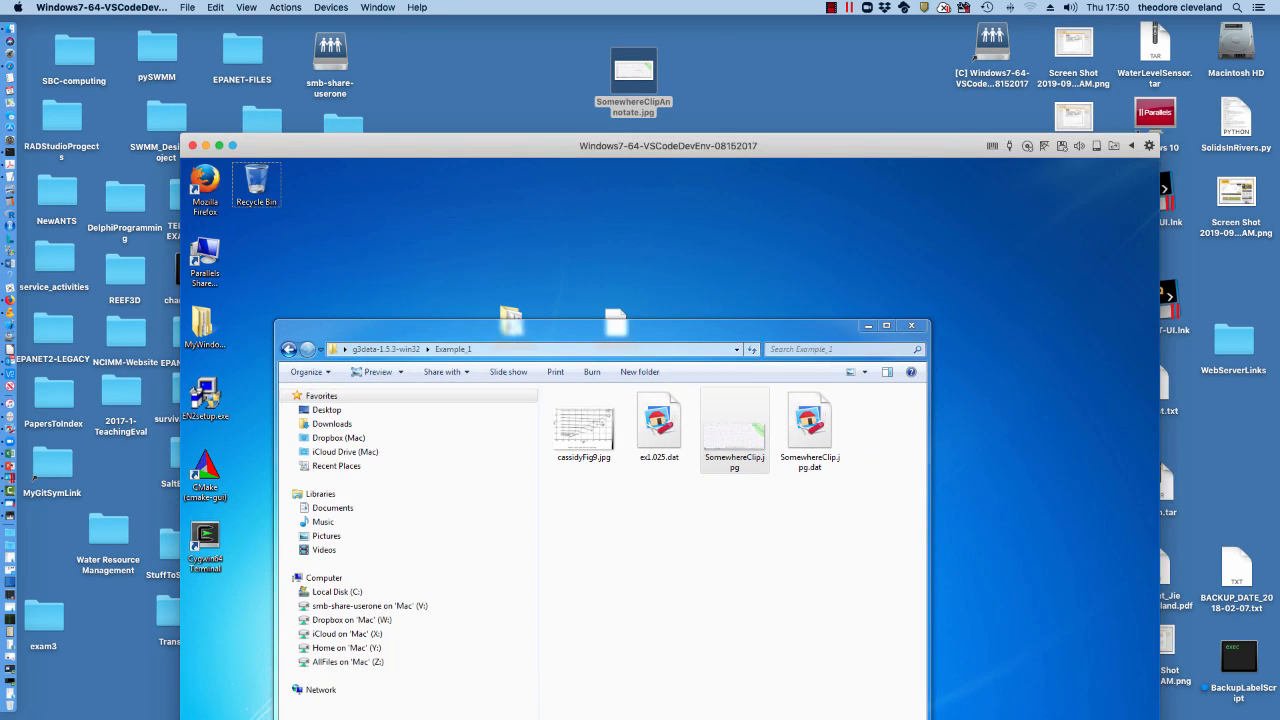
pyautogui.moveTo(633, 72); pyautogui.dragTo(699, 530)
pyautogui.click(776, 396)
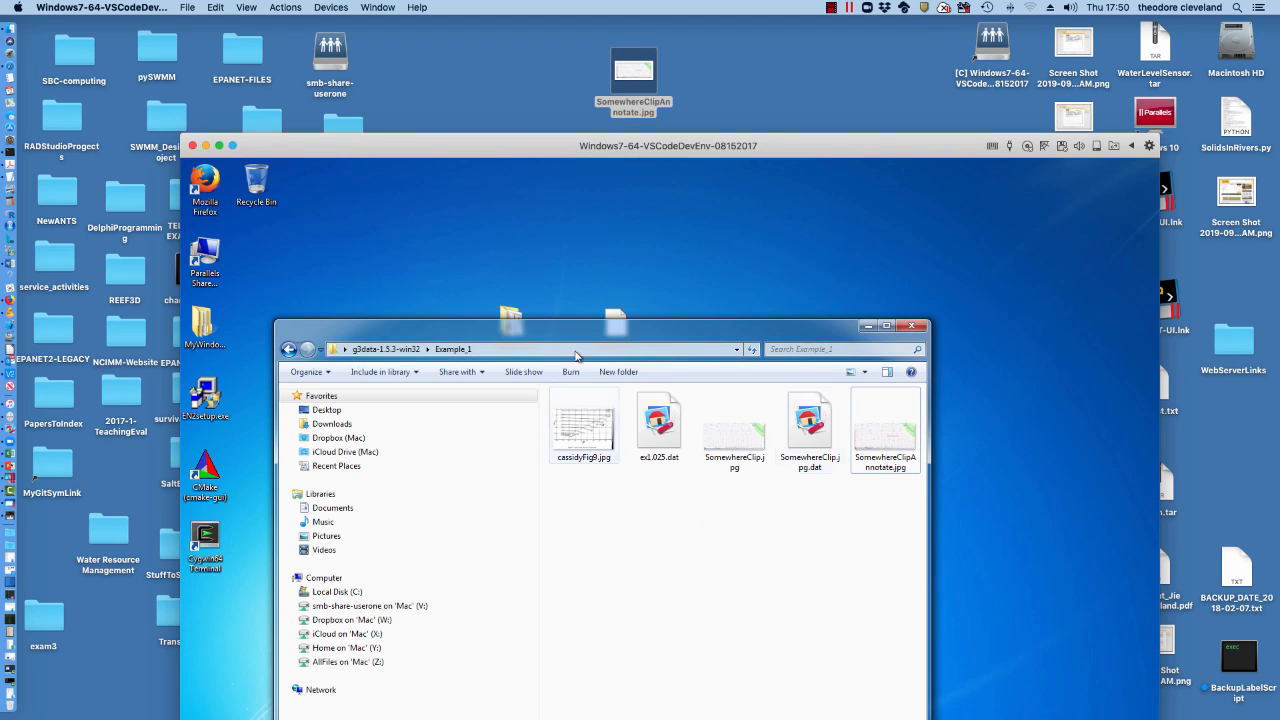
# Delete SomewhereClip.jpg.dat from the Example_1 folder.
pyautogui.moveTo(529, 334); pyautogui.dragTo(546, 213)
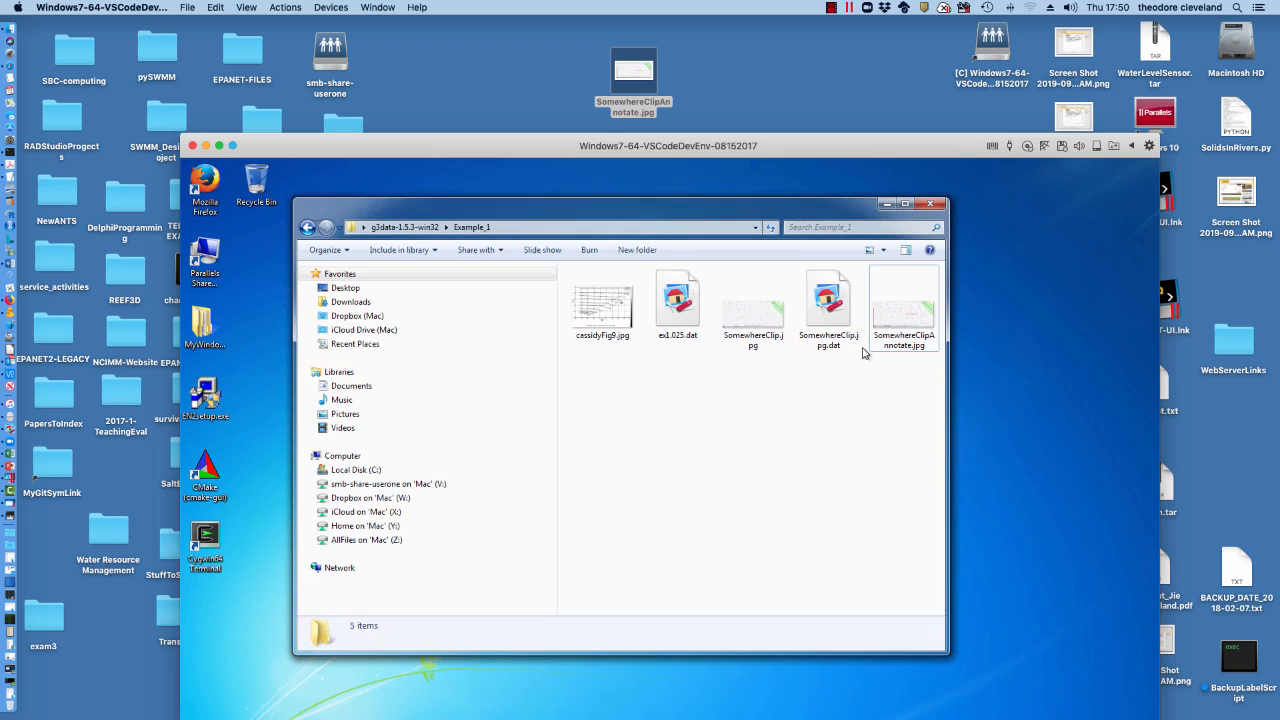
pyautogui.rightClick(822, 313)
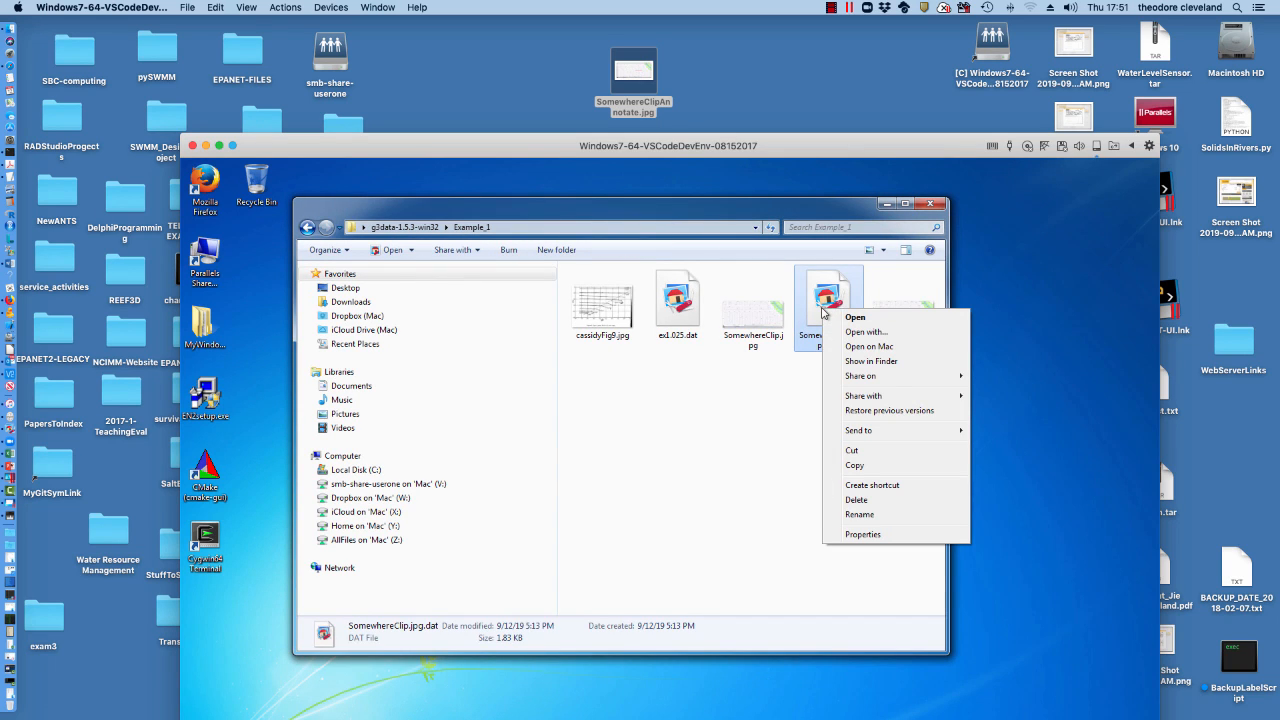
pyautogui.click(856, 500)
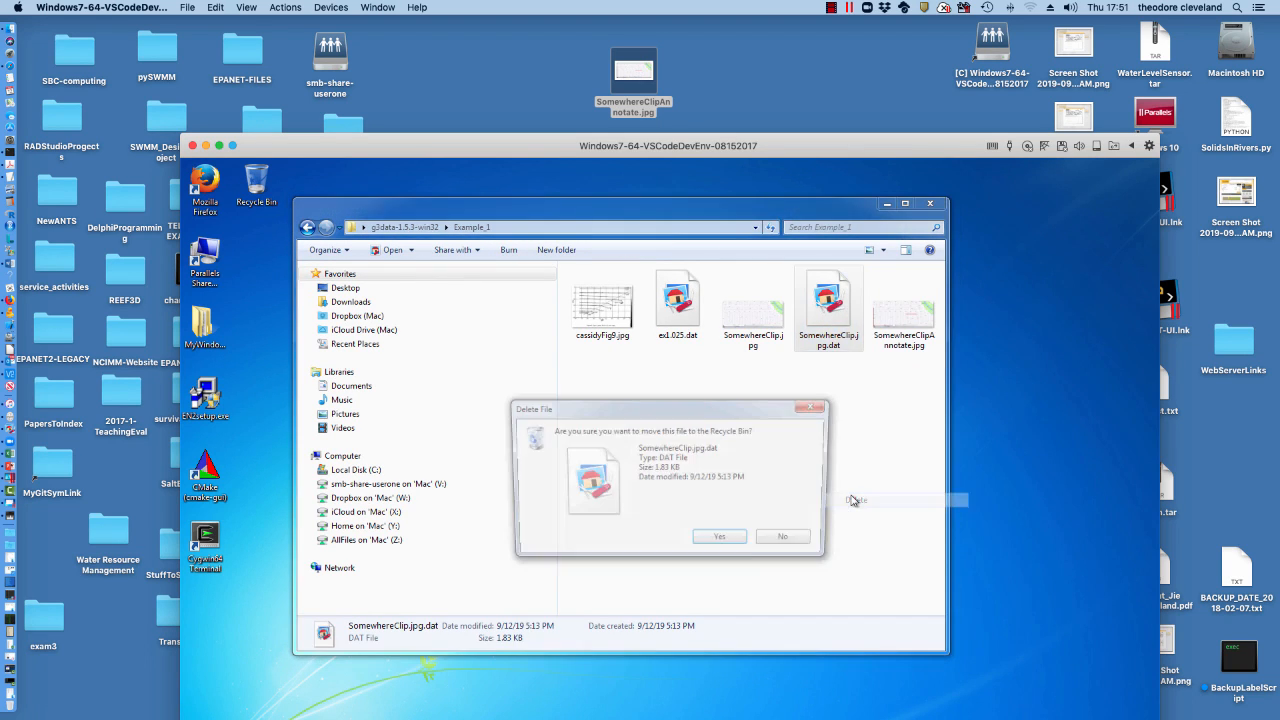
pyautogui.click(728, 541)
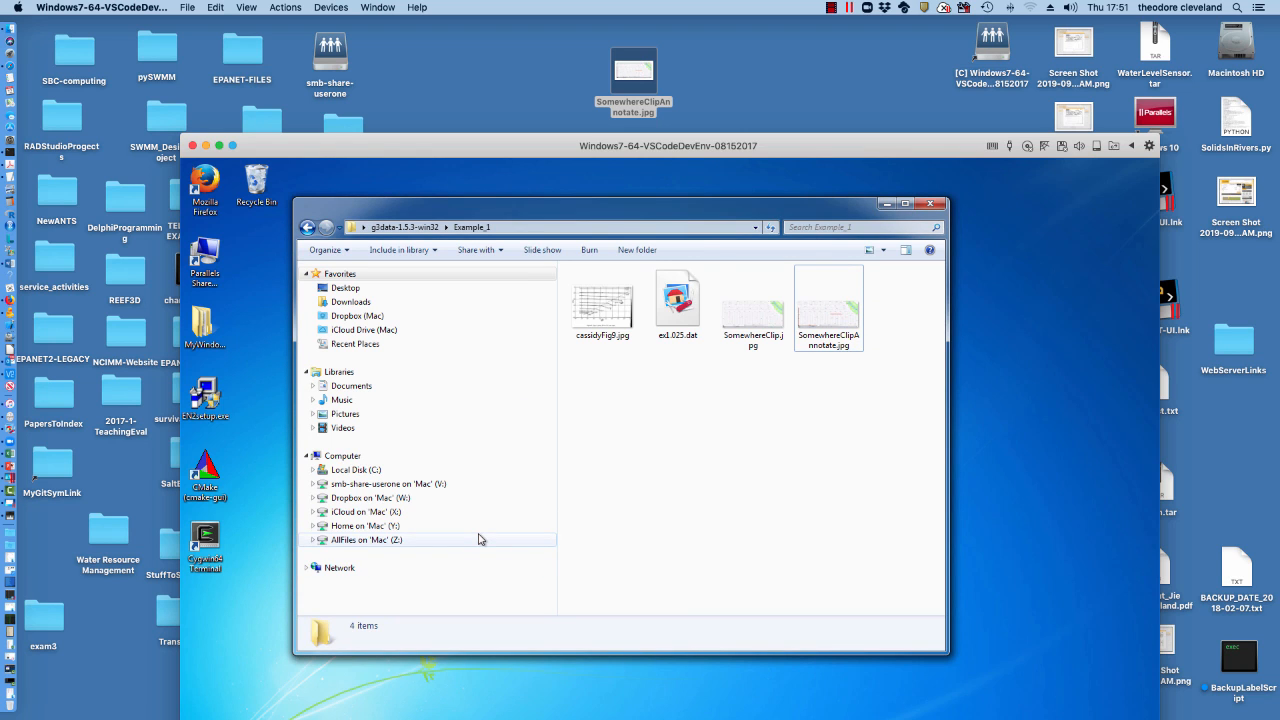
# Open the g3data-1.5.3-win32 folder on the Windows desktop and launch g3data.exe.
pyautogui.moveTo(492, 212); pyautogui.dragTo(536, 380)
pyautogui.click(512, 328)
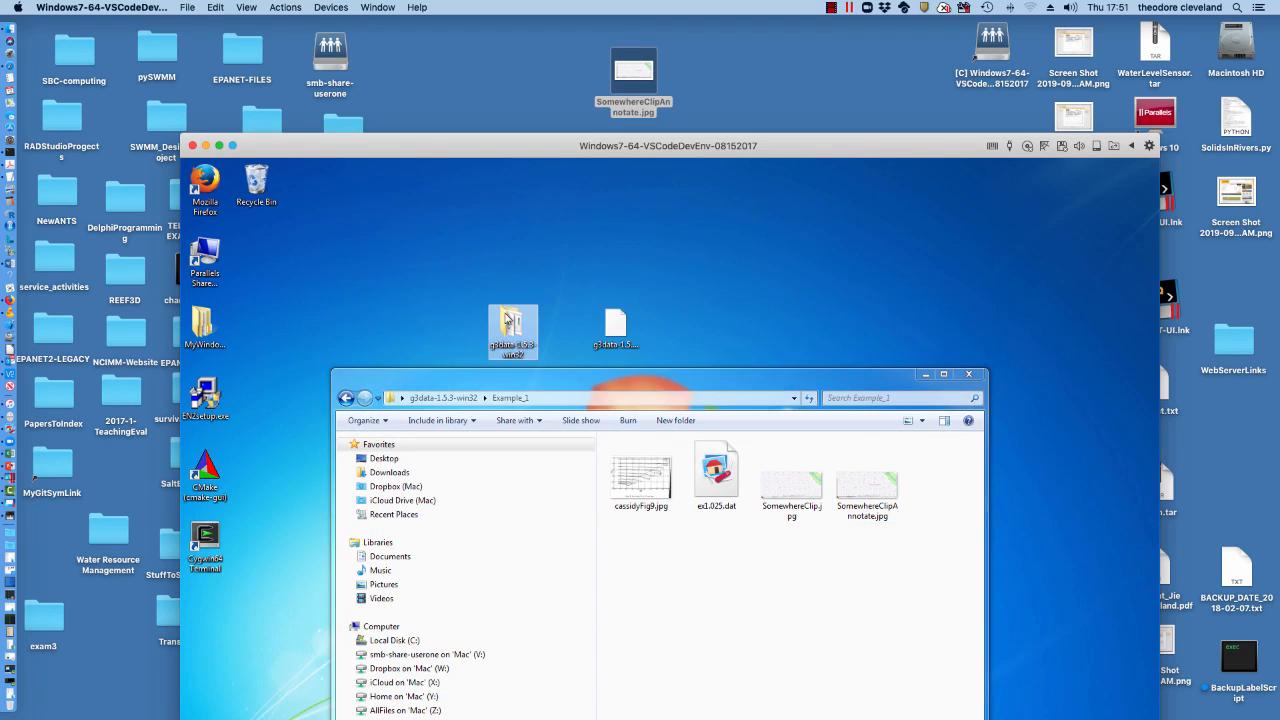
pyautogui.moveTo(482, 138); pyautogui.dragTo(452, 20)
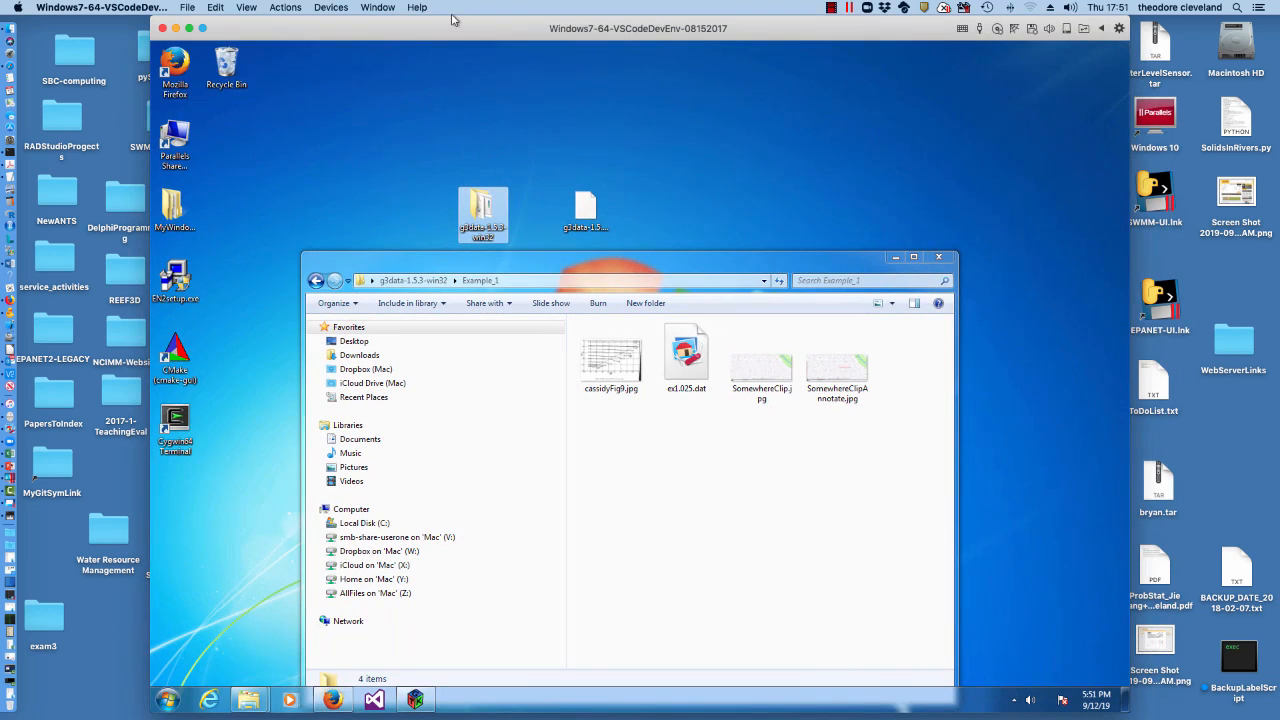
pyautogui.doubleClick(481, 213)
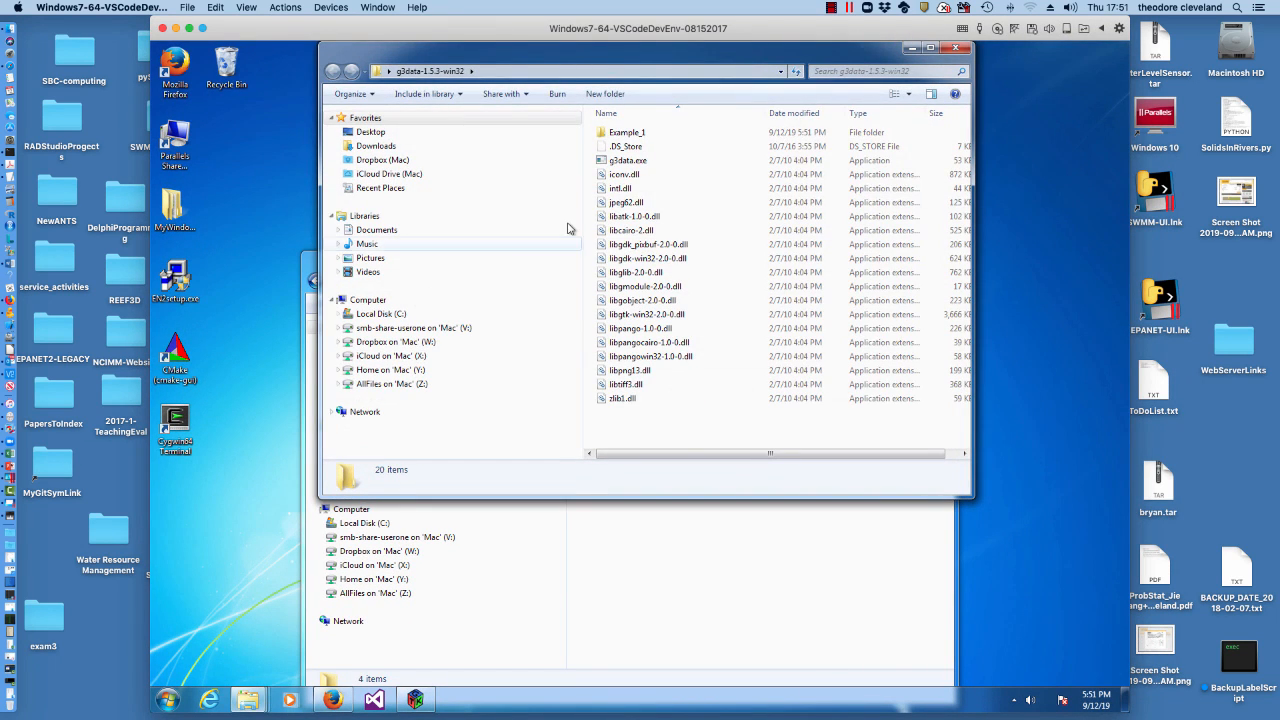
pyautogui.doubleClick(628, 161)
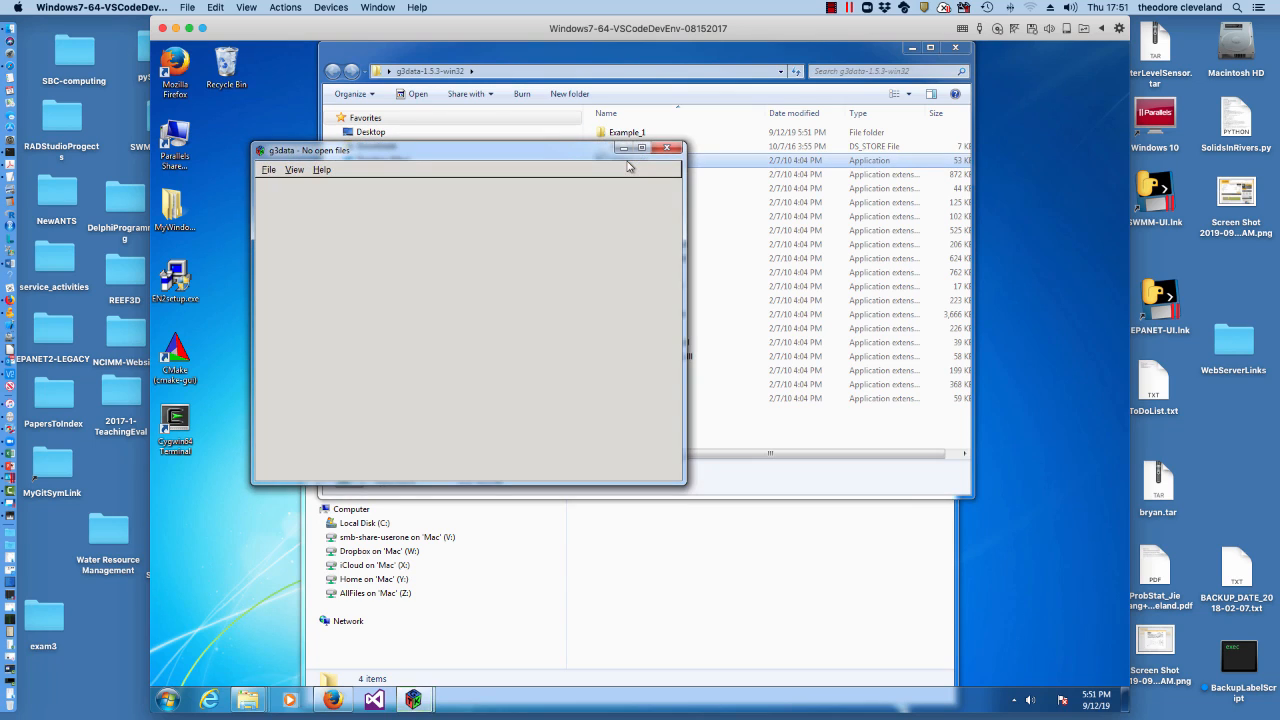
# Load SomewhereClipAnnotate.jpg from the Example_1 folder into g3data at image scale 1.0.
pyautogui.click(268, 169)
pyautogui.click(272, 189)
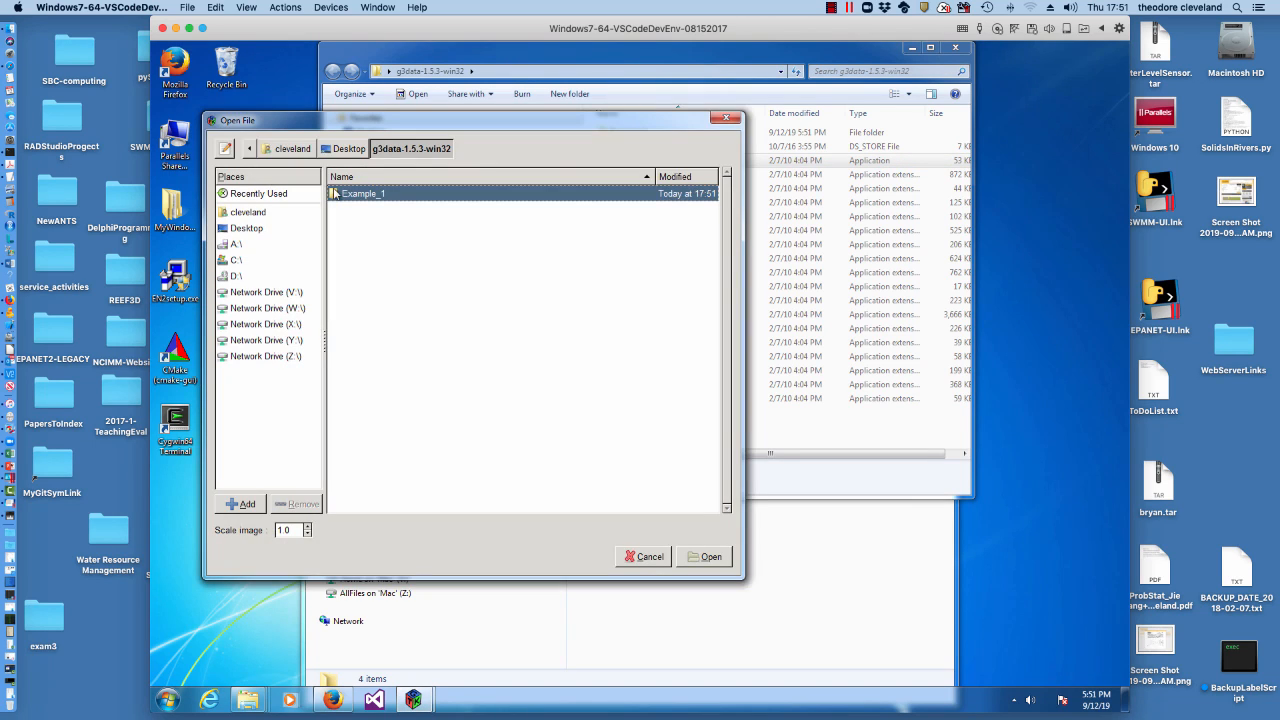
pyautogui.doubleClick(348, 195)
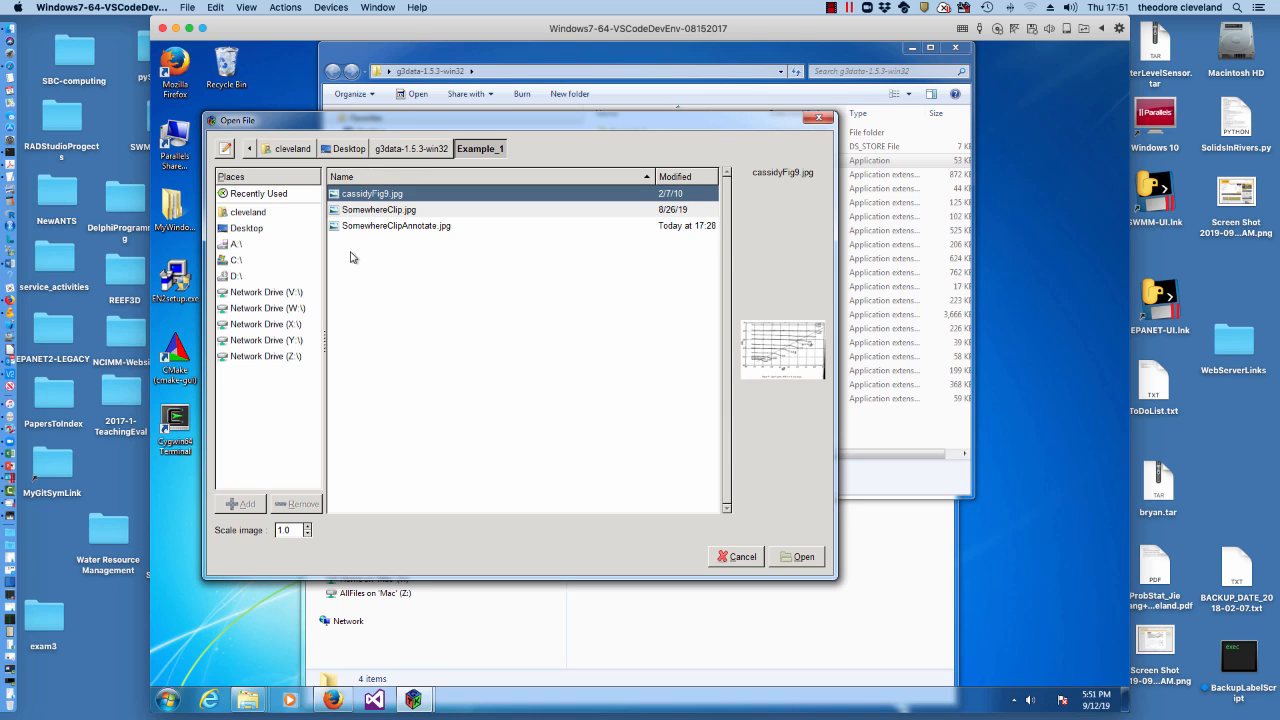
pyautogui.click(363, 226)
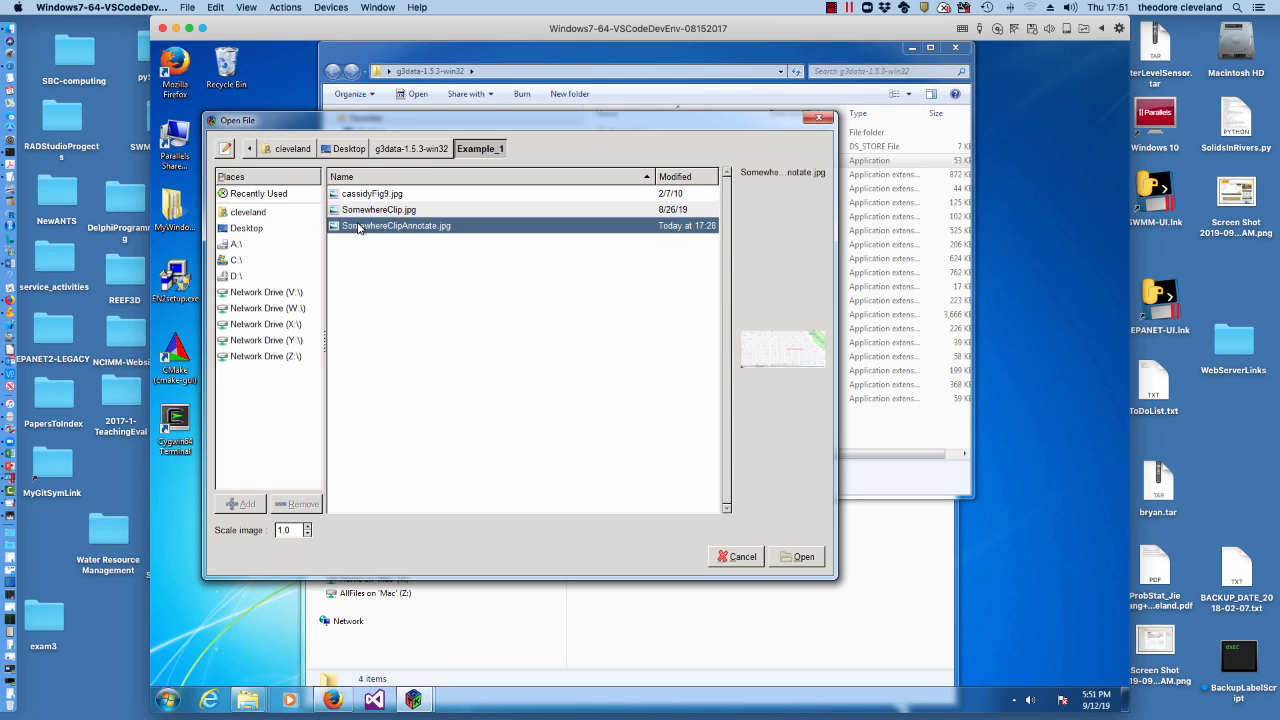
pyautogui.click(799, 556)
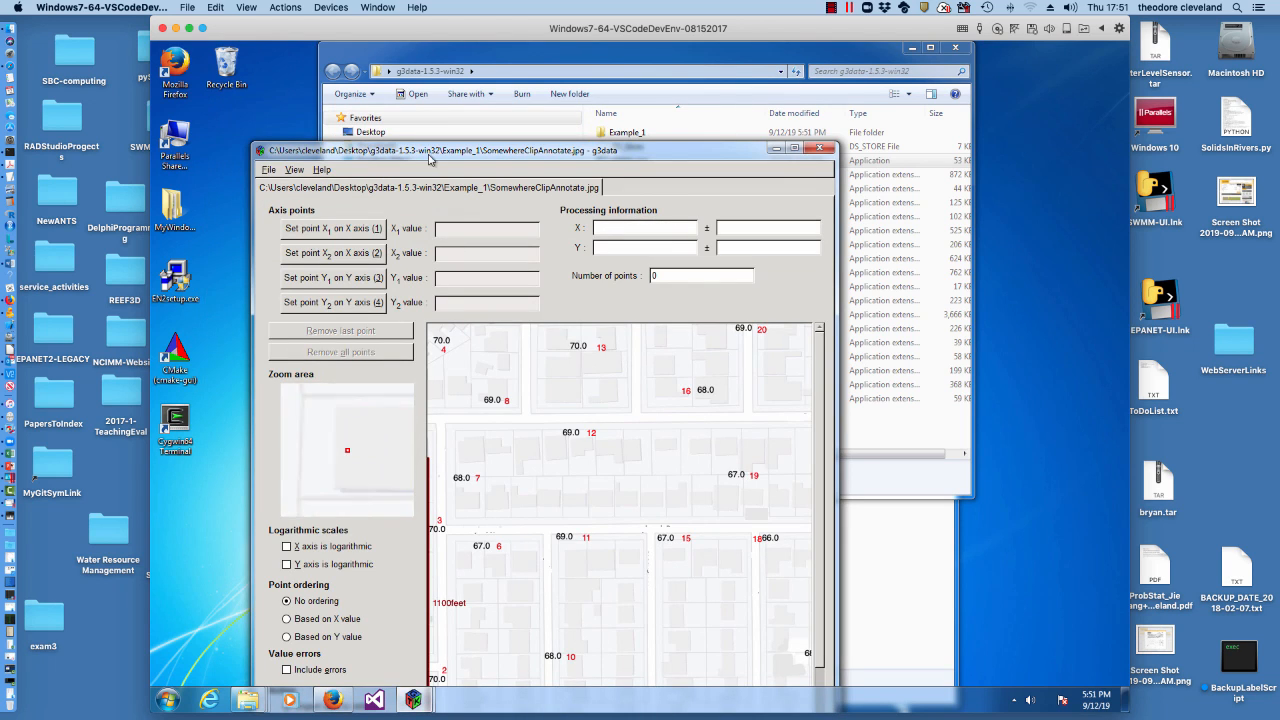
# Show the virtual machine full screen and enlarge the g3data window to fill nearly the whole Windows desktop.
pyautogui.moveTo(436, 156); pyautogui.dragTo(365, 58)
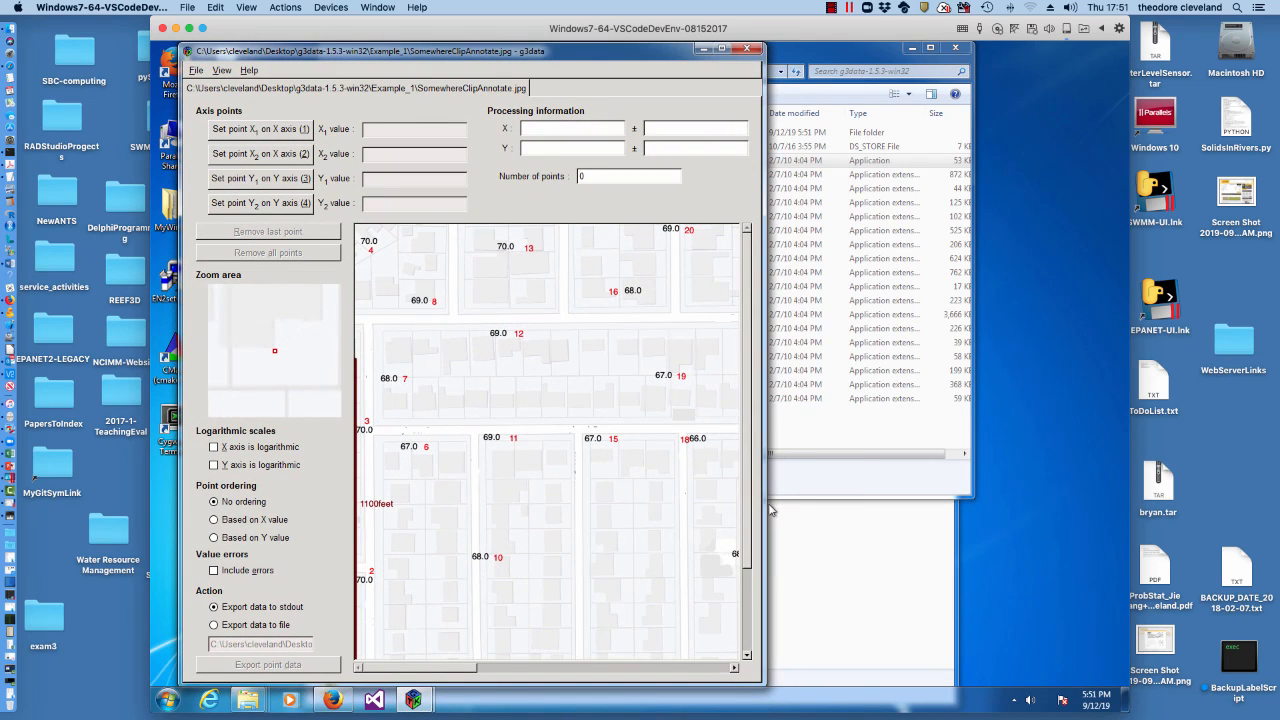
pyautogui.moveTo(762, 506); pyautogui.dragTo(1072, 500)
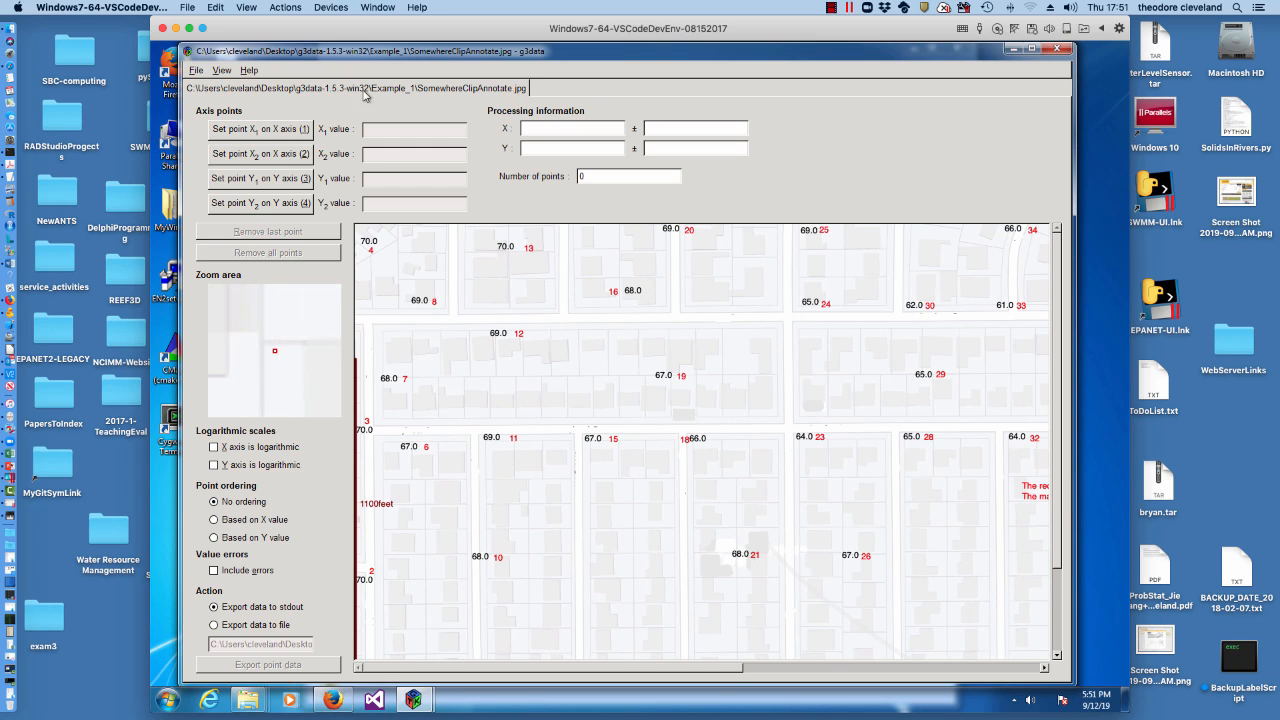
pyautogui.click(189, 28)
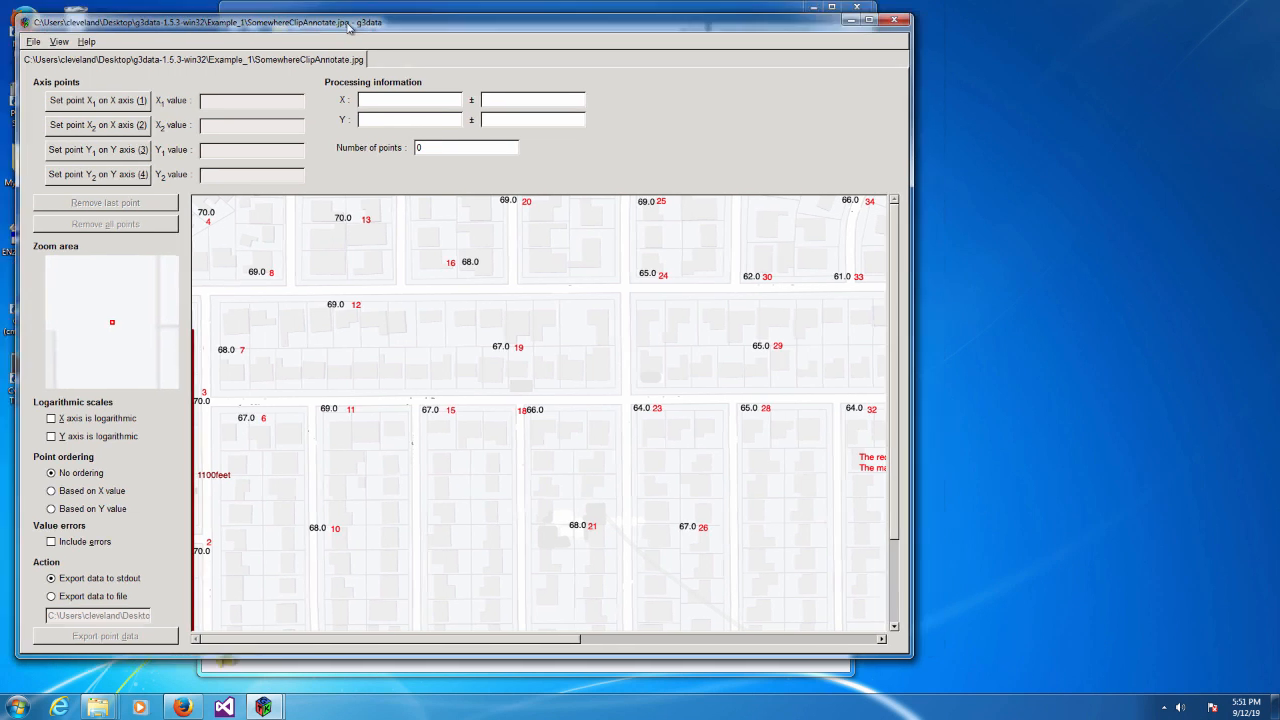
pyautogui.moveTo(347, 24); pyautogui.dragTo(337, 15)
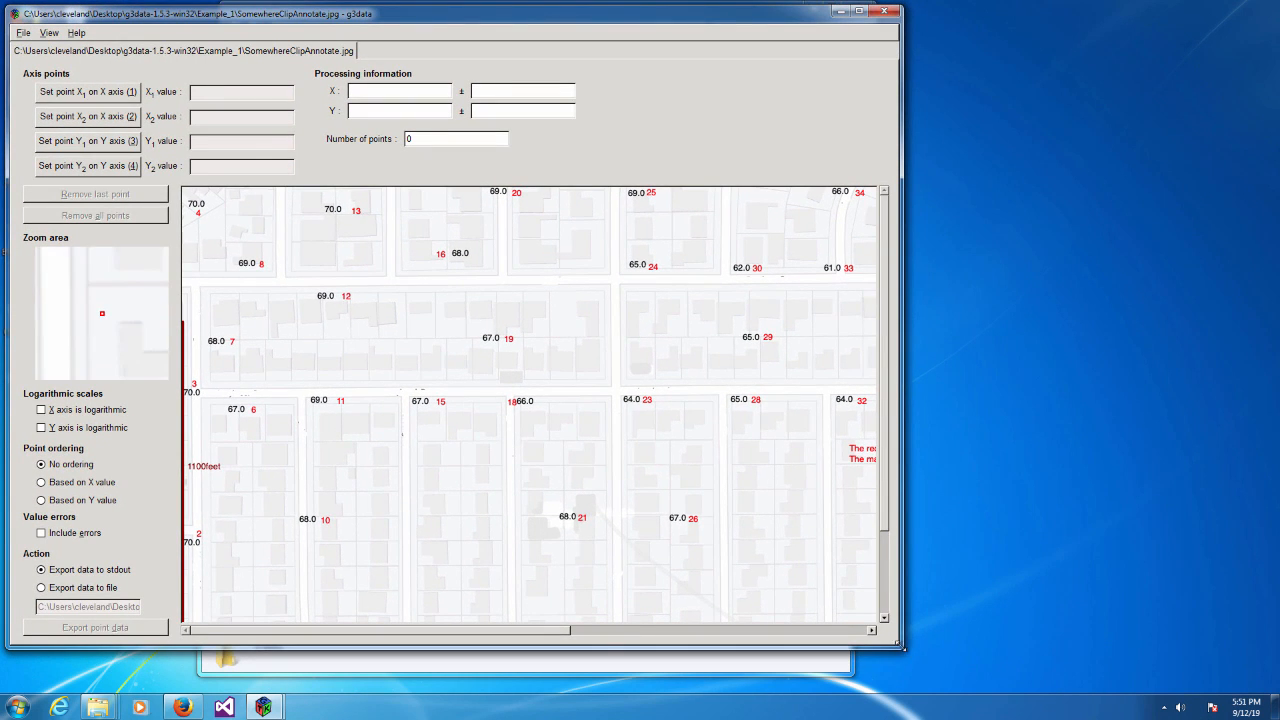
pyautogui.moveTo(903, 647); pyautogui.dragTo(1270, 688)
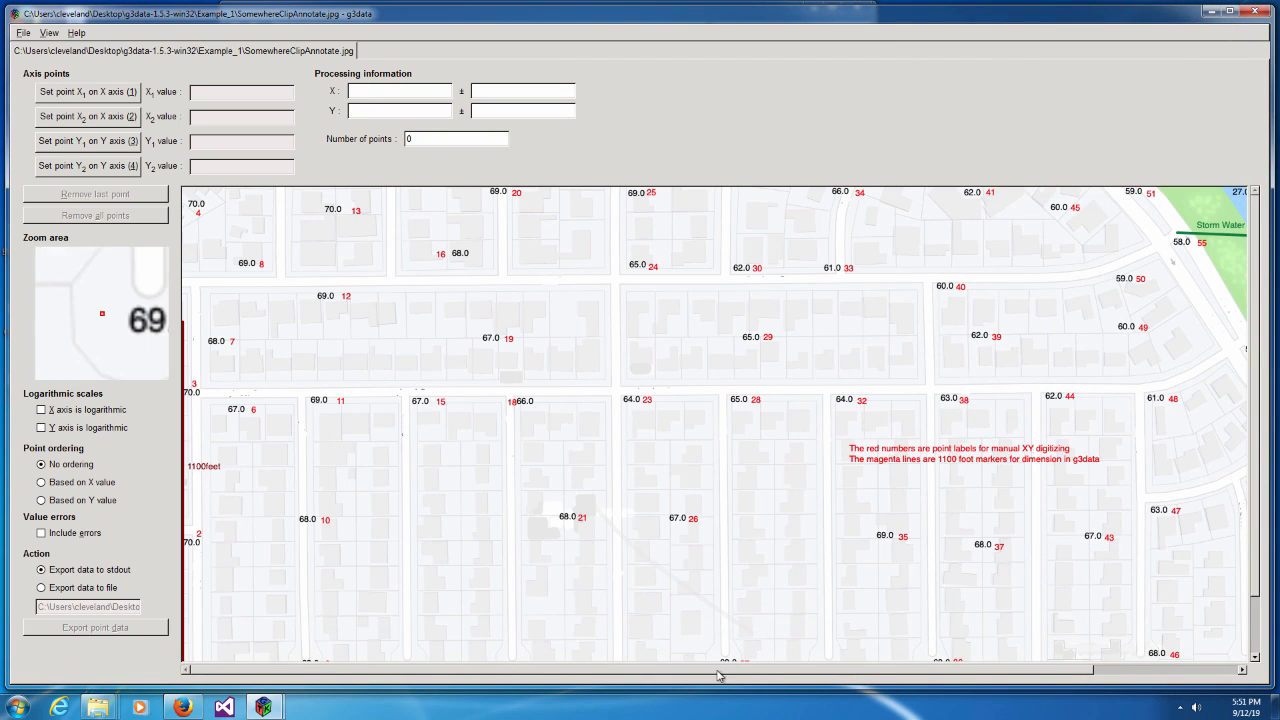
# Calibrate the X axis with X1 = 0 at the map's southwest origin and X2 = 1100 at the red horizontal 1100-foot line's east end.
pyautogui.scroll(-2, 627, 580)
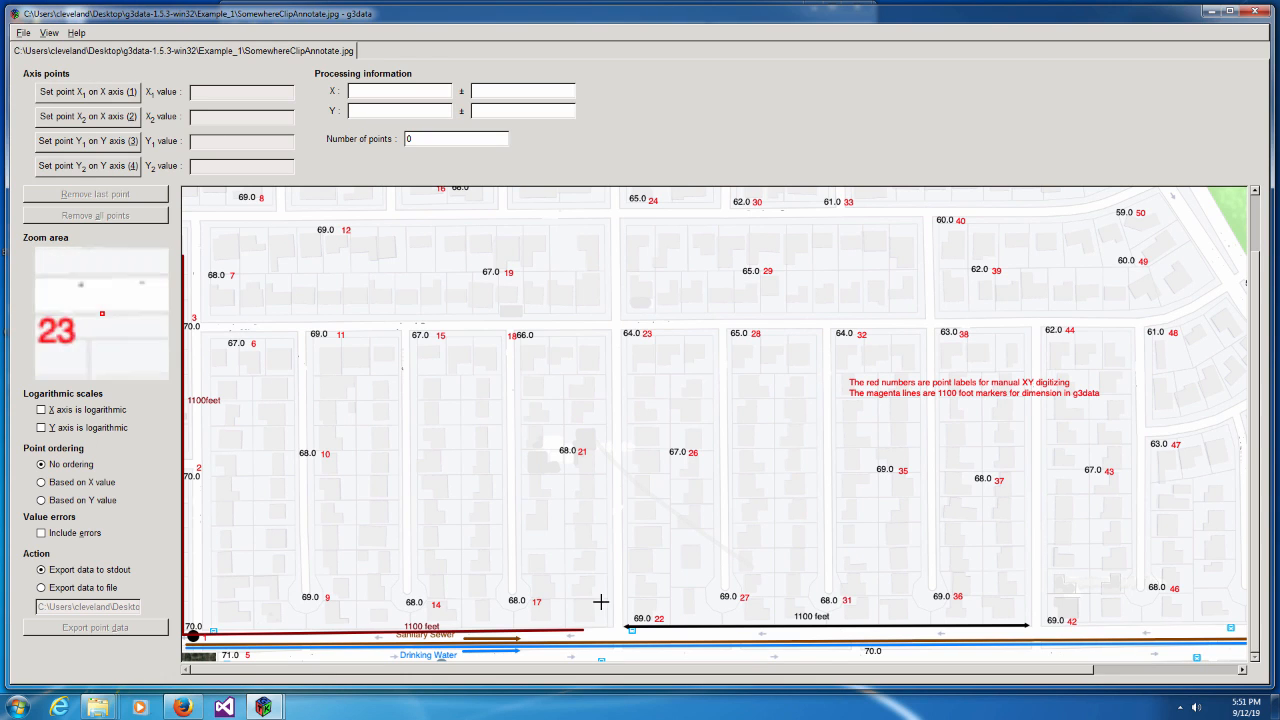
pyautogui.scroll(1, 534, 620)
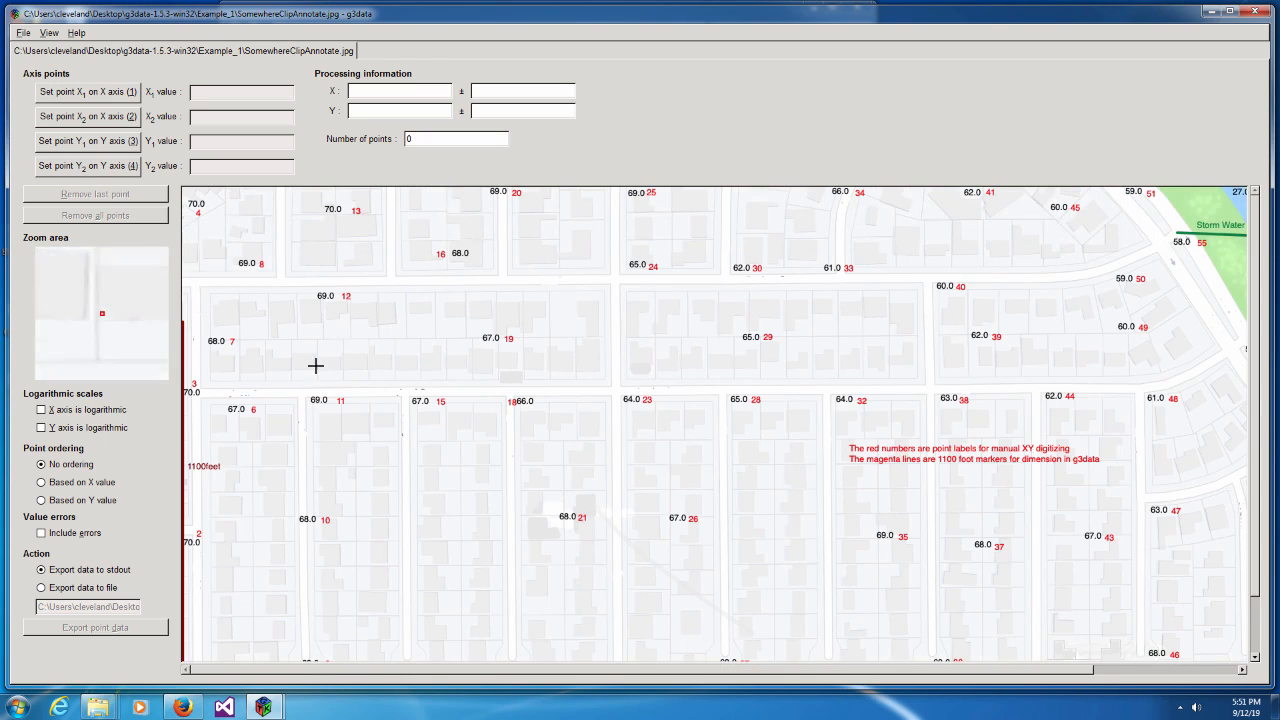
pyautogui.click(107, 96)
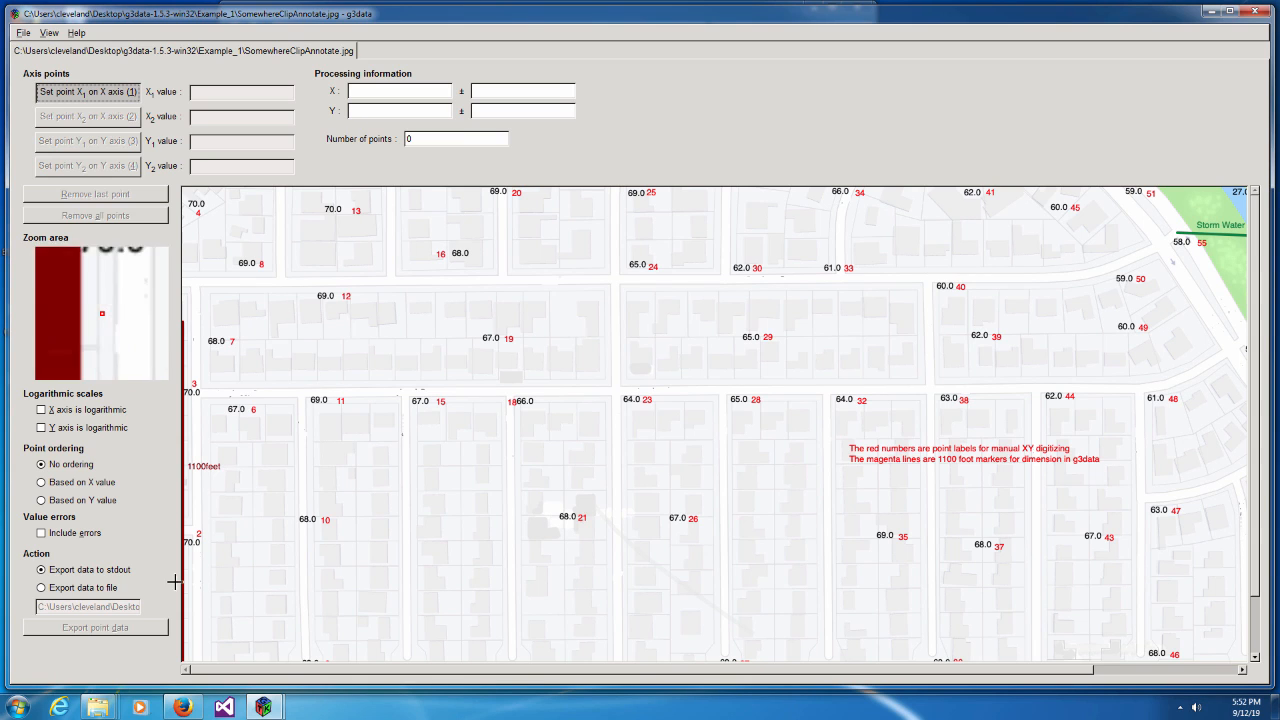
pyautogui.scroll(-1, 190, 645)
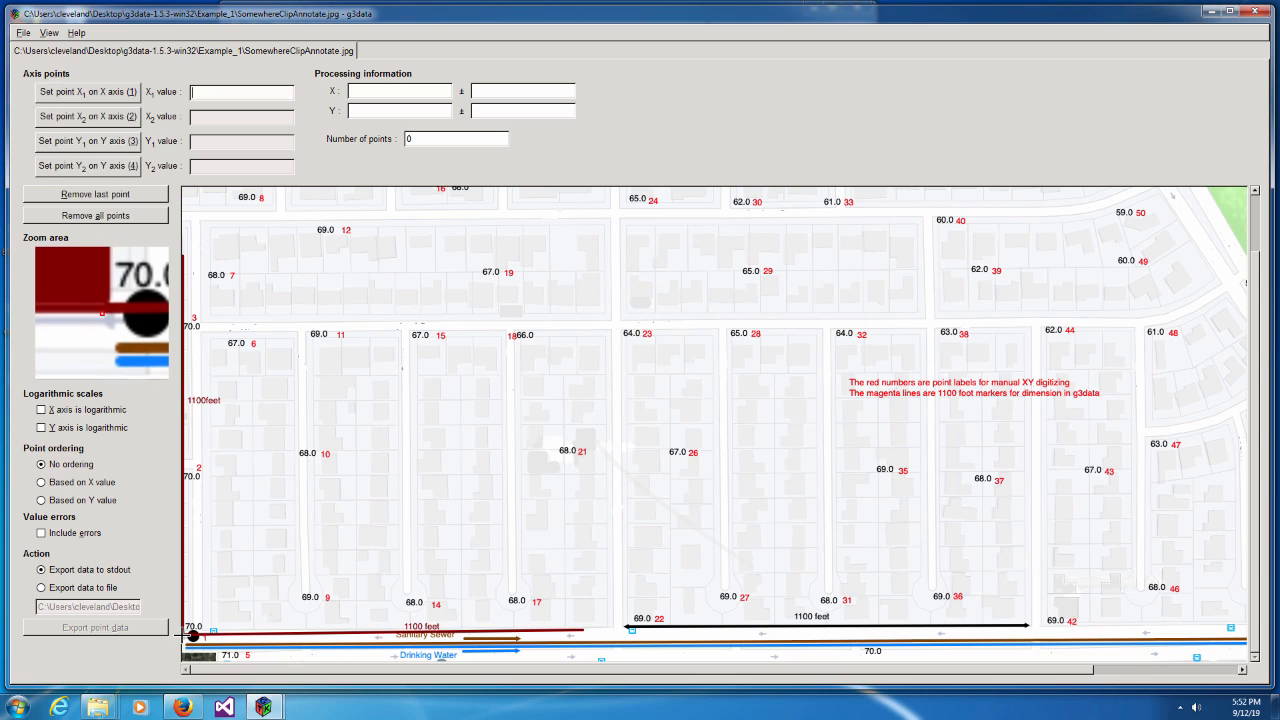
pyautogui.click(192, 636)
pyautogui.click(93, 118)
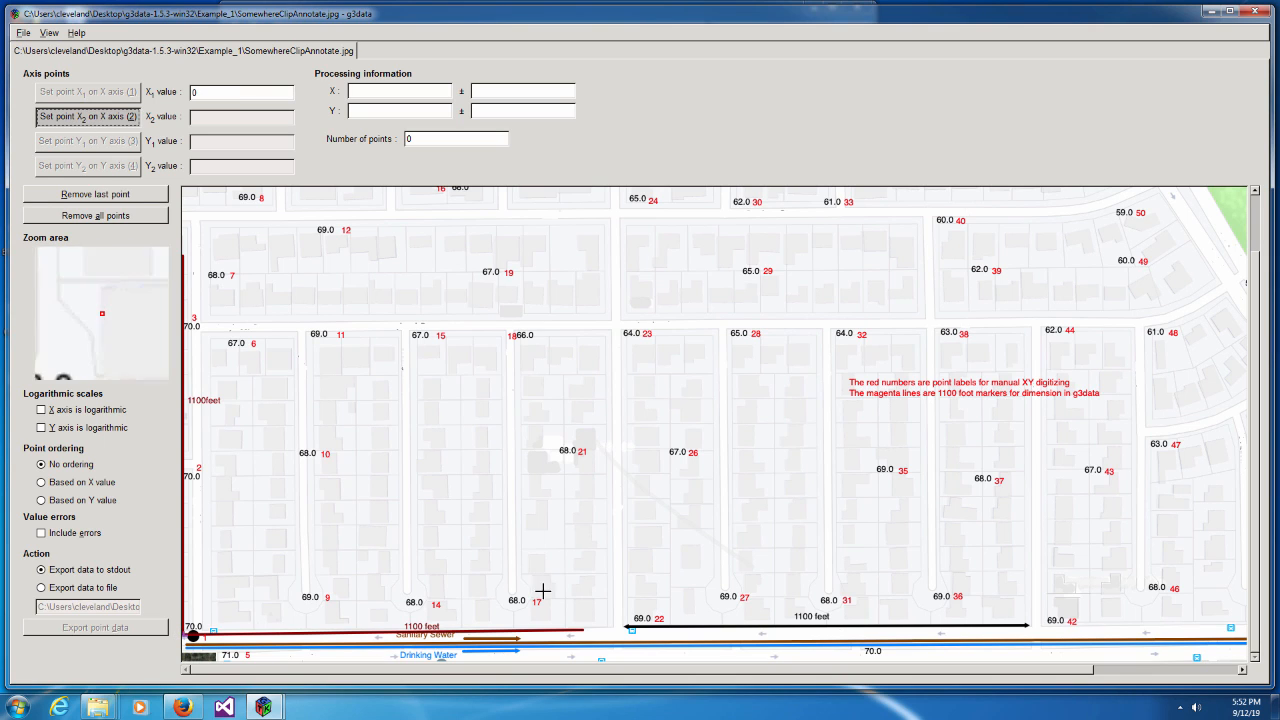
pyautogui.click(583, 630)
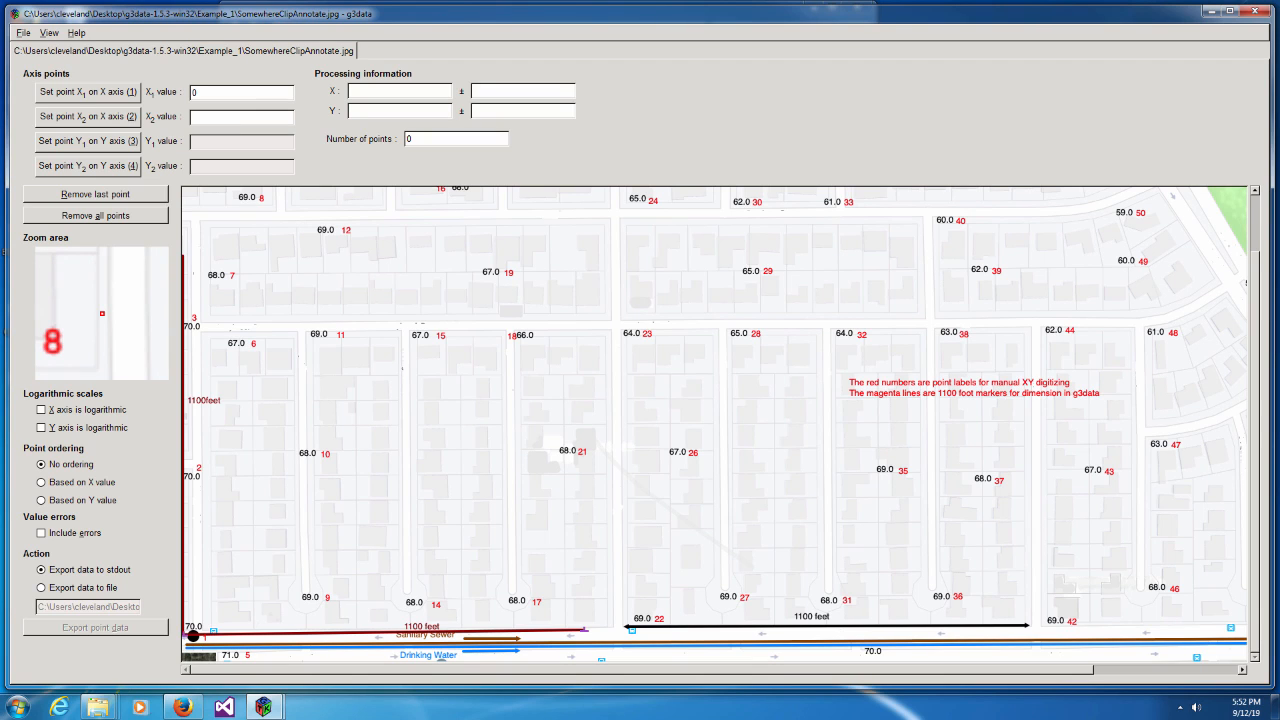
pyautogui.write('1100')
# Calibrate the Y axis with Y1 = 0 at the southwest origin and Y2 = 1100 at the upper end of the vertical 1100-foot line.
pyautogui.click(50, 141)
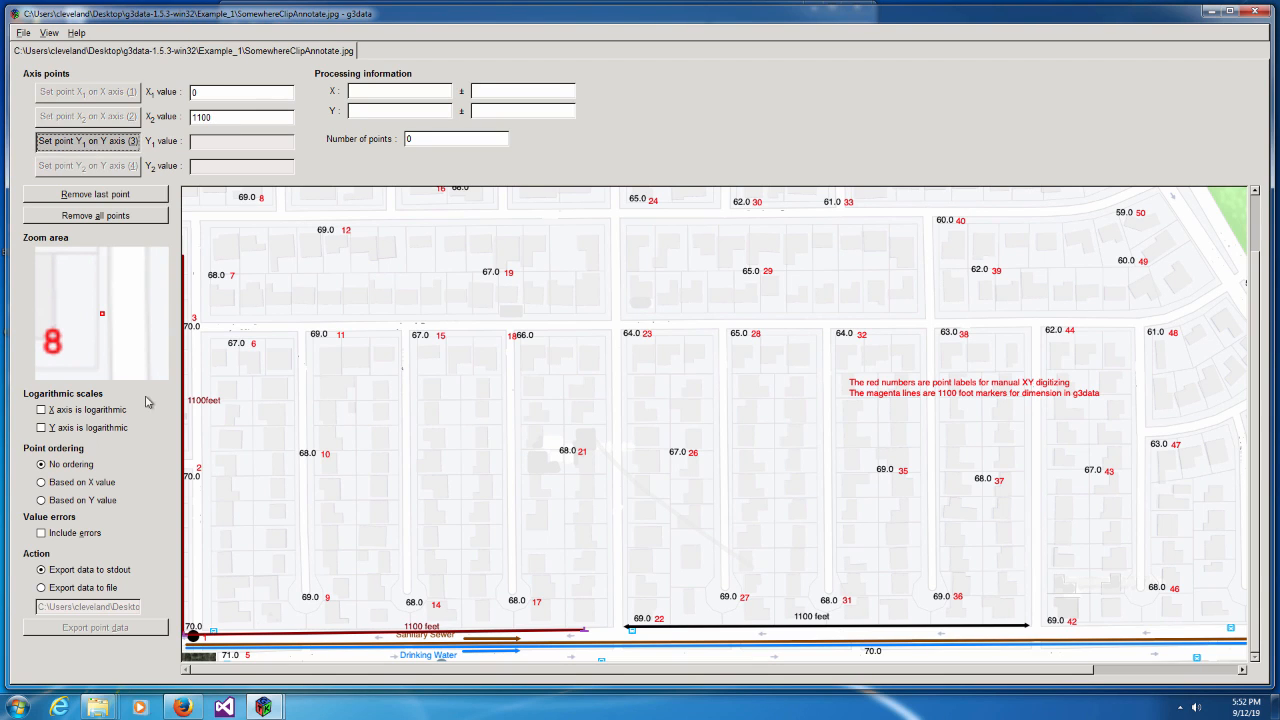
pyautogui.click(187, 640)
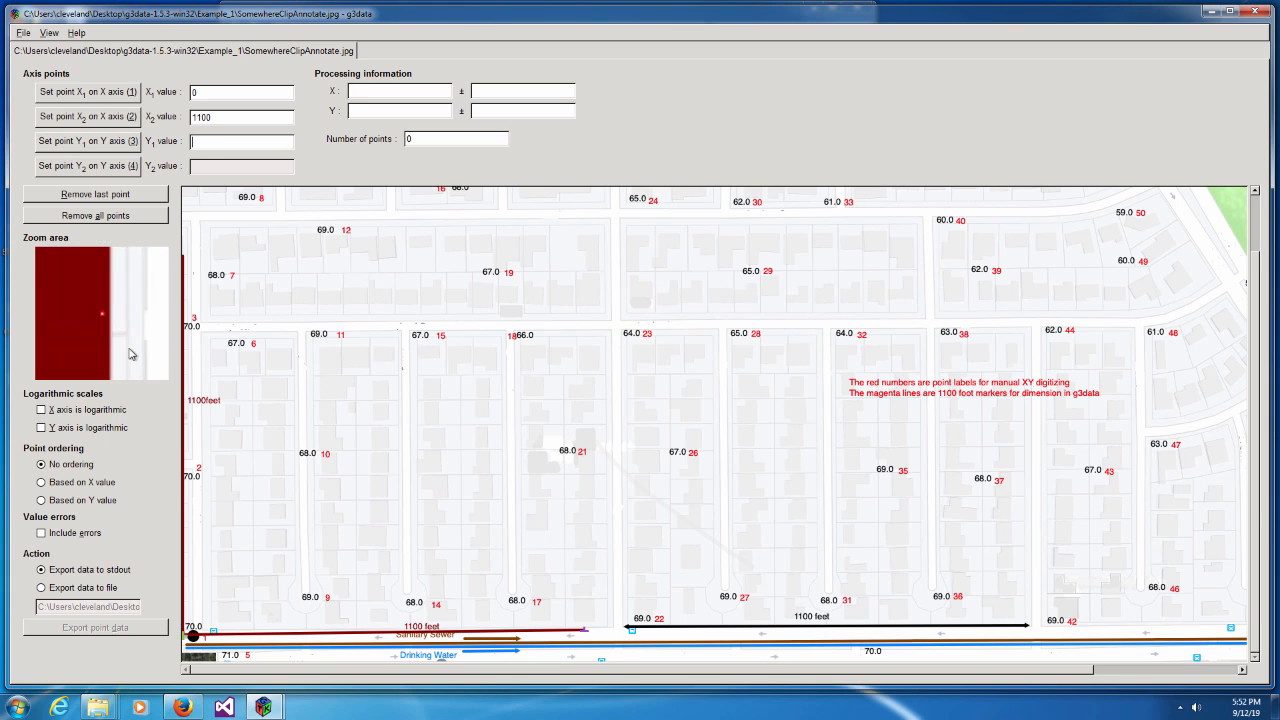
pyautogui.write('0')
pyautogui.click(88, 166)
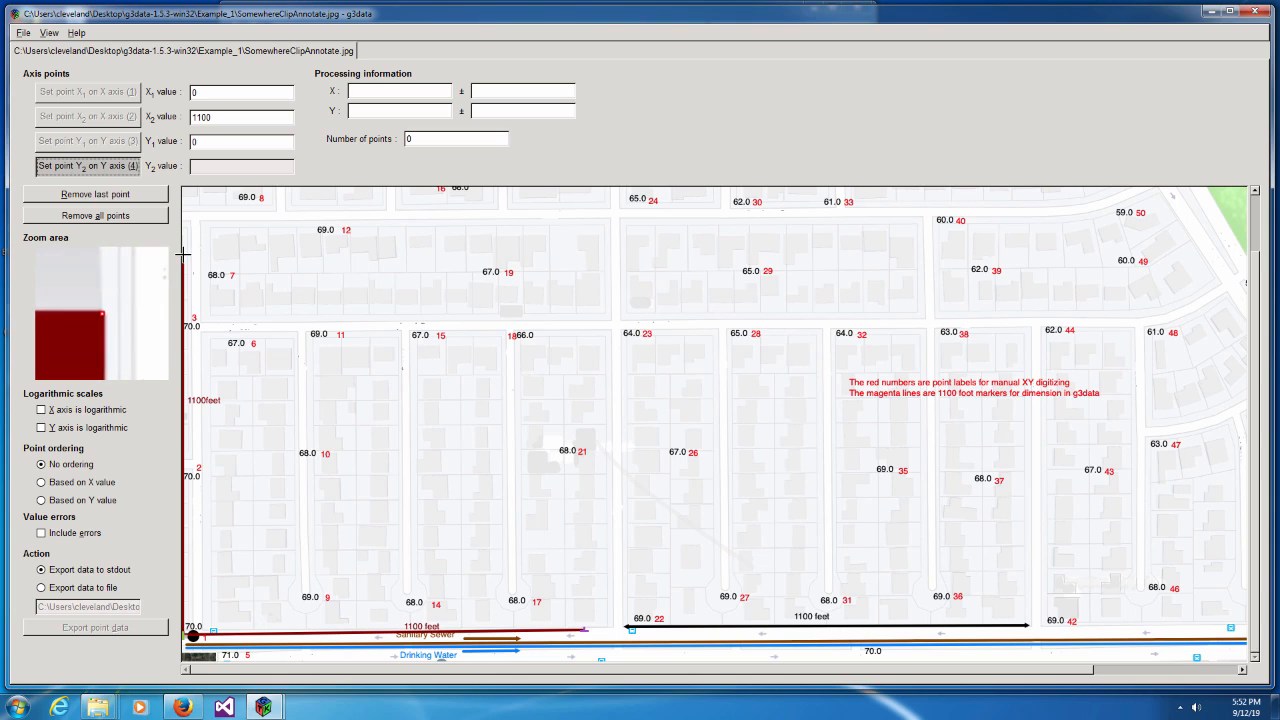
pyautogui.click(184, 255)
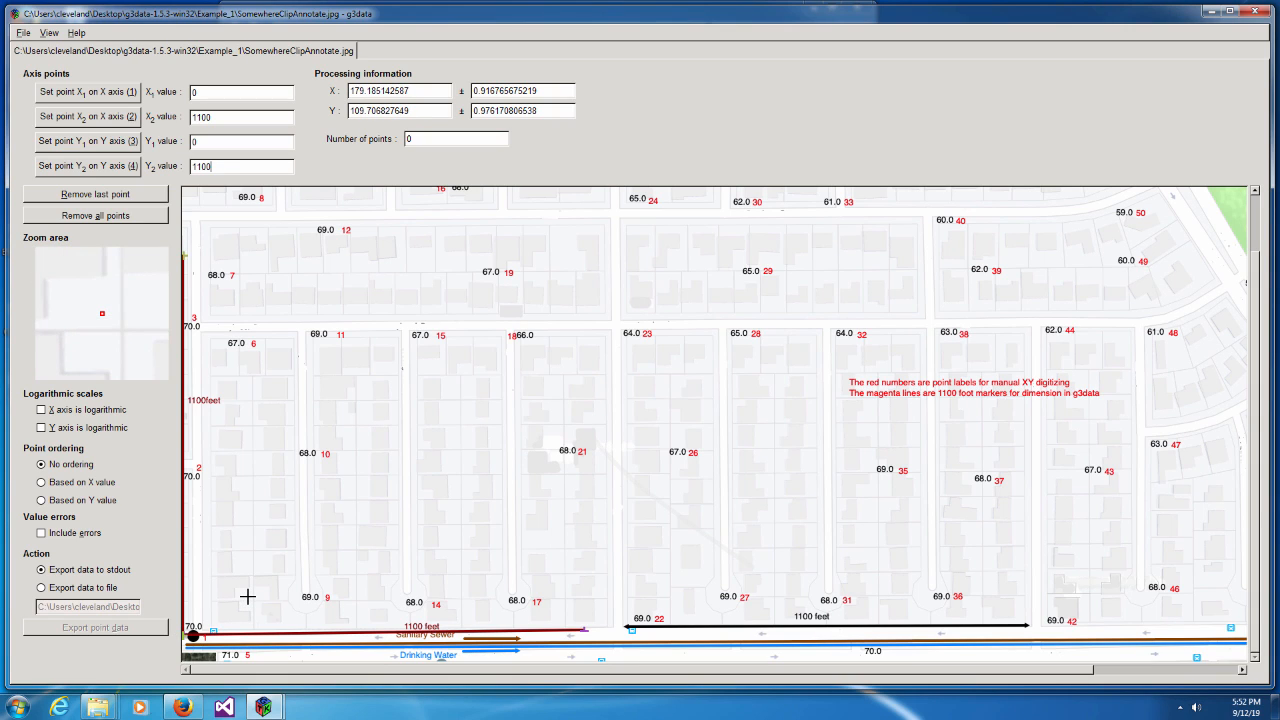
# Digitize points 1 through 4 in order along the map's west edge, from the southwest origin north to the upper 70.0 label.
pyautogui.click(193, 634)
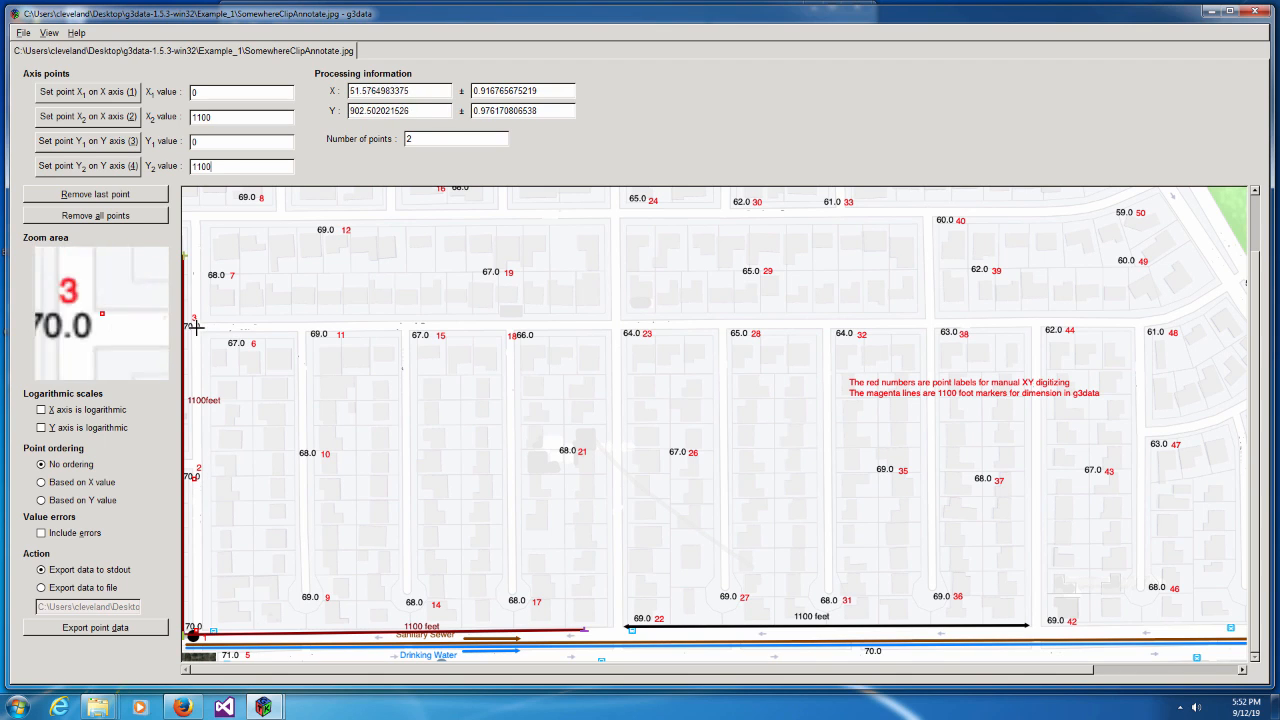
pyautogui.scroll(1, 211, 343)
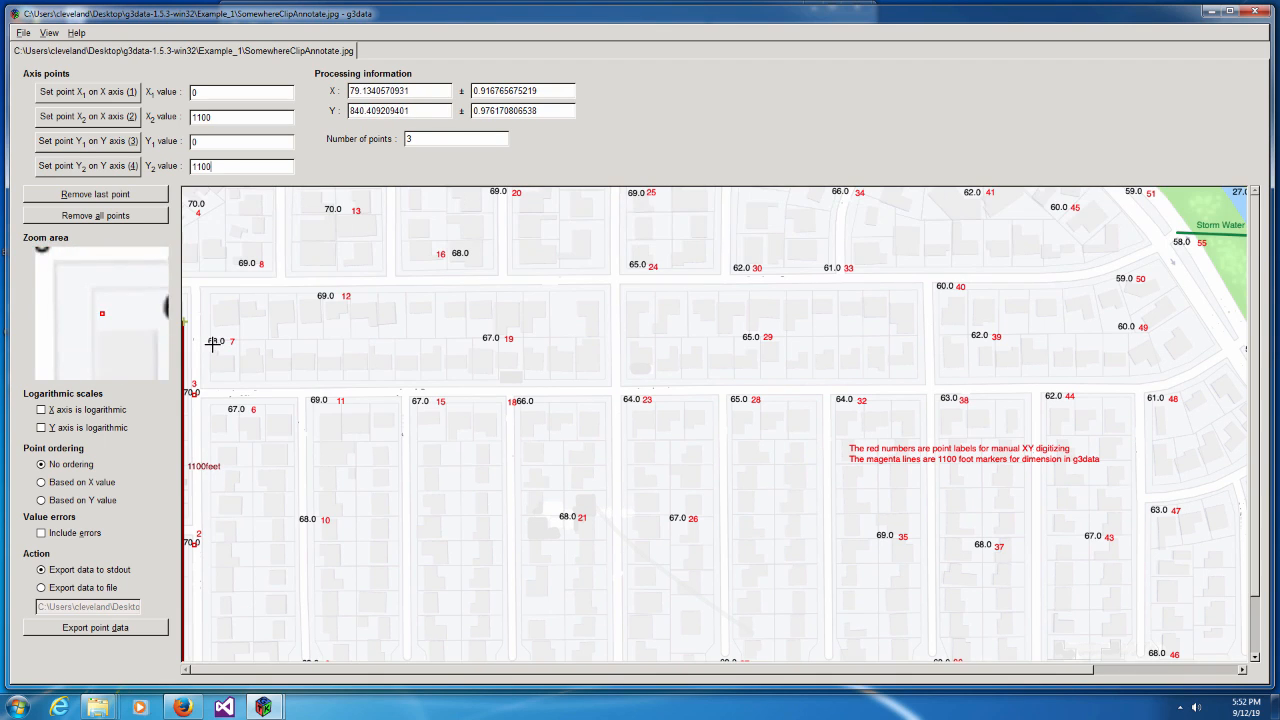
pyautogui.click(197, 206)
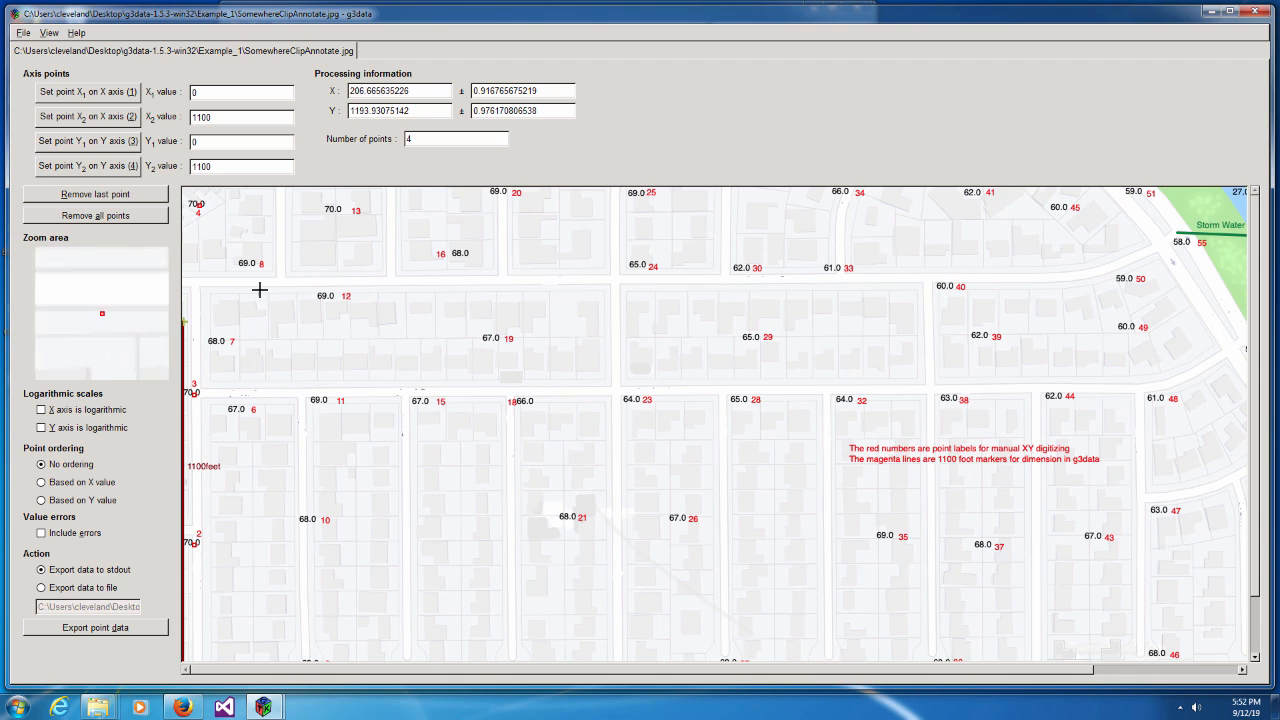
# Digitize points 5 through 8 at their elevation labels, from the 71.0 label below the sewer line north to 69.0.
pyautogui.scroll(-1, 257, 286)
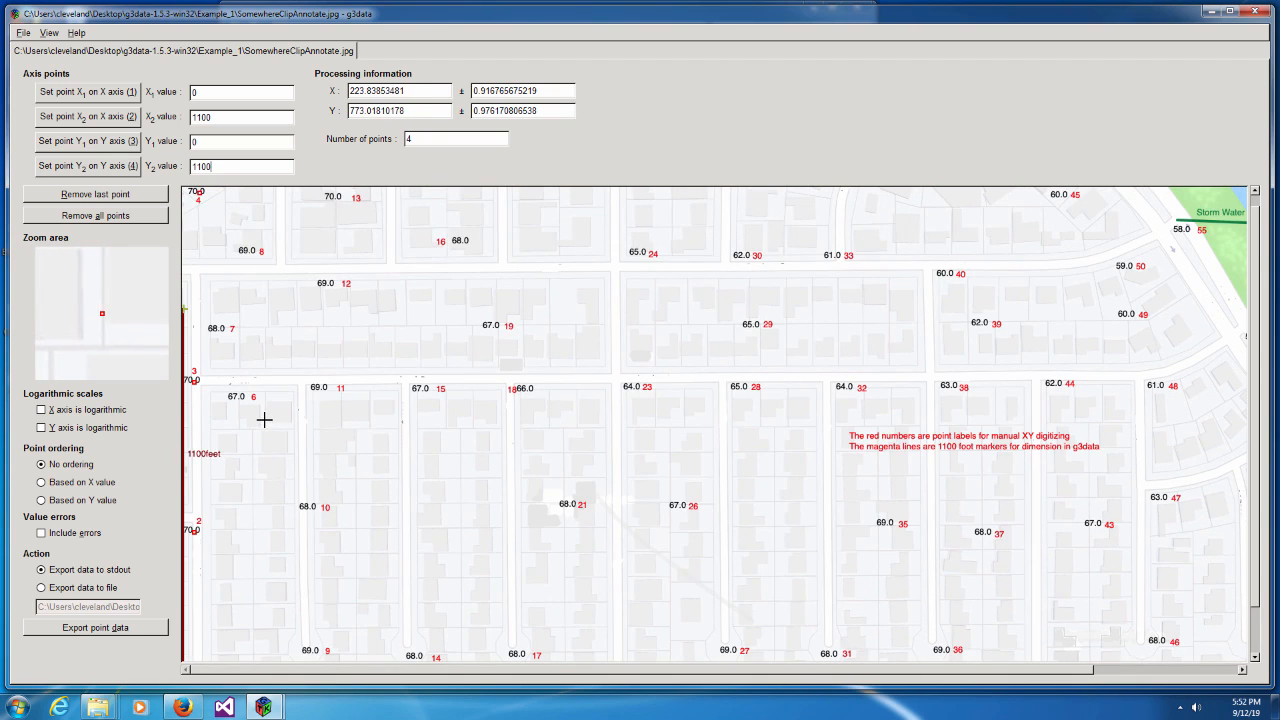
pyautogui.scroll(-1, 264, 419)
pyautogui.scroll(1, 264, 419)
pyautogui.scroll(-1, 264, 419)
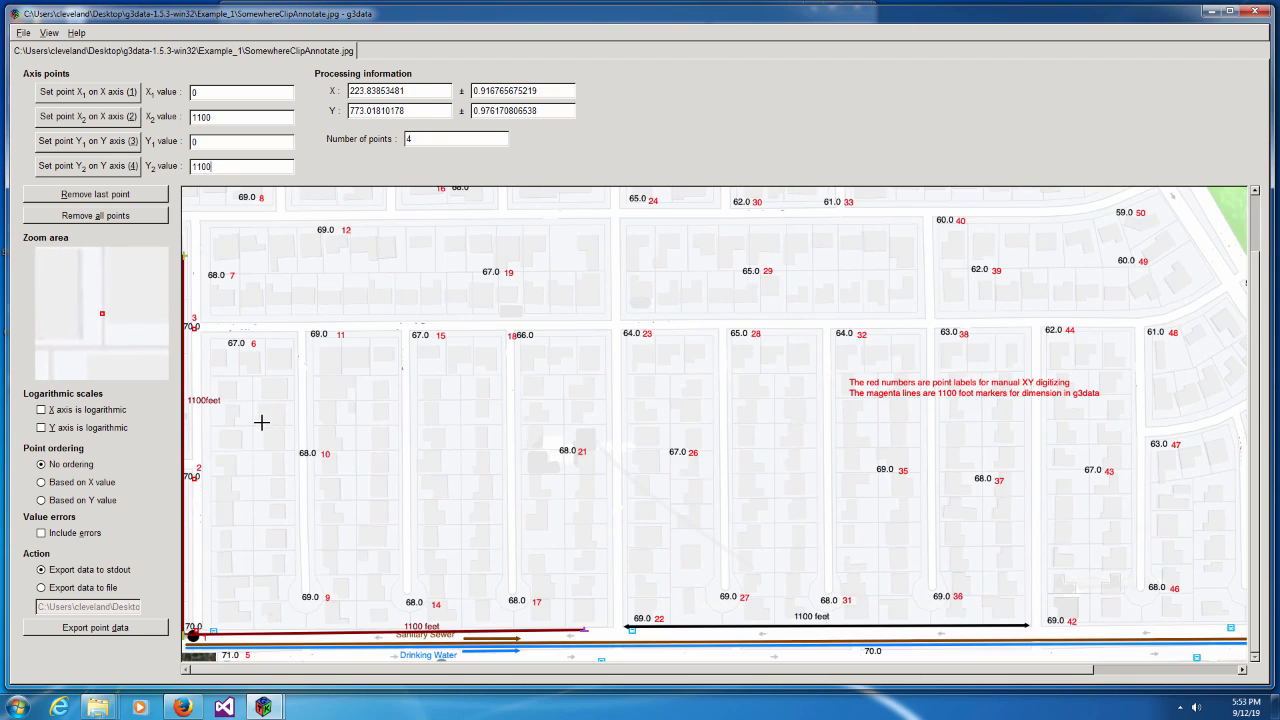
pyautogui.click(231, 657)
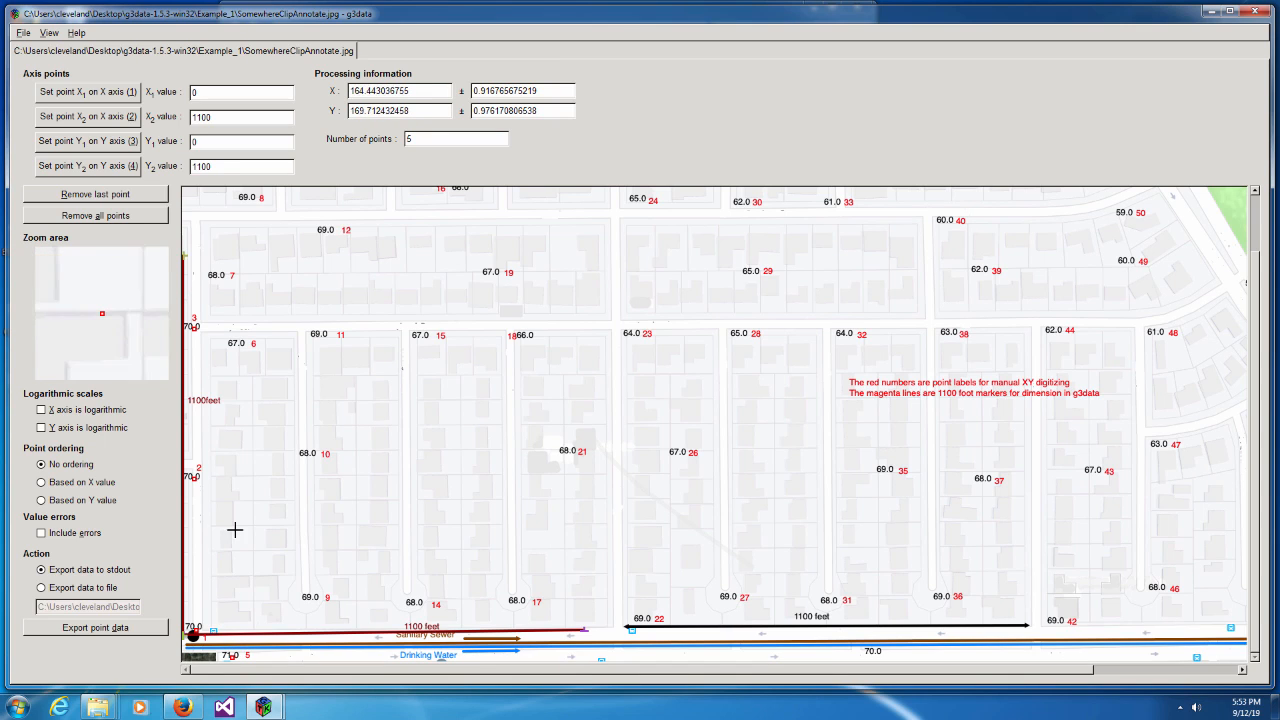
pyautogui.click(238, 346)
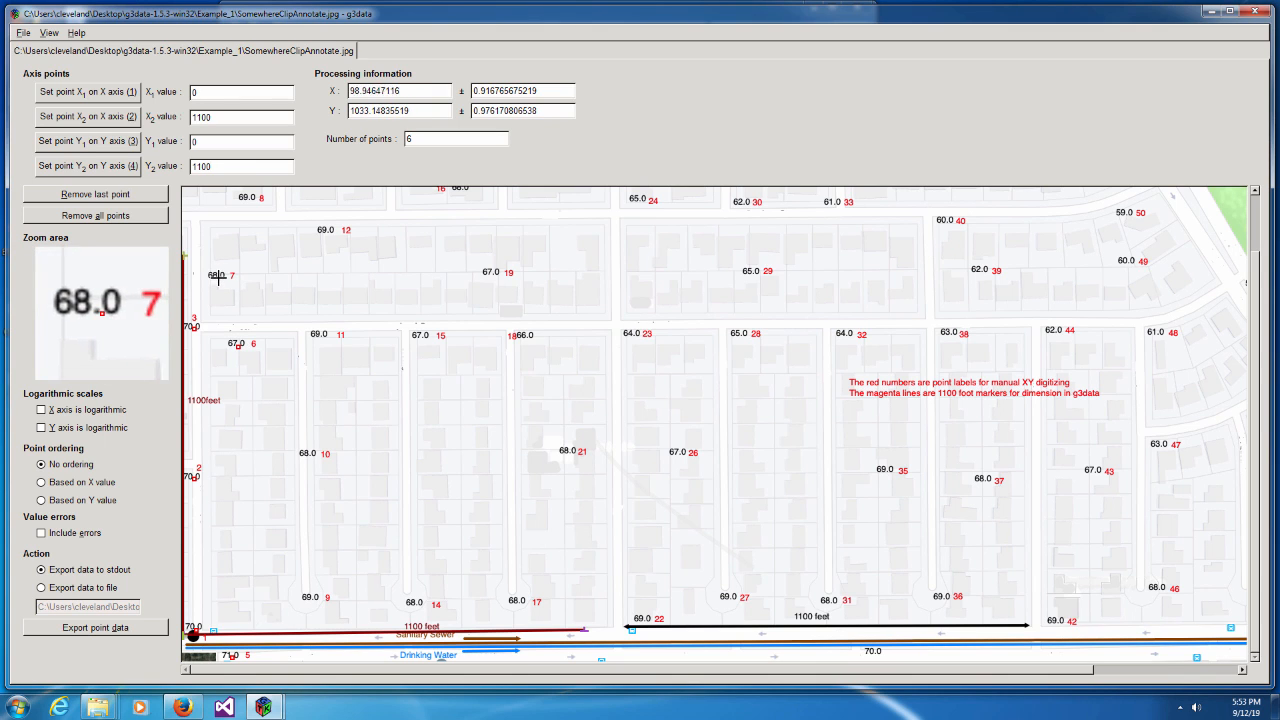
pyautogui.click(219, 280)
pyautogui.scroll(1, 300, 289)
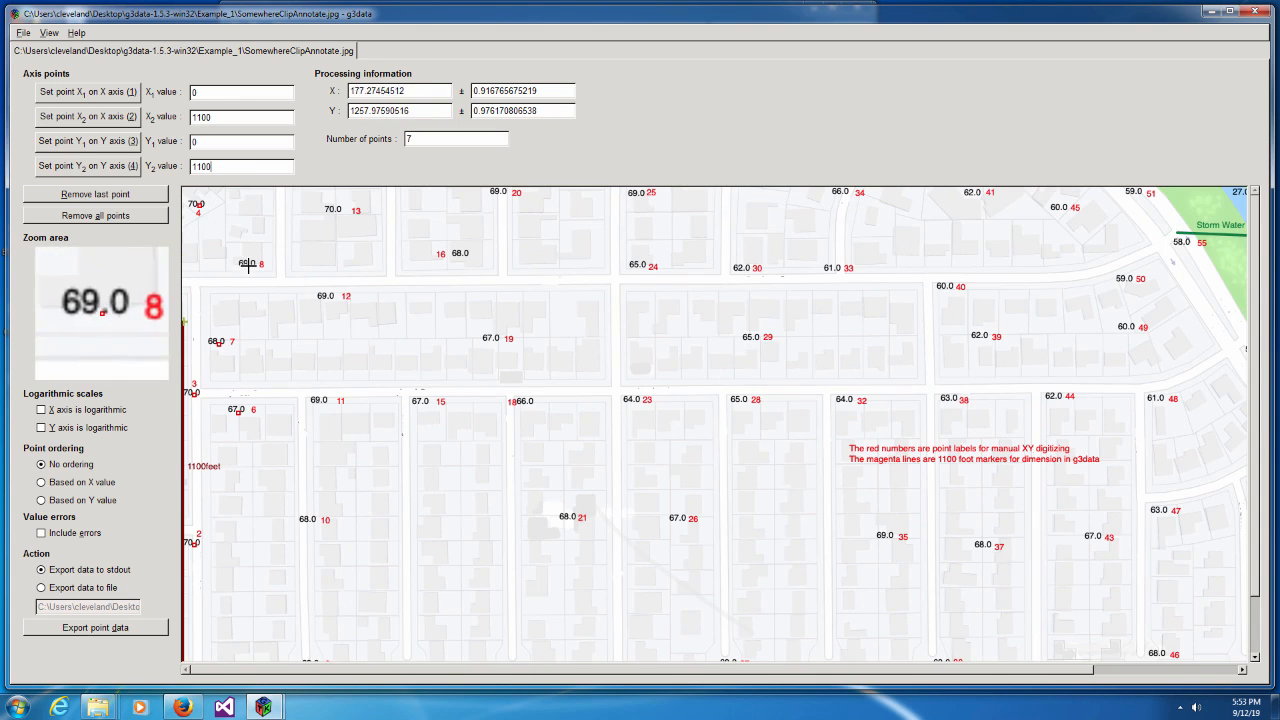
# Digitize points 9 through 13 in order at their elevation labels, working south to north up the next column.
pyautogui.scroll(-1, 286, 303)
pyautogui.scroll(1, 320, 450)
pyautogui.scroll(-1, 337, 591)
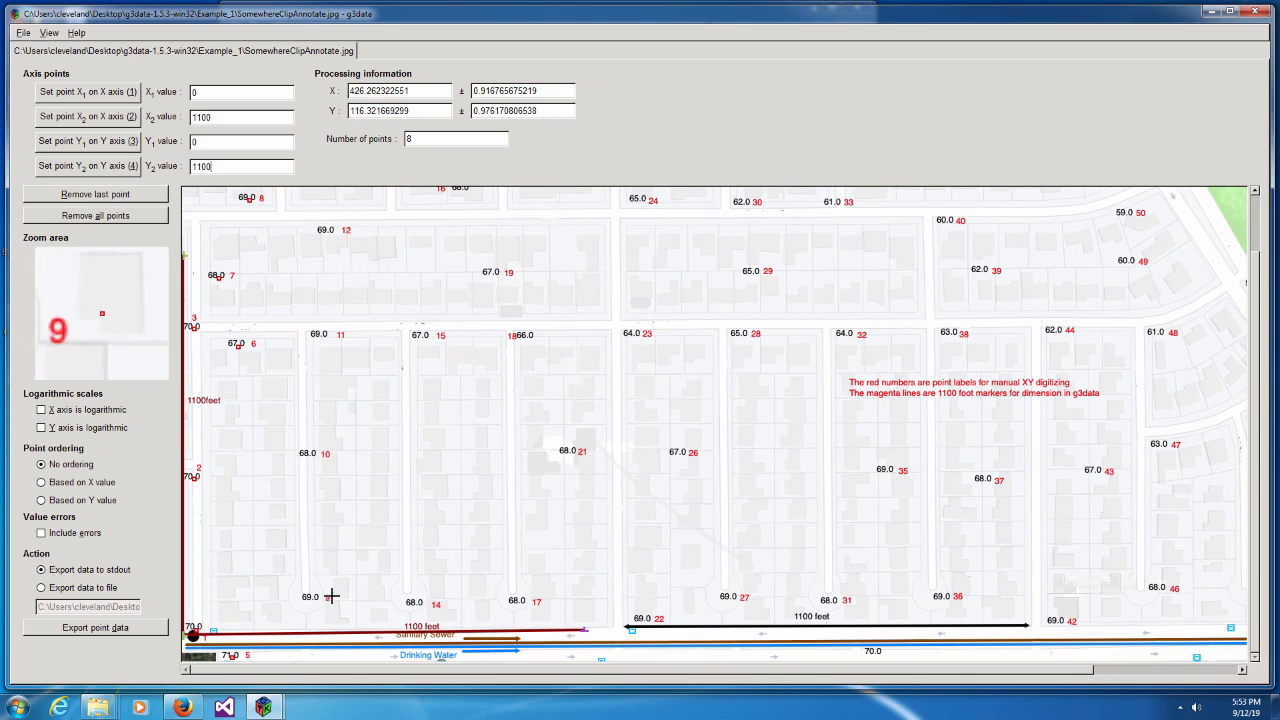
pyautogui.click(311, 598)
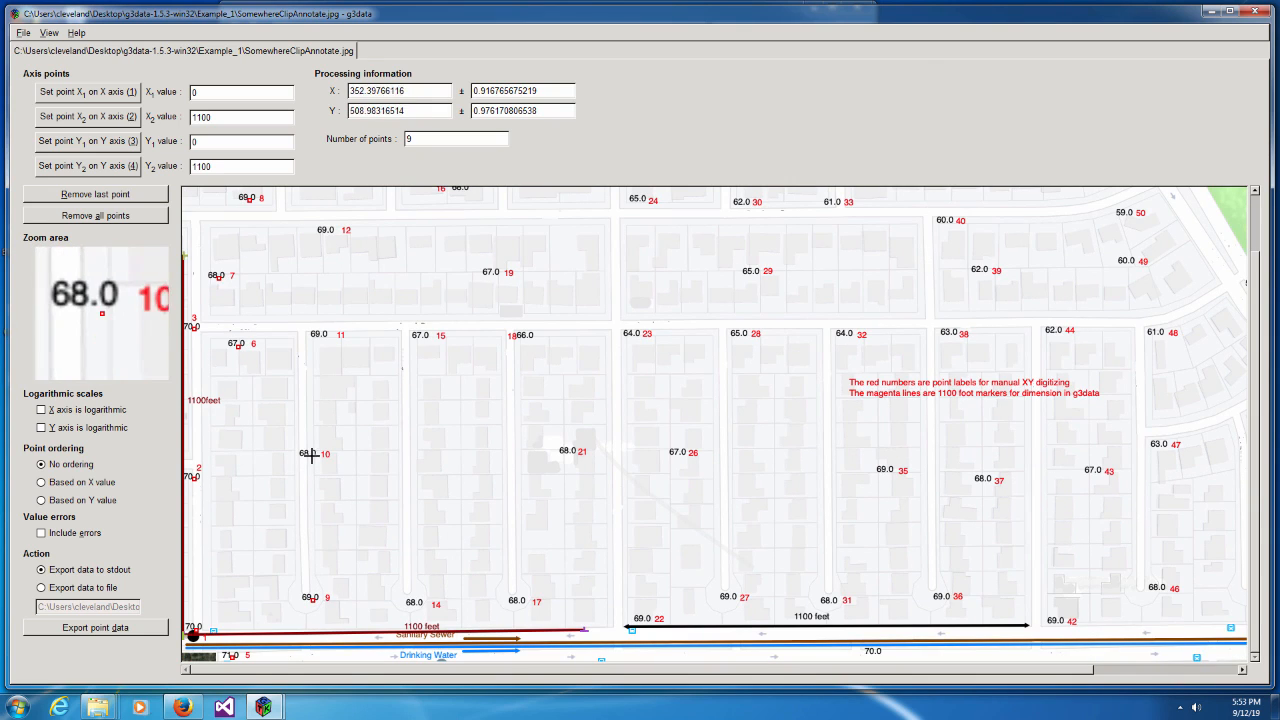
pyautogui.click(311, 453)
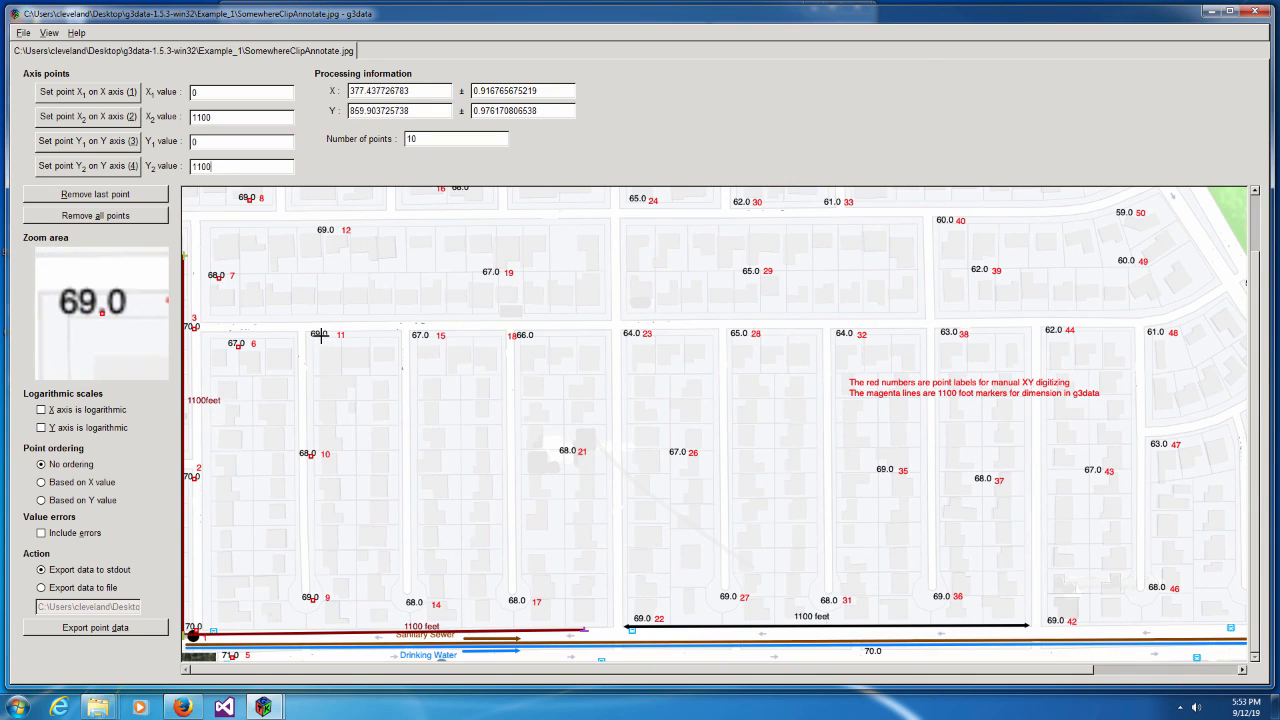
pyautogui.click(319, 335)
pyautogui.click(328, 231)
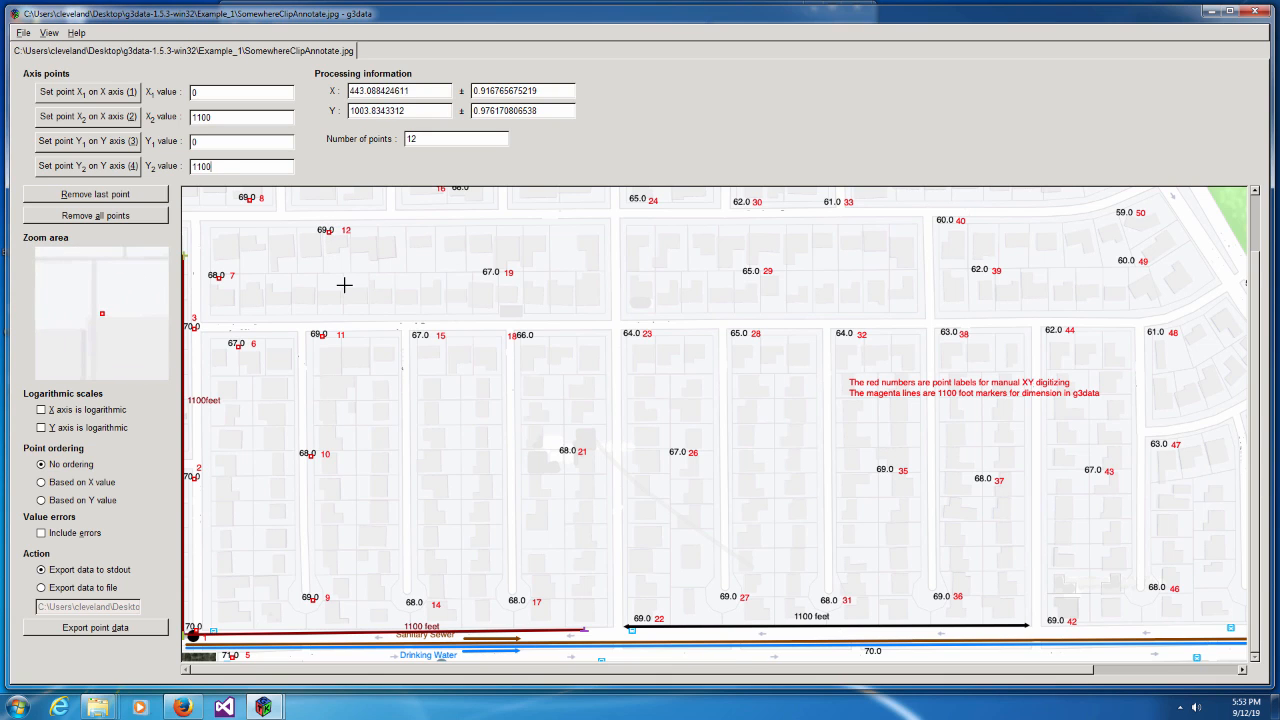
pyautogui.scroll(1, 344, 285)
pyautogui.click(334, 210)
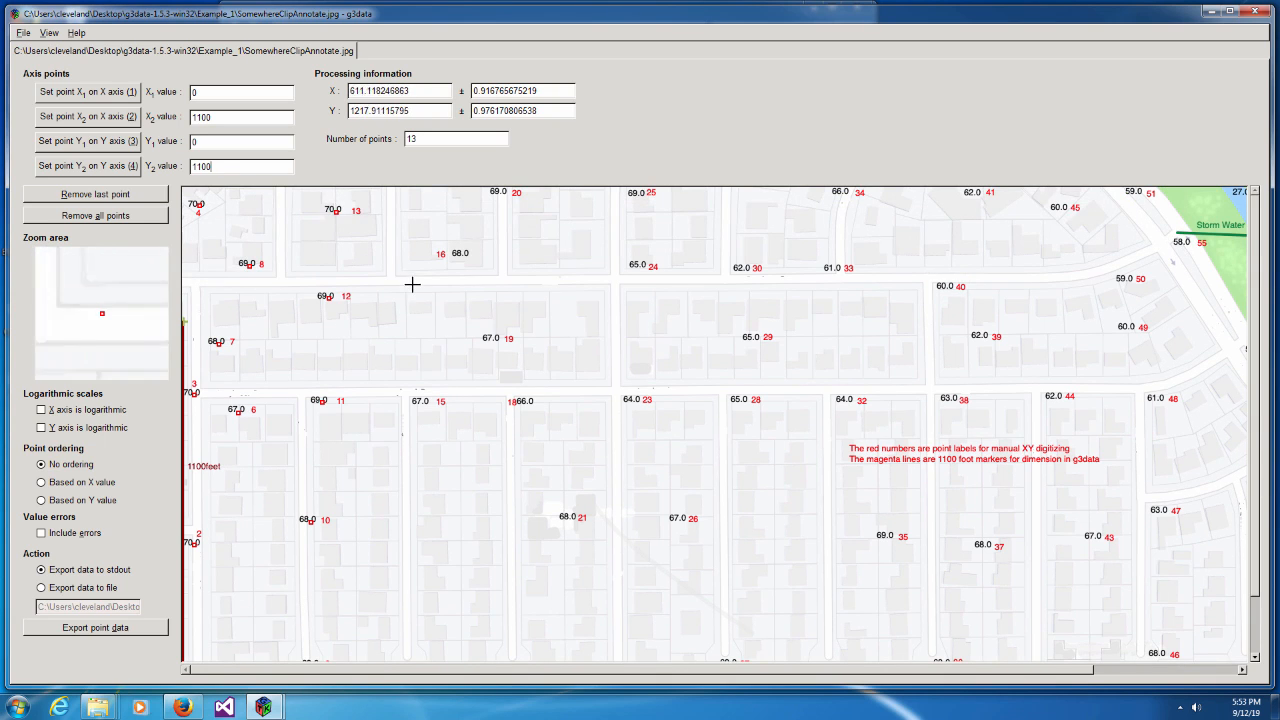
# Digitize points 14, 15 and 16 on their 68.0, 67.0 and 68.0 labels, working northward.
pyautogui.scroll(-1, 406, 300)
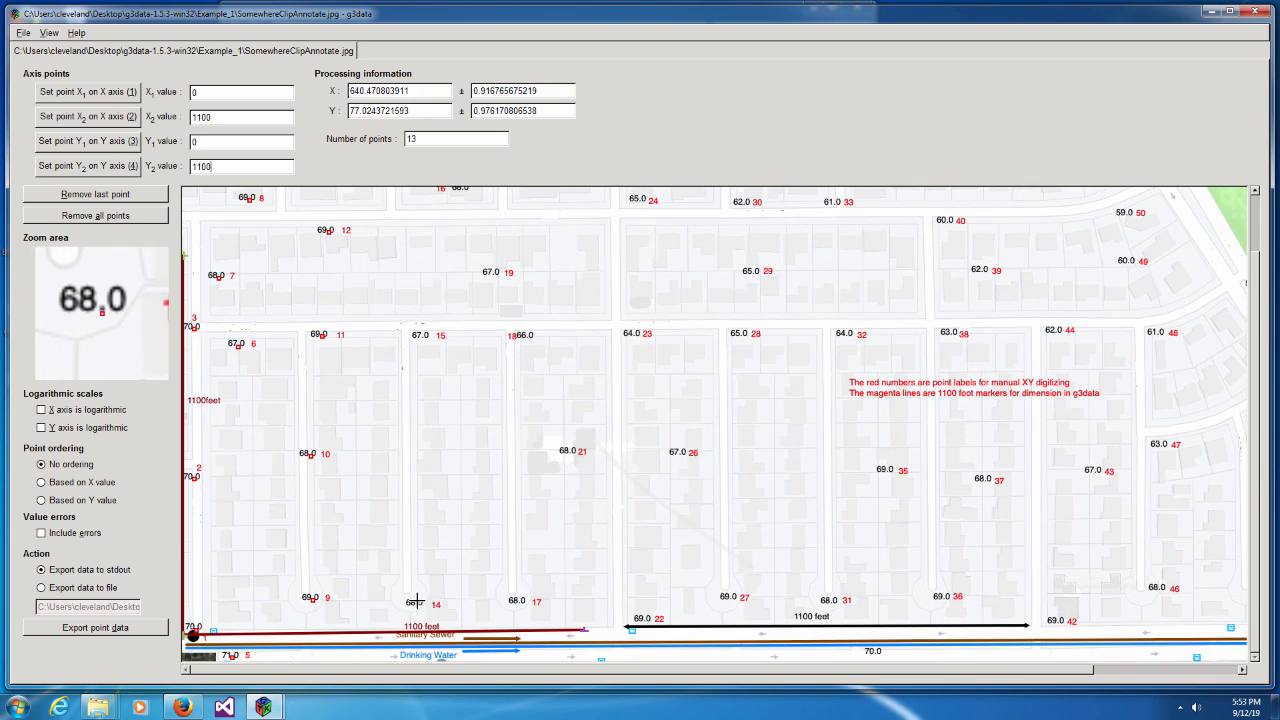
pyautogui.click(415, 601)
pyautogui.click(422, 338)
pyautogui.scroll(1, 422, 338)
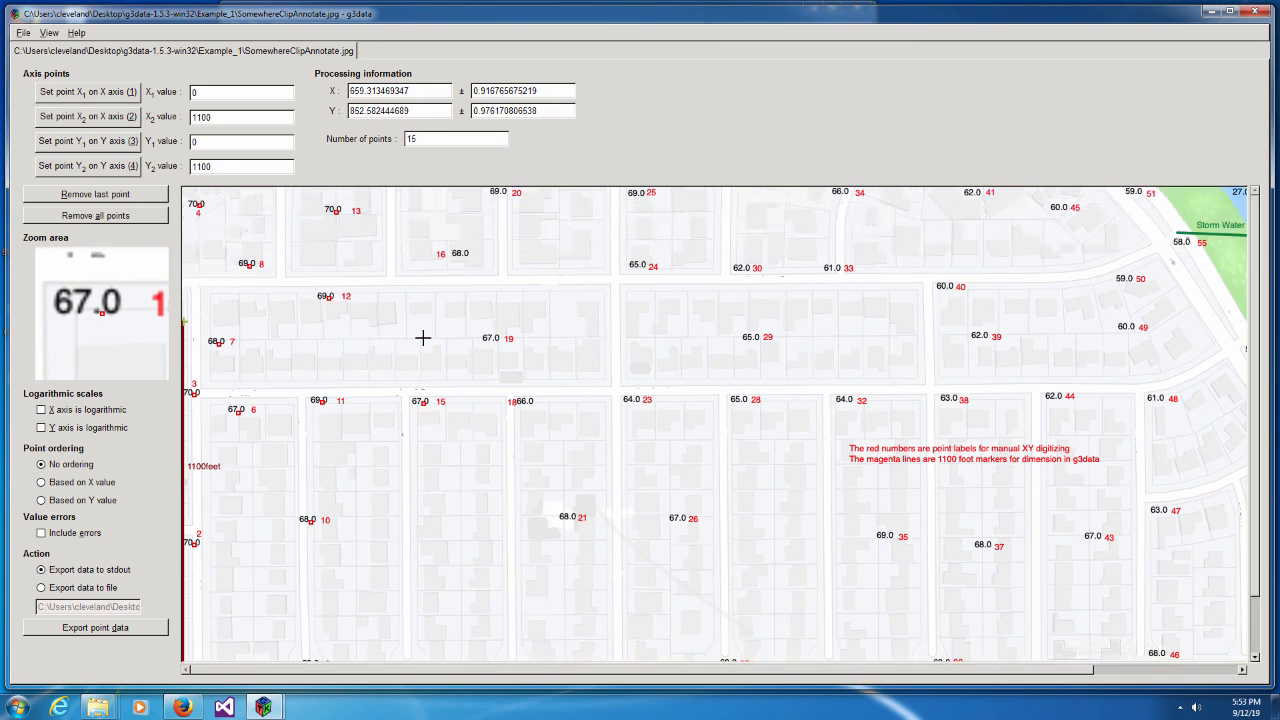
pyautogui.click(460, 254)
# Digitize points 17 through 20 in order on their 68.0, 66.0, 67.0 and 69.0 labels, working northward.
pyautogui.scroll(-1, 469, 331)
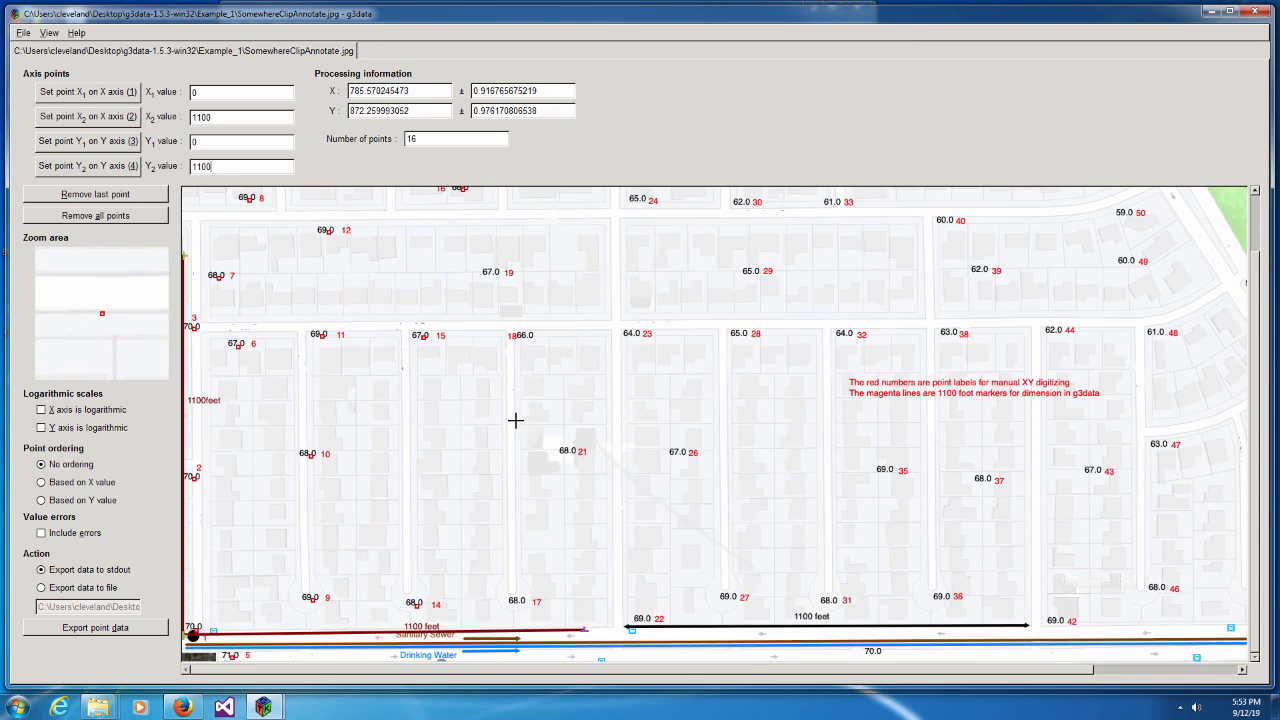
pyautogui.scroll(1, 583, 607)
pyautogui.scroll(-1, 543, 623)
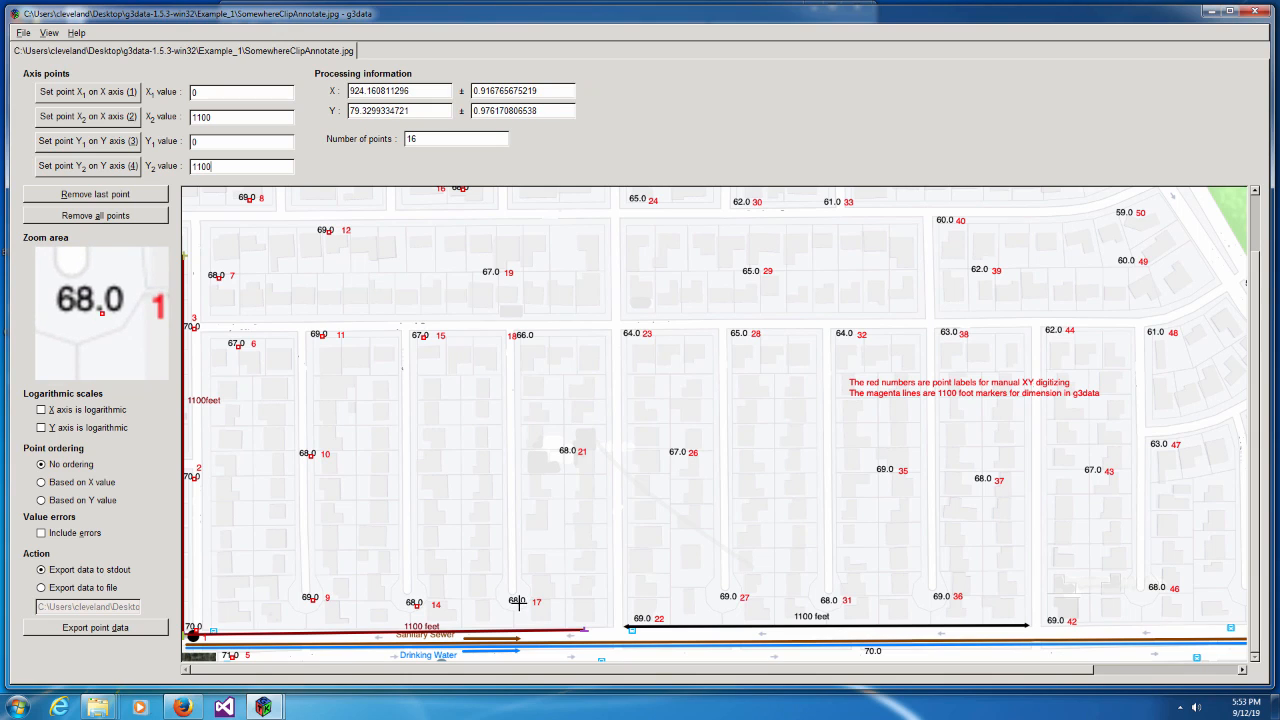
pyautogui.click(519, 601)
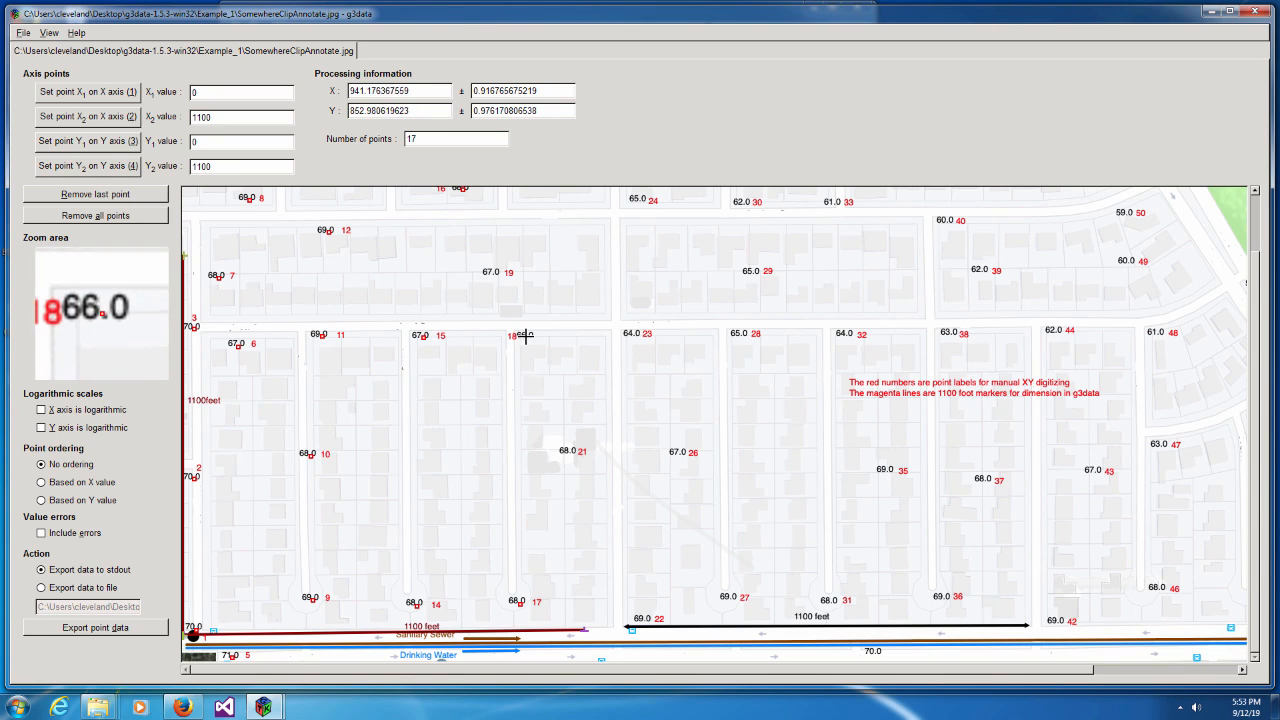
pyautogui.click(525, 336)
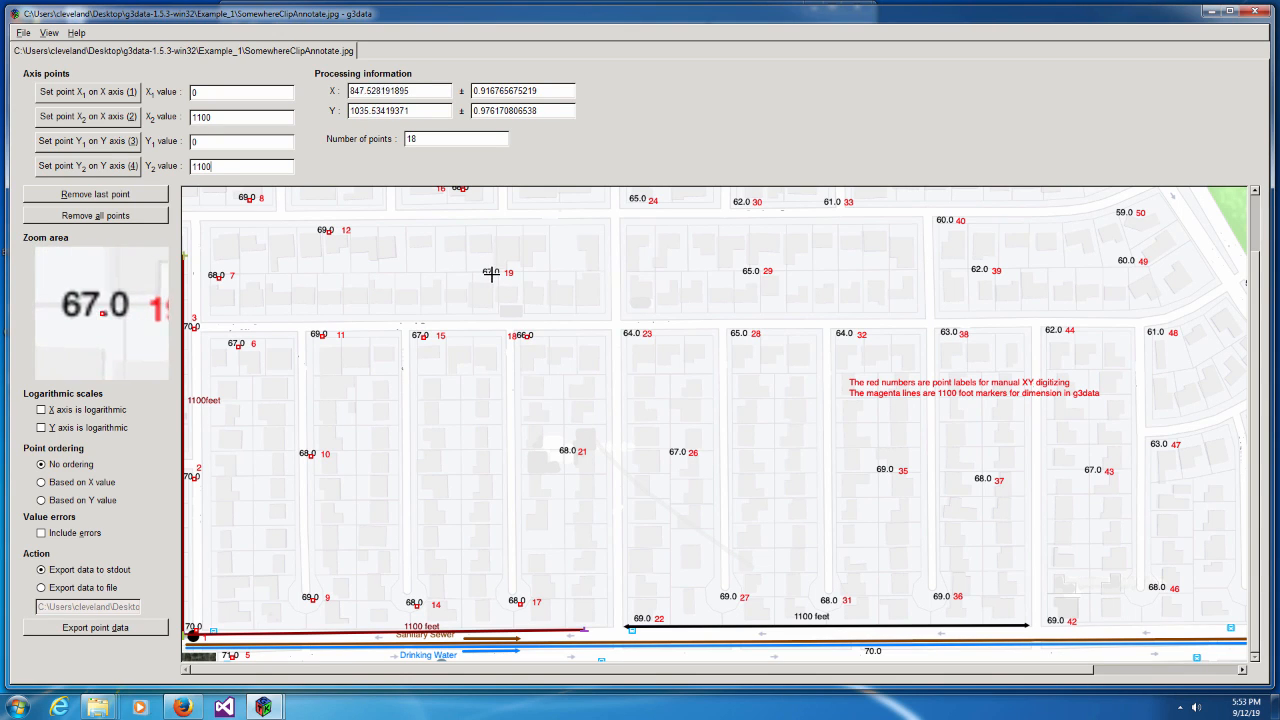
pyautogui.scroll(1, 551, 294)
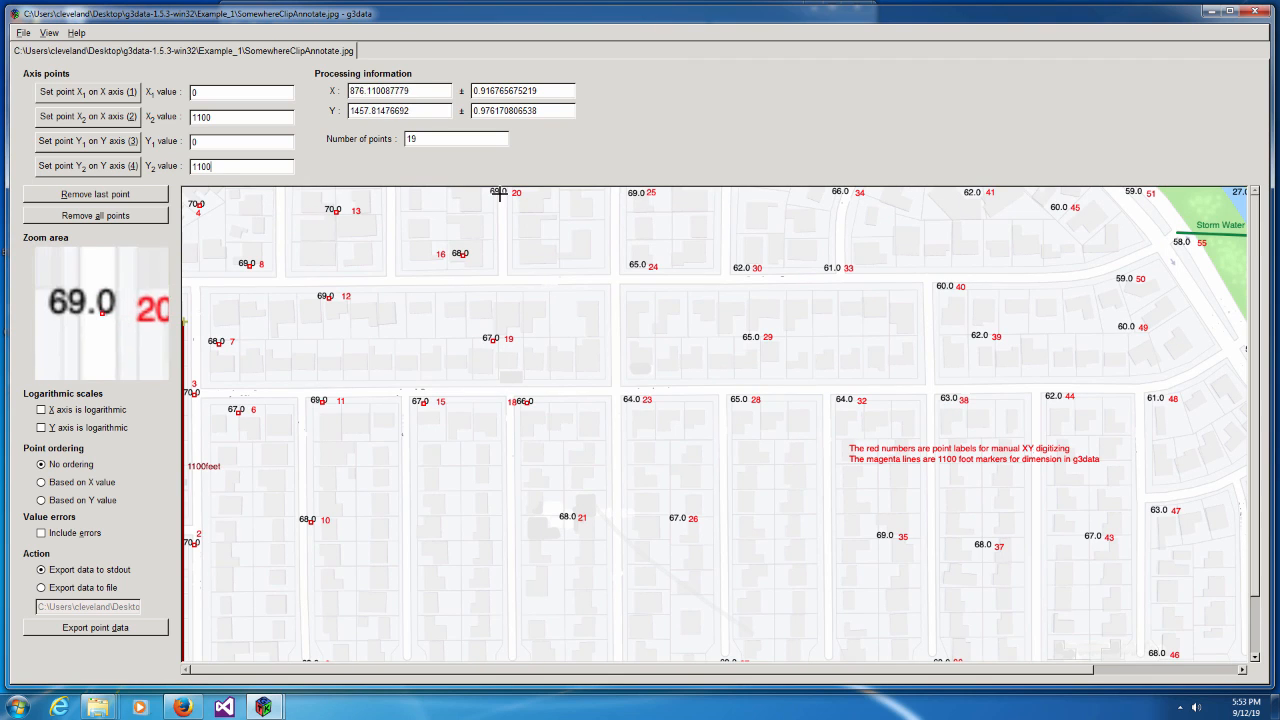
pyautogui.click(501, 196)
# Digitize point 21 on its mid-block 68.0 label and points 22 through 25 northward from the black 1100-foot line's west end.
pyautogui.scroll(-2, 563, 277)
pyautogui.scroll(1, 603, 420)
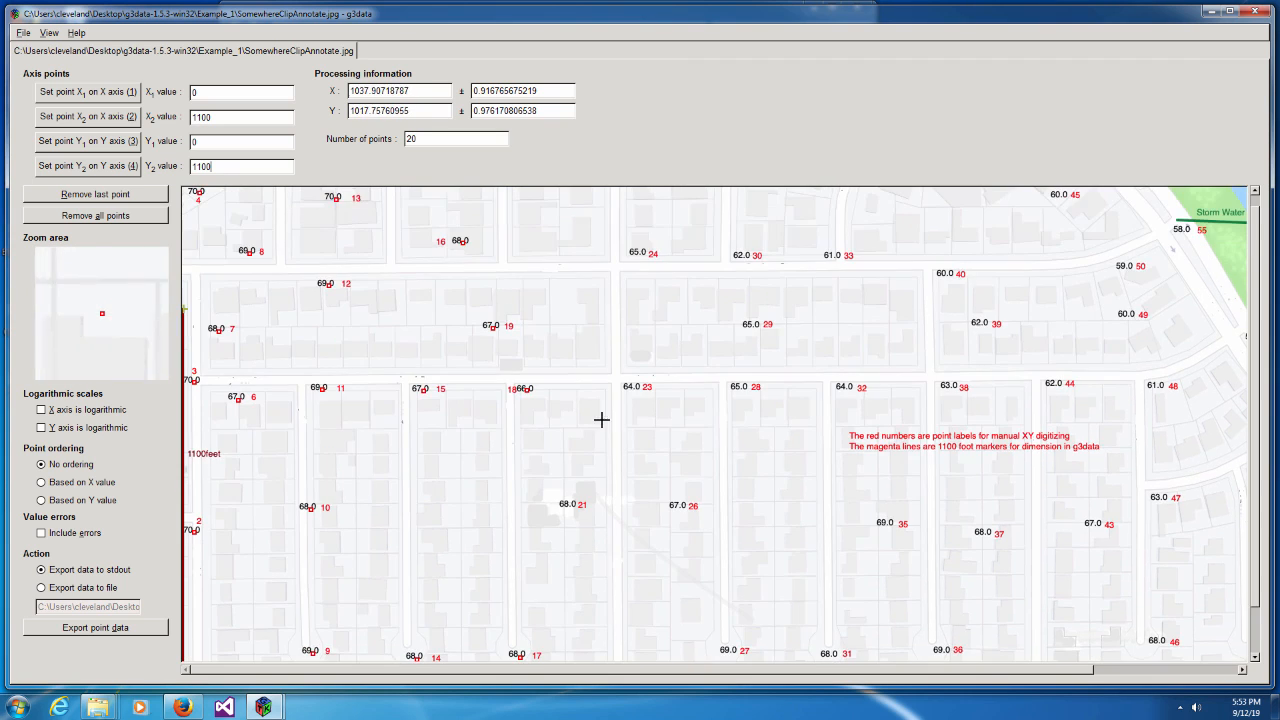
pyautogui.click(568, 505)
pyautogui.scroll(-1, 595, 420)
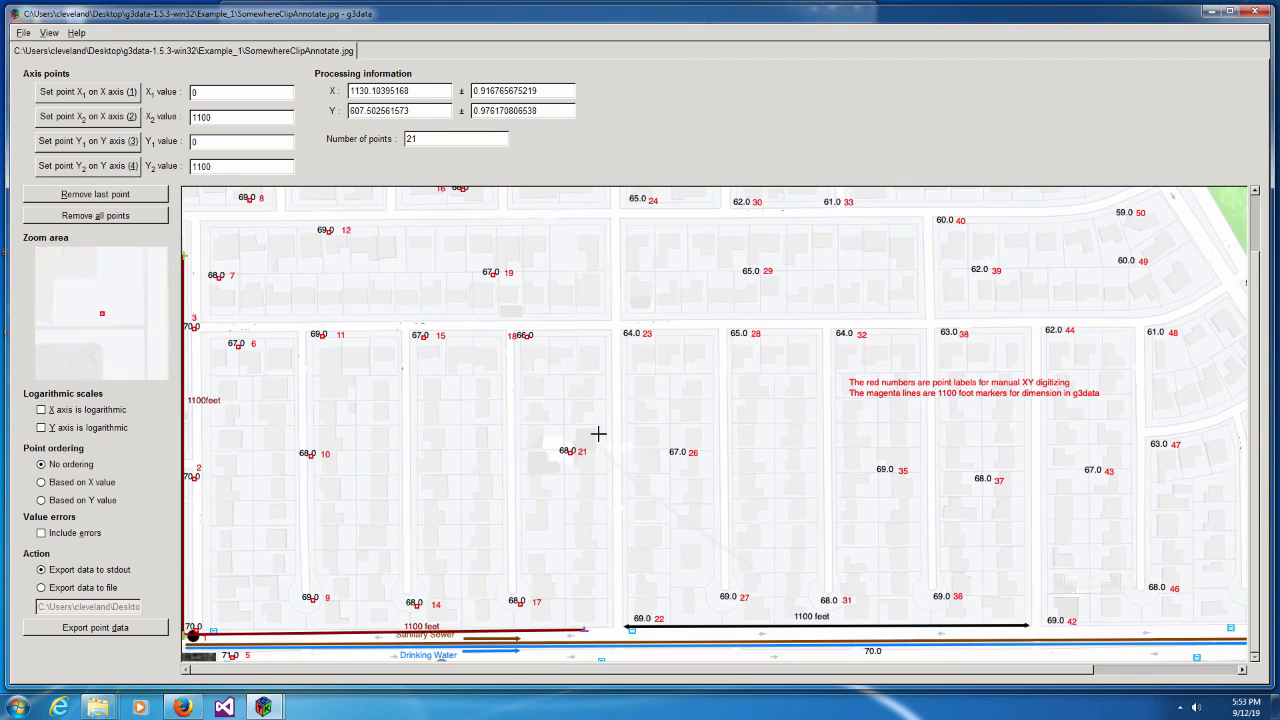
pyautogui.click(636, 624)
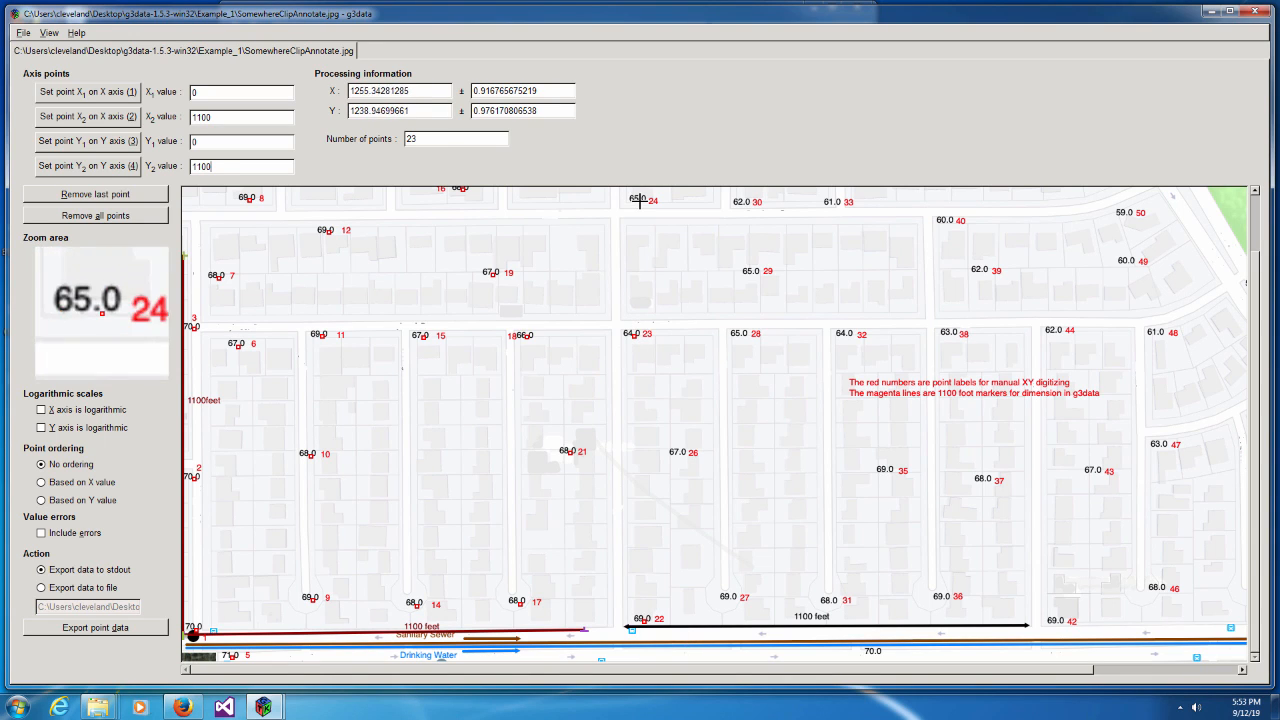
pyautogui.click(639, 201)
pyautogui.scroll(1, 640, 205)
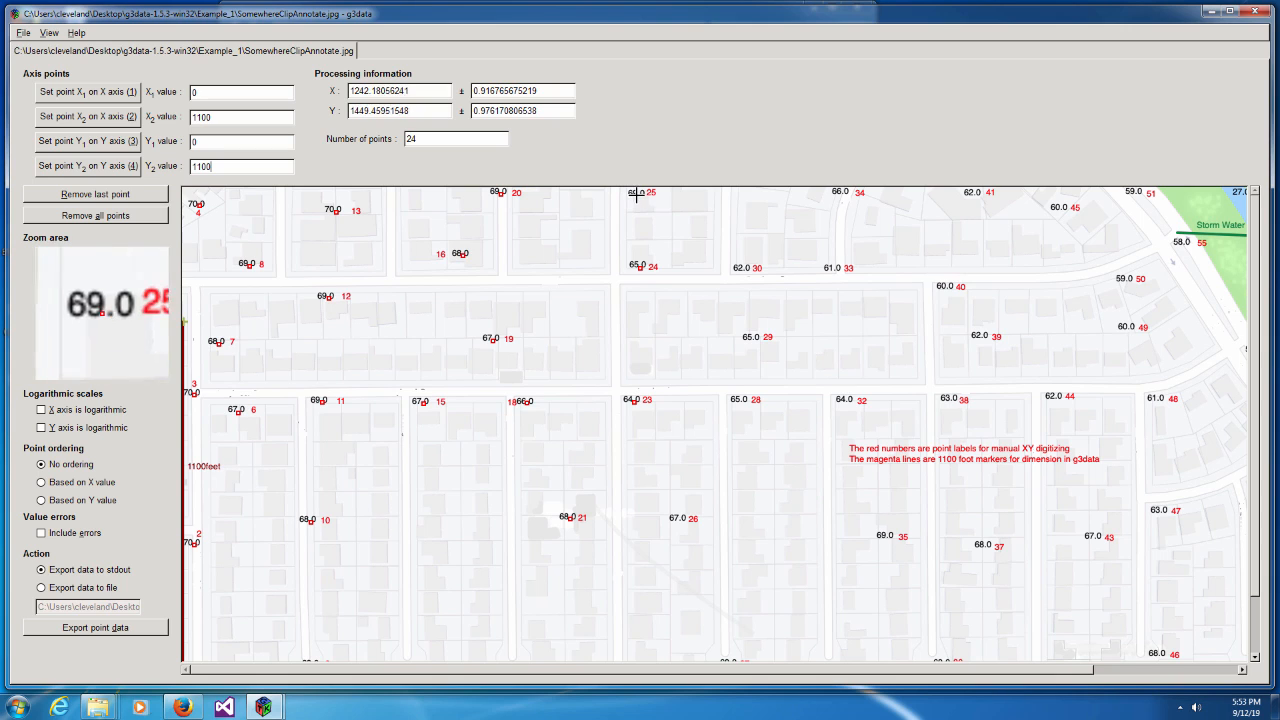
pyautogui.click(636, 197)
# Digitize point 26 on its mid-block 67.0 label and points 27 through 30 on the labels running north from 69.0 to 62.0.
pyautogui.scroll(-1, 686, 260)
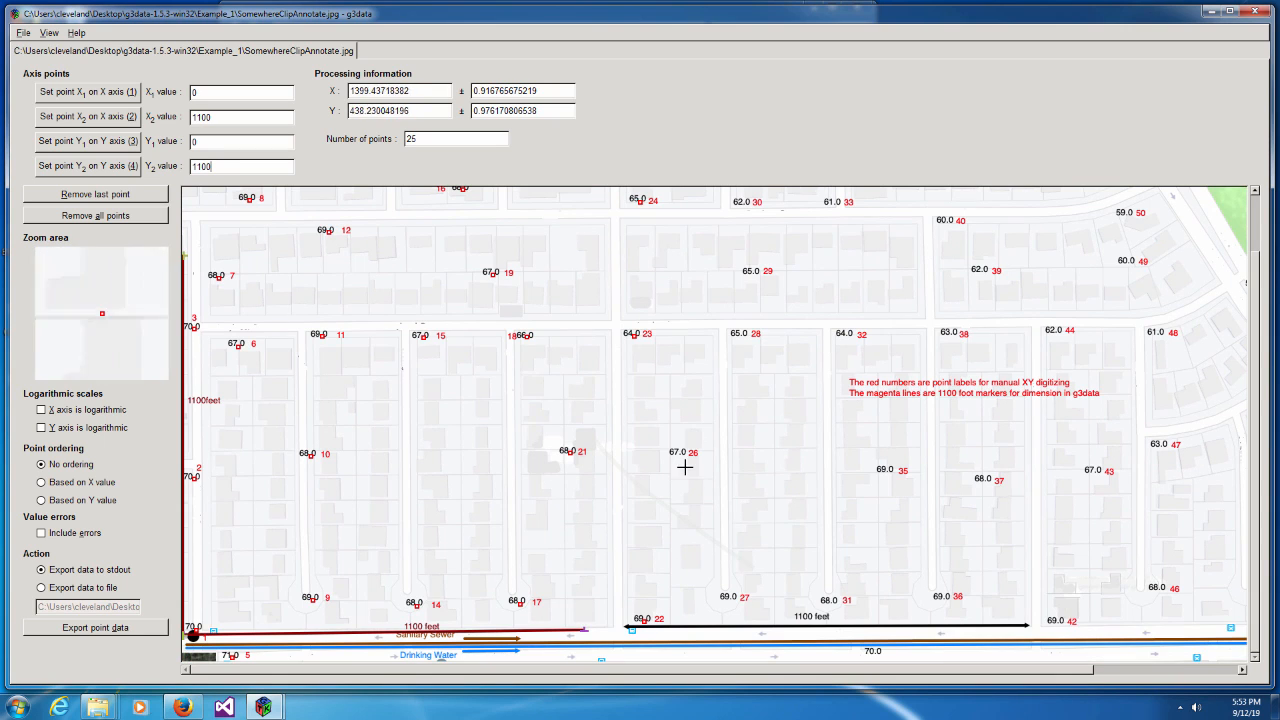
pyautogui.click(678, 453)
pyautogui.scroll(1, 686, 374)
pyautogui.scroll(-1, 686, 374)
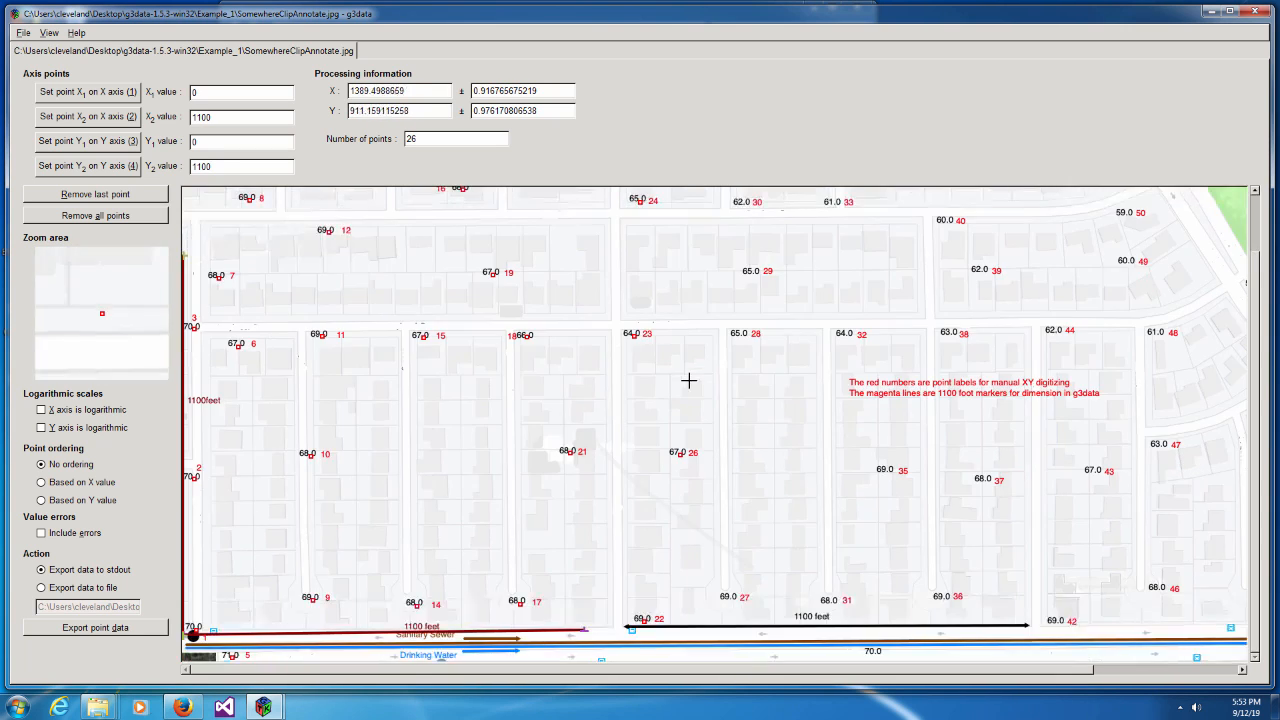
pyautogui.click(734, 600)
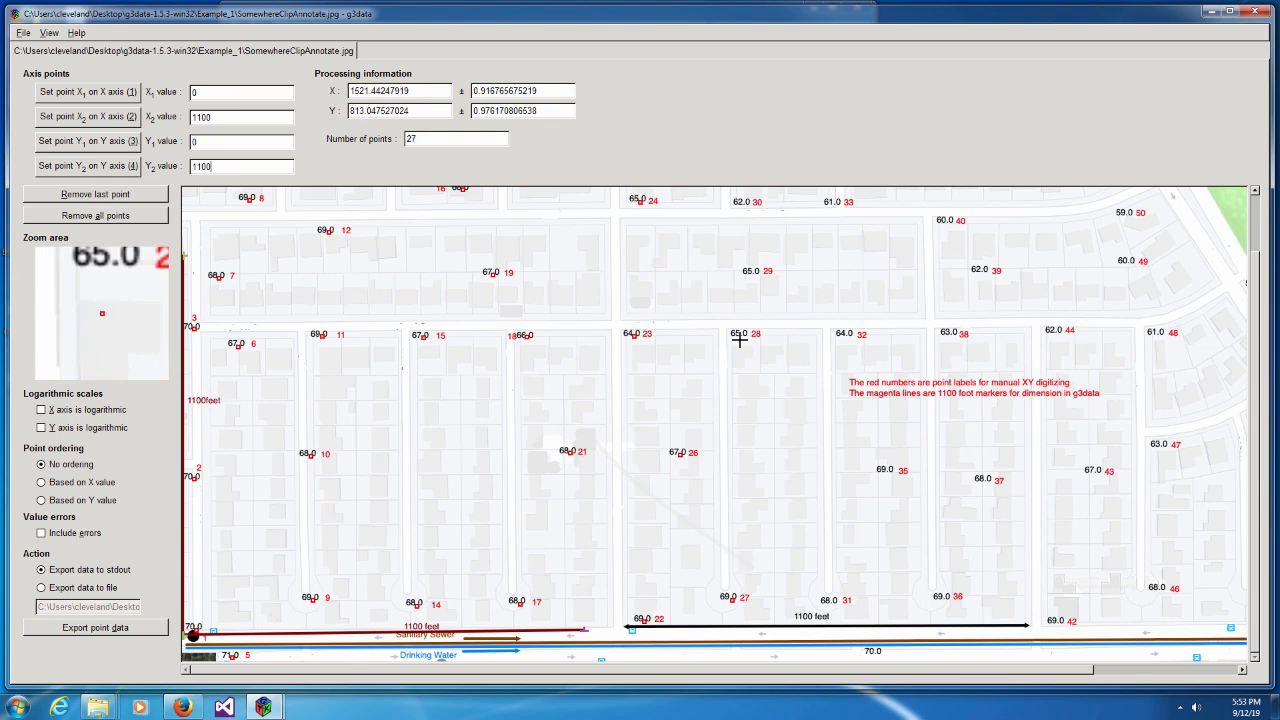
pyautogui.click(752, 271)
pyautogui.click(745, 203)
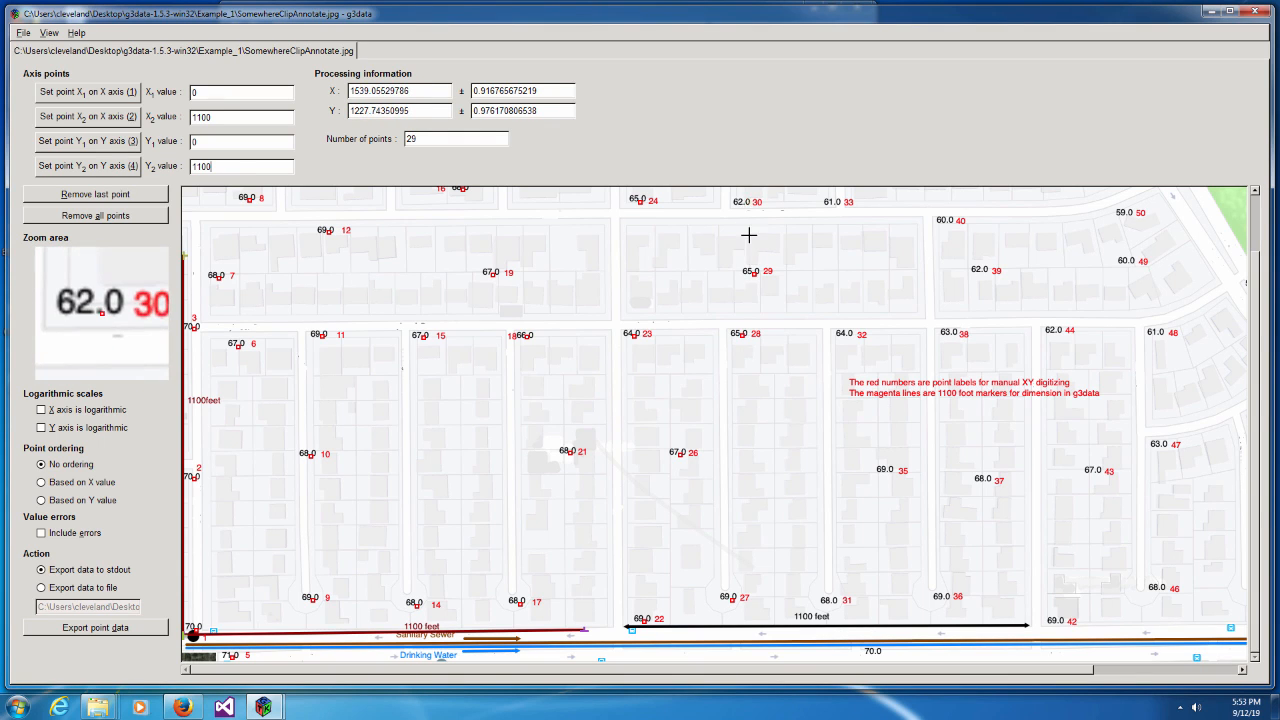
# Digitize points 31 through 34 in order on their 68.0, 64.0, 61.0 and 66.0 labels, working northward.
pyautogui.click(830, 603)
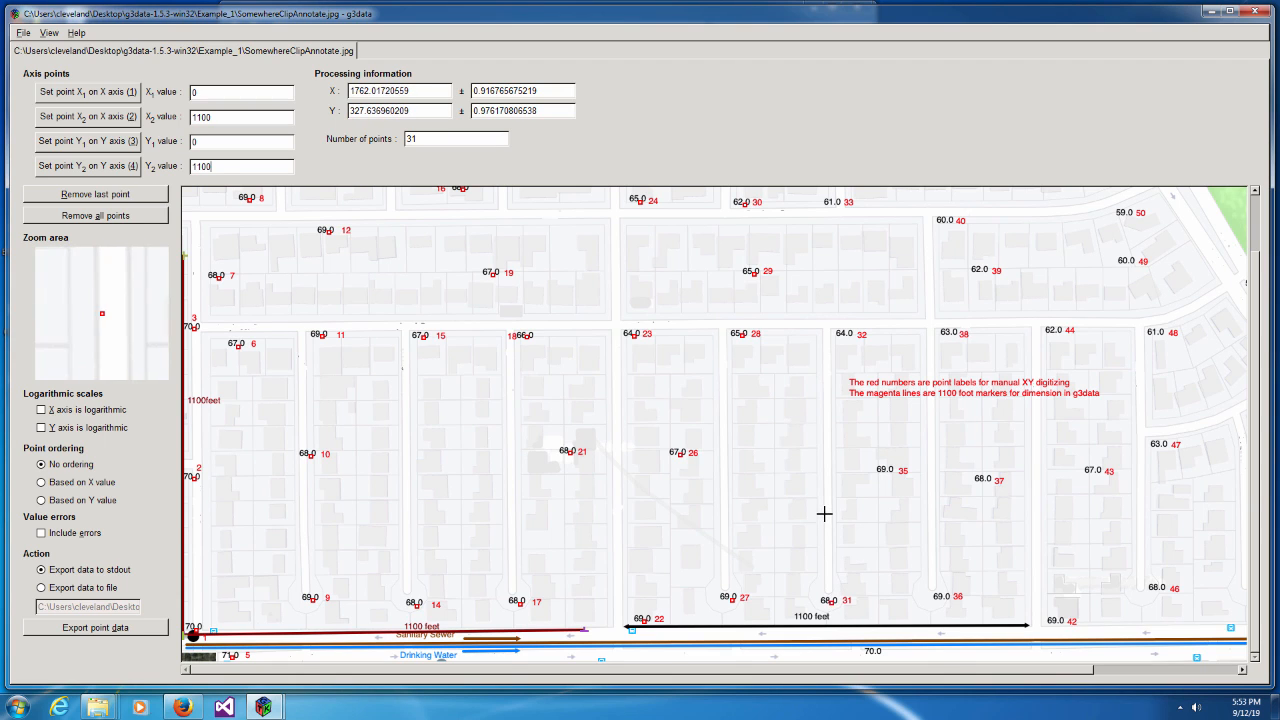
pyautogui.scroll(1, 823, 514)
pyautogui.click(846, 402)
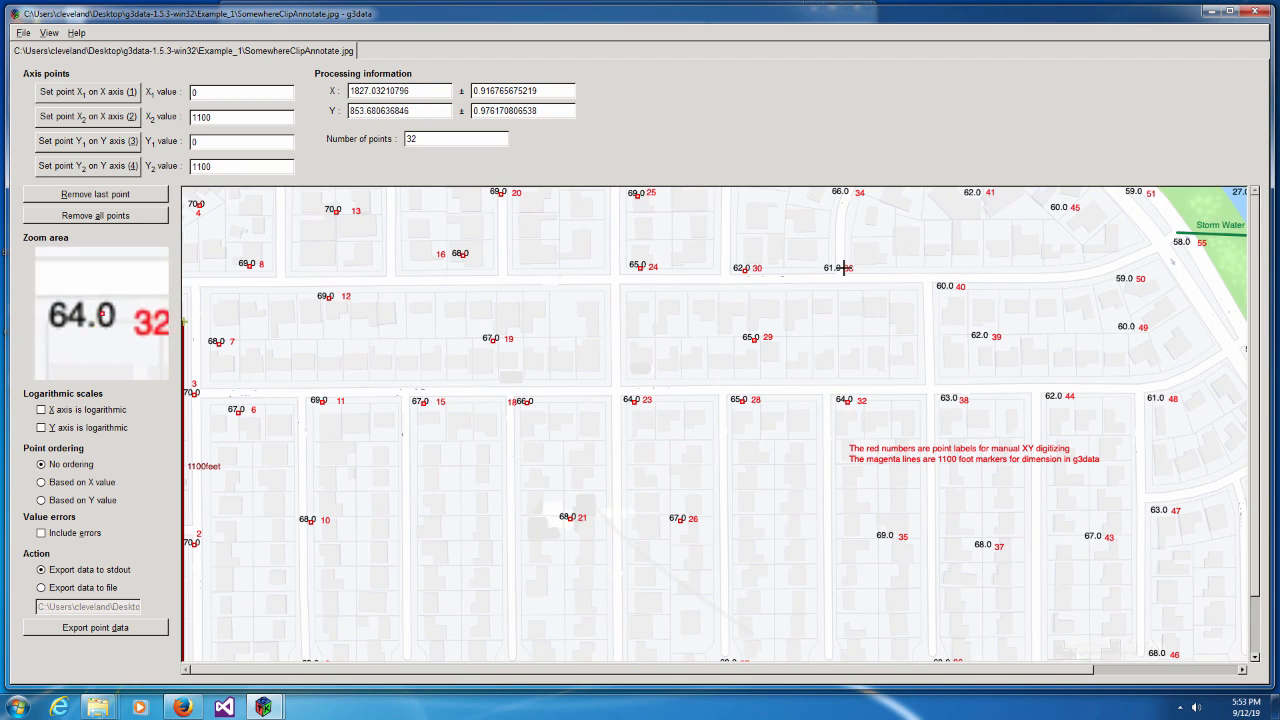
pyautogui.click(834, 268)
pyautogui.click(840, 203)
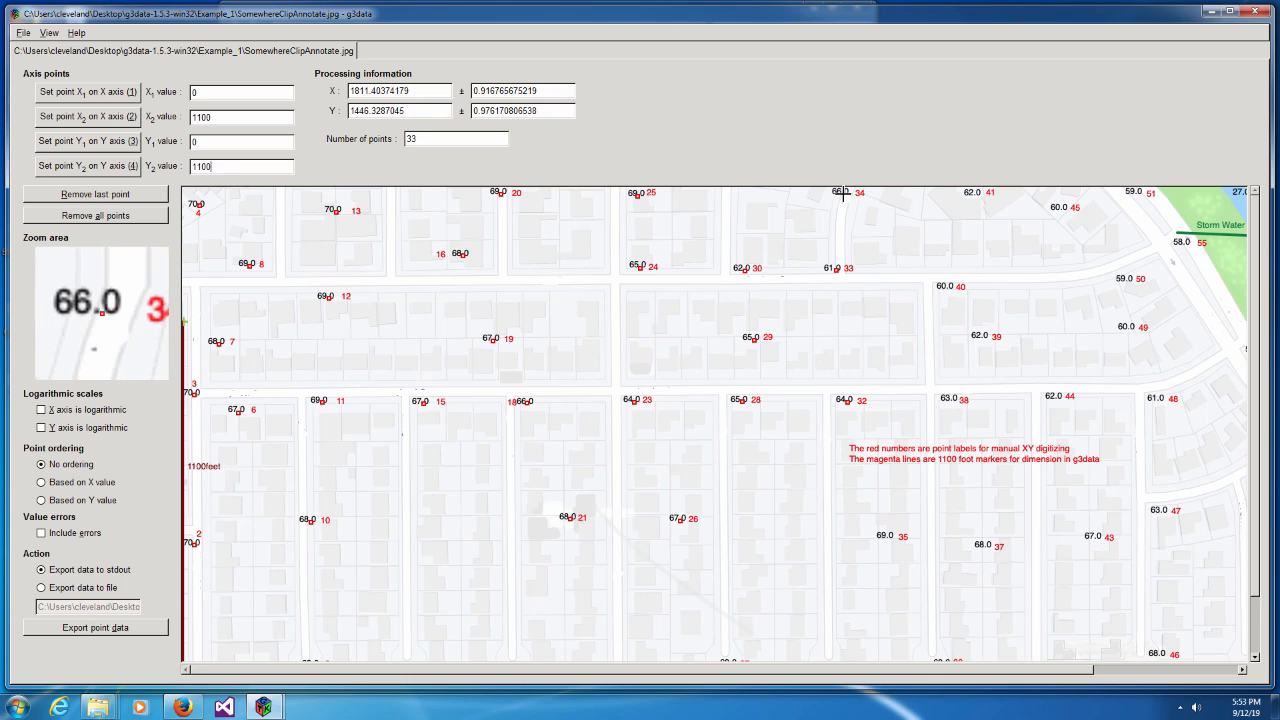
# Digitize points 35, 36 and 37 on their 69.0, 69.0 and 68.0 labels in the blocks below the red instruction text.
pyautogui.scroll(-1, 850, 298)
pyautogui.scroll(-1, 950, 582)
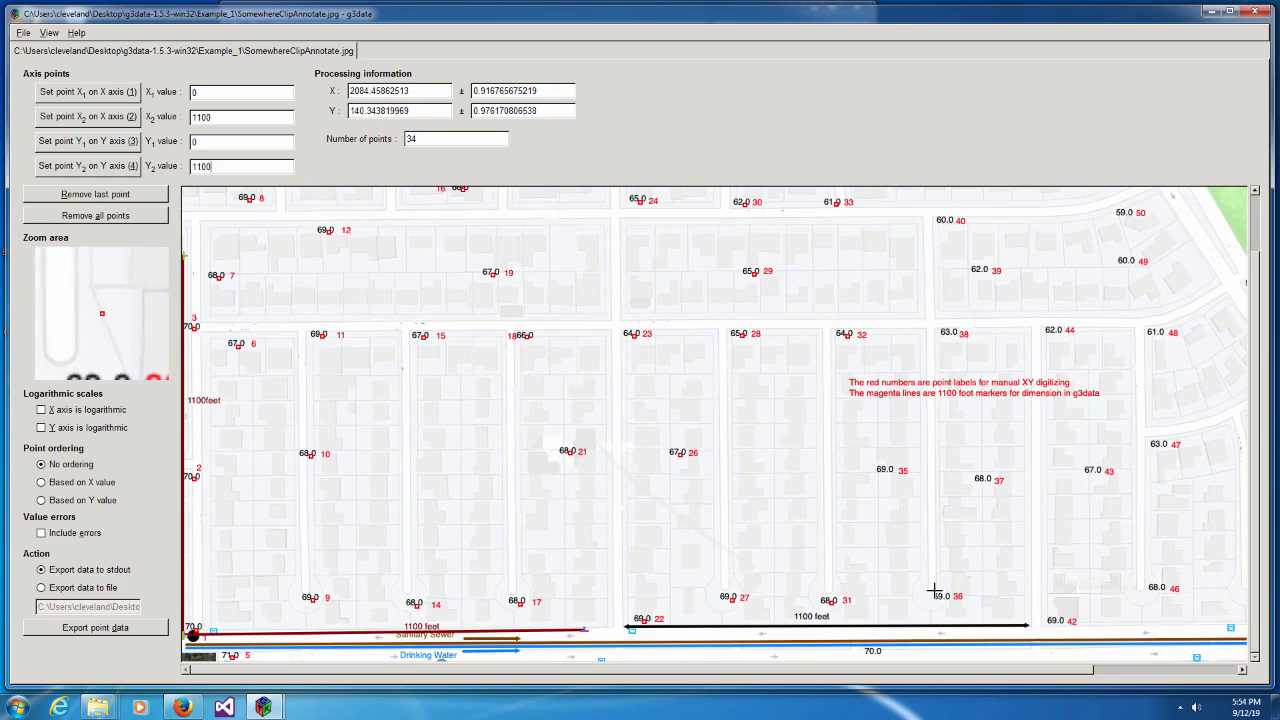
pyautogui.click(886, 471)
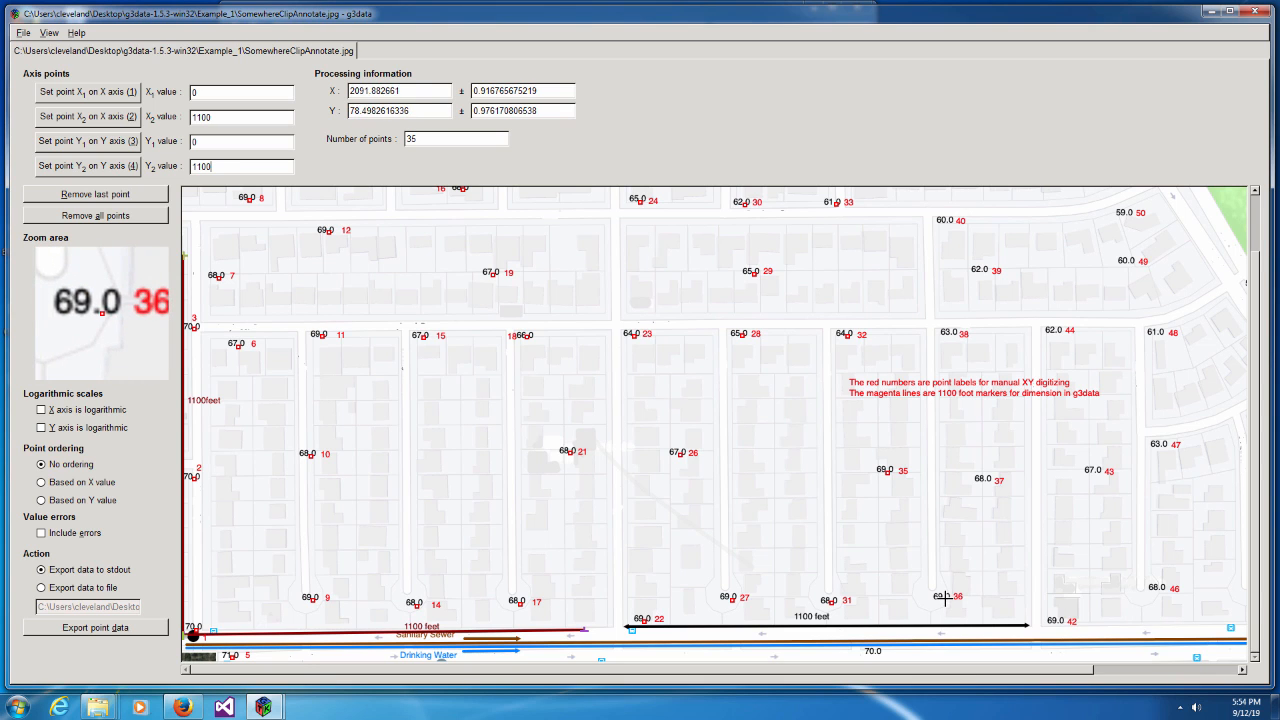
pyautogui.click(945, 598)
pyautogui.scroll(1, 946, 334)
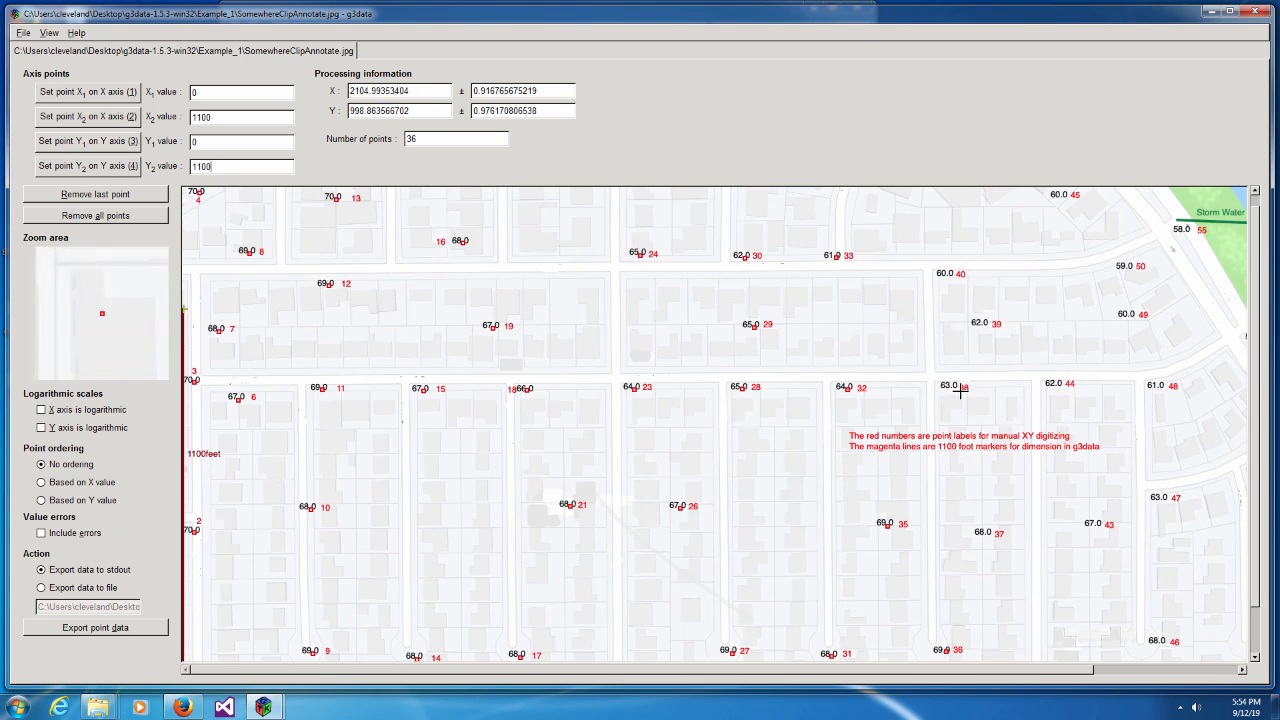
pyautogui.click(986, 533)
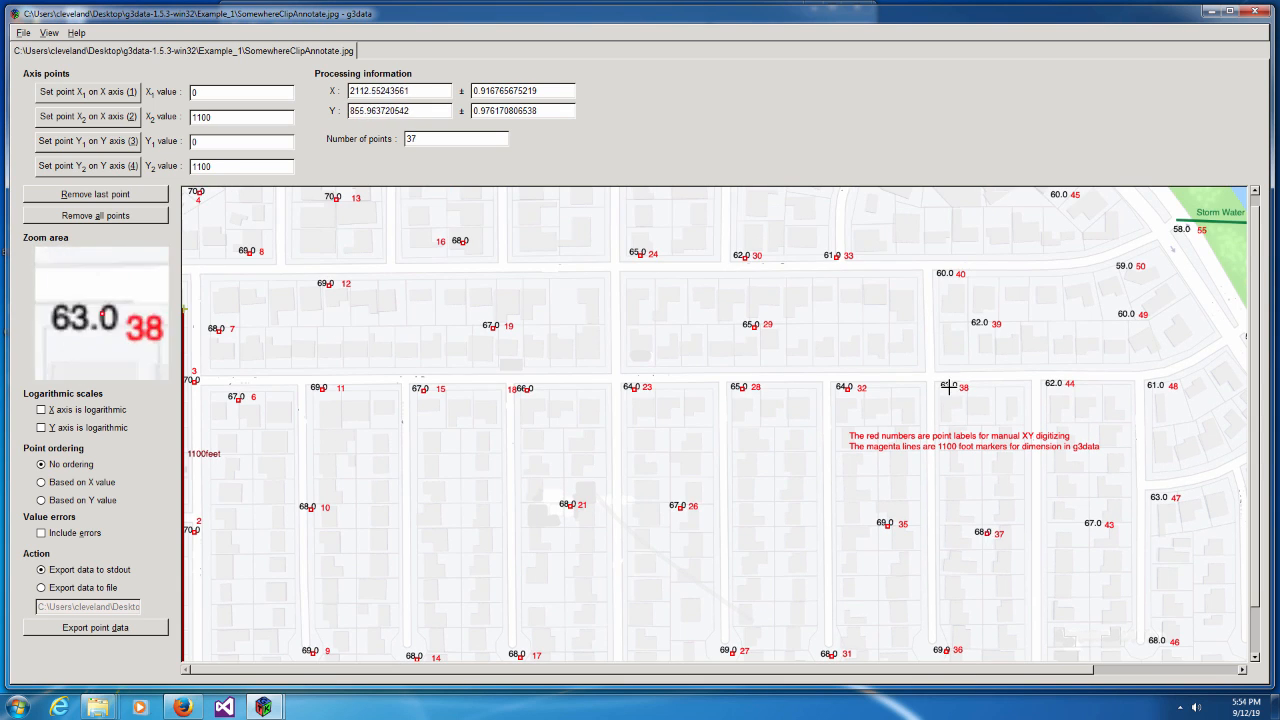
# Digitize points 38, 39, 40 and 41 on their 63.0, 62.0, 60.0 and 62.0 labels, working northward.
pyautogui.click(950, 388)
pyautogui.click(980, 323)
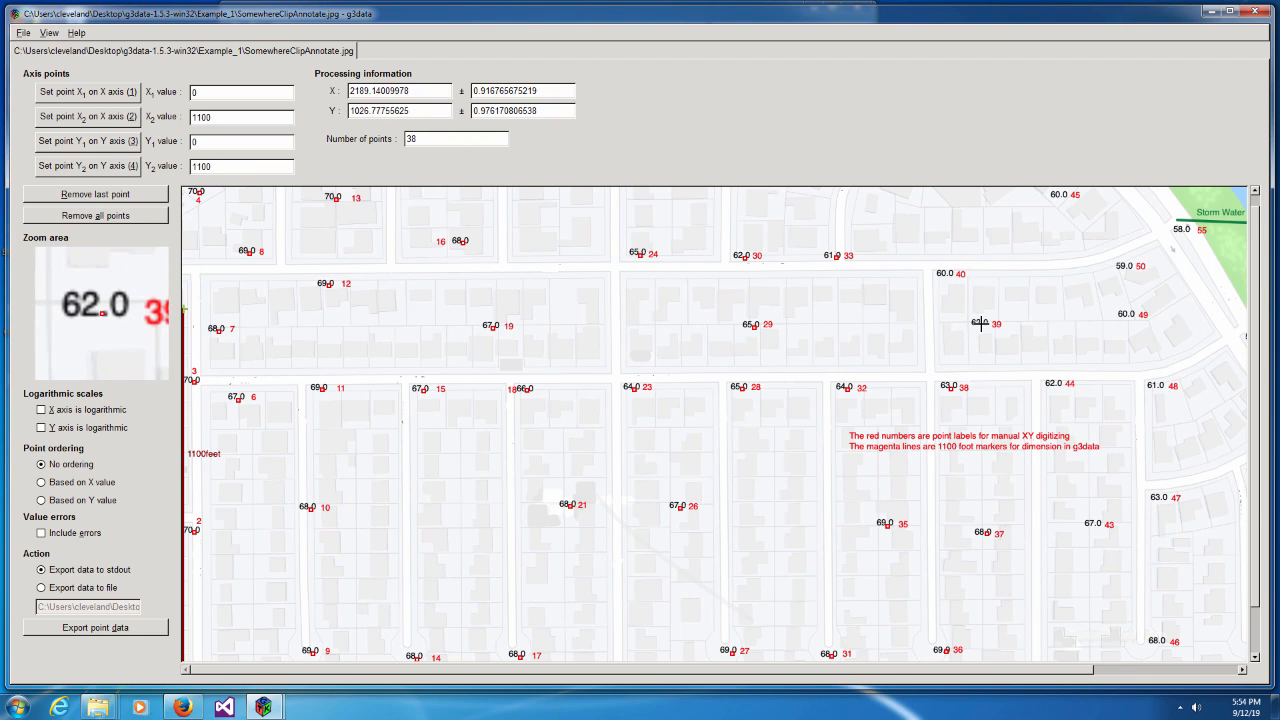
pyautogui.click(946, 276)
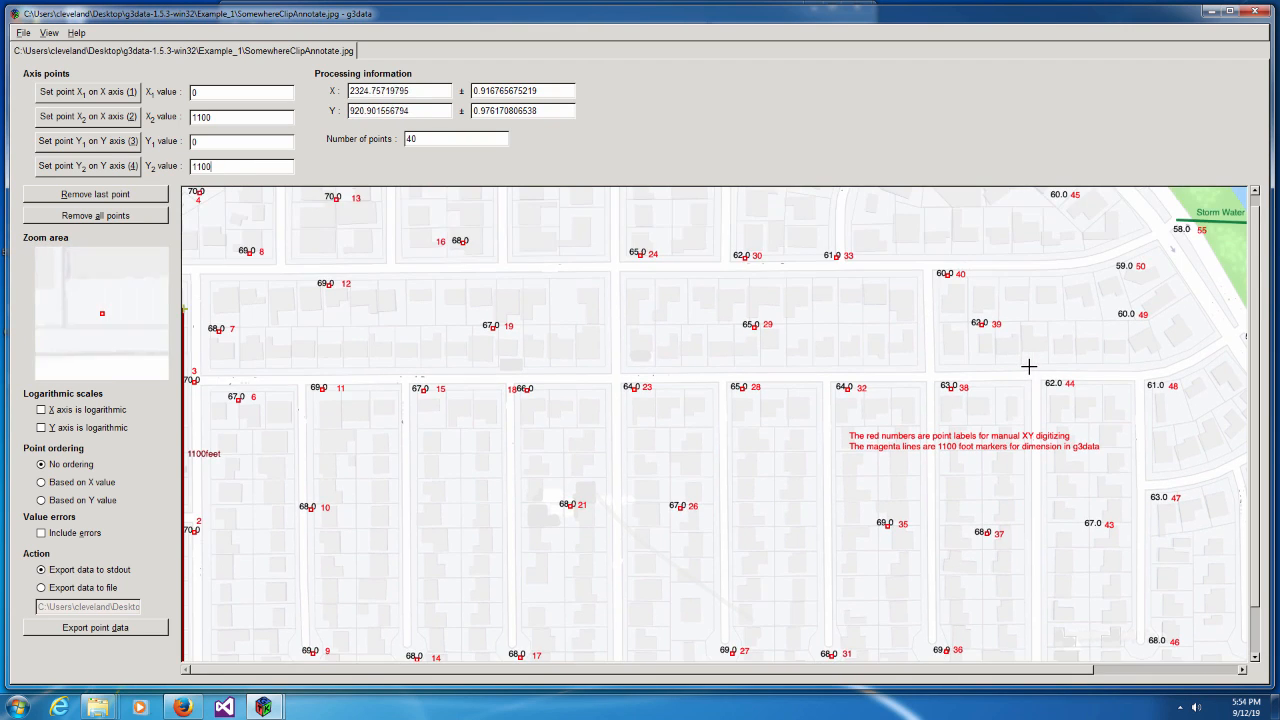
pyautogui.scroll(-1, 1015, 400)
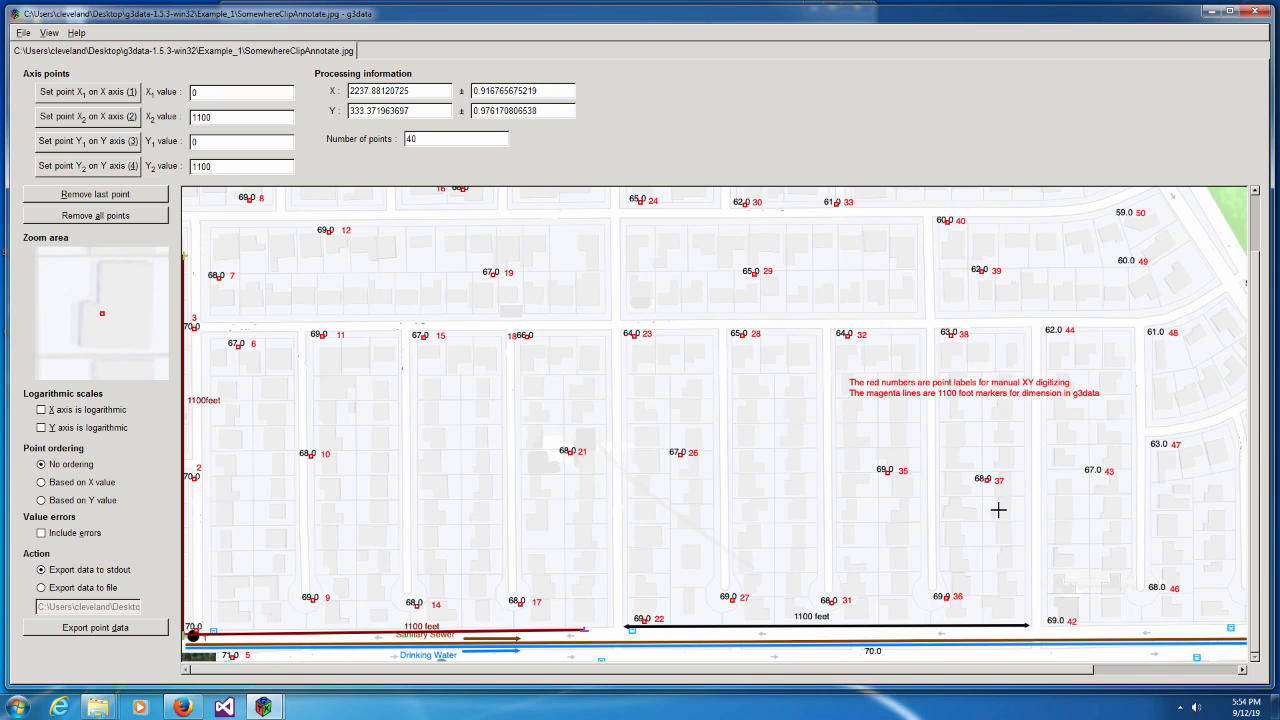
pyautogui.scroll(1, 998, 510)
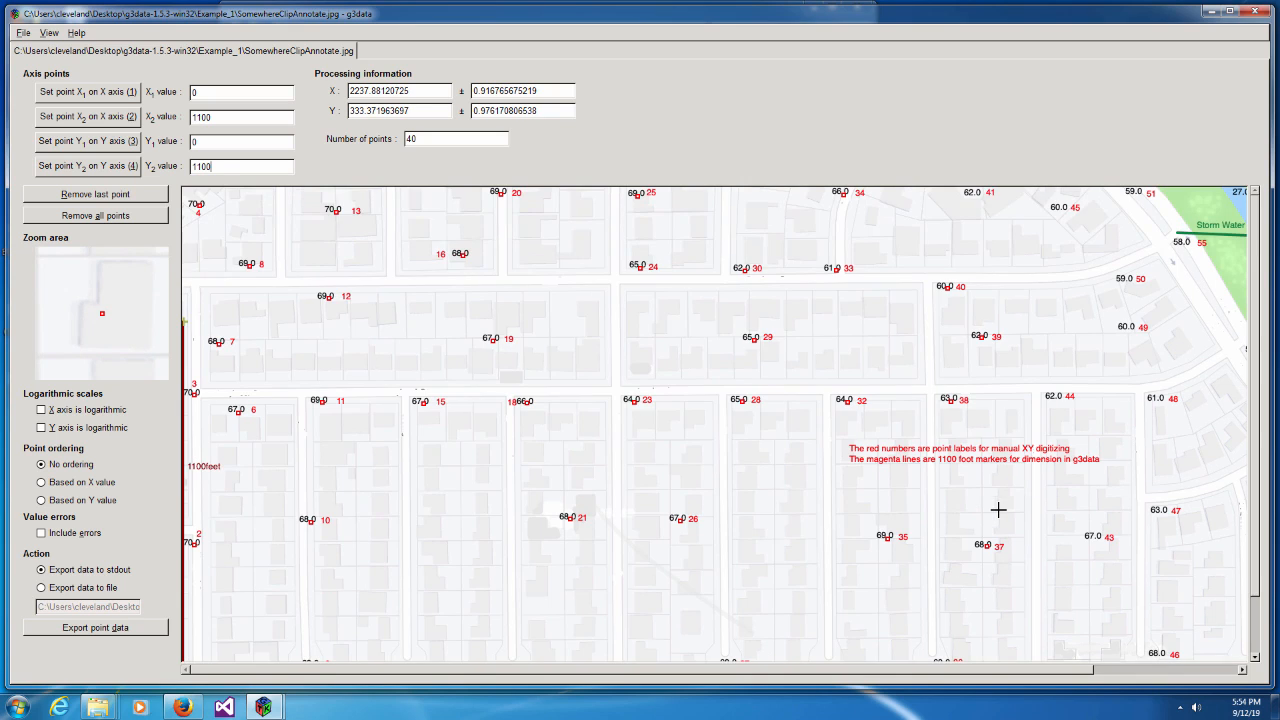
pyautogui.click(975, 196)
# Digitize points 42 through 45 on their 69.0, 67.0, 62.0 and 60.0 labels, working northward from the black 1100-foot line's east end.
pyautogui.scroll(-1, 1018, 248)
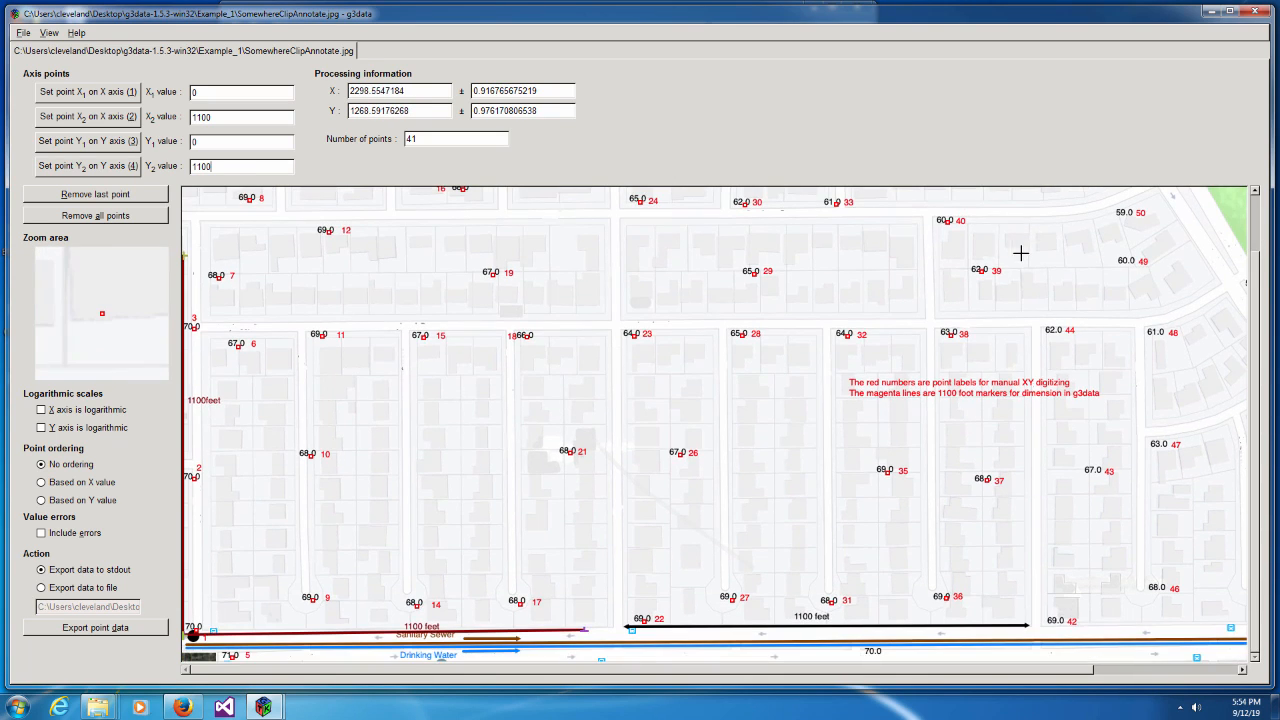
pyautogui.click(1055, 625)
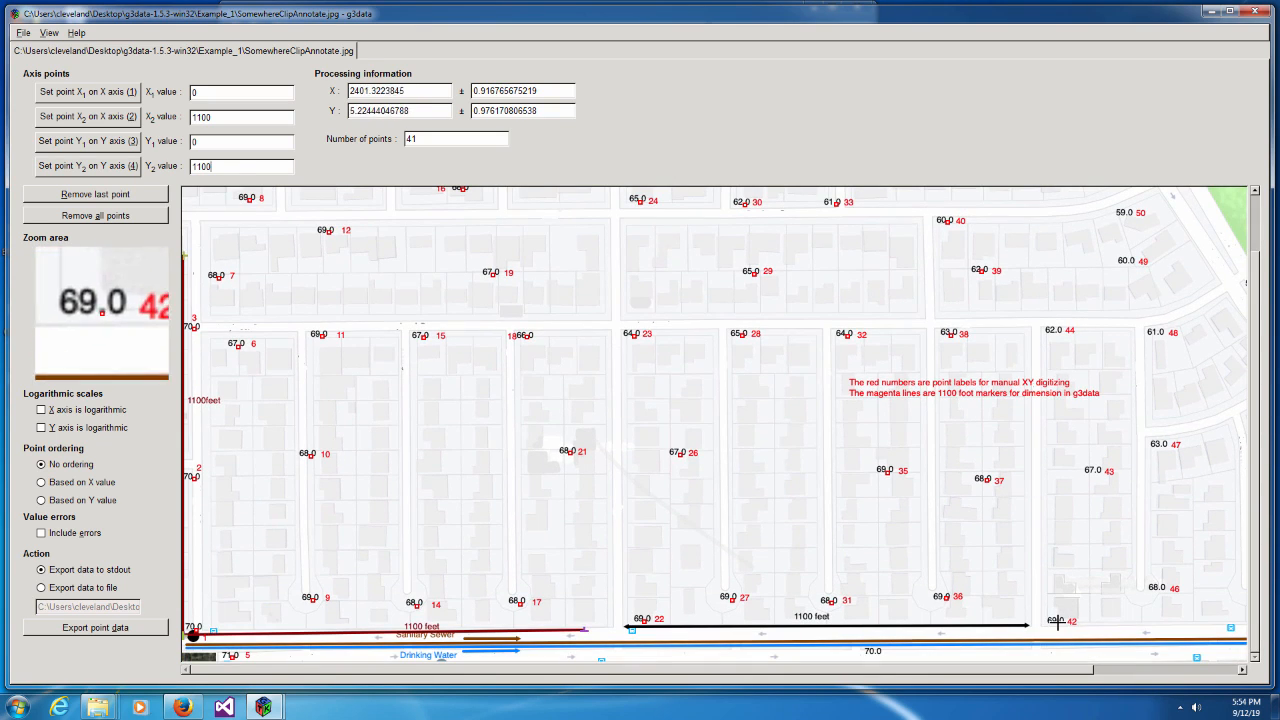
pyautogui.click(1095, 470)
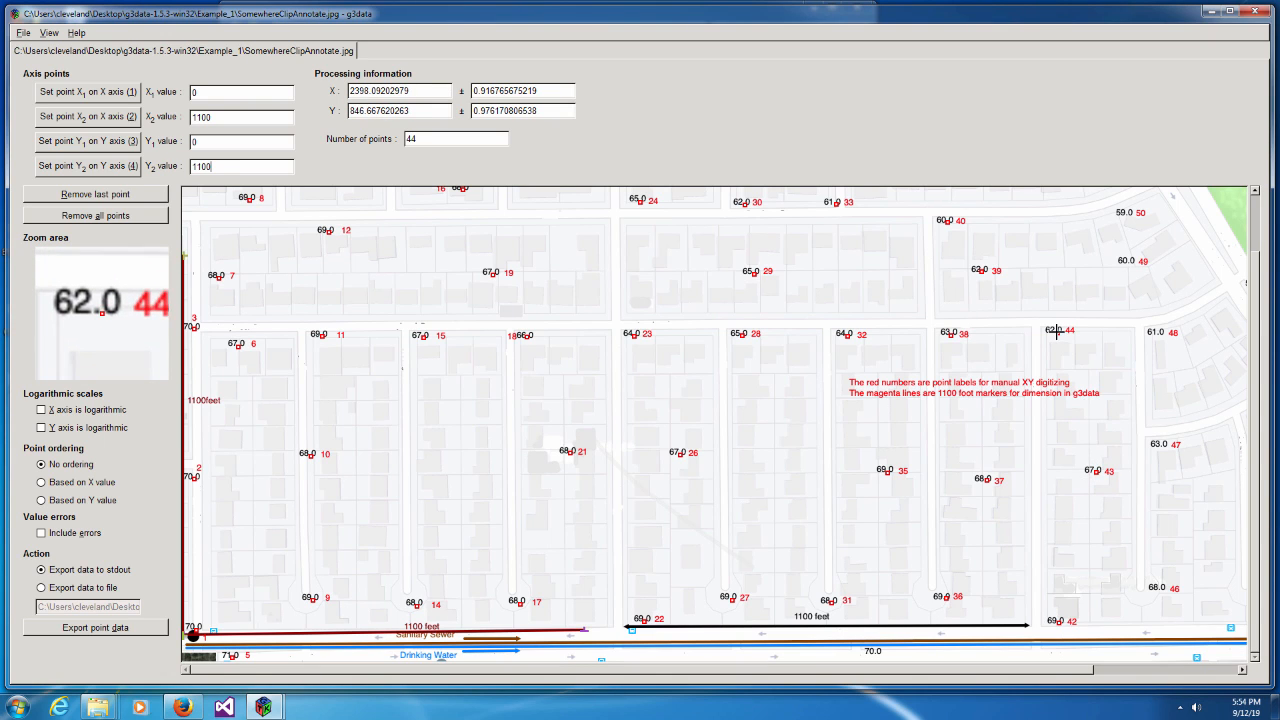
pyautogui.scroll(1, 1058, 332)
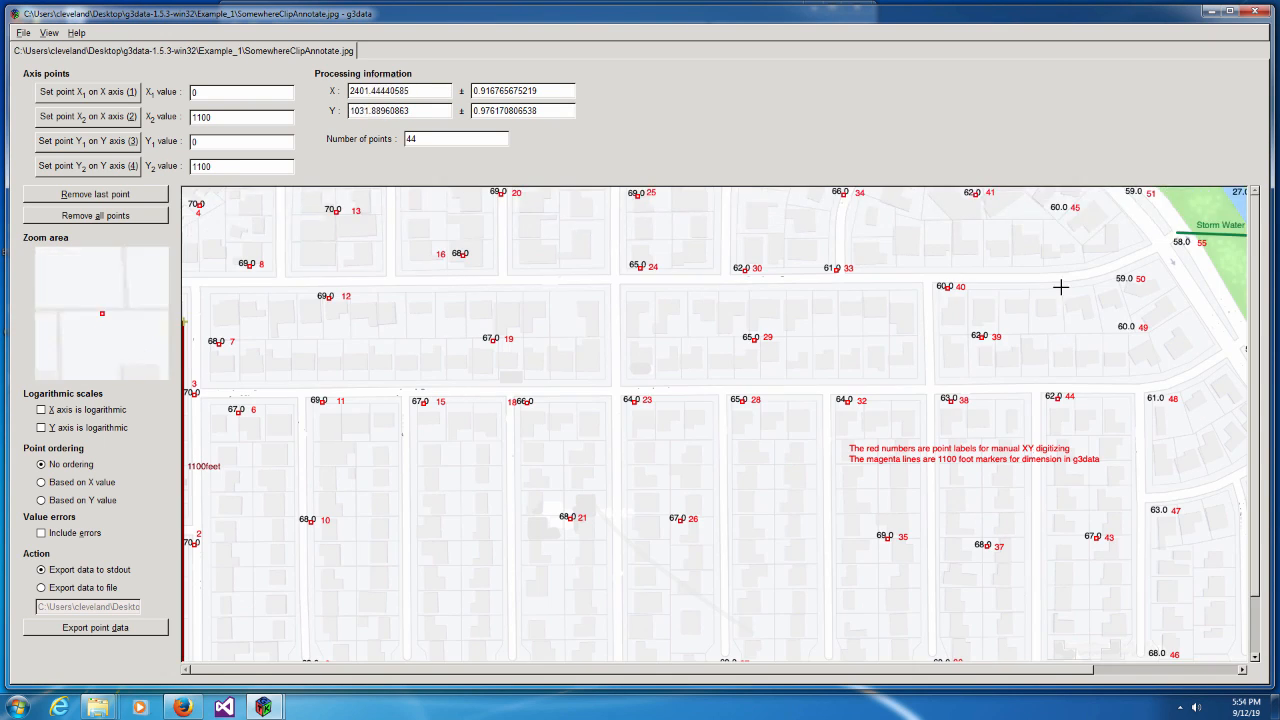
pyautogui.click(1060, 208)
# Digitize points 46, 47 and 48 on the 68.0, 63.0 and 61.0 labels in the column east of point 43.
pyautogui.scroll(-1, 1086, 289)
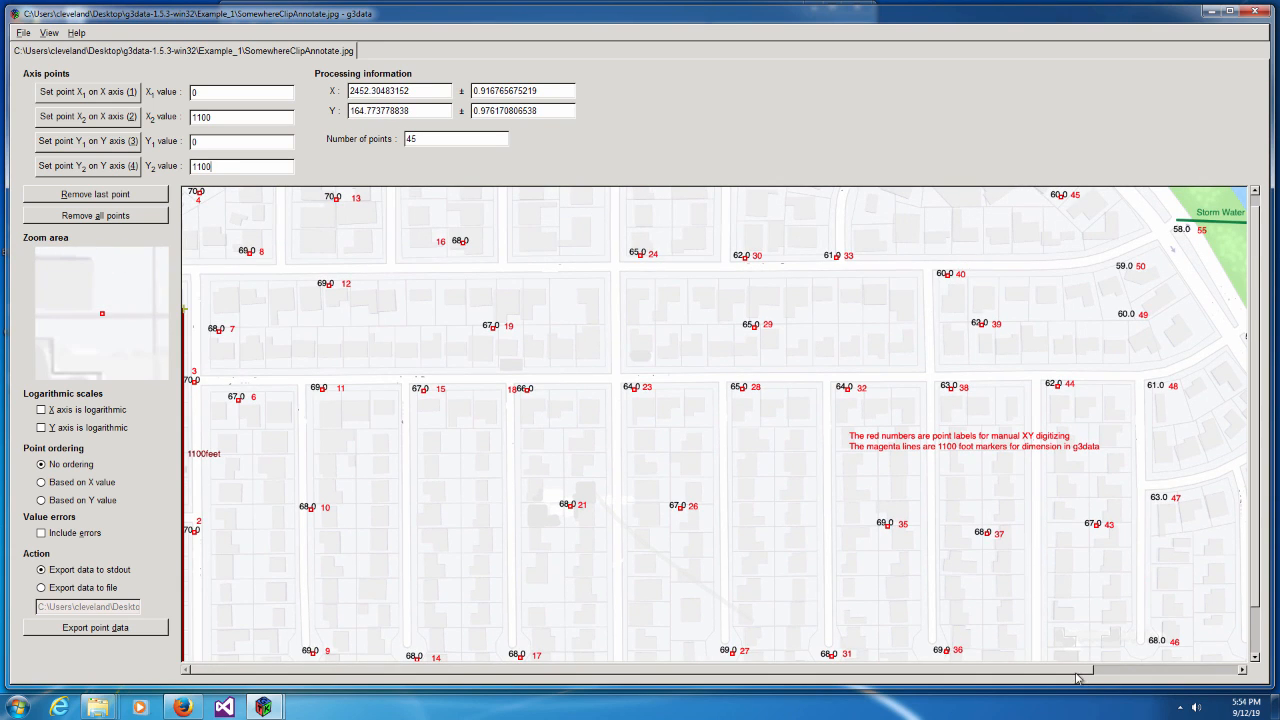
pyautogui.click(1160, 670)
pyautogui.moveTo(1255, 602); pyautogui.dragTo(1256, 657)
pyautogui.click(988, 589)
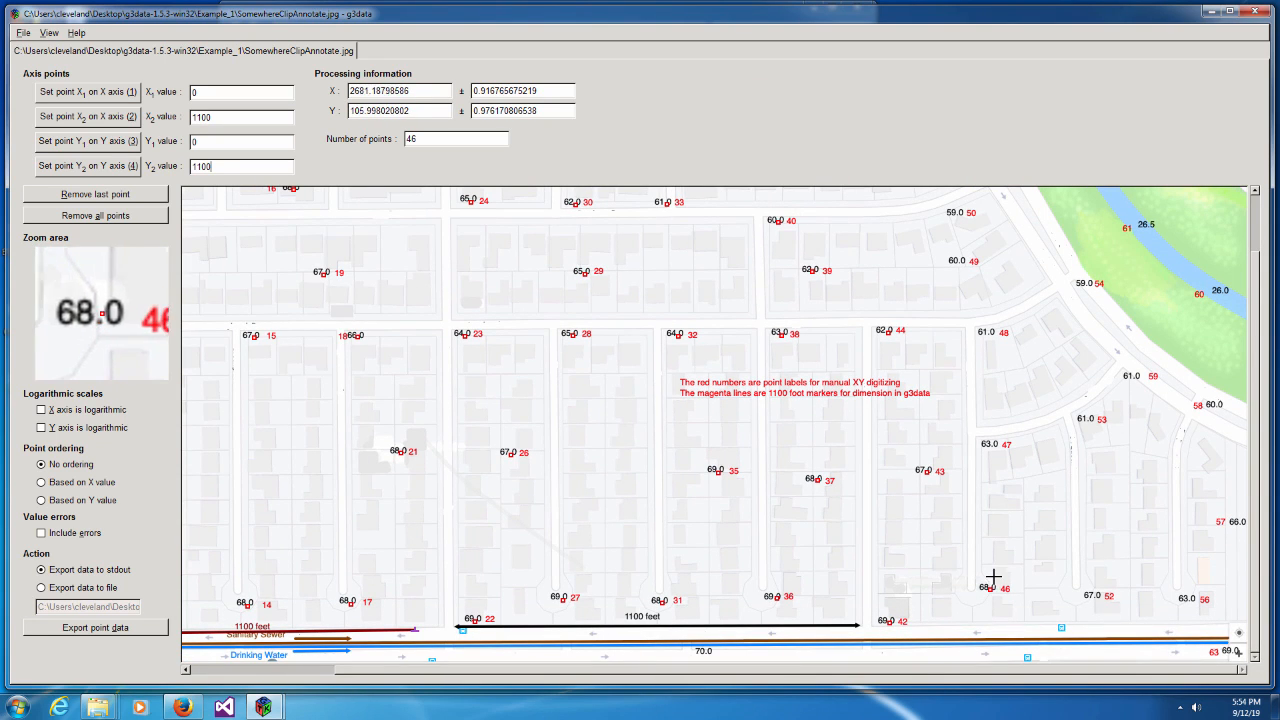
pyautogui.click(990, 447)
pyautogui.click(987, 334)
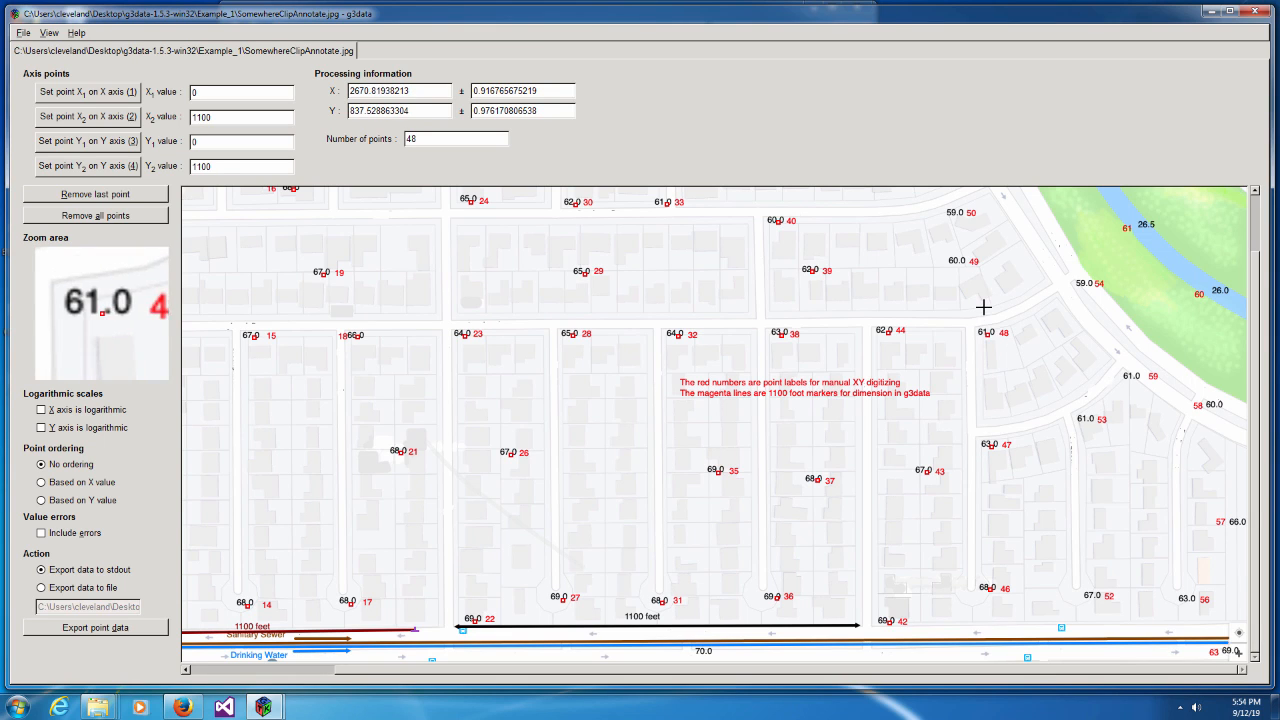
# Digitize points 49, 50 and 51 on their 60.0, 59.0 and 59.0 labels, working north toward the green strip.
pyautogui.click(958, 262)
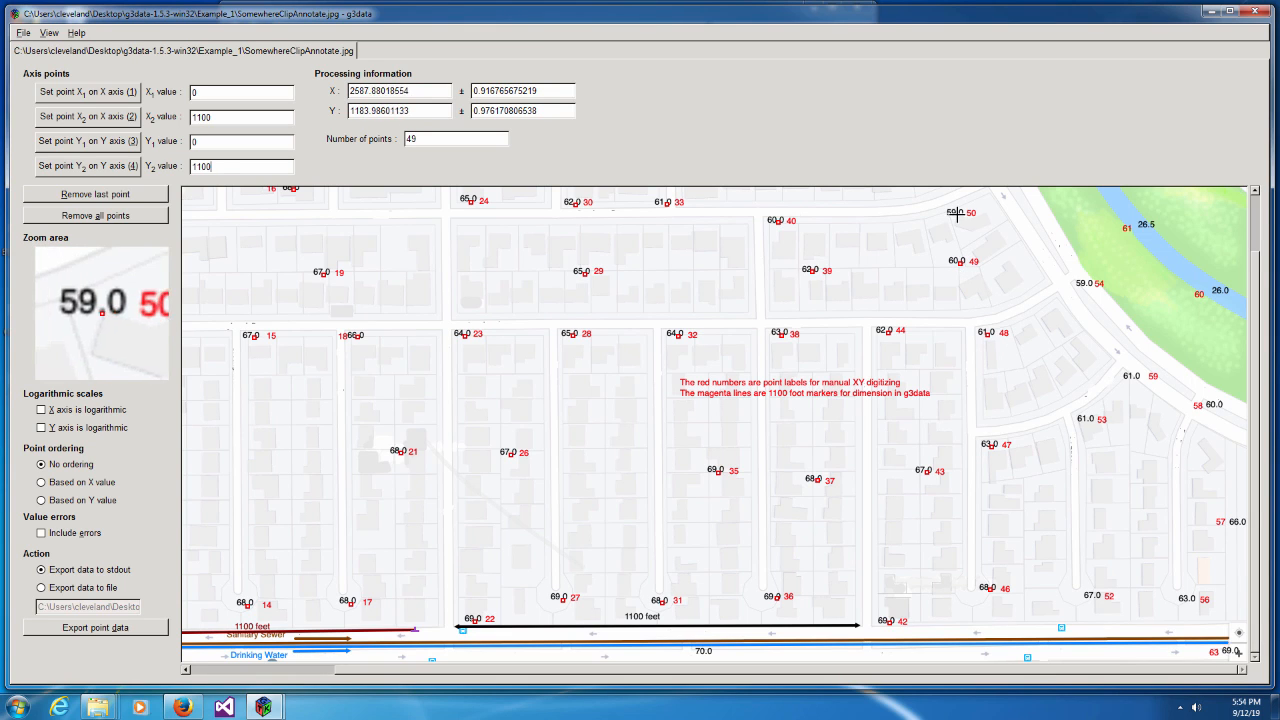
pyautogui.click(958, 214)
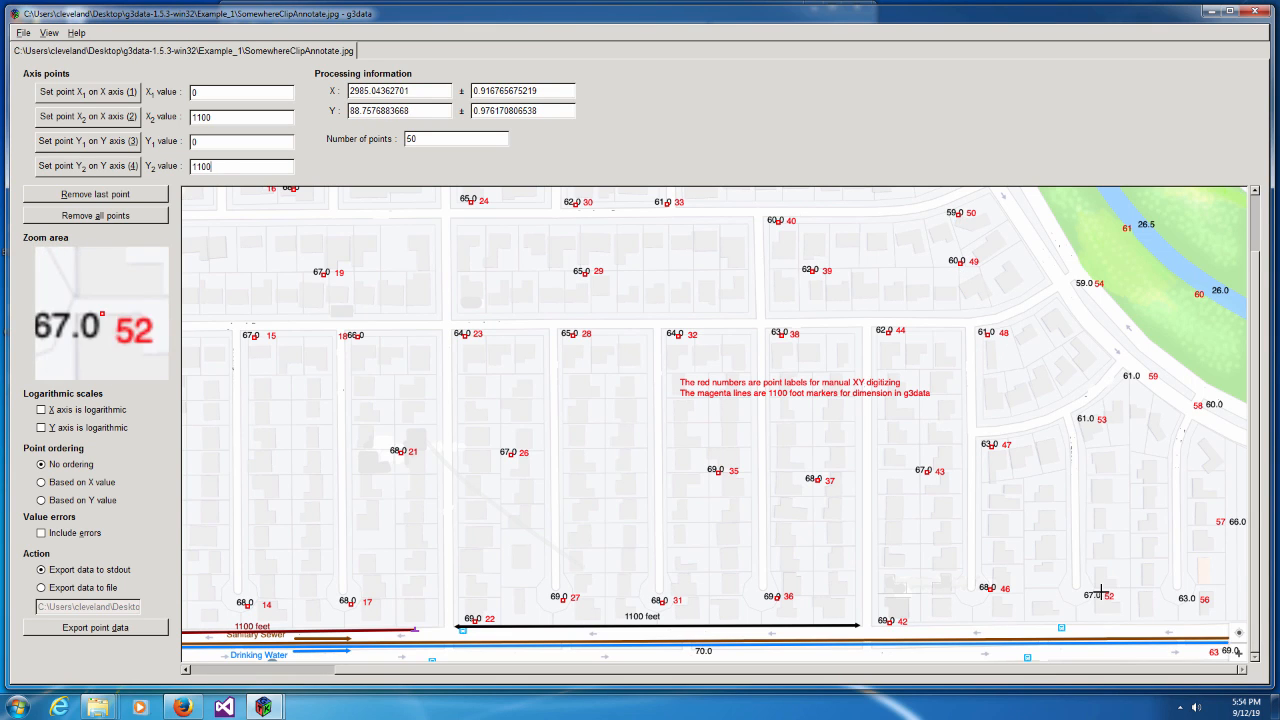
pyautogui.scroll(2, 1080, 580)
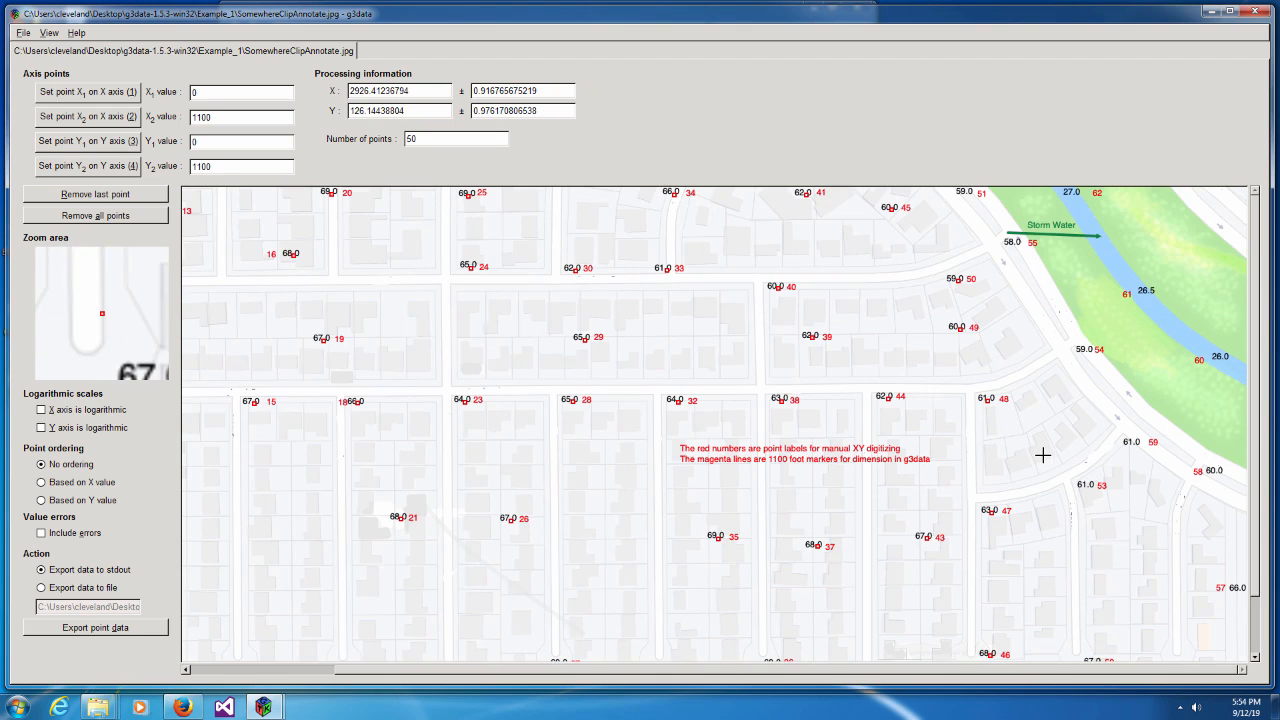
pyautogui.click(965, 192)
# Digitize points 52 through 55 on their 67.0, 61.0, 59.0 and 58.0 labels, ending at the Storm Water arrow's west end.
pyautogui.scroll(-2, 1052, 298)
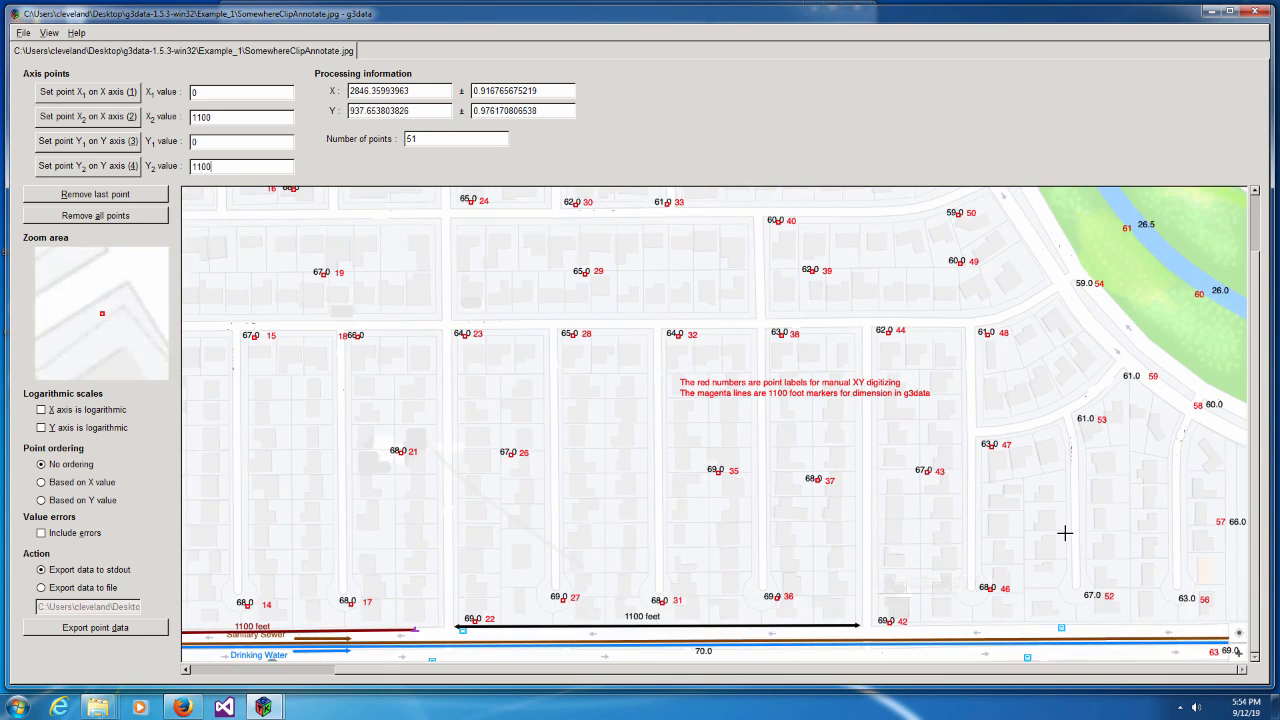
pyautogui.click(1095, 596)
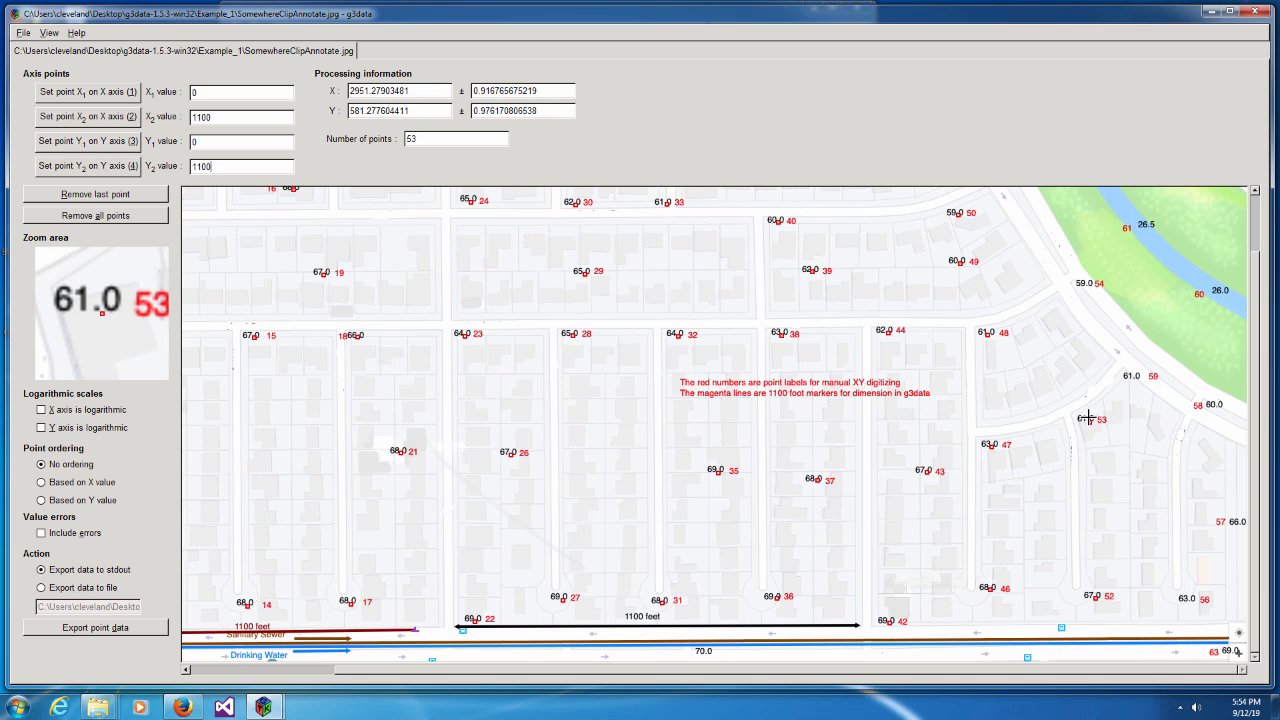
pyautogui.click(1087, 284)
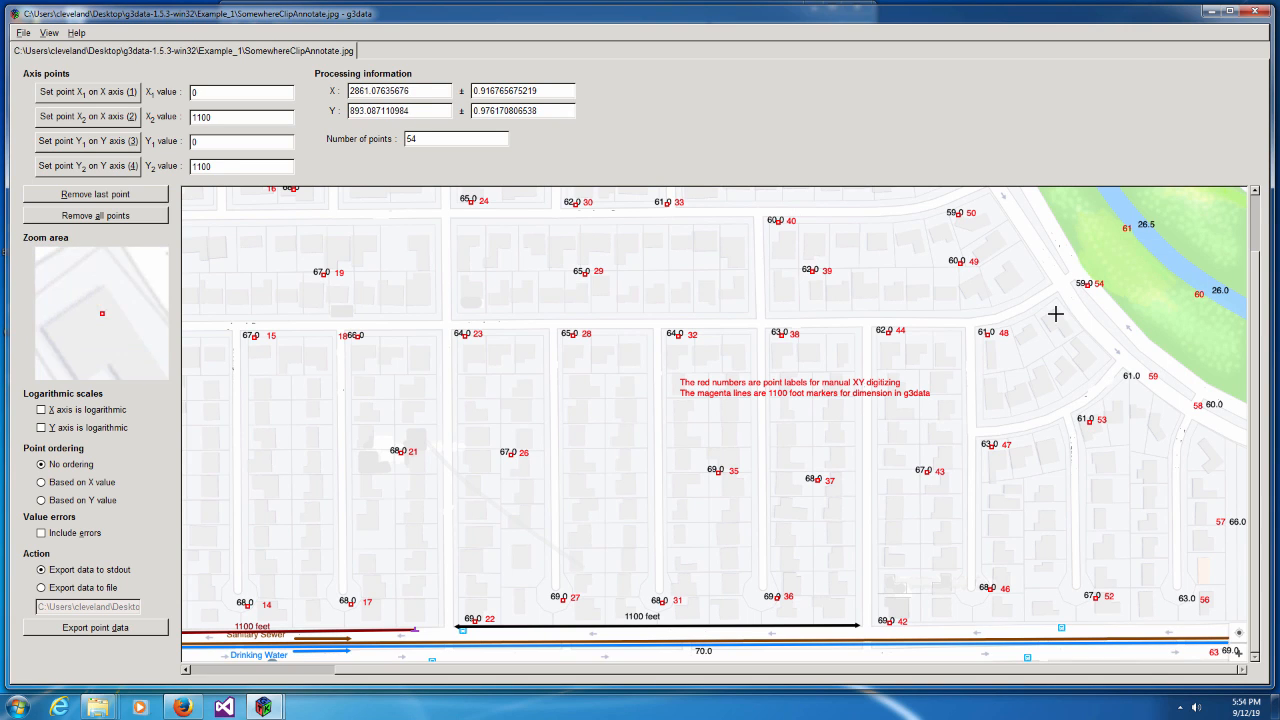
pyautogui.scroll(2, 1055, 314)
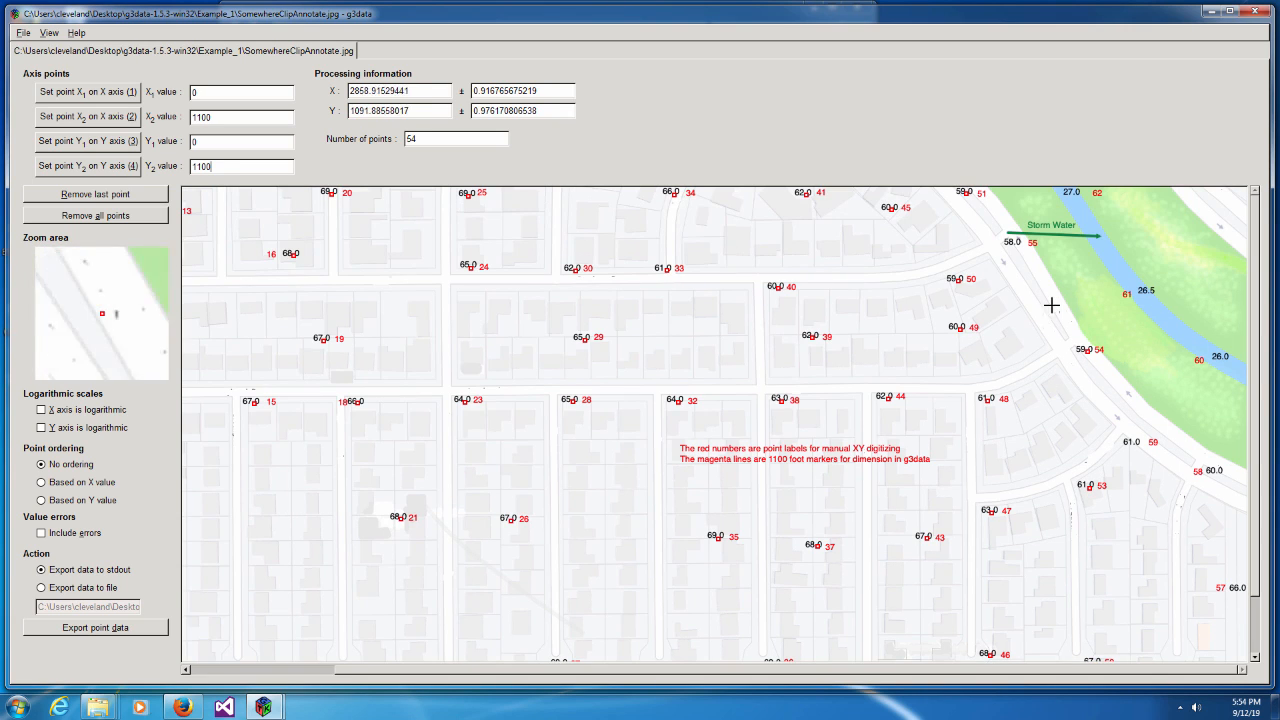
pyautogui.click(1014, 244)
# Digitize points 56 through 59 on their 63.0, 66.0, 60.0 and 61.0 labels near the map's east edge.
pyautogui.scroll(-2, 1055, 272)
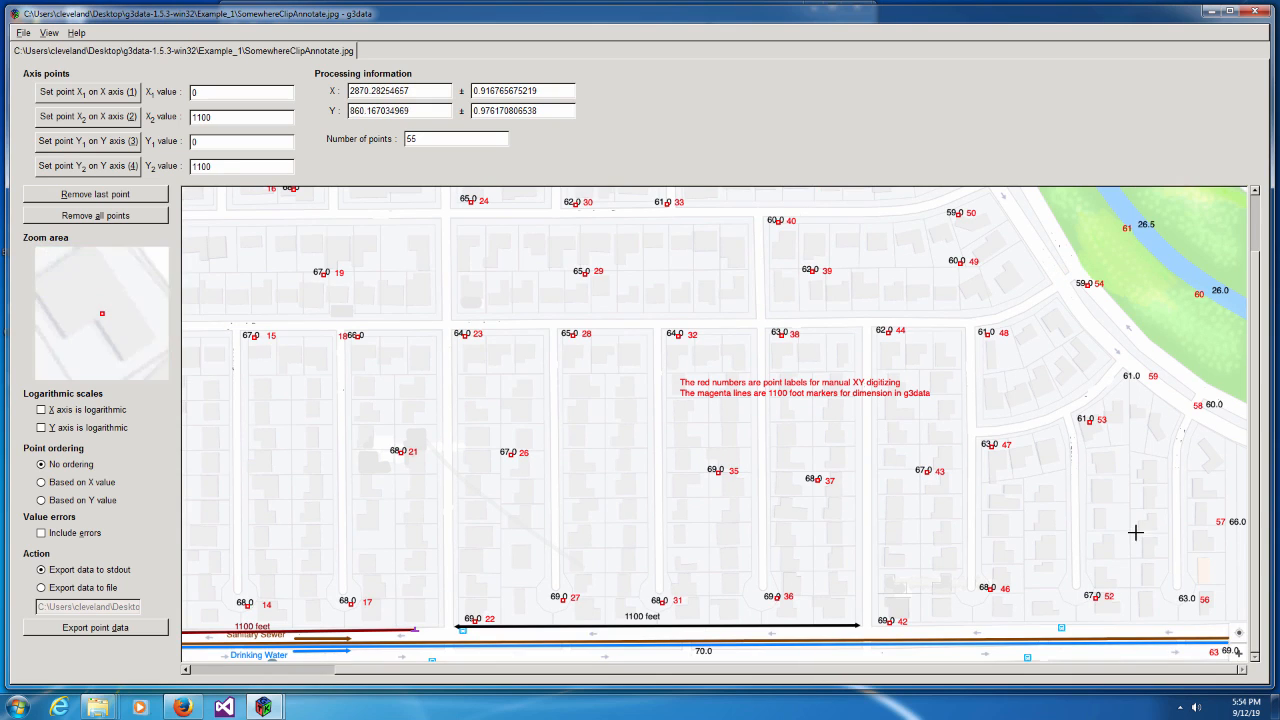
pyautogui.click(1188, 598)
pyautogui.click(1238, 521)
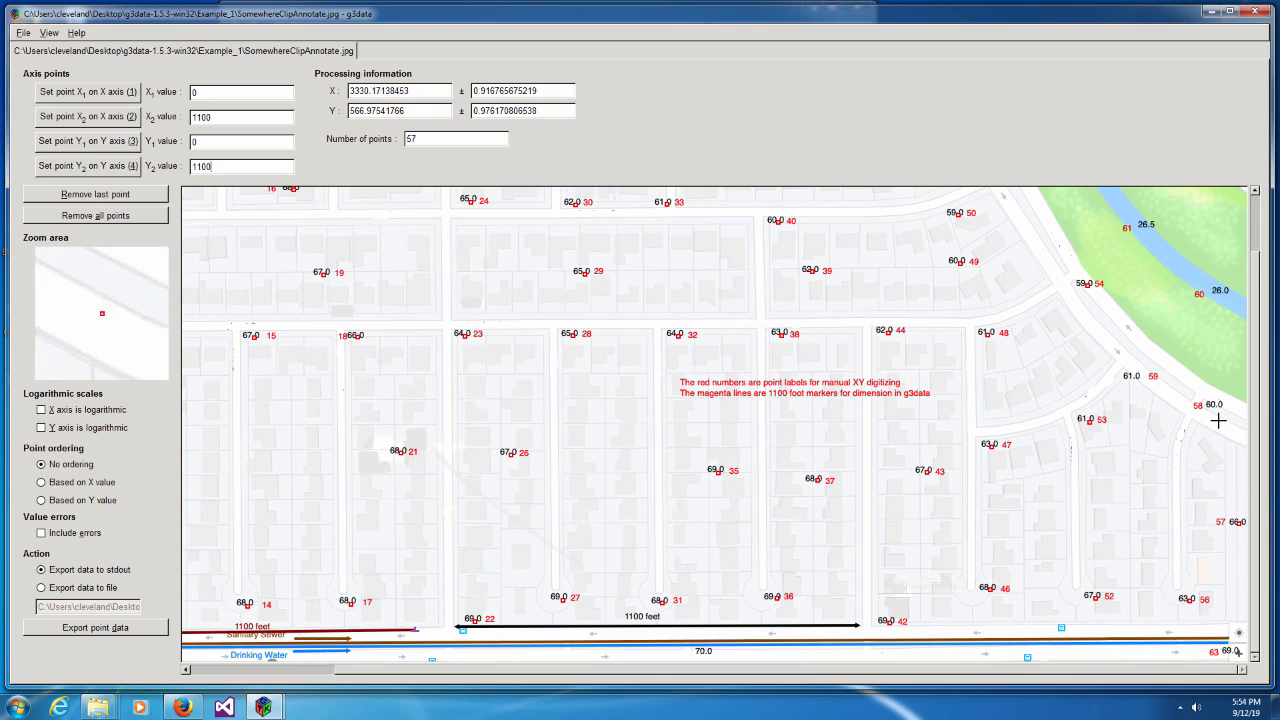
pyautogui.click(1213, 404)
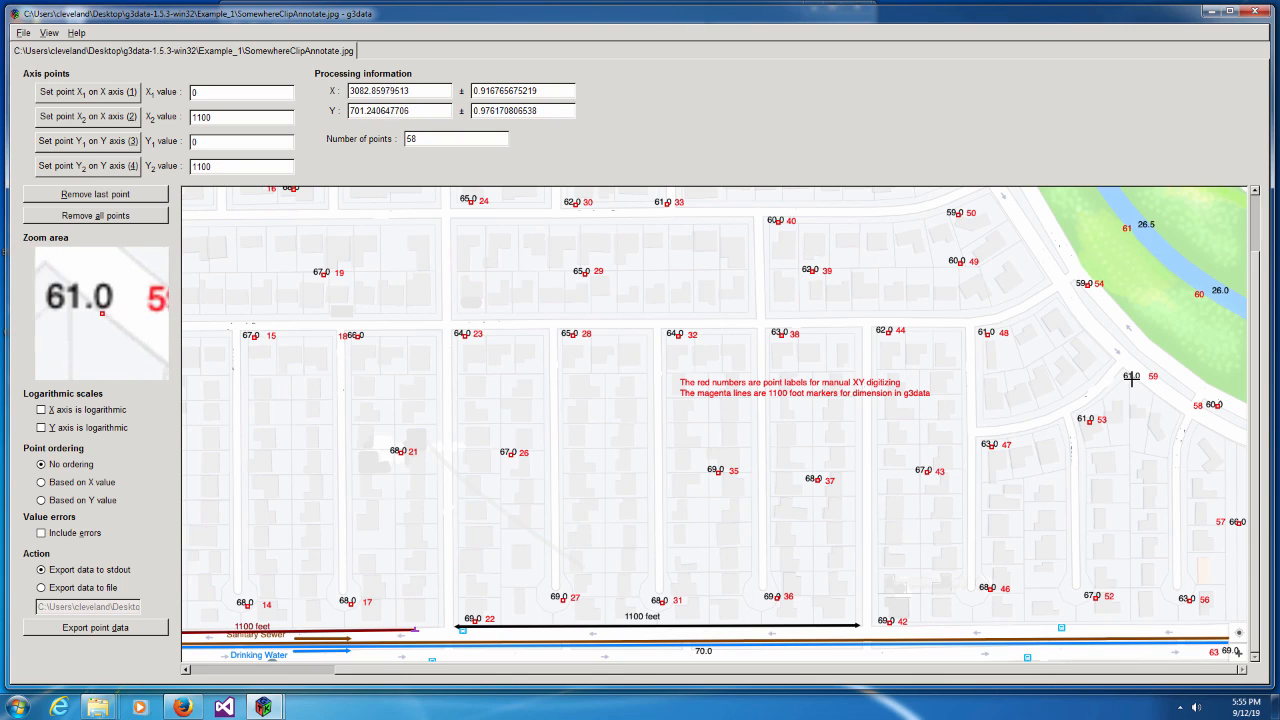
pyautogui.click(1131, 376)
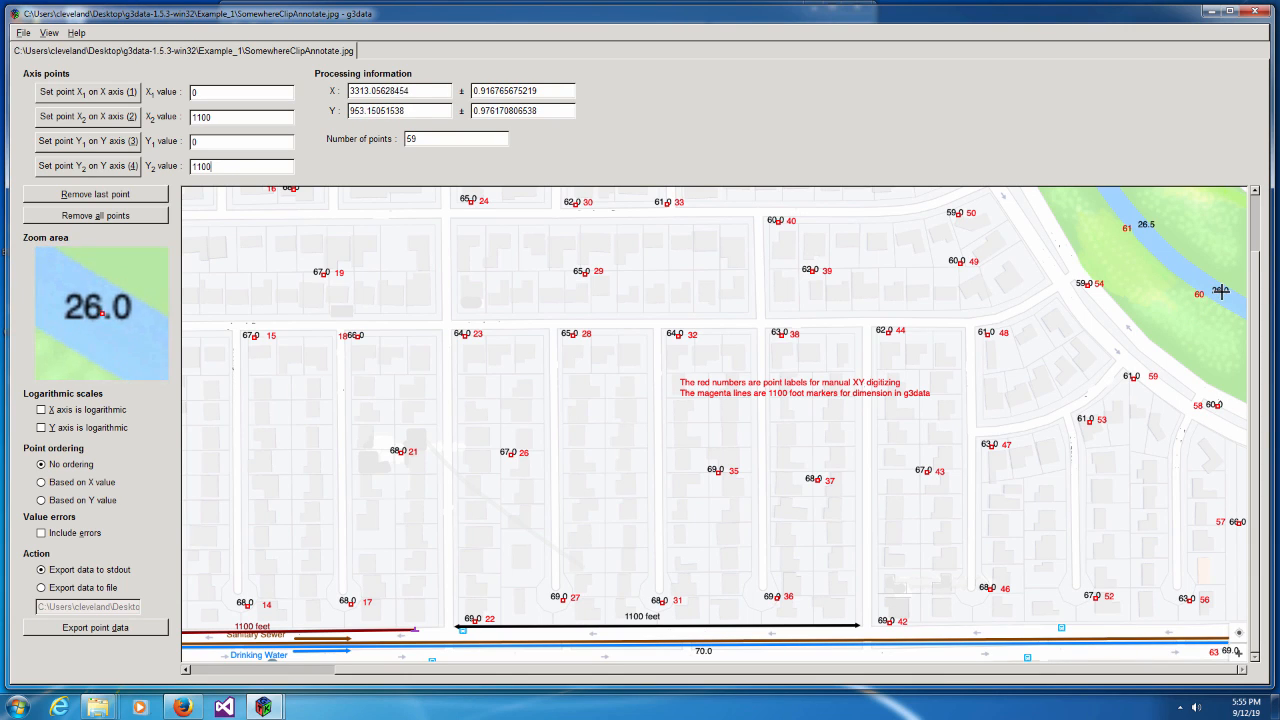
# Digitize points 60, 61 and 62 on the stream's 26.0, 26.5 and 27.0 labels, and point 63 on the southeast corner's 69.0 label.
pyautogui.click(1221, 291)
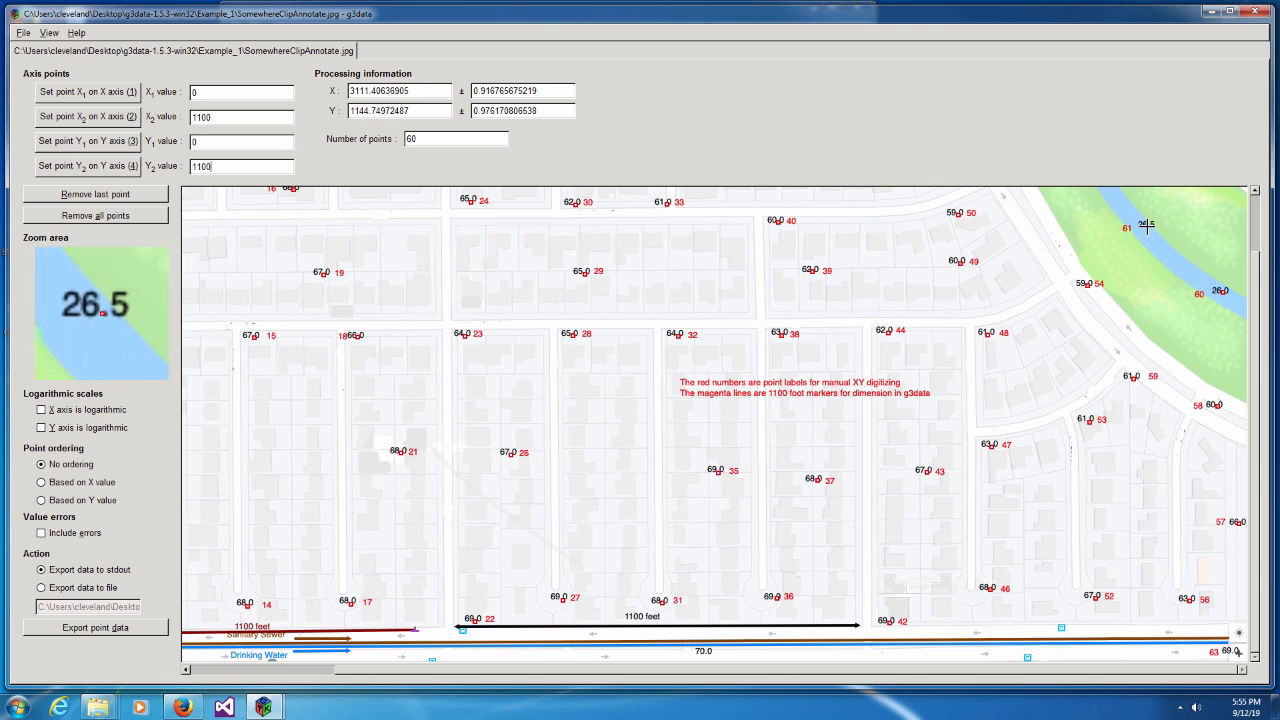
pyautogui.click(1144, 225)
pyautogui.scroll(2, 1079, 265)
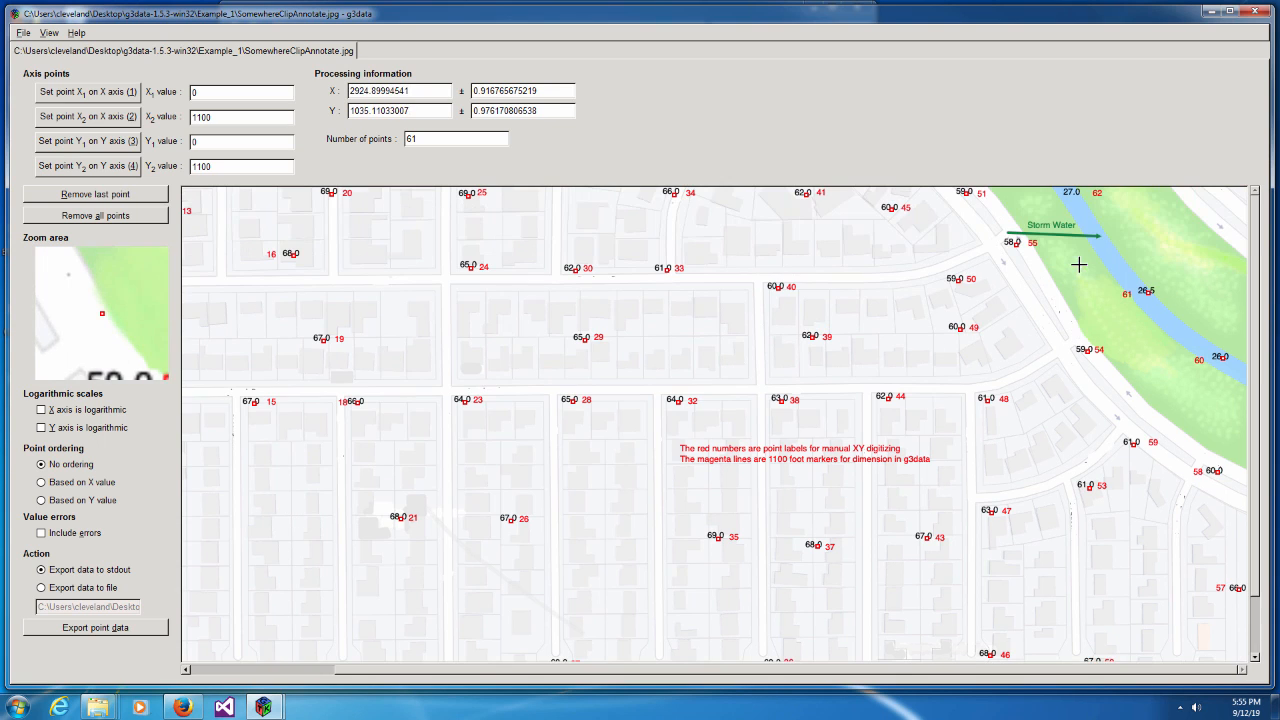
pyautogui.click(1075, 193)
pyautogui.scroll(-2, 1085, 242)
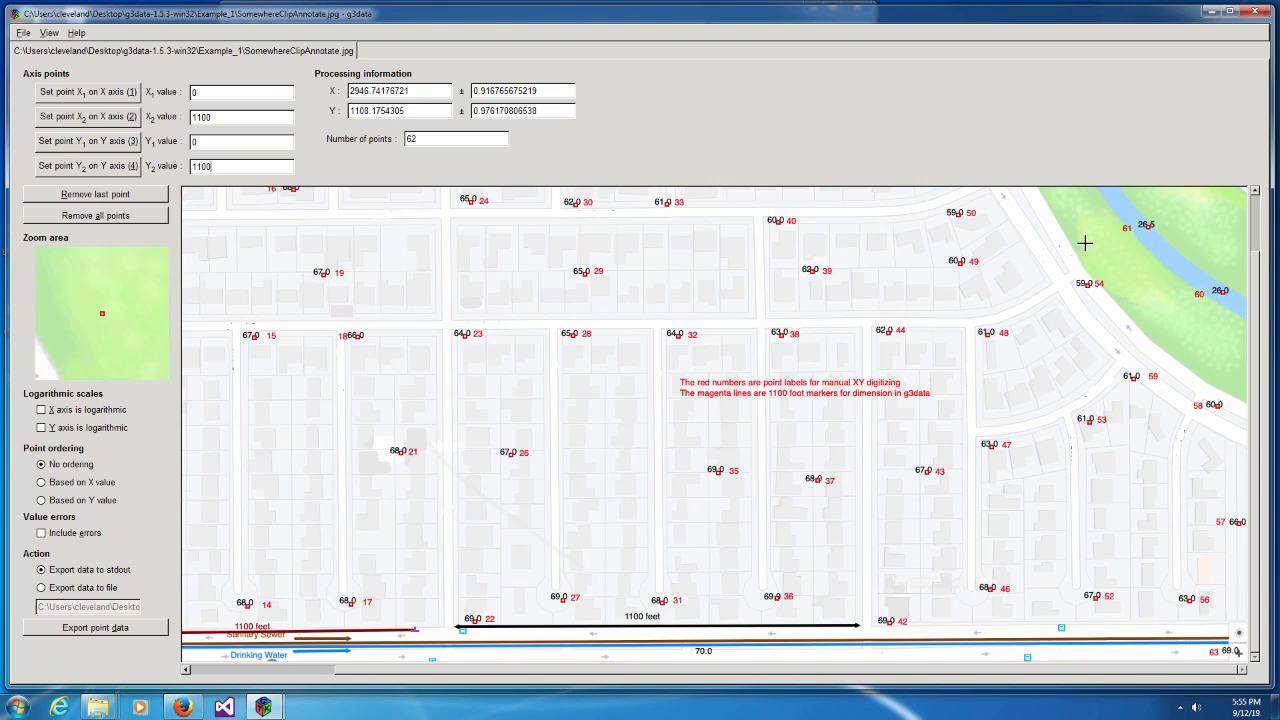
pyautogui.click(1236, 651)
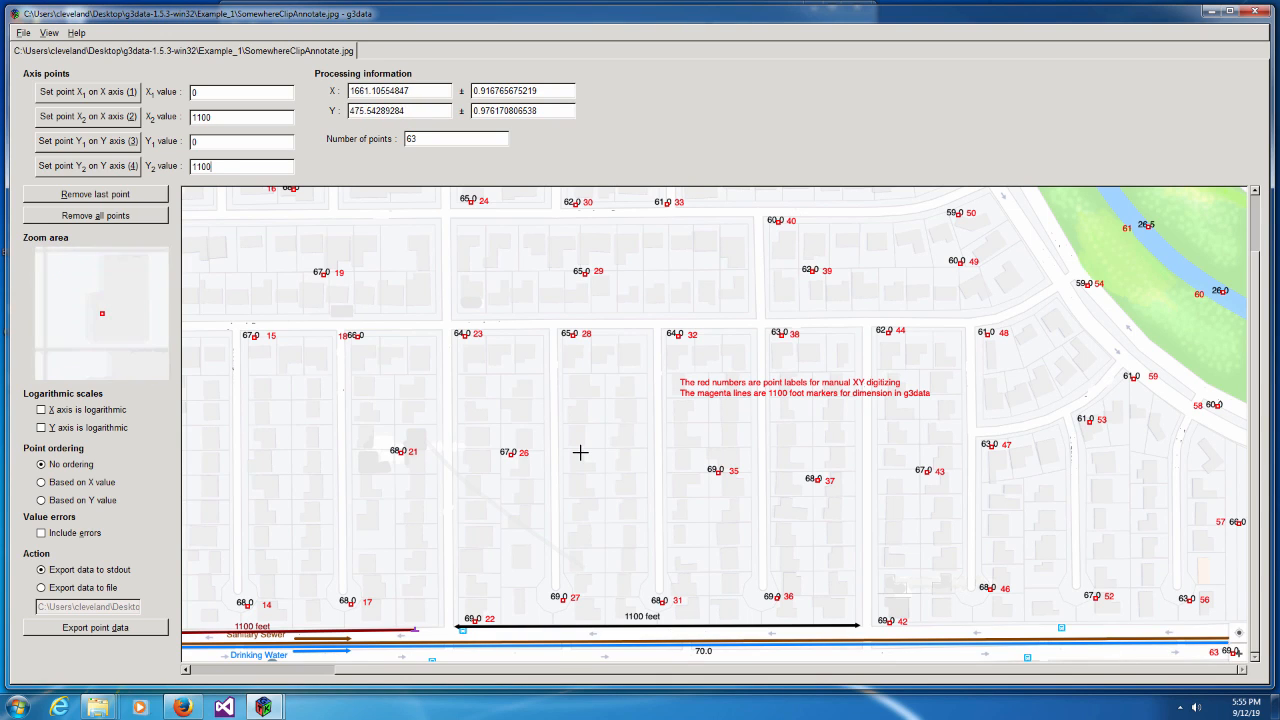
# Export the digitized point data to a file and quit g3data.
pyautogui.click(44, 588)
pyautogui.click(53, 630)
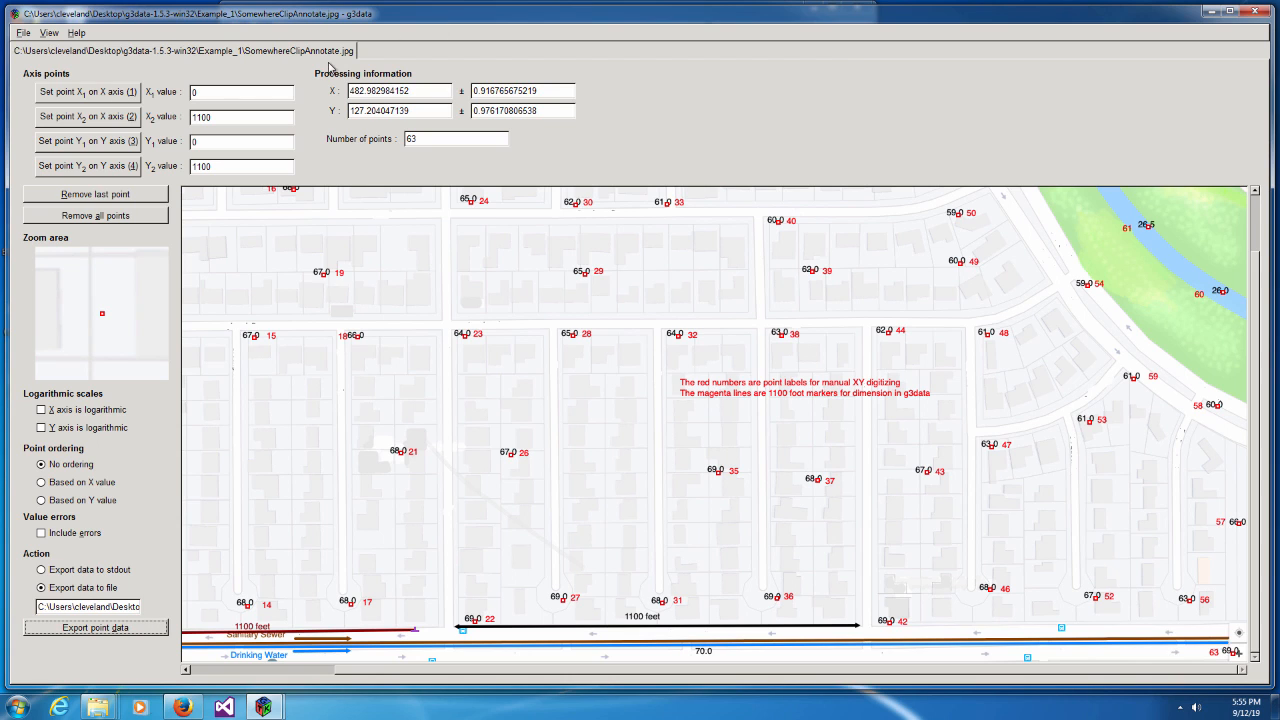
pyautogui.click(22, 34)
pyautogui.click(37, 83)
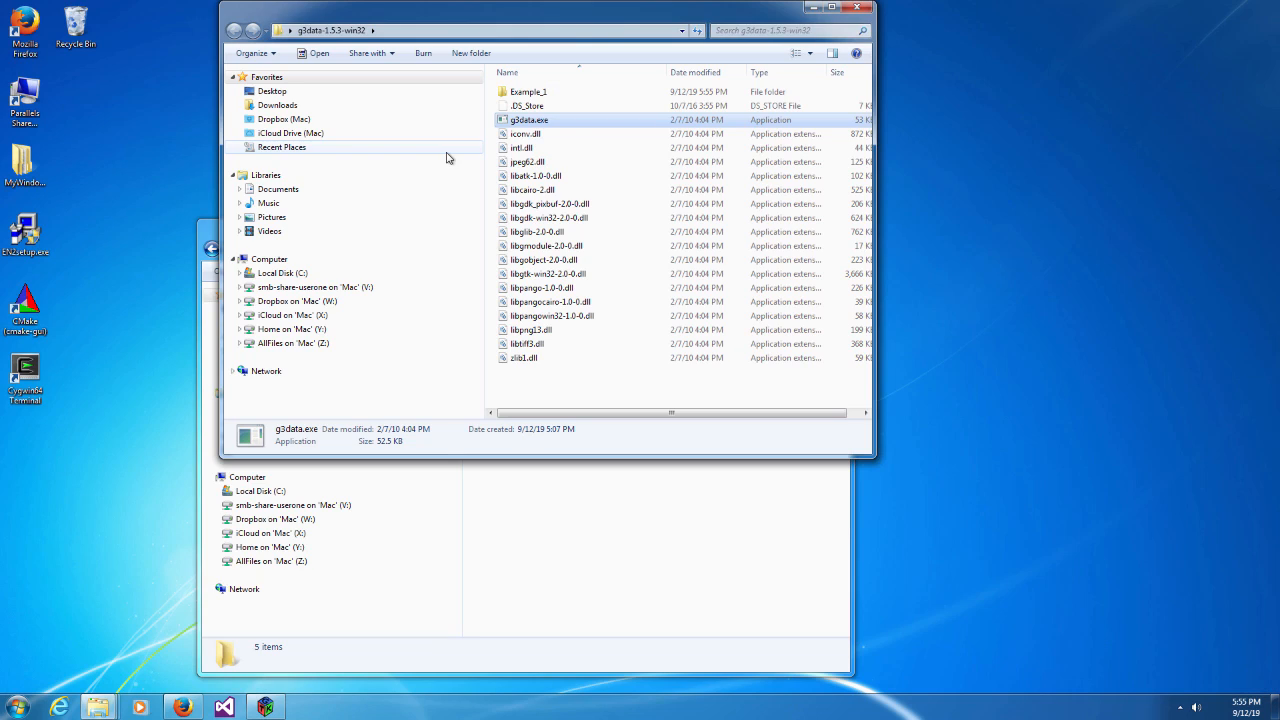
# Open the Example_1 folder in the file explorer and select the exported SomewhereClipAnnotate.jpg.dat file.
pyautogui.doubleClick(526, 92)
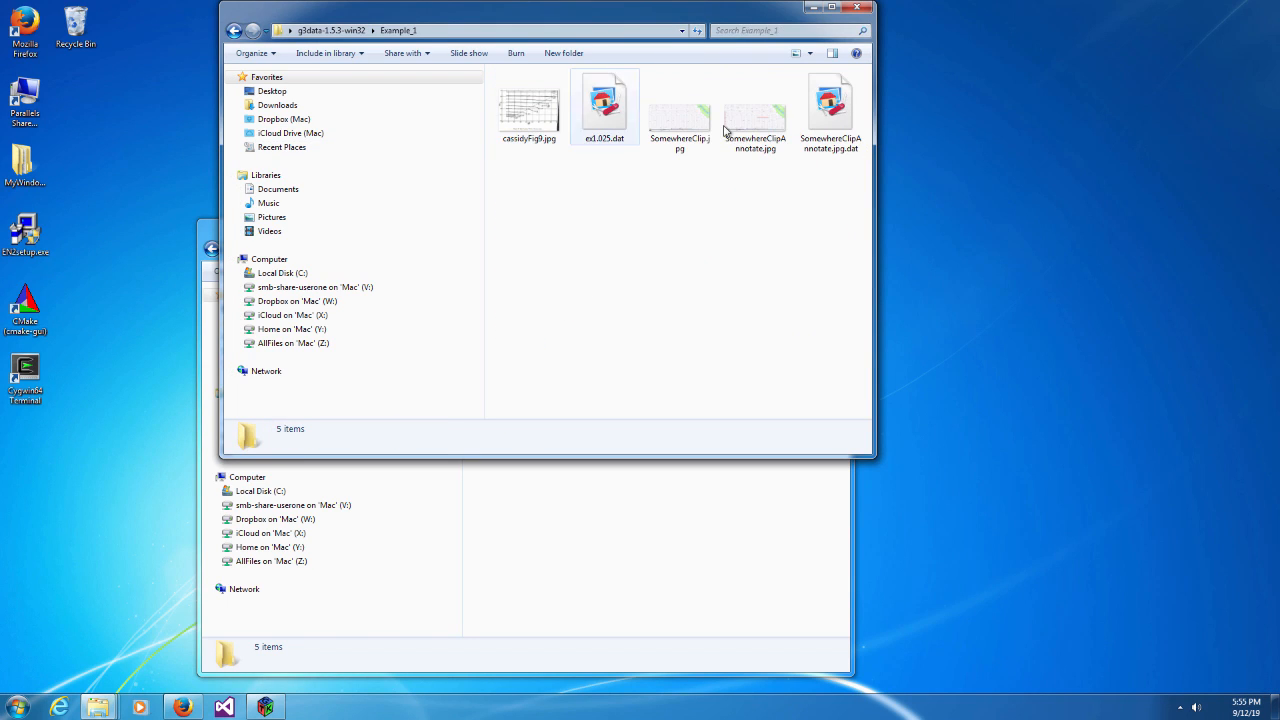
pyautogui.rightClick(822, 118)
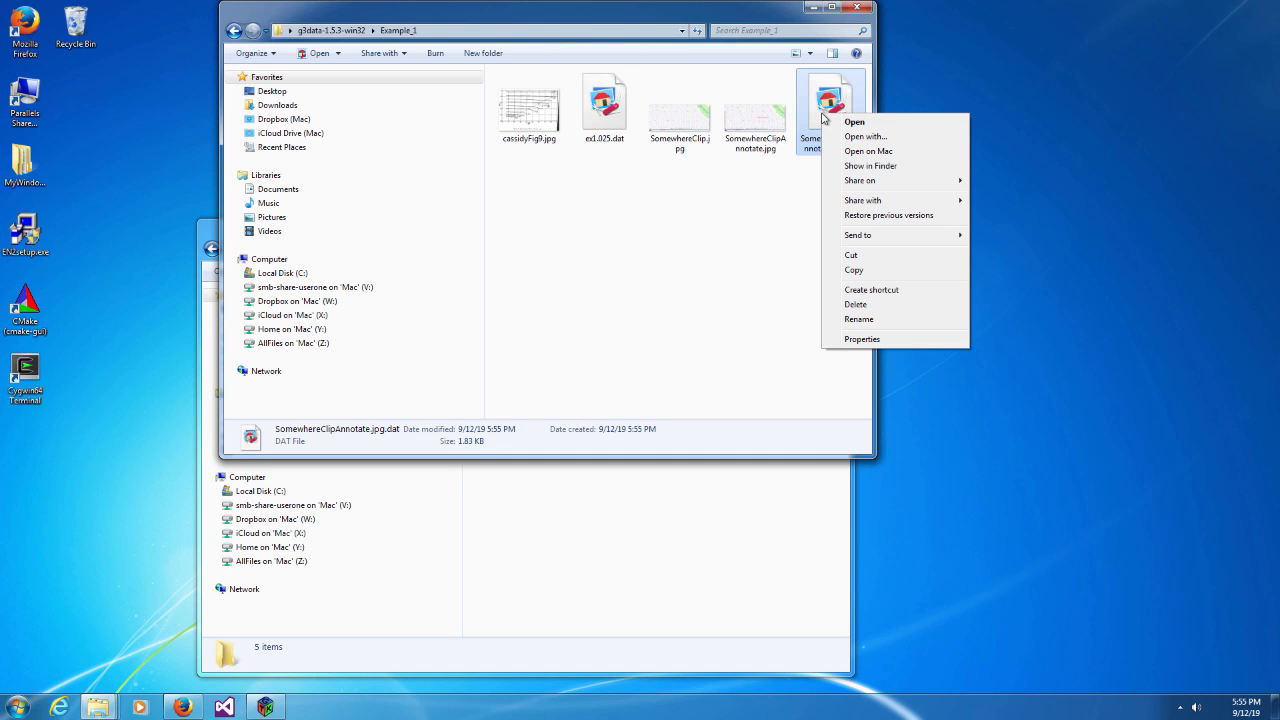
pyautogui.click(177, 11)
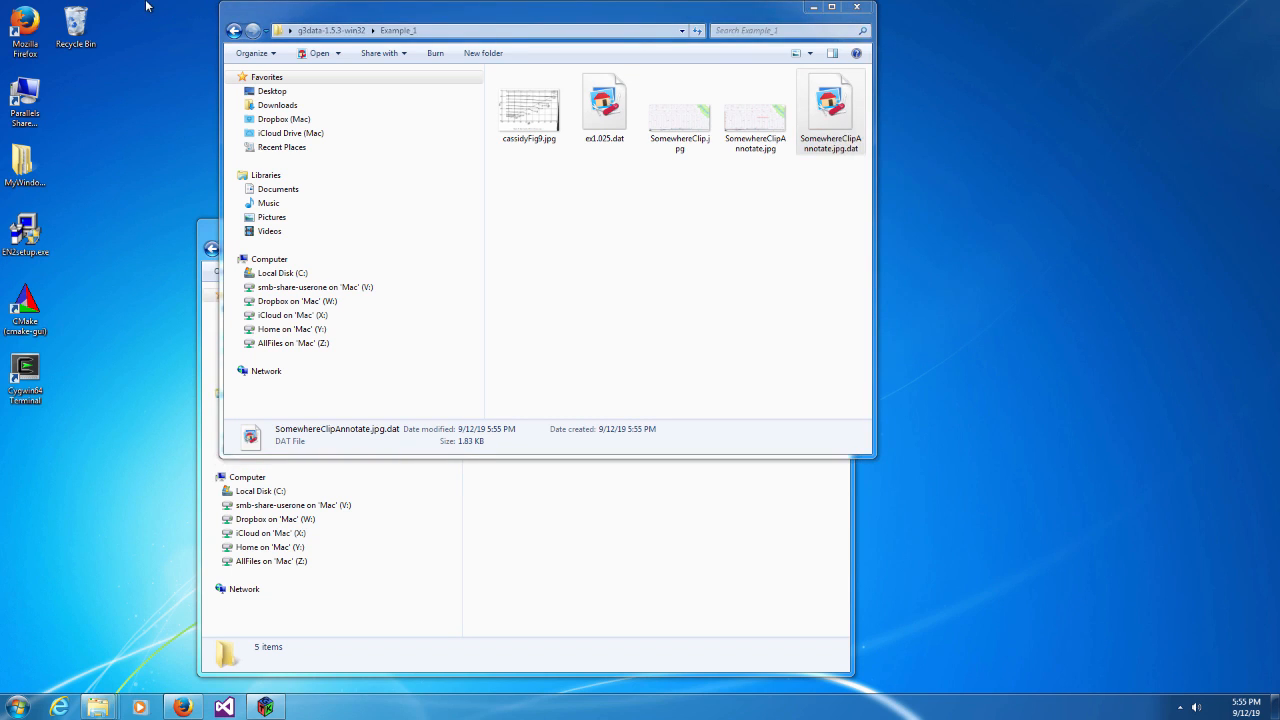
# Take the virtual machine out of full screen and copy SomewhereClipAnnotate.jpg.dat onto the Mac desktop.
pyautogui.moveTo(177, 1)
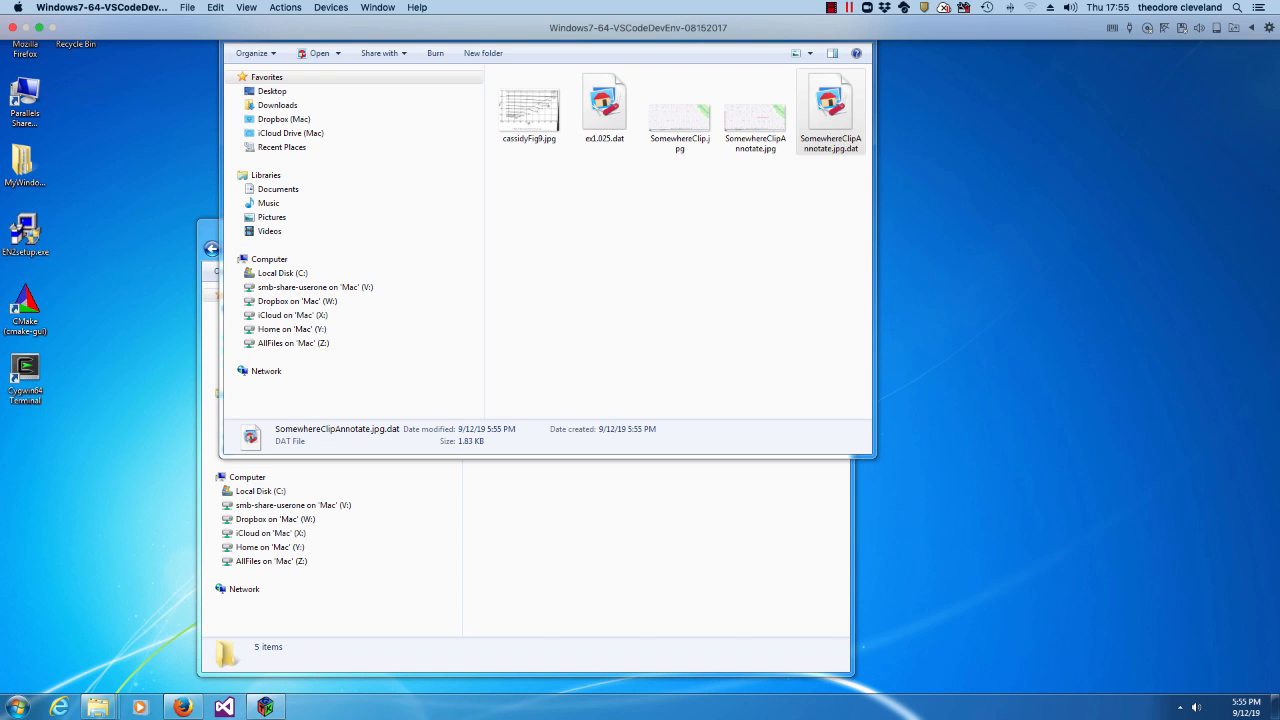
pyautogui.click(39, 27)
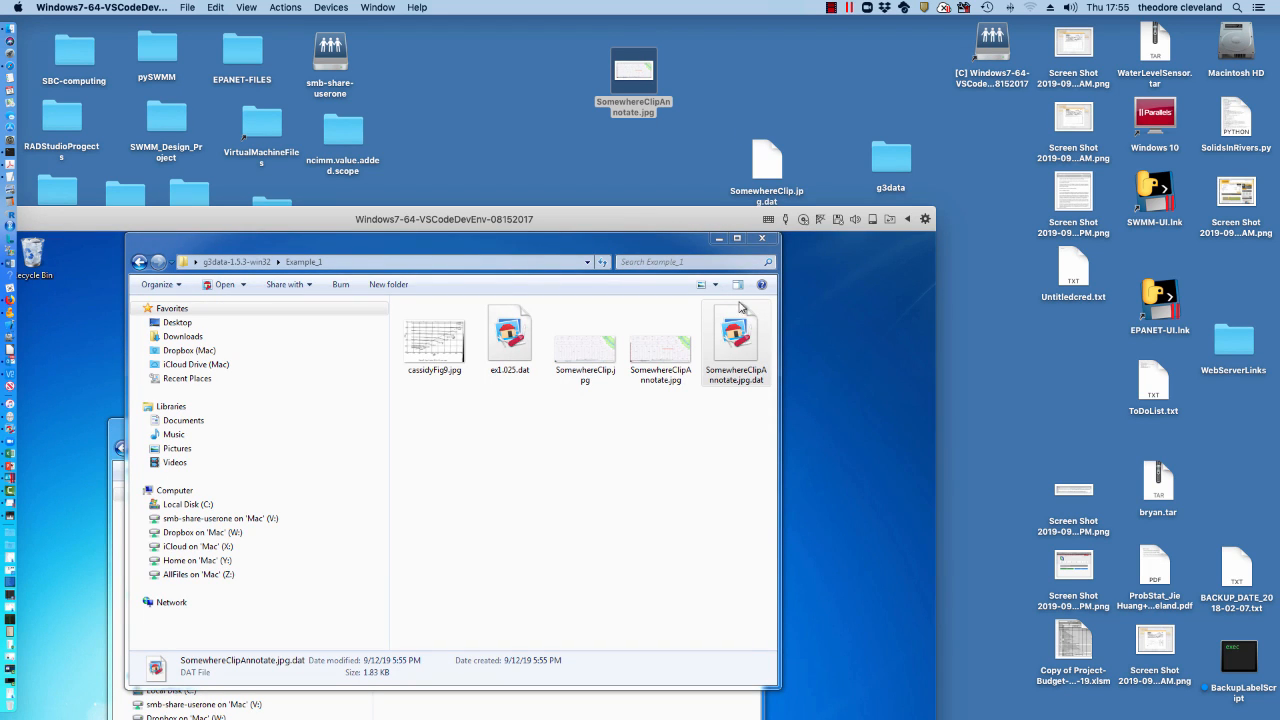
pyautogui.moveTo(740, 335); pyautogui.dragTo(718, 64)
# Open the desktop copy of SomewhereClipAnnotate.jpg.dat with Microsoft Excel, choosing from all applications.
pyautogui.rightClick(718, 64)
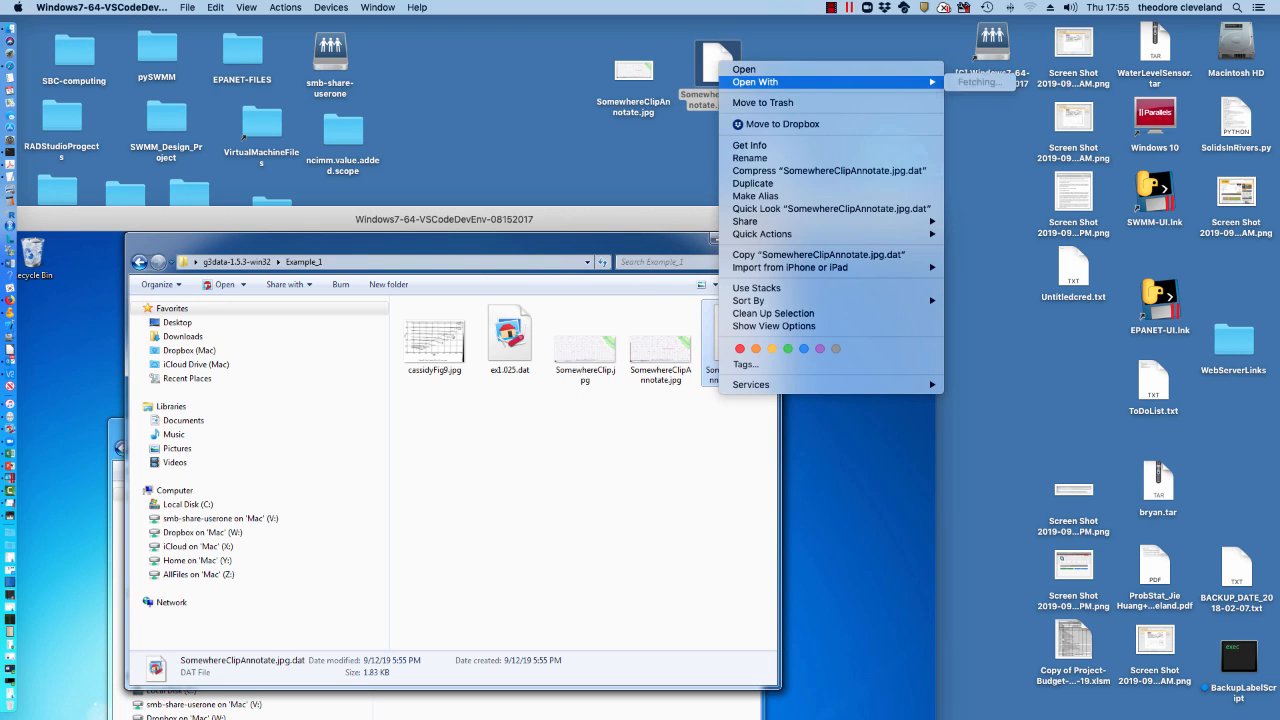
pyautogui.moveTo(770, 82)
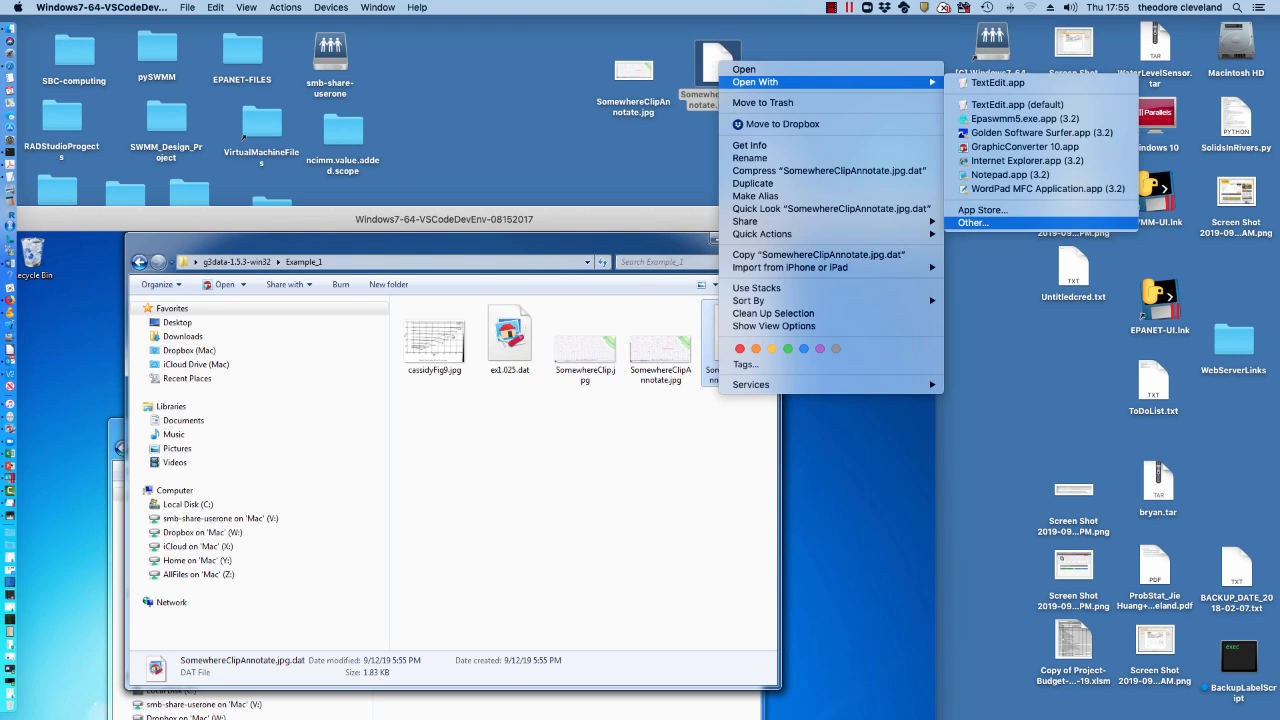
pyautogui.click(975, 222)
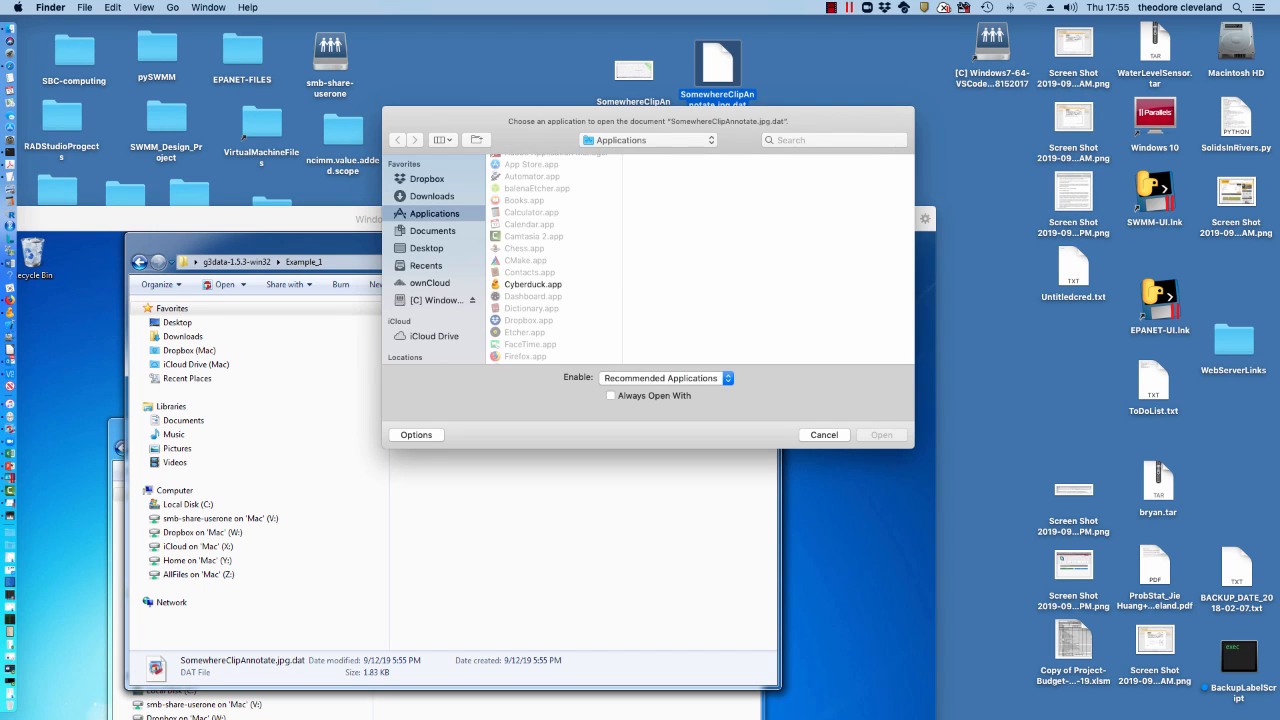
pyautogui.scroll(-10, 555, 260)
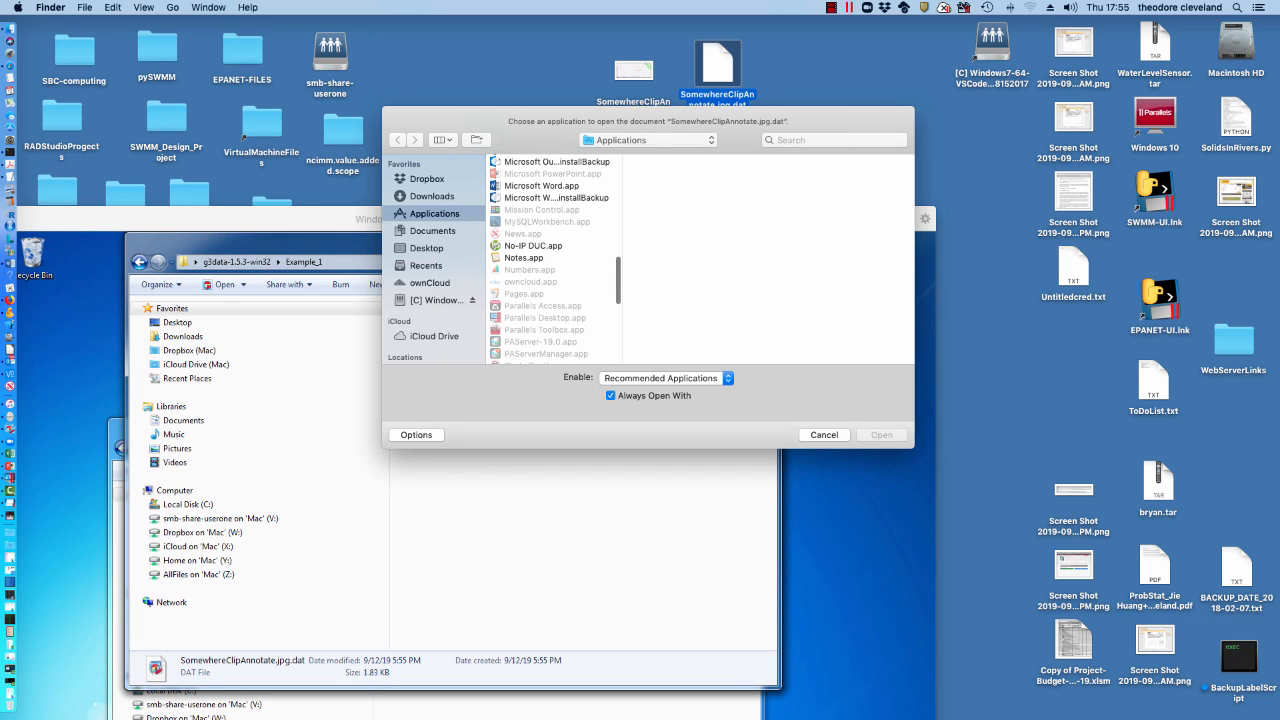
pyautogui.click(665, 378)
pyautogui.click(635, 390)
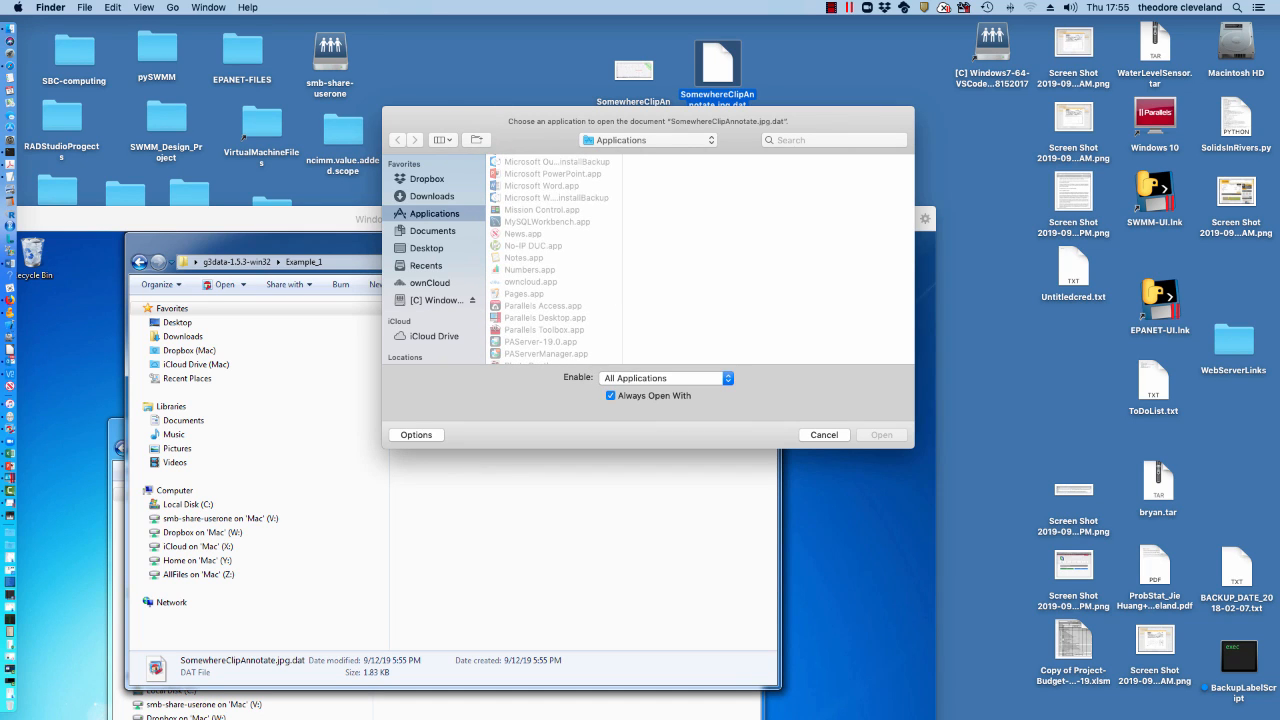
pyautogui.scroll(5, 555, 260)
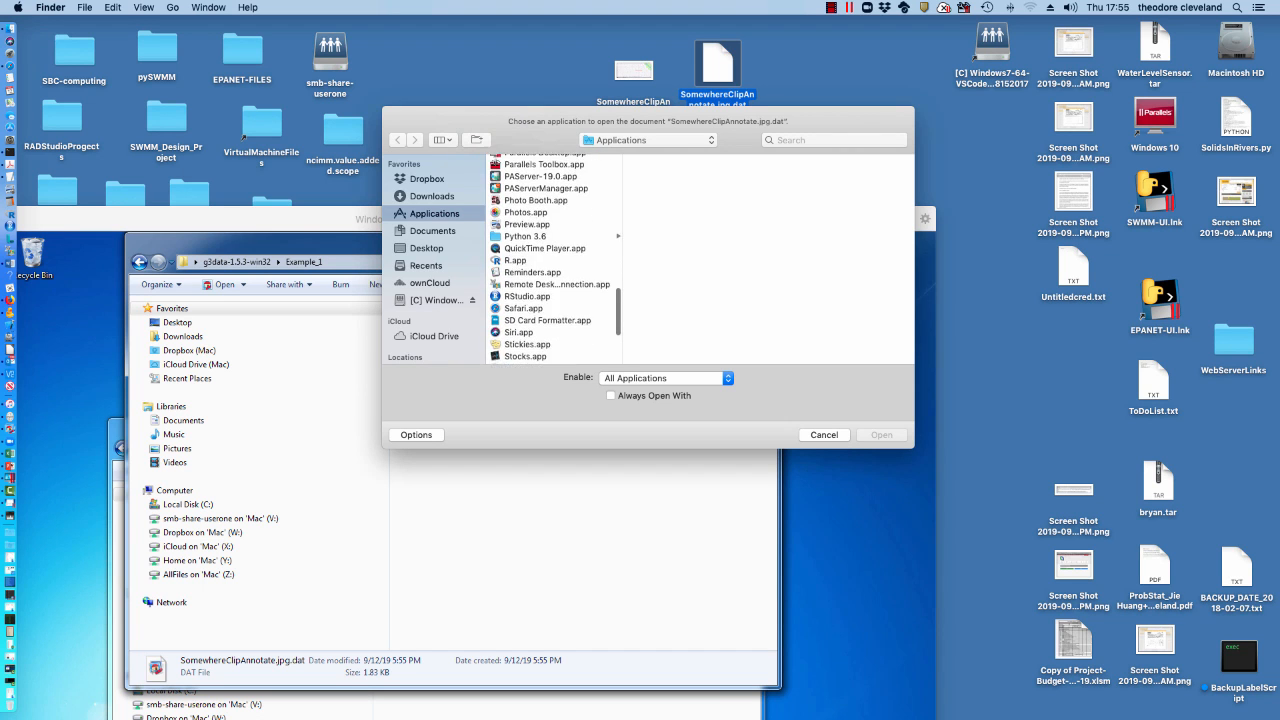
pyautogui.click(542, 198)
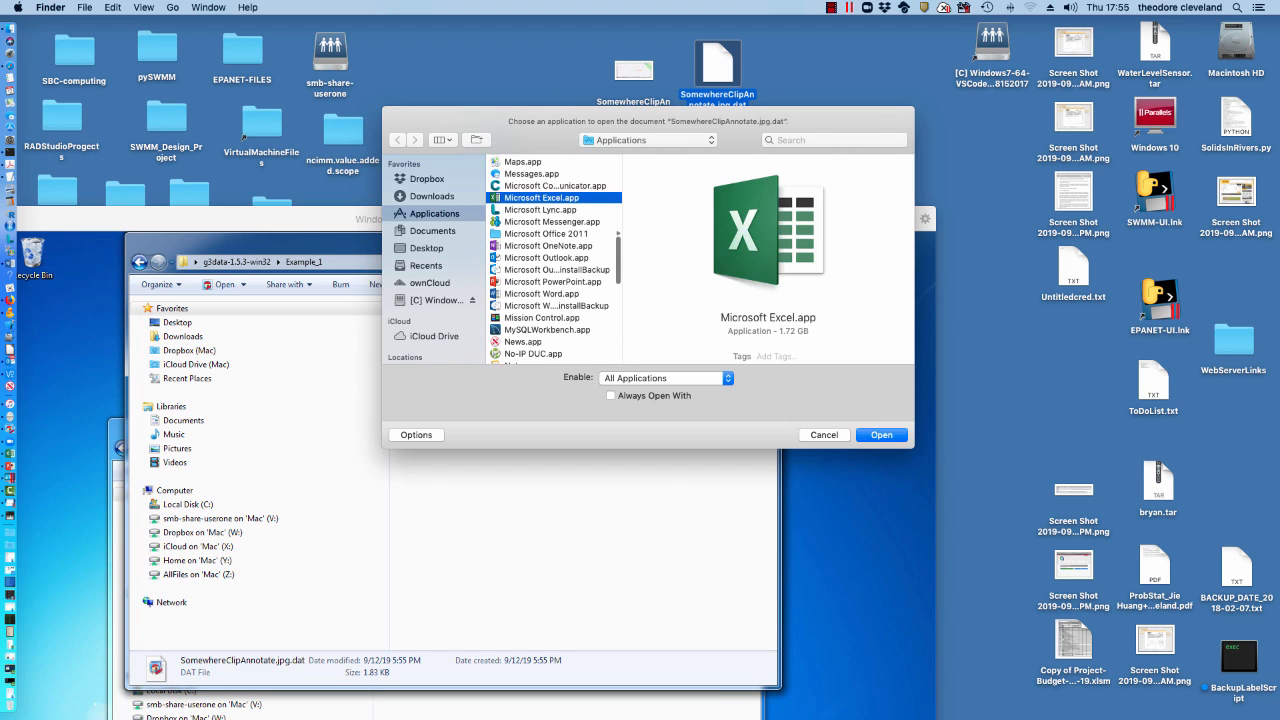
pyautogui.click(881, 435)
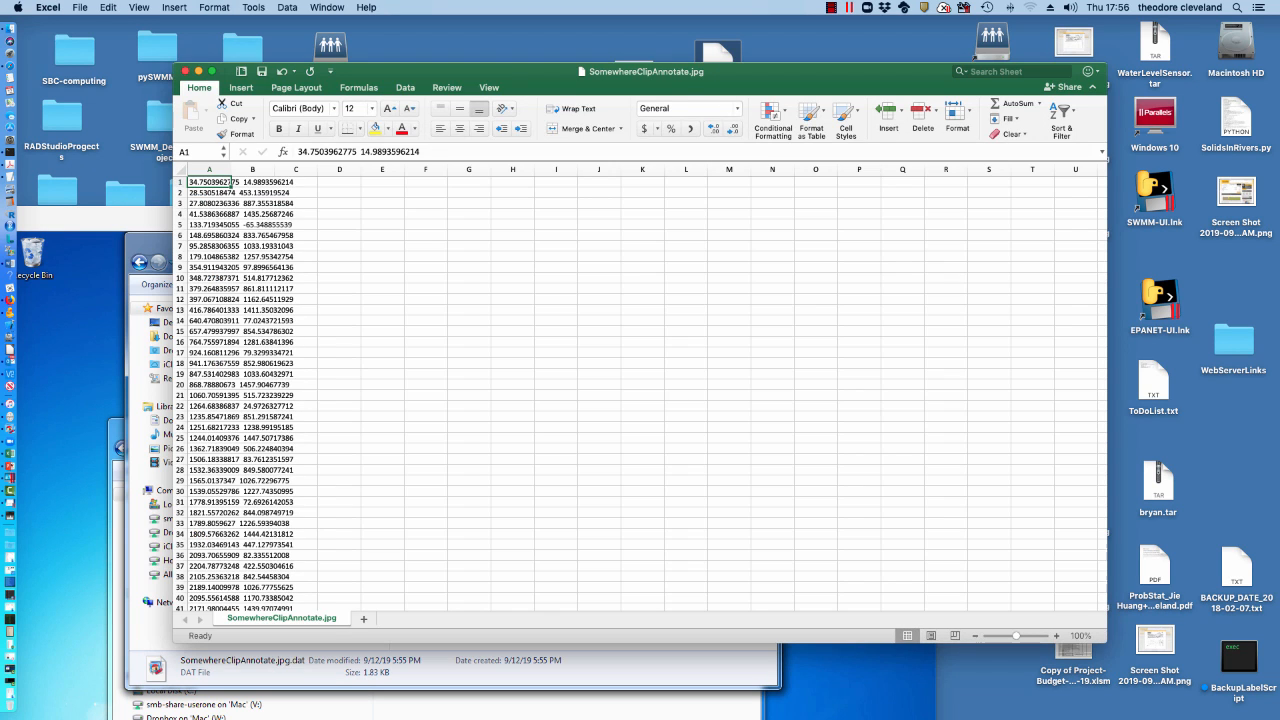
# Split column A into separate X and Y columns as delimited text, using tab and space delimiters with consecutive delimiters treated as one.
pyautogui.click(210, 170)
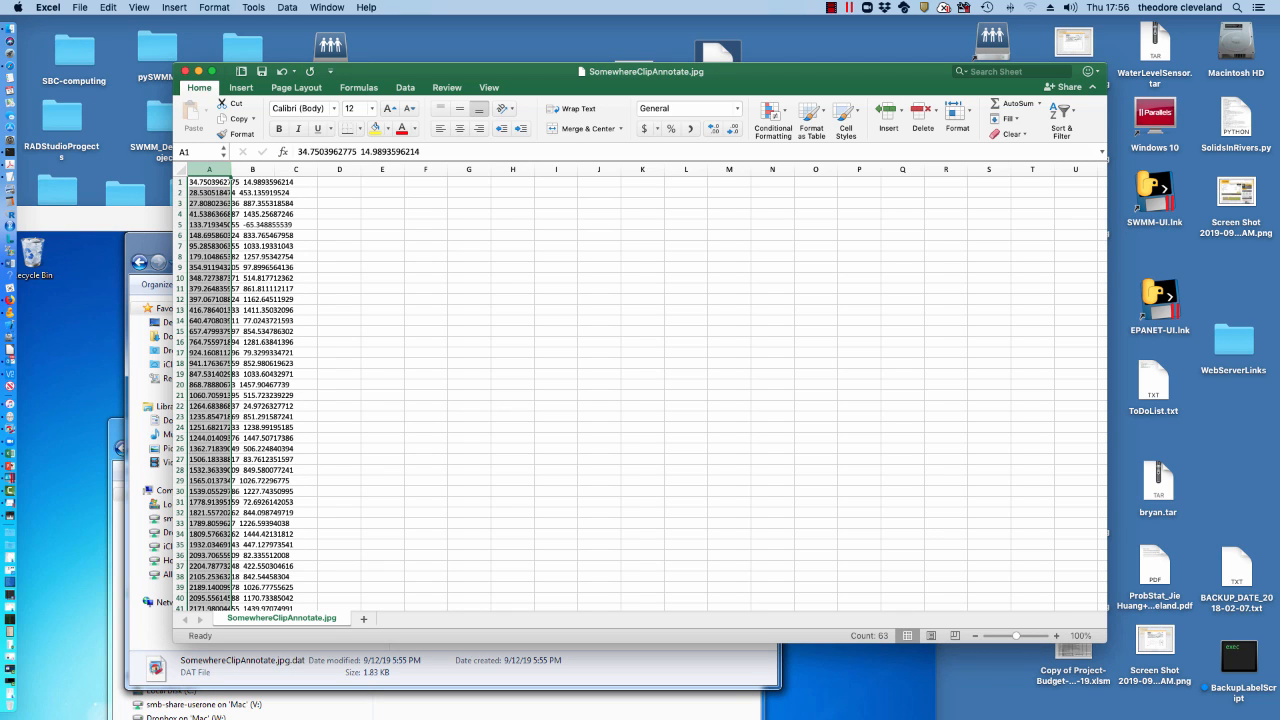
pyautogui.click(405, 88)
pyautogui.click(575, 112)
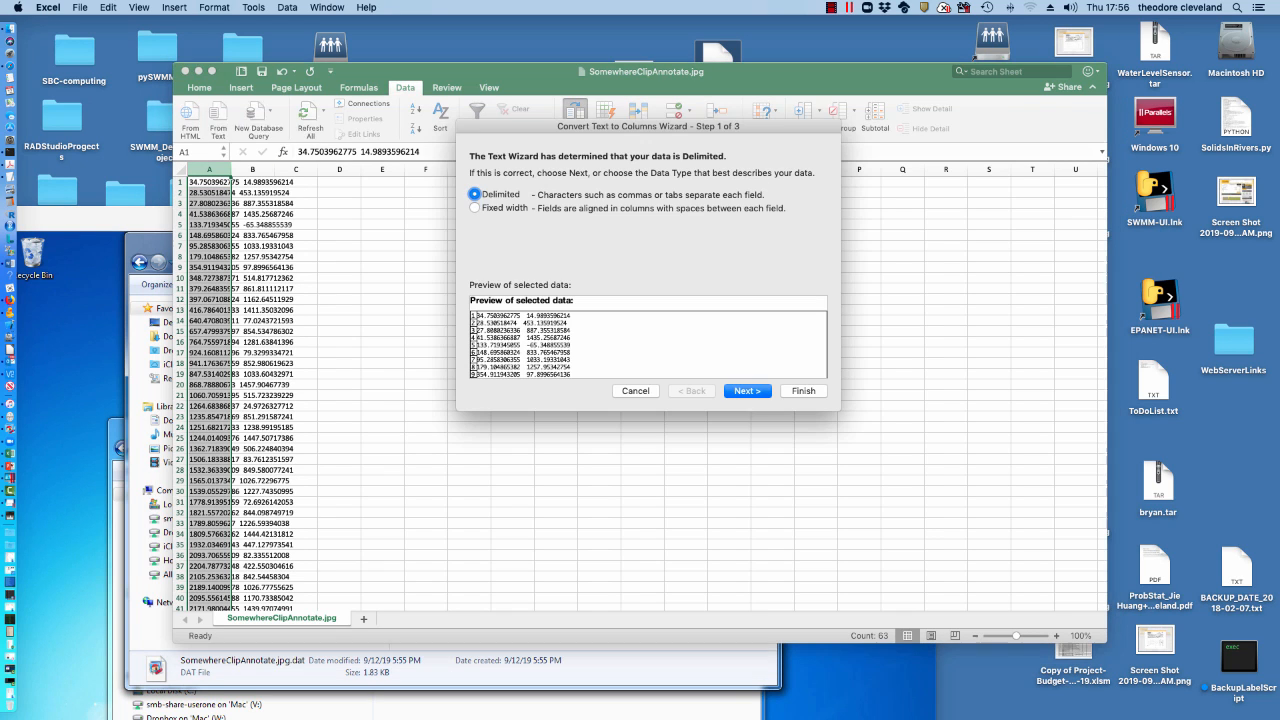
pyautogui.press('Return')
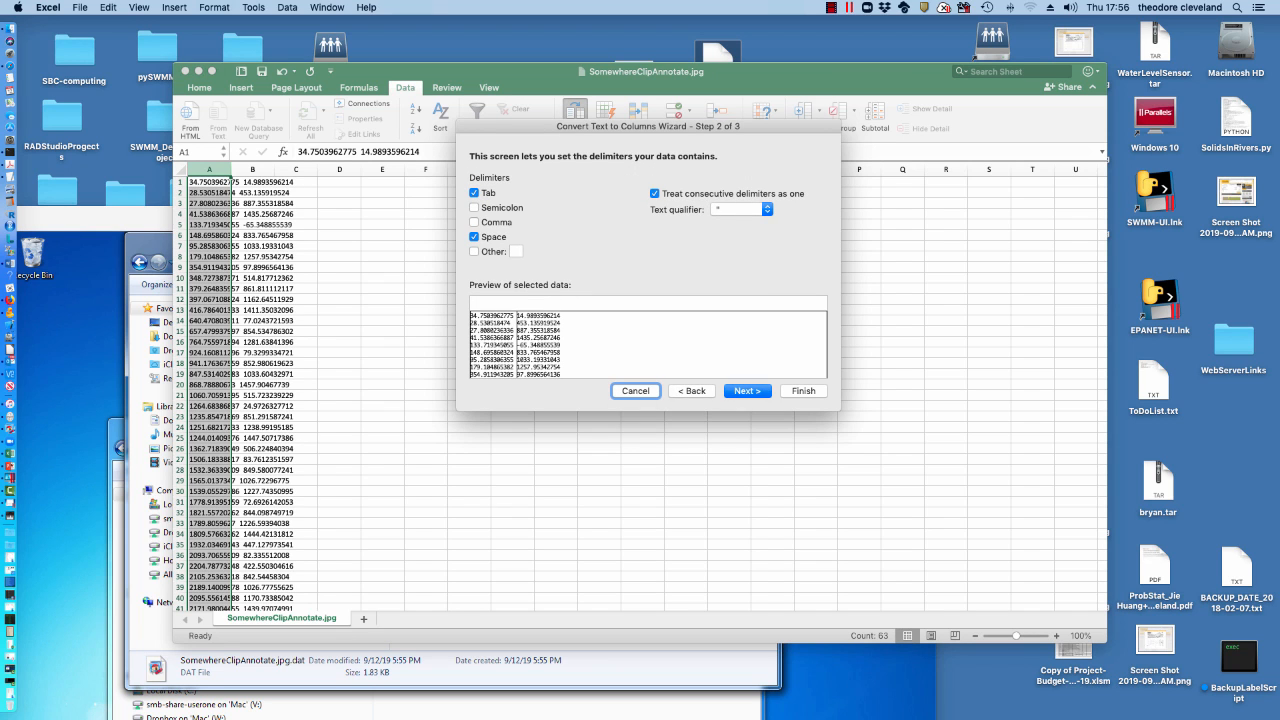
pyautogui.press('Return')
pyautogui.press('Return')
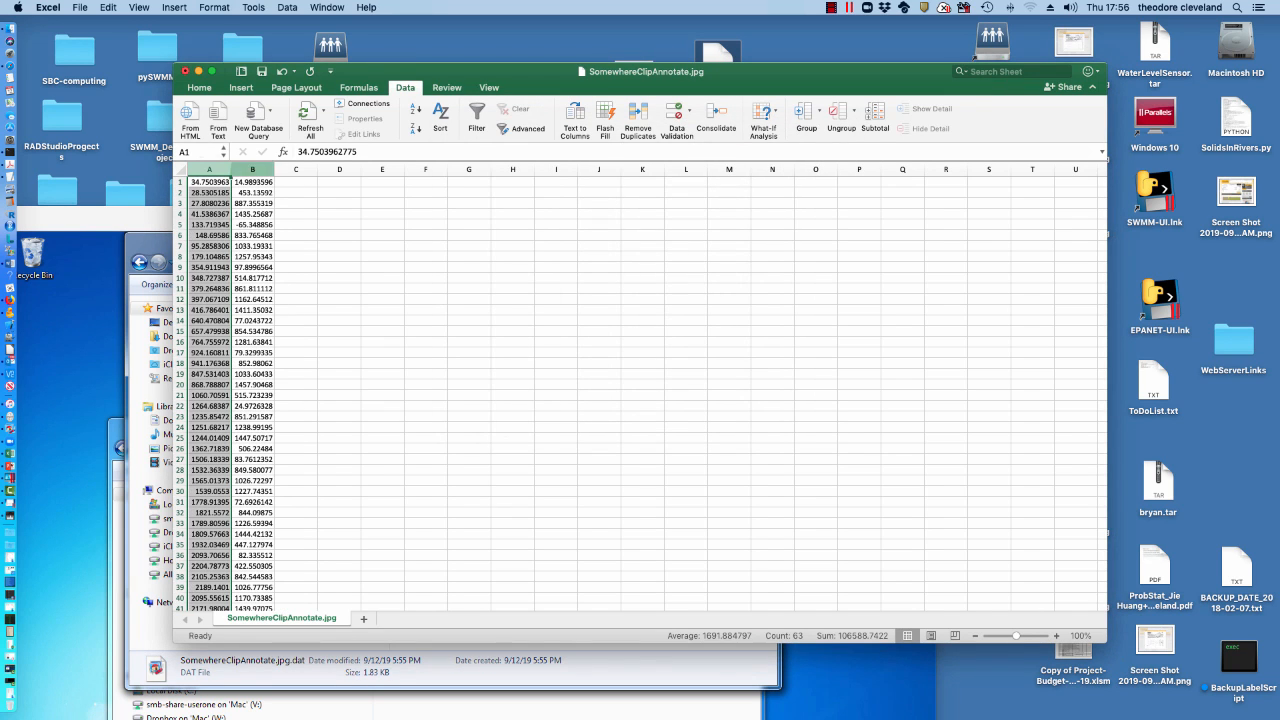
# Insert a row above the data and enter the headers X, Y and Z in A1:C1.
pyautogui.click(180, 181)
pyautogui.click(174, 7)
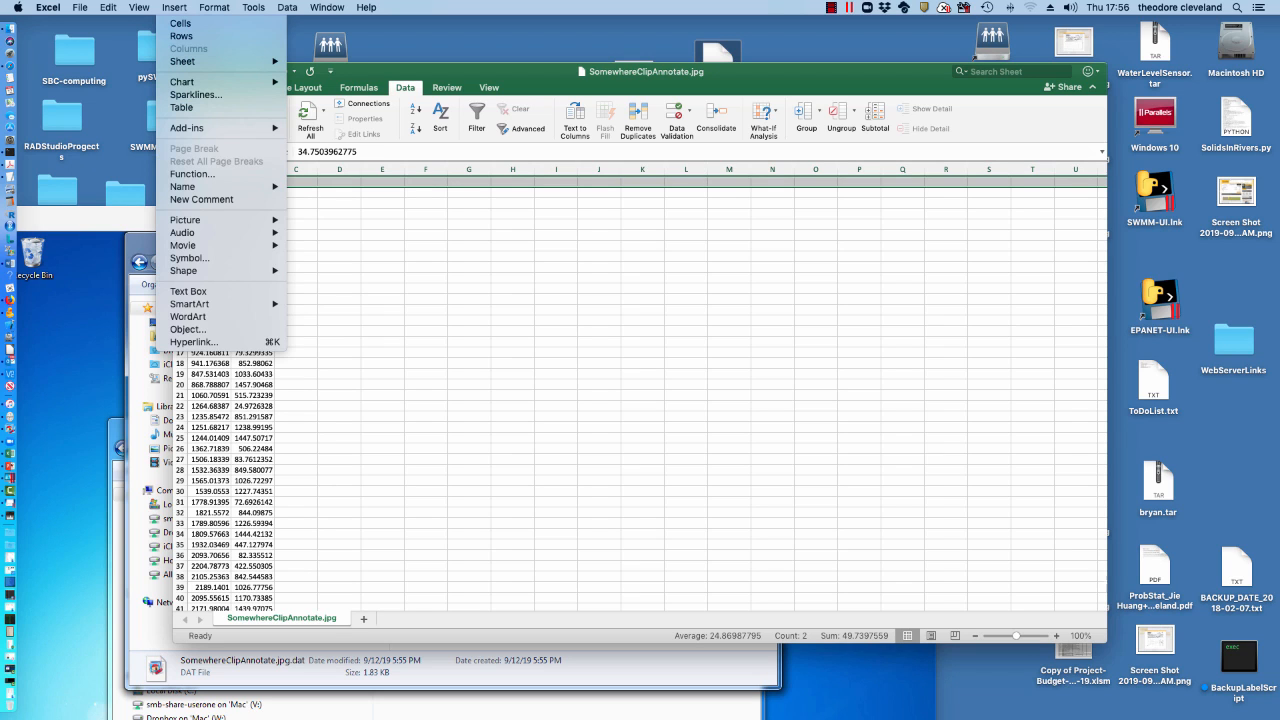
pyautogui.click(181, 36)
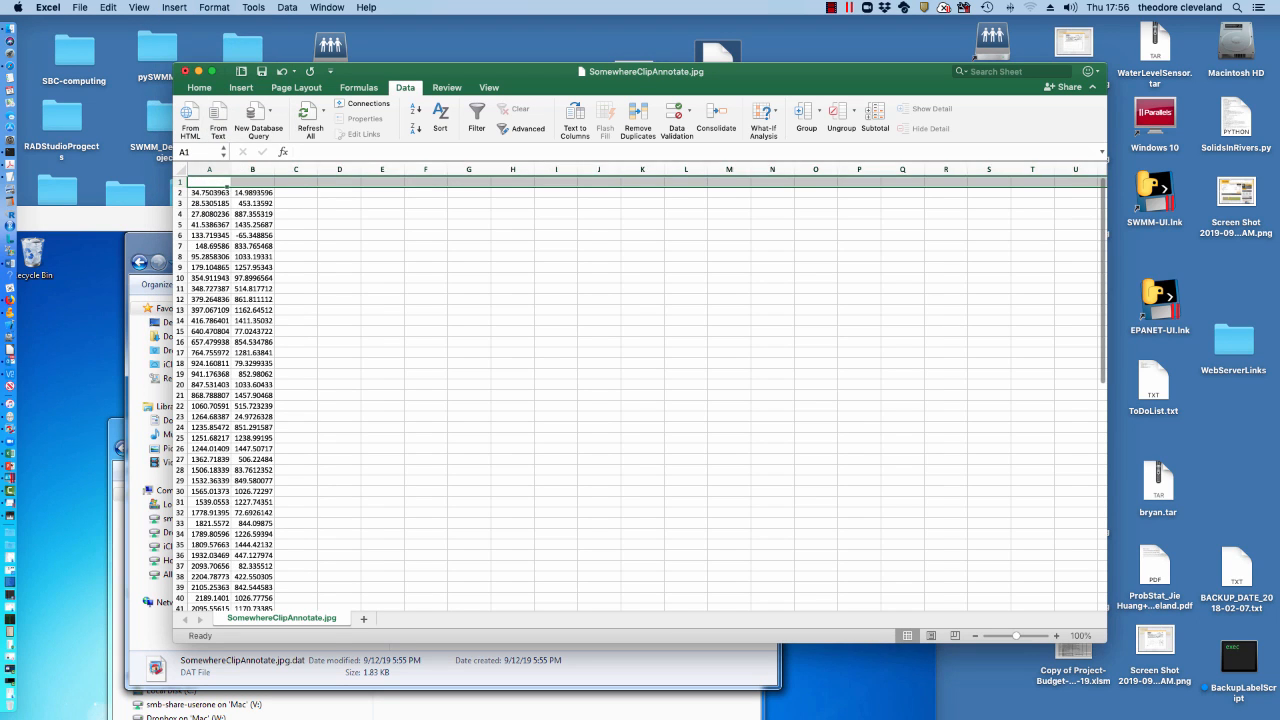
pyautogui.click(209, 182)
pyautogui.write('X')
pyautogui.press('Tab')
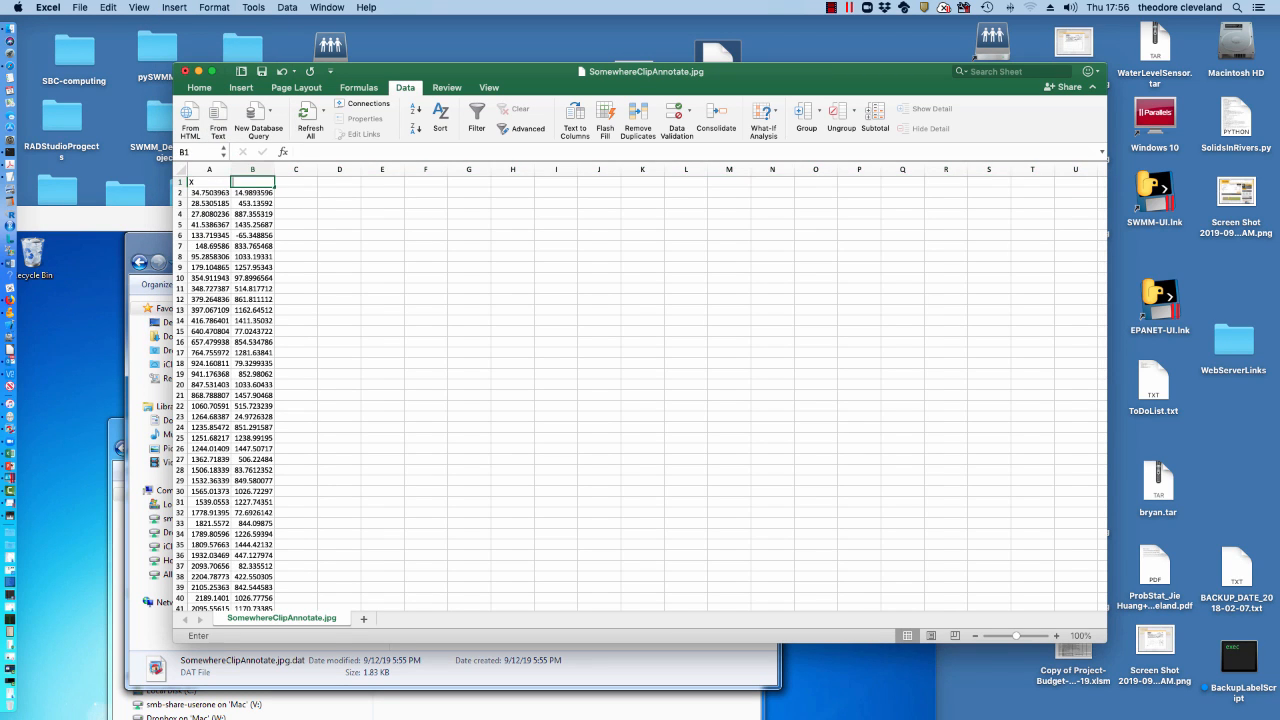
pyautogui.write('Y')
pyautogui.press('Tab')
pyautogui.write('Z')
pyautogui.press('Return')
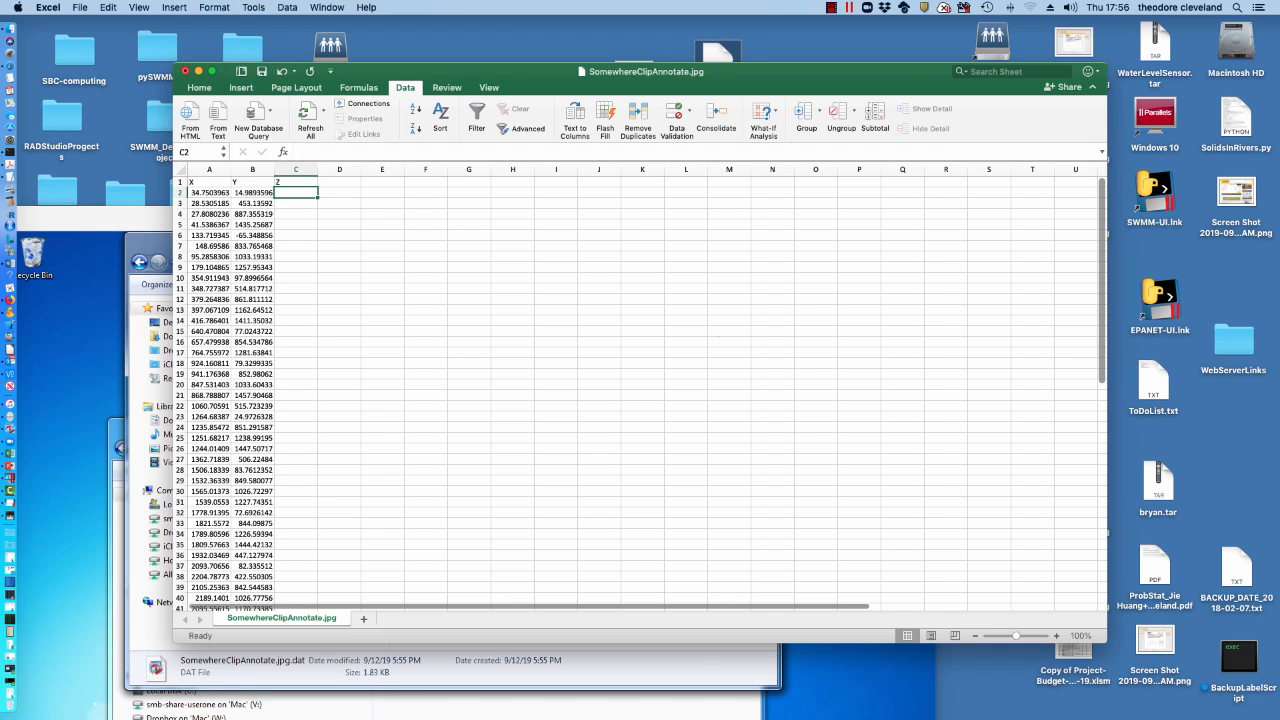
# Narrow the spreadsheet window to seven columns, place it along the screen's left edge and extend its height to show more rows.
pyautogui.moveTo(1107, 400); pyautogui.dragTo(506, 400)
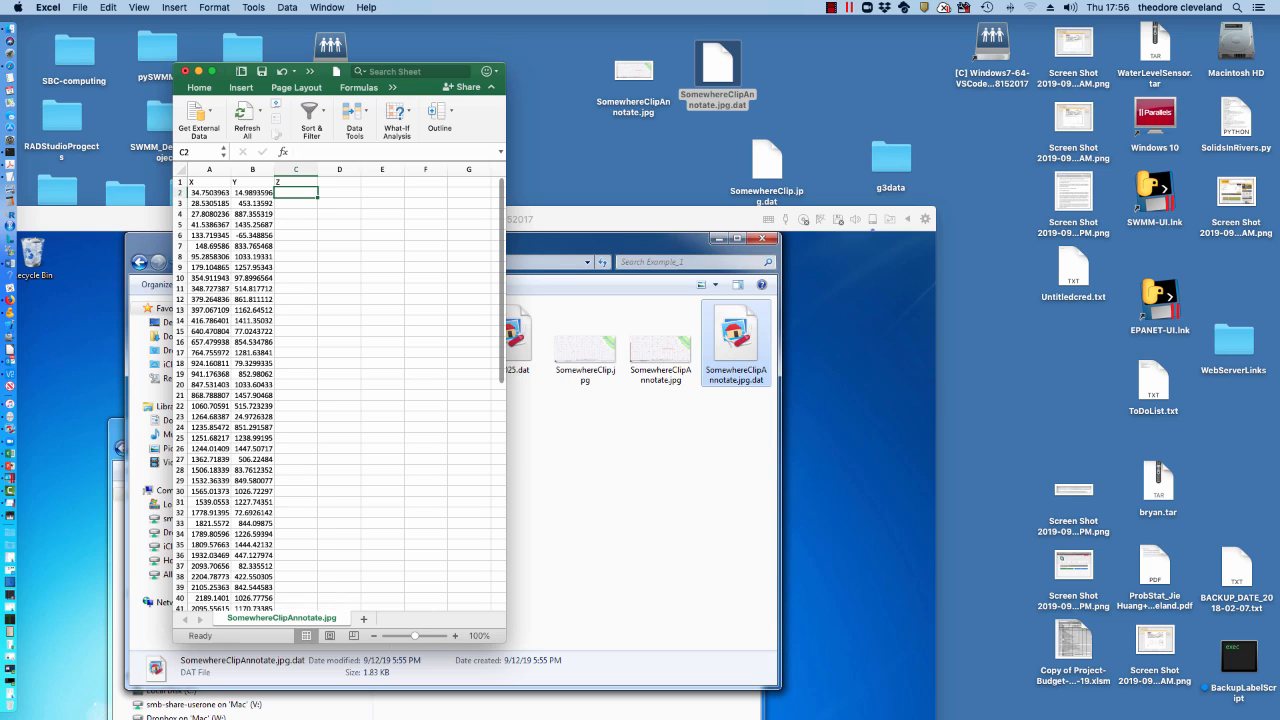
pyautogui.click(418, 72)
pyautogui.moveTo(421, 86); pyautogui.dragTo(270, 45)
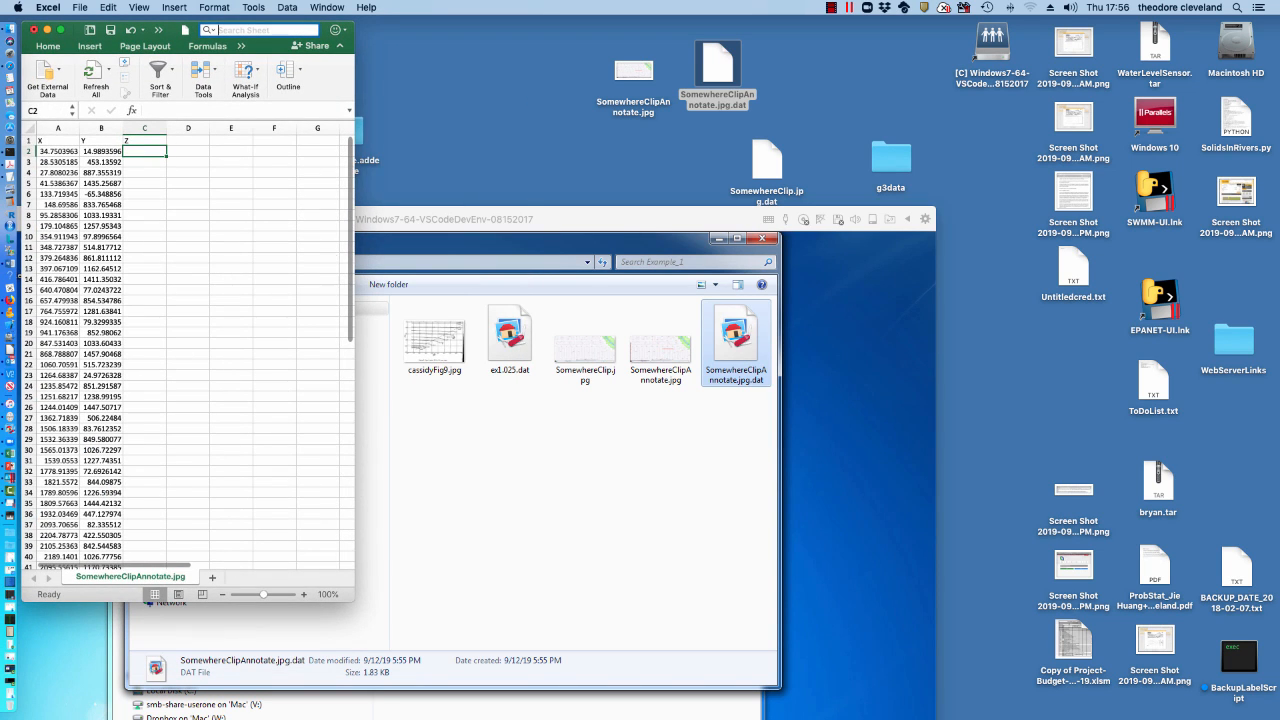
pyautogui.moveTo(352, 603); pyautogui.dragTo(352, 696)
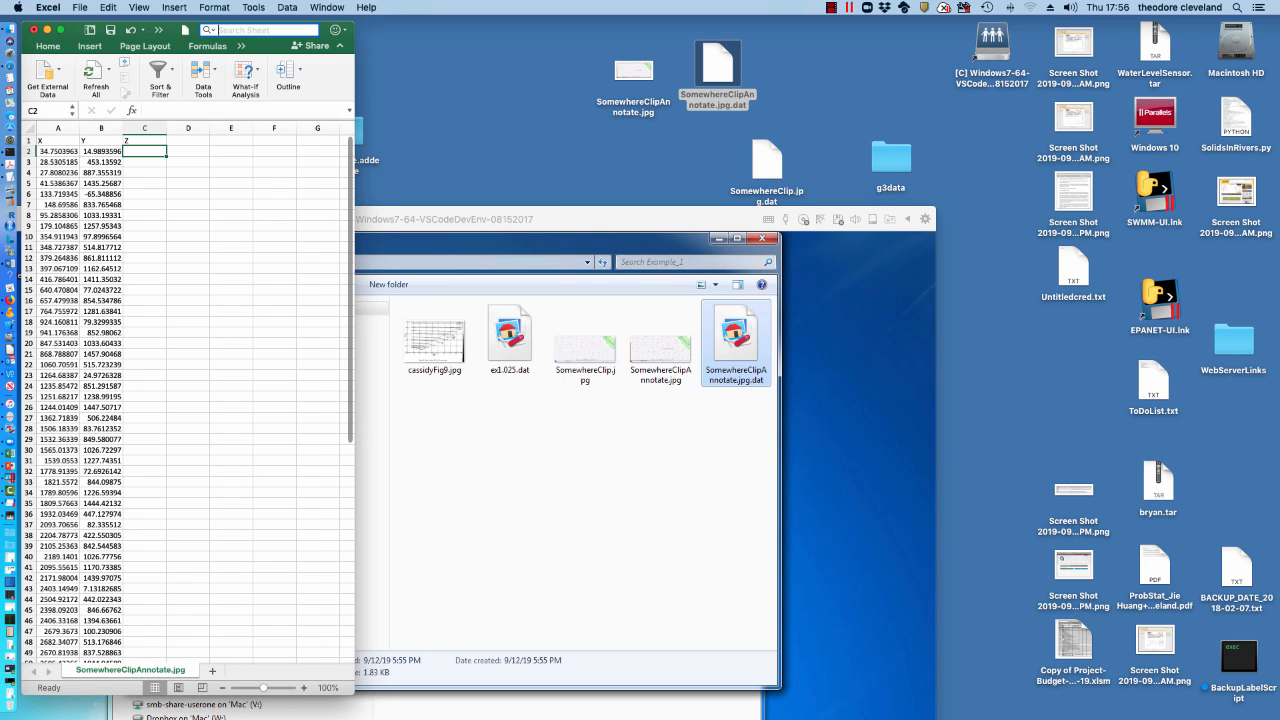
# Open the SomewhereClipAnnotate.jpg map from the desktop in Preview and place it beside the spreadsheet.
pyautogui.click(634, 71)
pyautogui.doubleClick(634, 71)
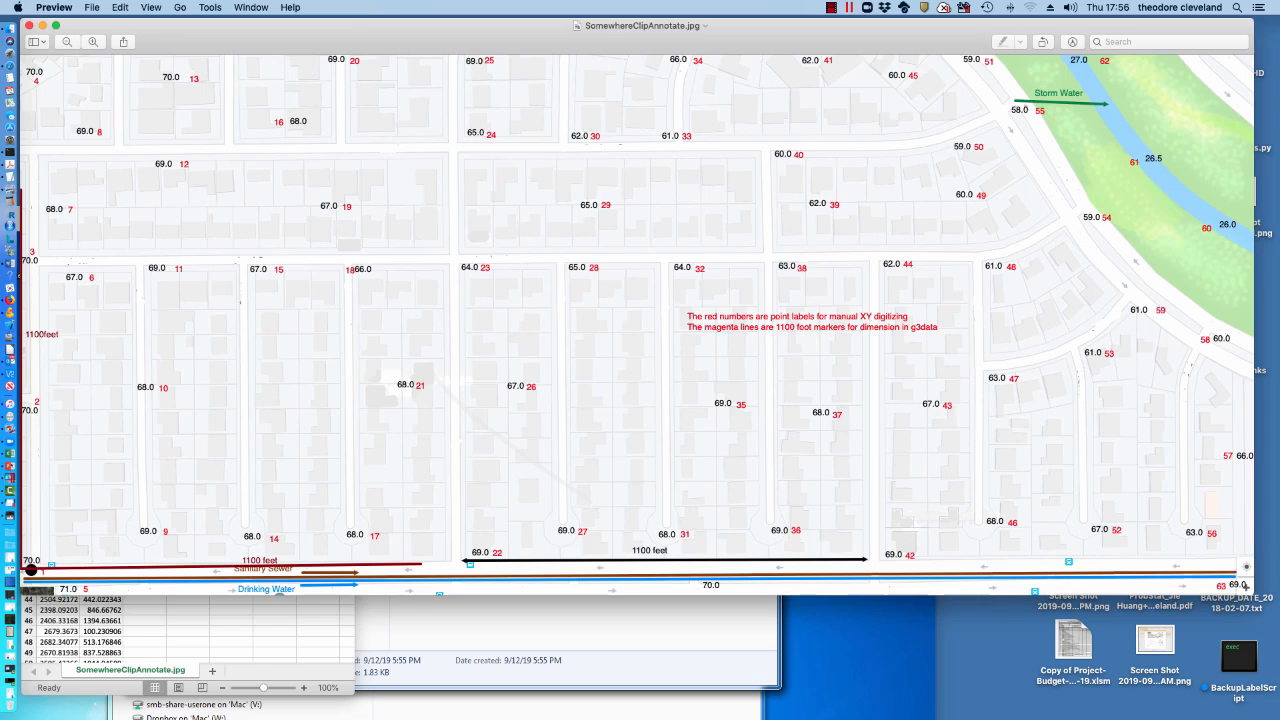
pyautogui.moveTo(634, 23); pyautogui.dragTo(974, 23)
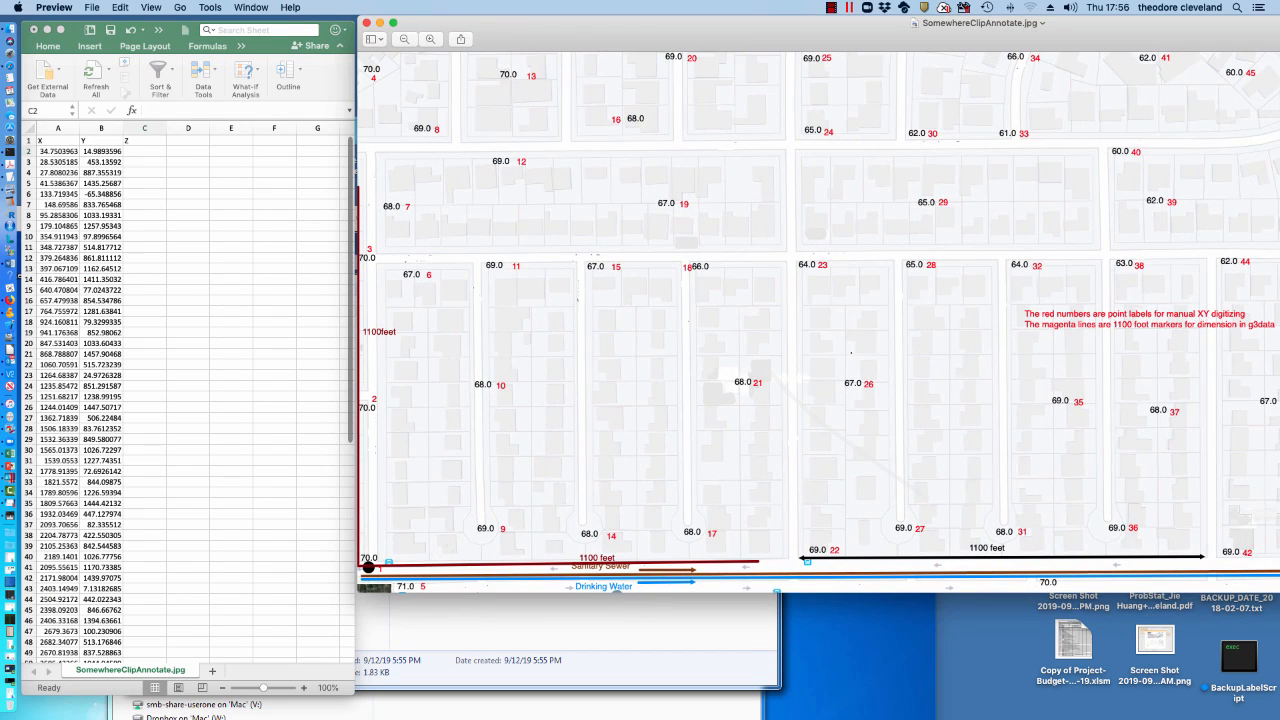
# Enter the elevation 70 for points 1 to 4 in cells C2:C5 of the Z column.
pyautogui.click(145, 151)
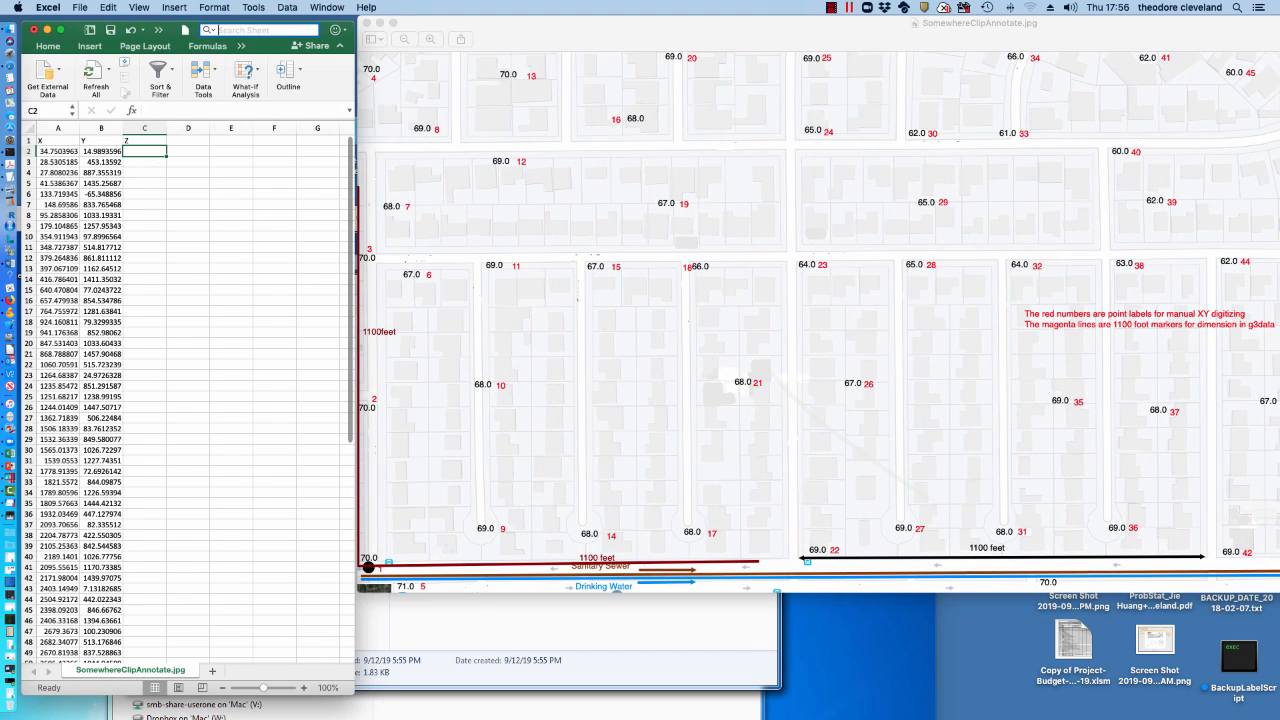
pyautogui.write('7070')
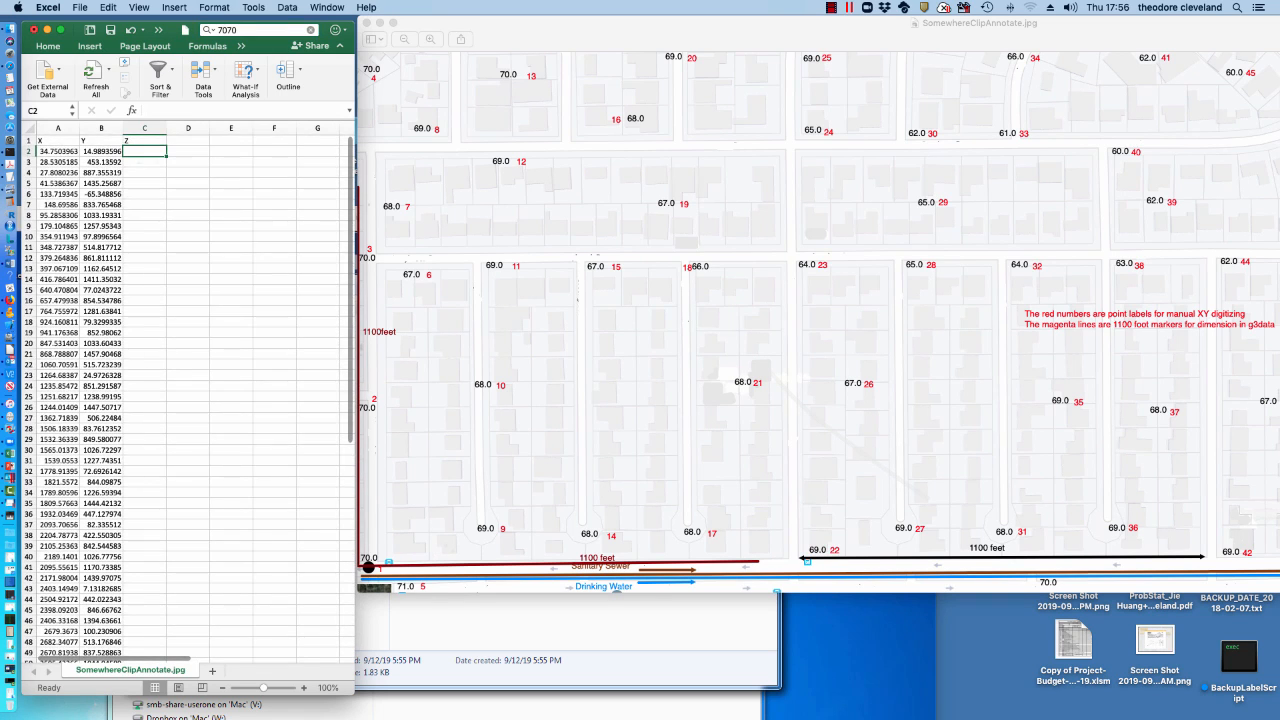
pyautogui.write('70')
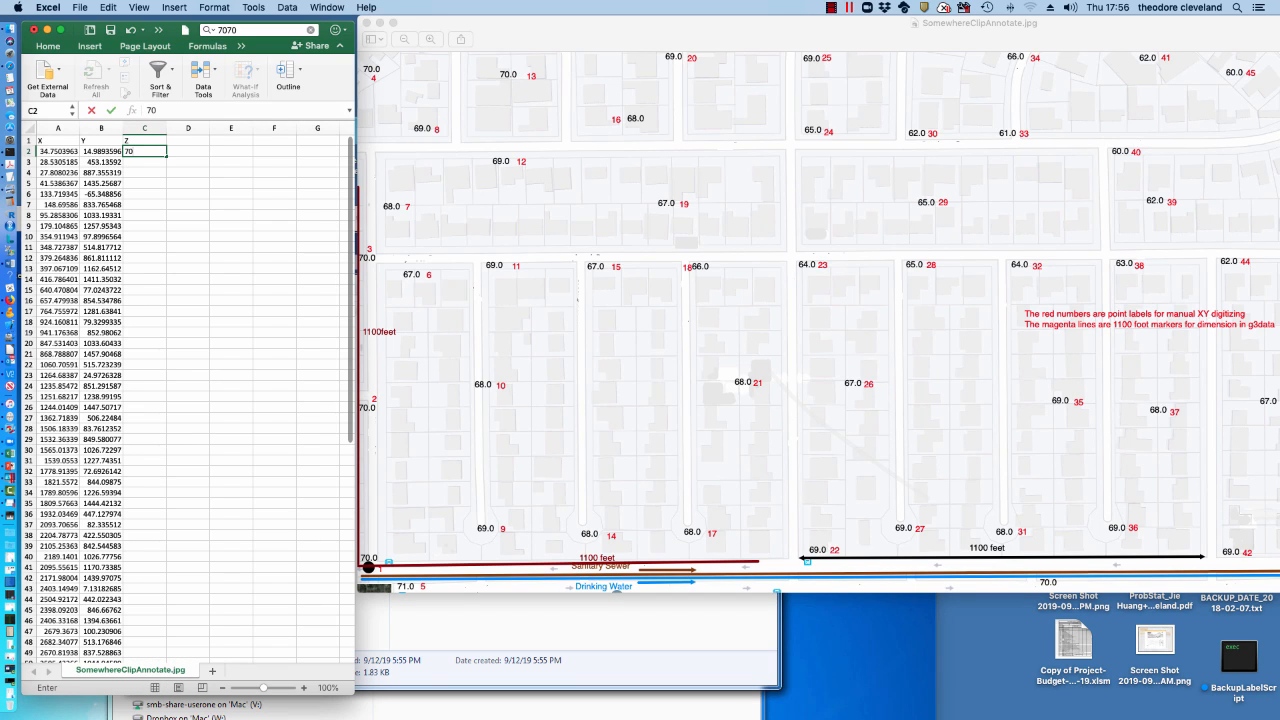
pyautogui.press('Return')
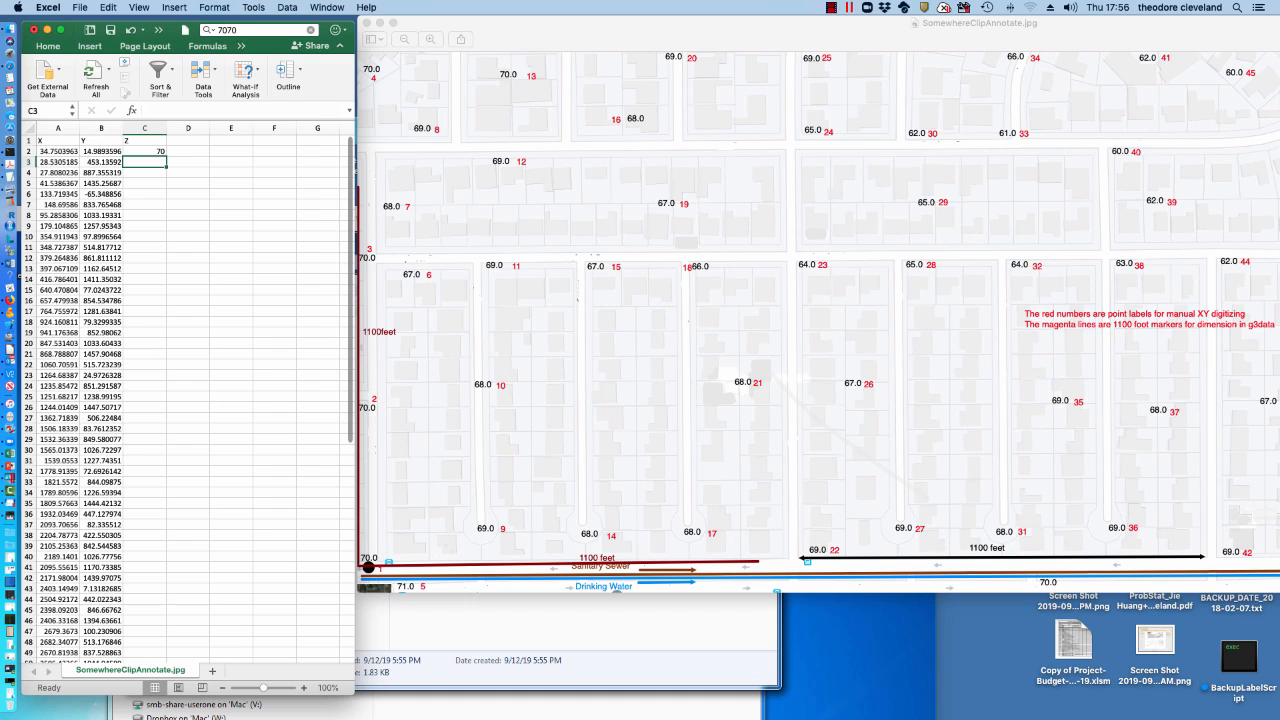
pyautogui.write('70')
pyautogui.press('Return')
pyautogui.write('70')
pyautogui.press('Return')
pyautogui.write('7')
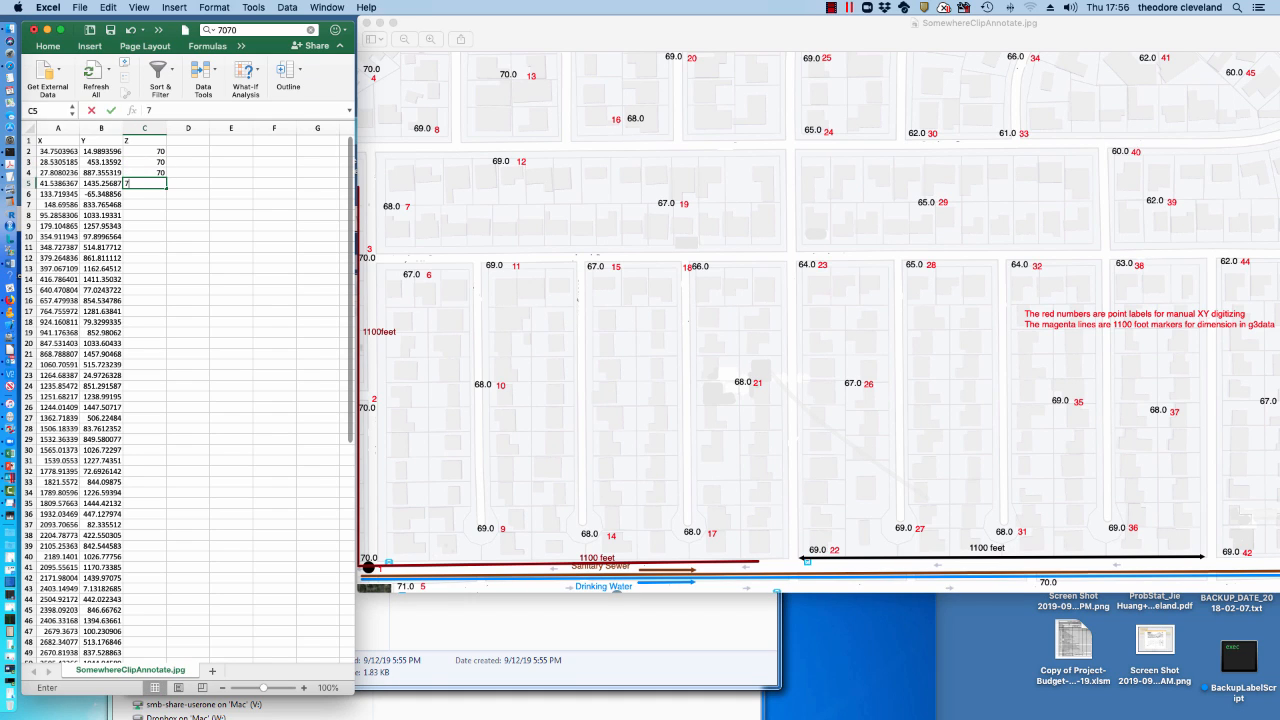
pyautogui.write('0')
pyautogui.press('Return')
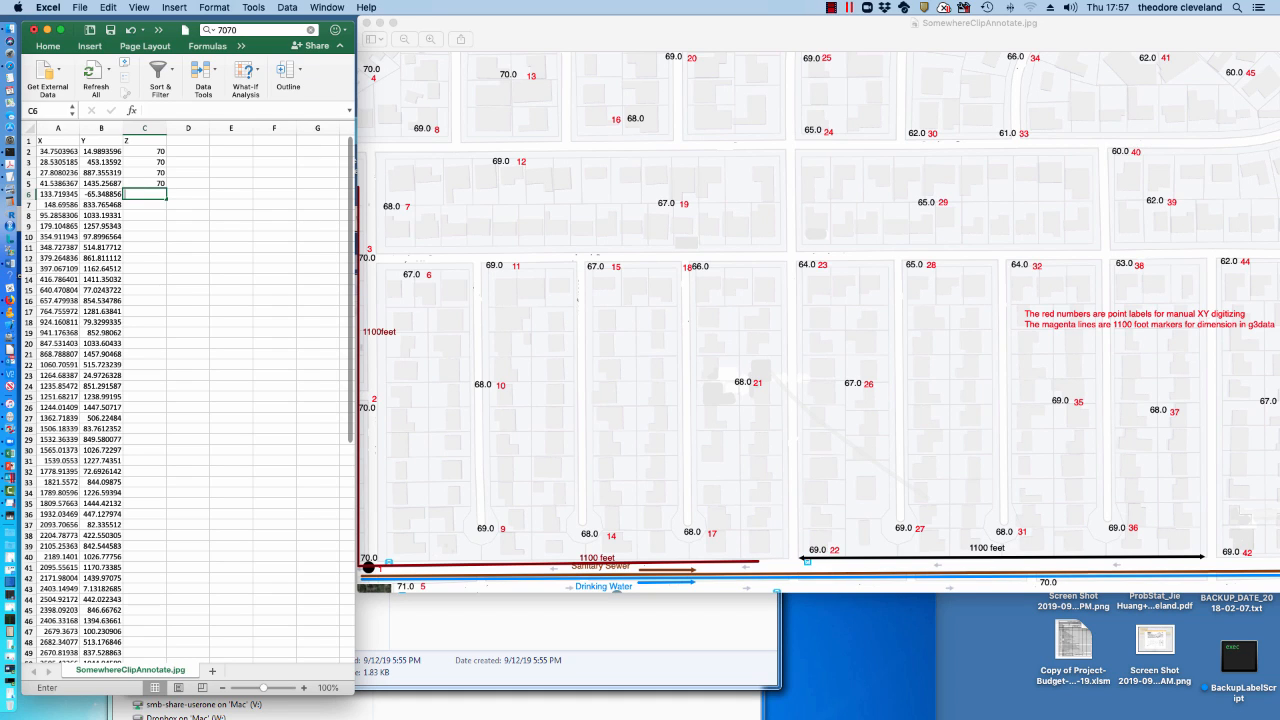
# Enter the elevations of points 5 to 9 in C6:C10 as 71, 67, 68, 69 and 69.
pyautogui.write('71')
pyautogui.press('Return')
pyautogui.write('67')
pyautogui.press('Return')
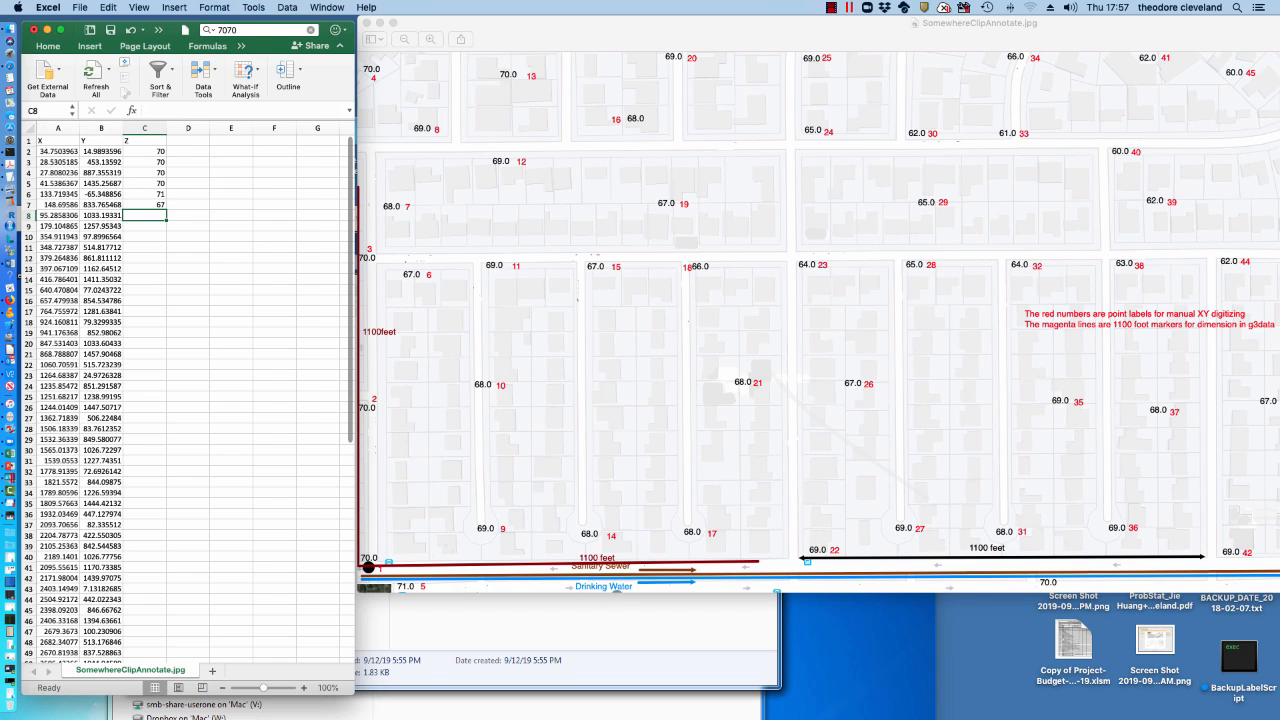
pyautogui.write('68')
pyautogui.press('Return')
pyautogui.write('69')
pyautogui.press('Return')
pyautogui.write('69')
pyautogui.press('Return')
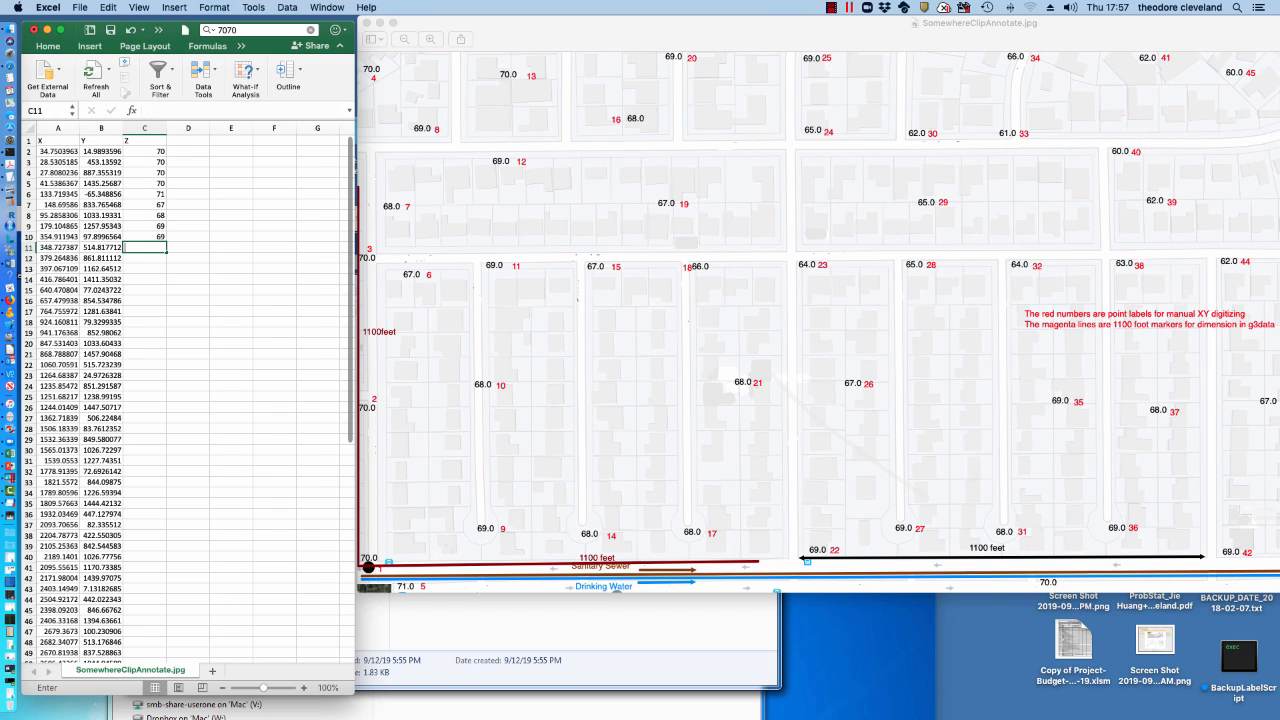
# Enter the elevations of points 10 to 14 in C11:C15 as 68, 69, 69, 70 and 68.
pyautogui.write('68')
pyautogui.press('Return')
pyautogui.write('69')
pyautogui.press('Return')
pyautogui.write('69')
pyautogui.press('Return')
pyautogui.write('70')
pyautogui.press('Return')
pyautogui.write('68')
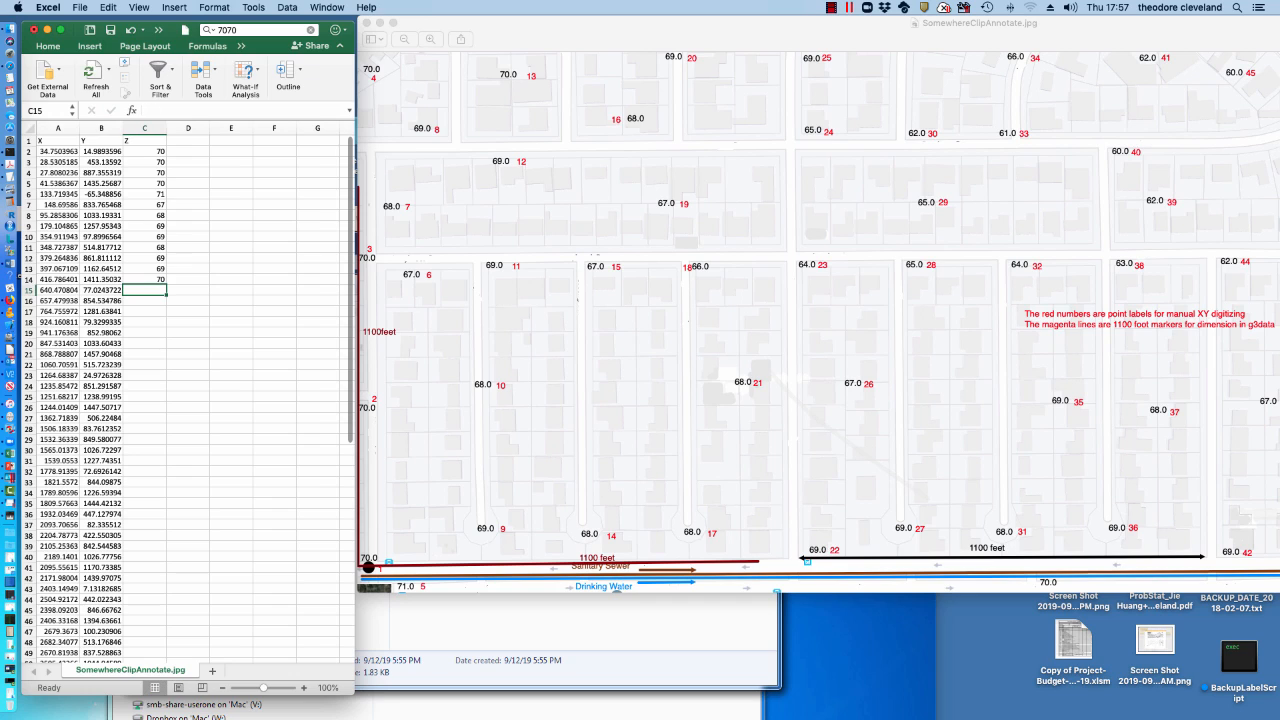
pyautogui.press('Return')
# Enter the elevations of points 15 to 18 in C16:C19 as 67, 68, 68 and 66.
pyautogui.write('67')
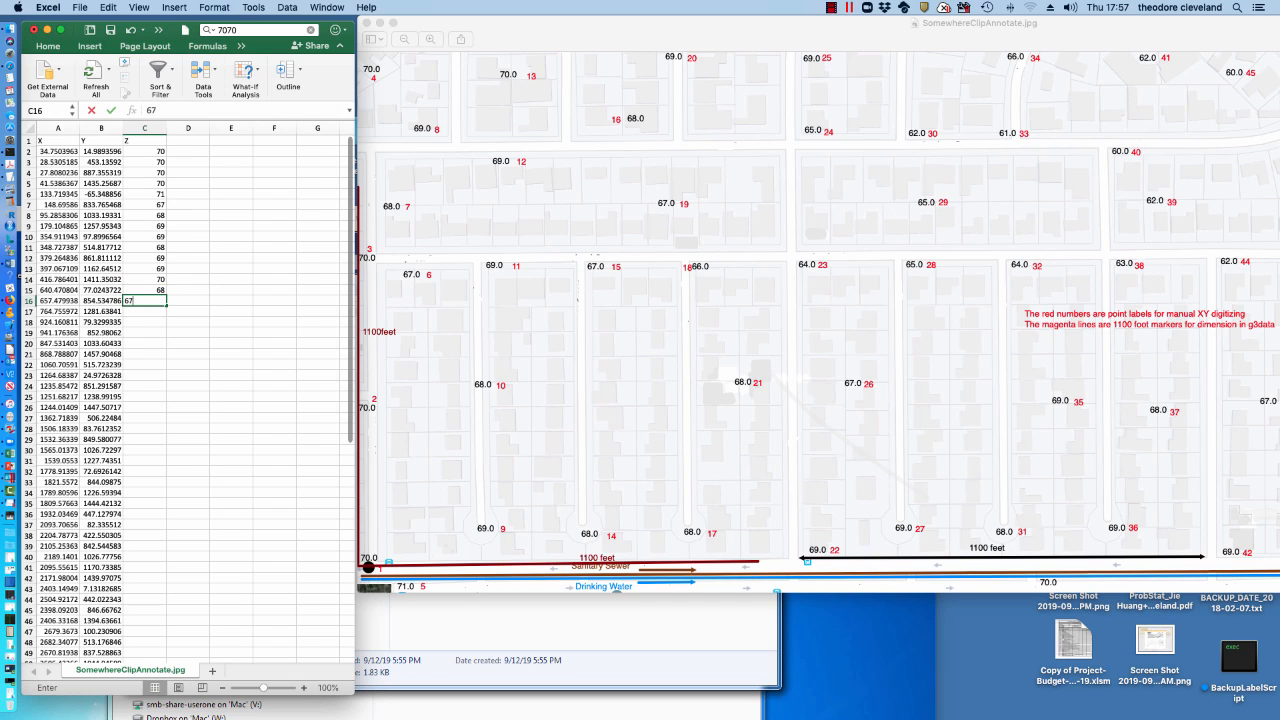
pyautogui.press('Return')
pyautogui.write('68')
pyautogui.press('Return')
pyautogui.write('68')
pyautogui.press('Return')
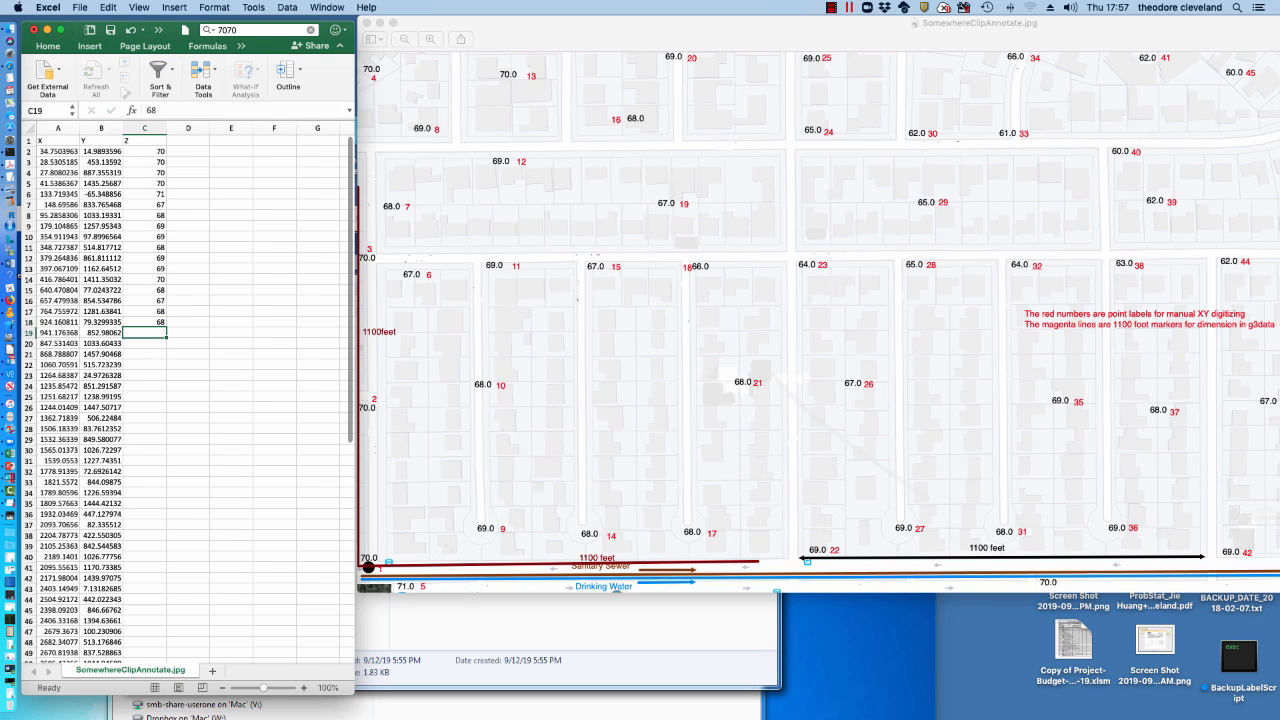
pyautogui.write('66')
pyautogui.press('Return')
# Enter the elevations of points 19 to 22 in C20:C23 as 67, 69, 68 and 69.
pyautogui.write('67')
pyautogui.press('Return')
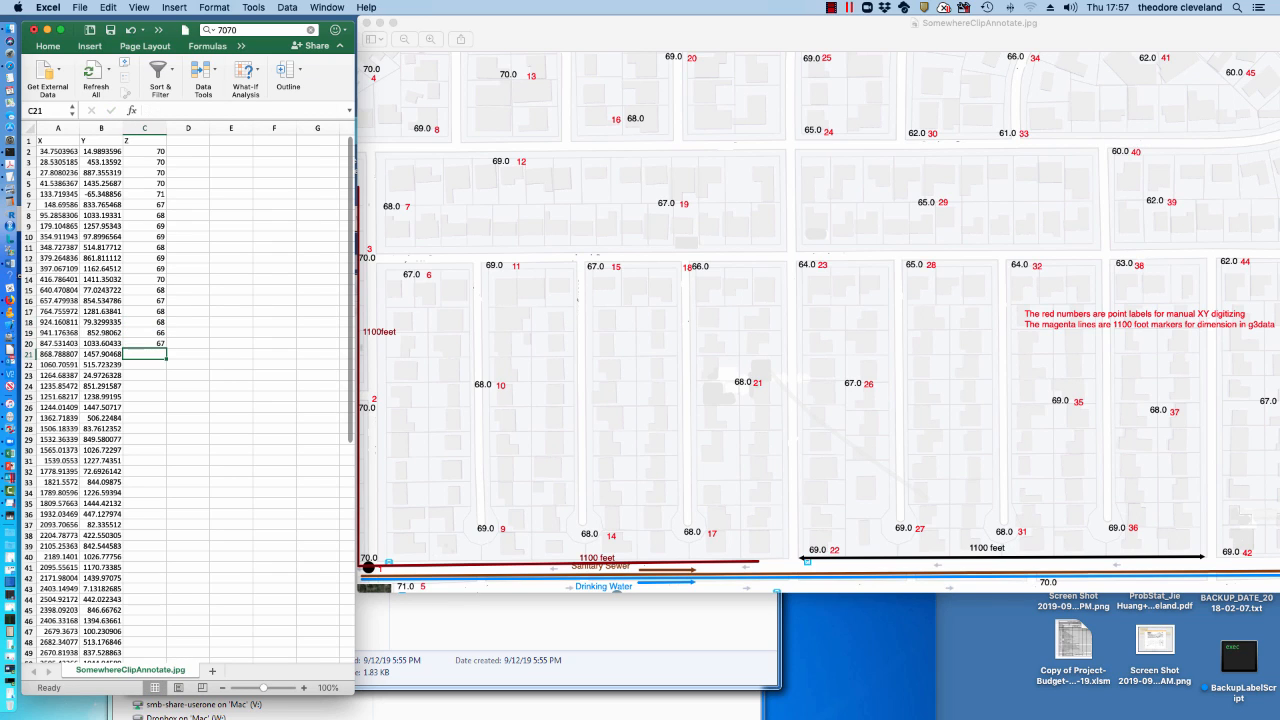
pyautogui.write('69')
pyautogui.press('Return')
pyautogui.write('68')
pyautogui.press('Return')
pyautogui.write('69')
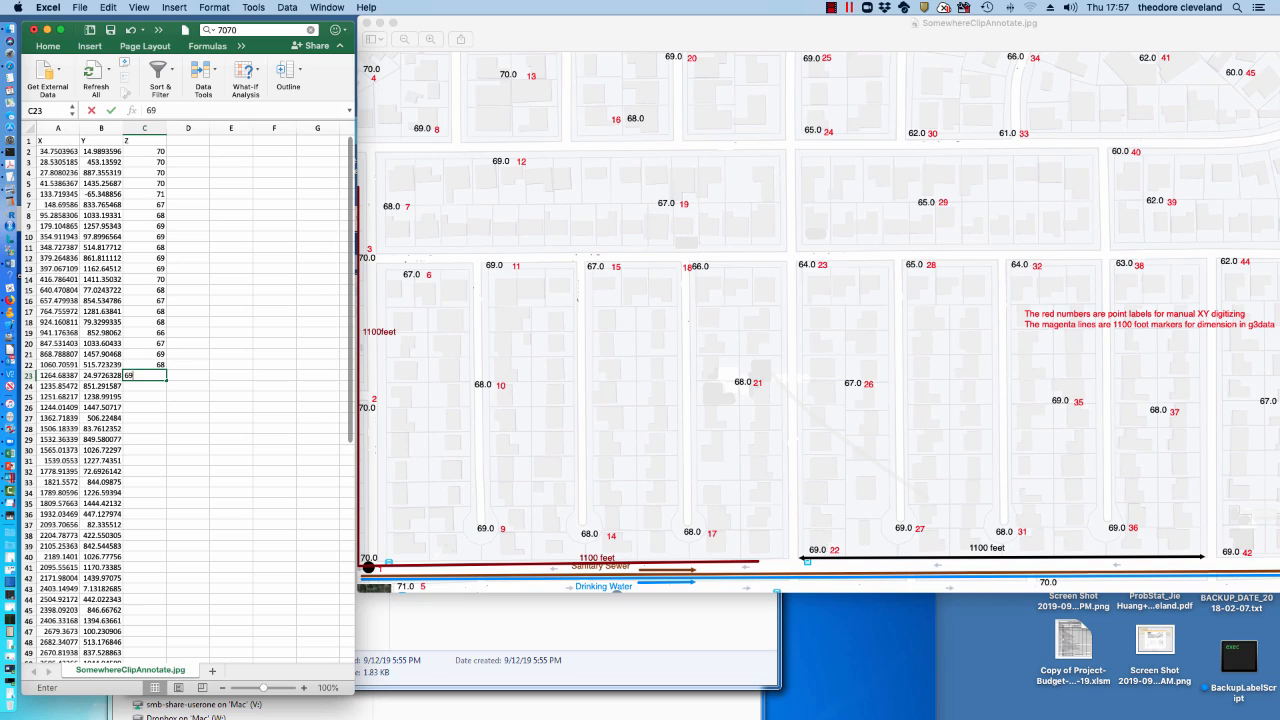
pyautogui.press('Return')
# Enter the elevations of points 23 to 25 in C24:C26 as 64, 65 and 69.
pyautogui.write('67')
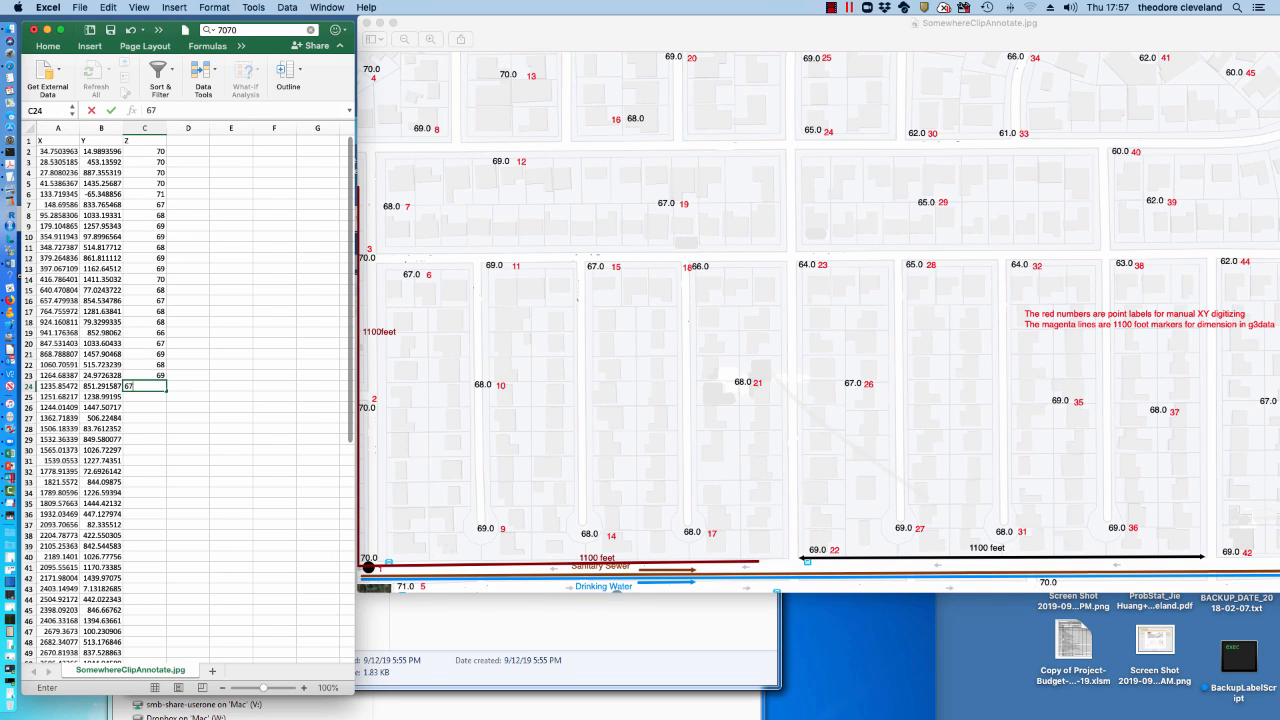
pyautogui.write('4')
pyautogui.press('Return')
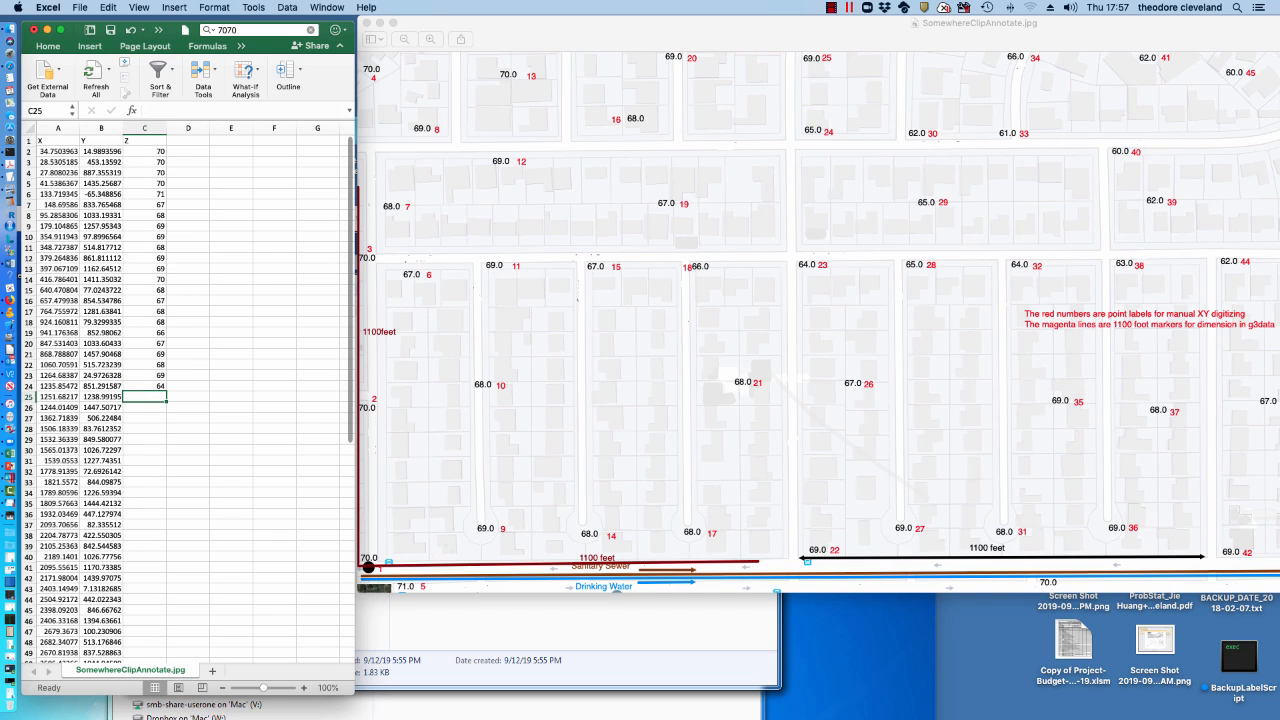
pyautogui.write('65')
pyautogui.press('Return')
pyautogui.write('69')
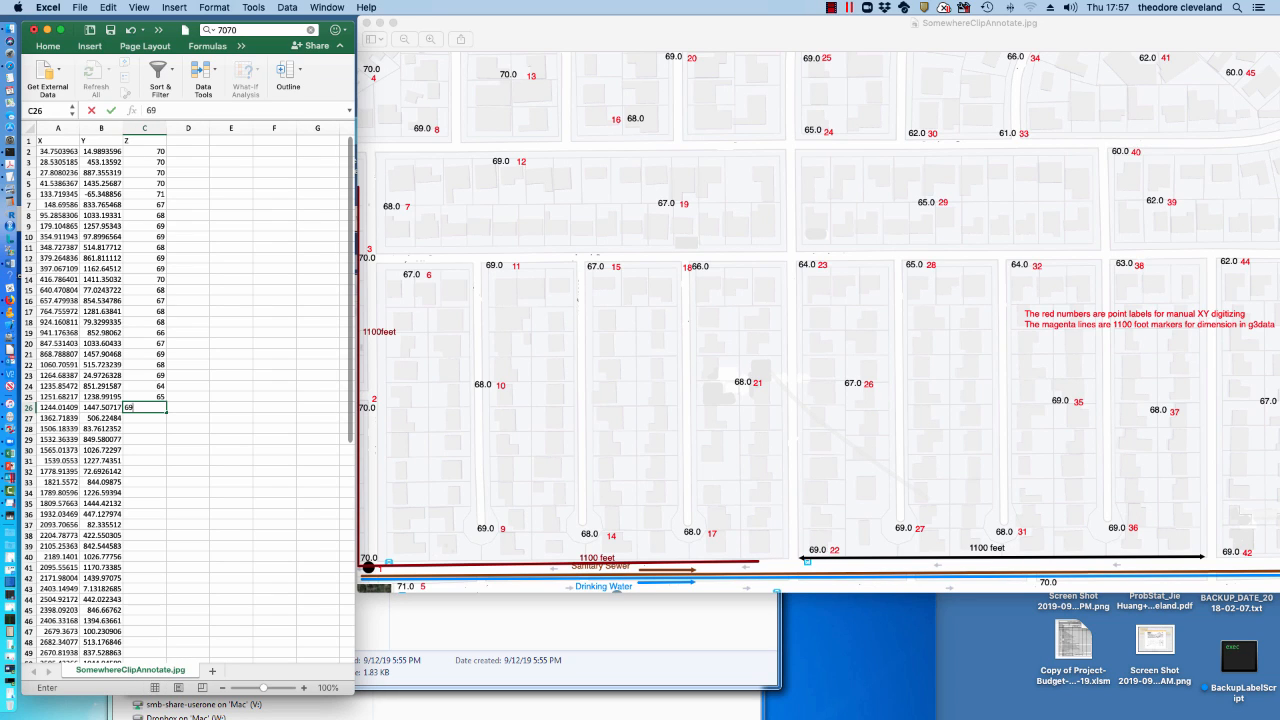
pyautogui.press('Return')
# Enter the elevations of points 26 to 28 in C27:C29 as 67, 69 and 65.
pyautogui.write('67')
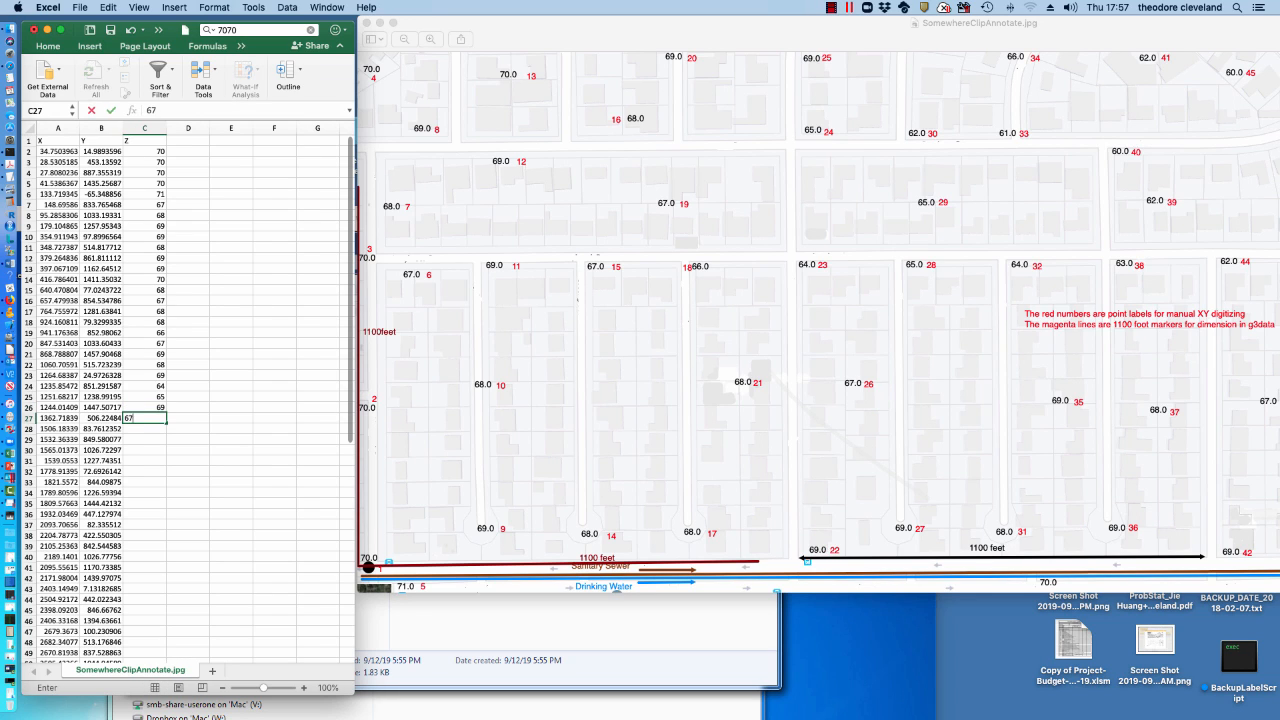
pyautogui.press('Return')
pyautogui.write('69')
pyautogui.press('Return')
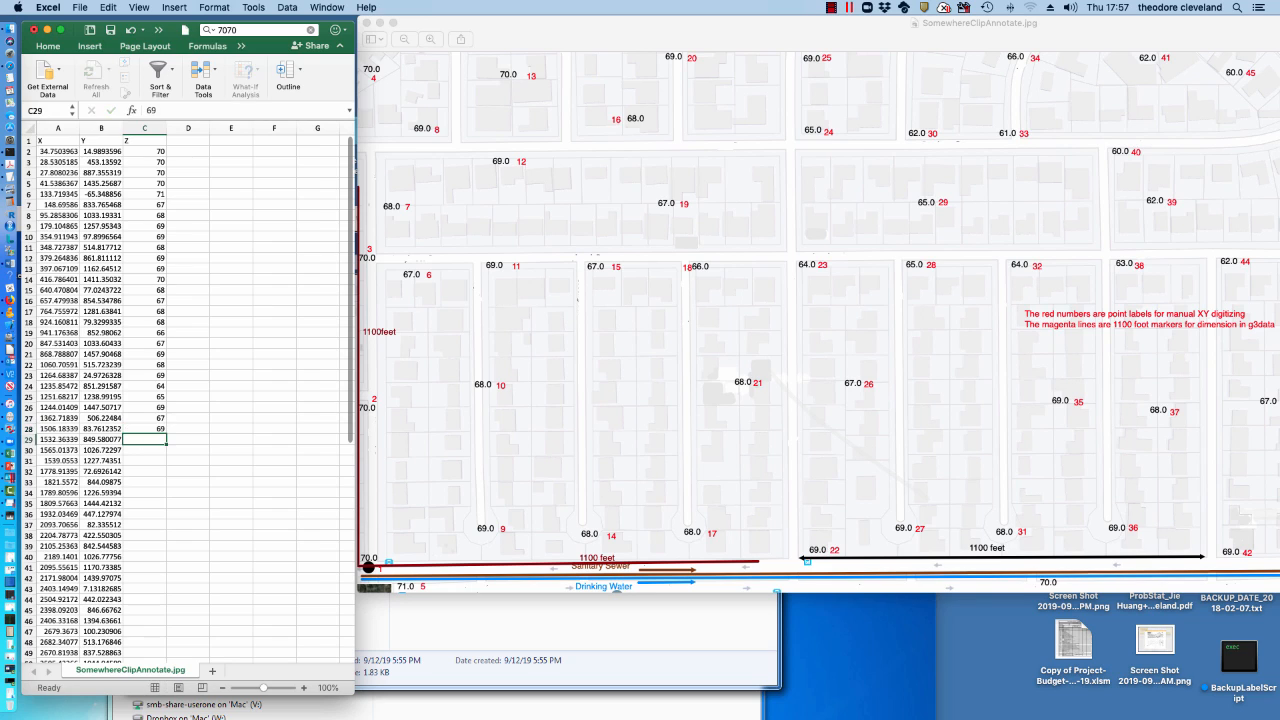
pyautogui.write('65')
pyautogui.press('Return')
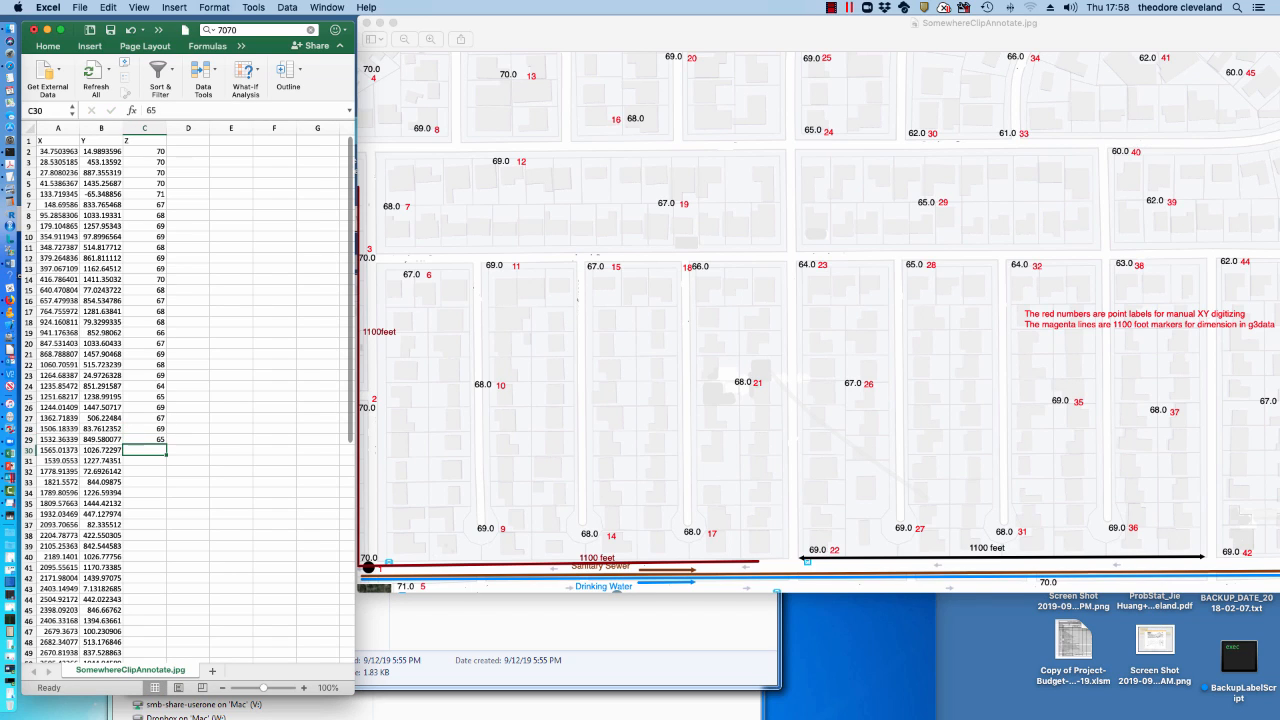
# Enter the elevations of points 29 to 32 in C30:C33 as 65, 62, 68 and 64.
pyautogui.write('65')
pyautogui.press('Return')
pyautogui.write('62')
pyautogui.press('Return')
pyautogui.write('68')
pyautogui.press('Return')
pyautogui.write('64')
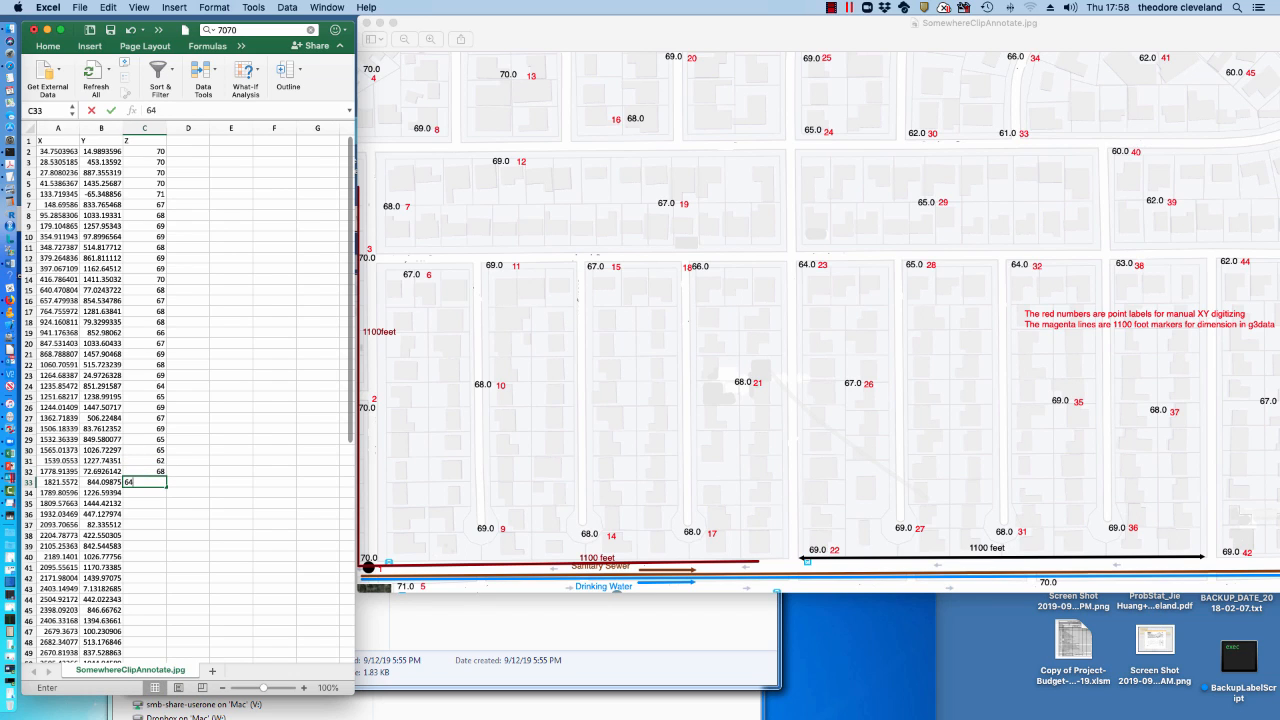
pyautogui.press('Return')
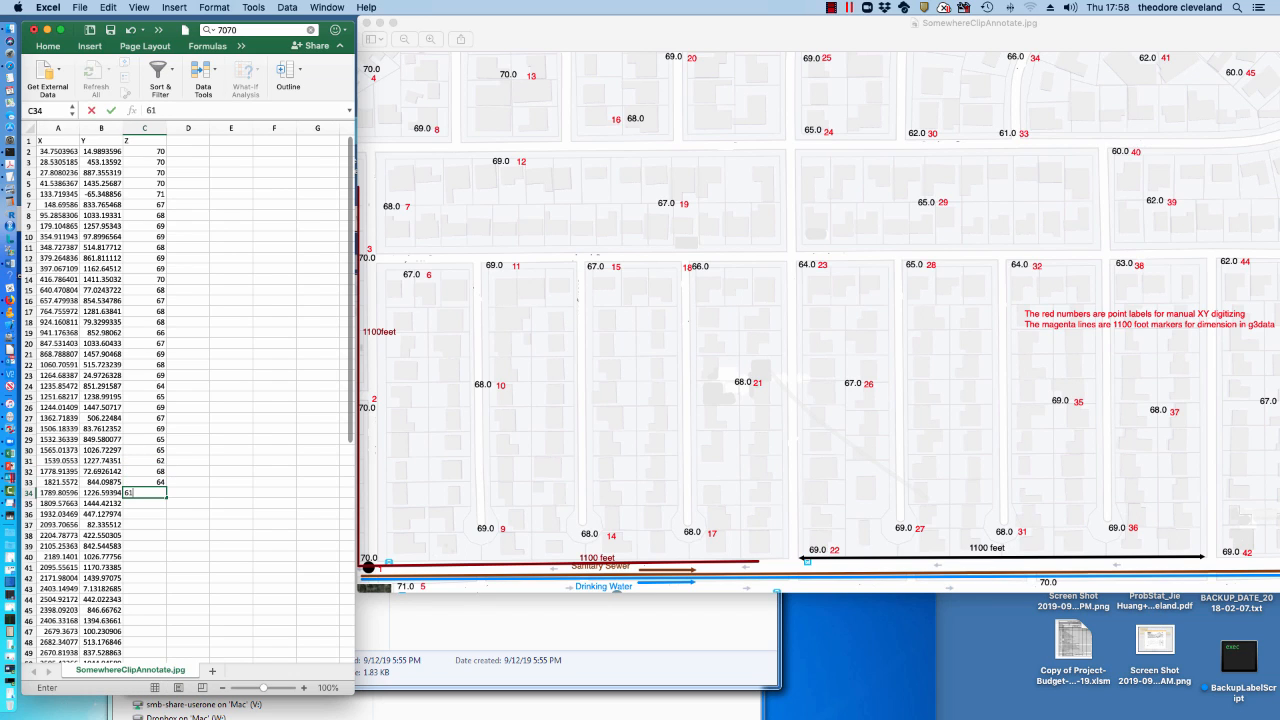
# Enter the elevations of points 33 to 36 in C34:C37 as 61, 66, 69 and 69.
pyautogui.write('61')
pyautogui.press('Return')
pyautogui.write('66')
pyautogui.press('Return')
pyautogui.write('69')
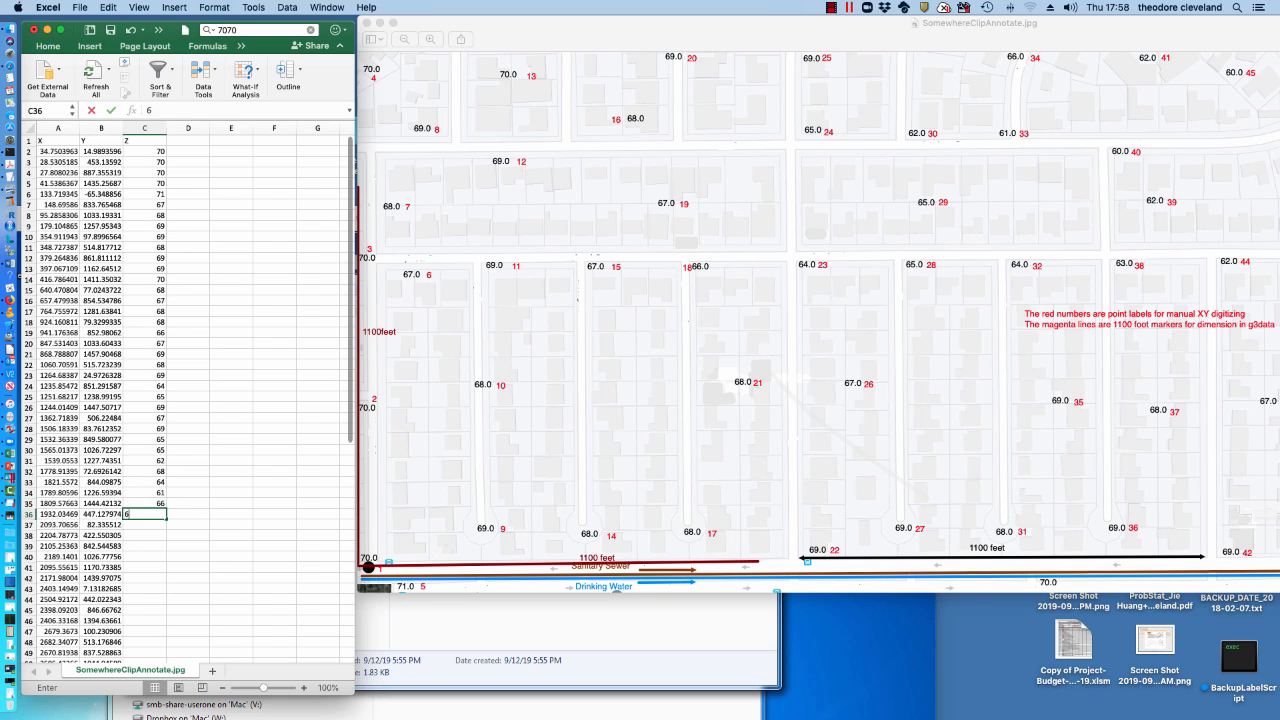
pyautogui.press('Return')
pyautogui.write('69')
pyautogui.press('Return')
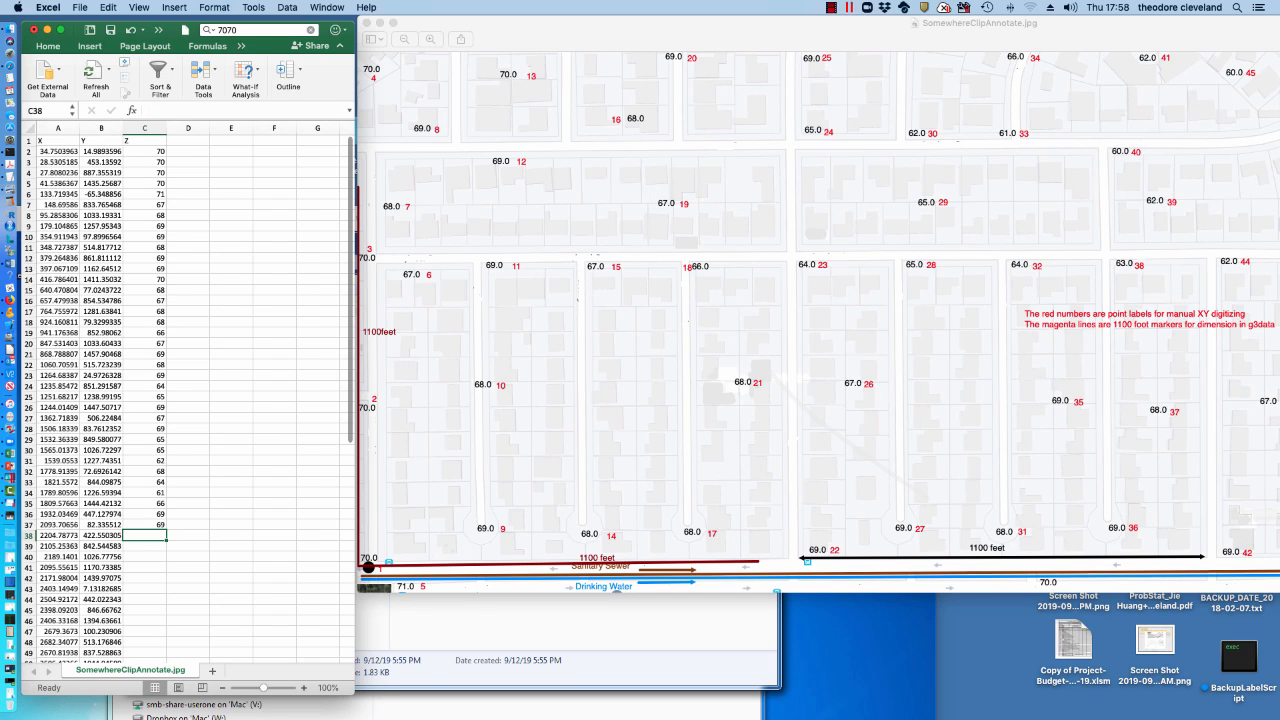
# Enter the elevations of points 37 to 41 in C38:C42 as 68, 63, 62, 60 and 62.
pyautogui.write('68')
pyautogui.press('Return')
pyautogui.write('63')
pyautogui.press('Return')
pyautogui.write('62')
pyautogui.press('Return')
pyautogui.write('6')
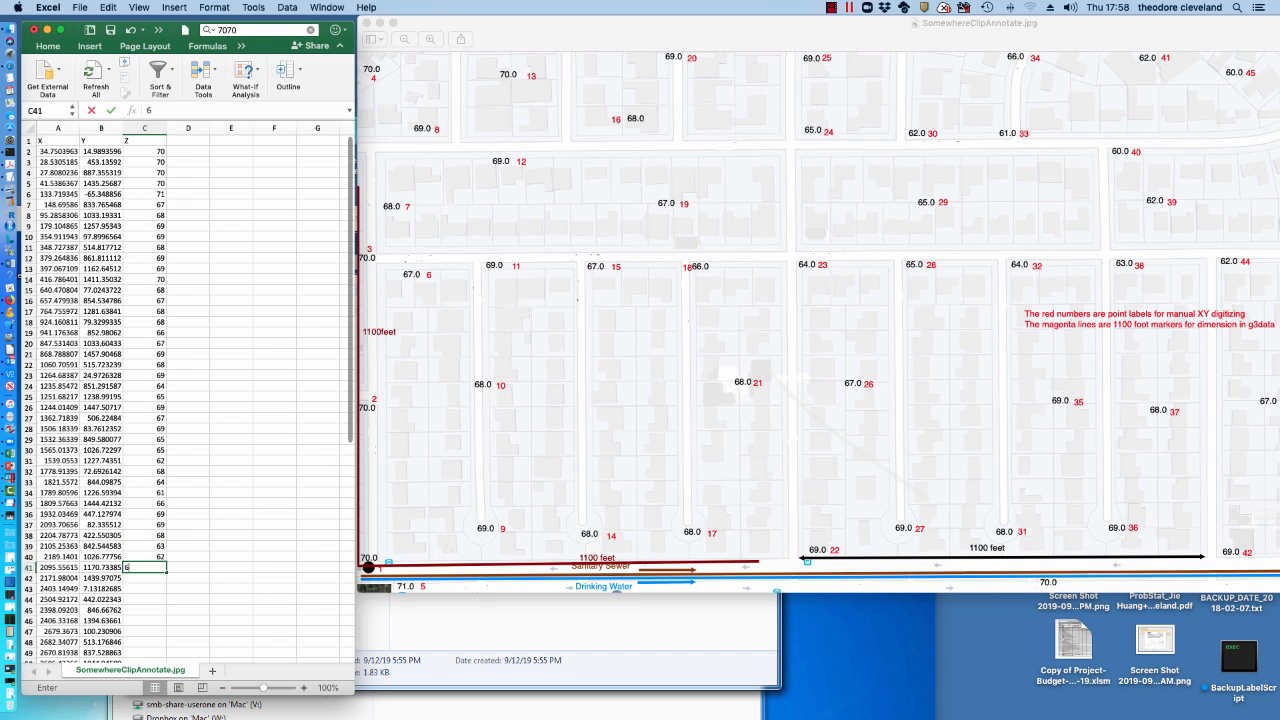
pyautogui.write('0')
pyautogui.press('Return')
pyautogui.write('62')
pyautogui.press('Return')
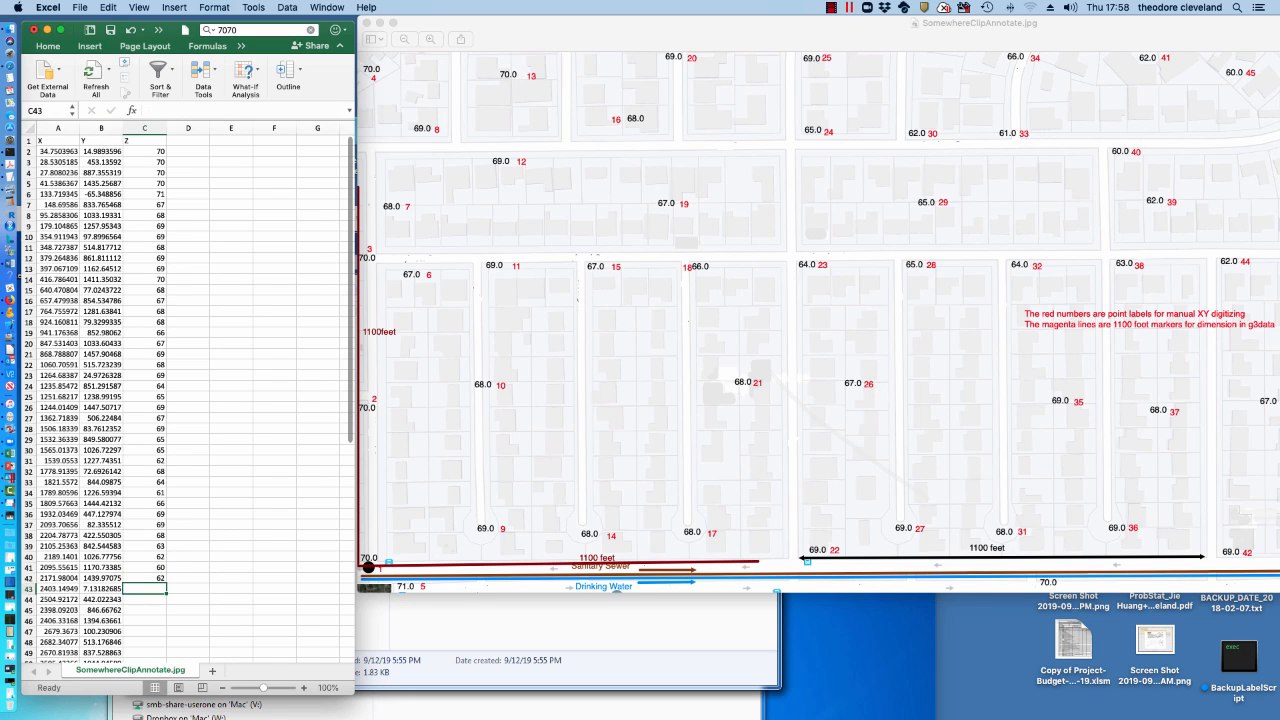
# Enter the elevations of points 42 to 44 in C43:C45 as 69, 67 and 62.
pyautogui.write('69')
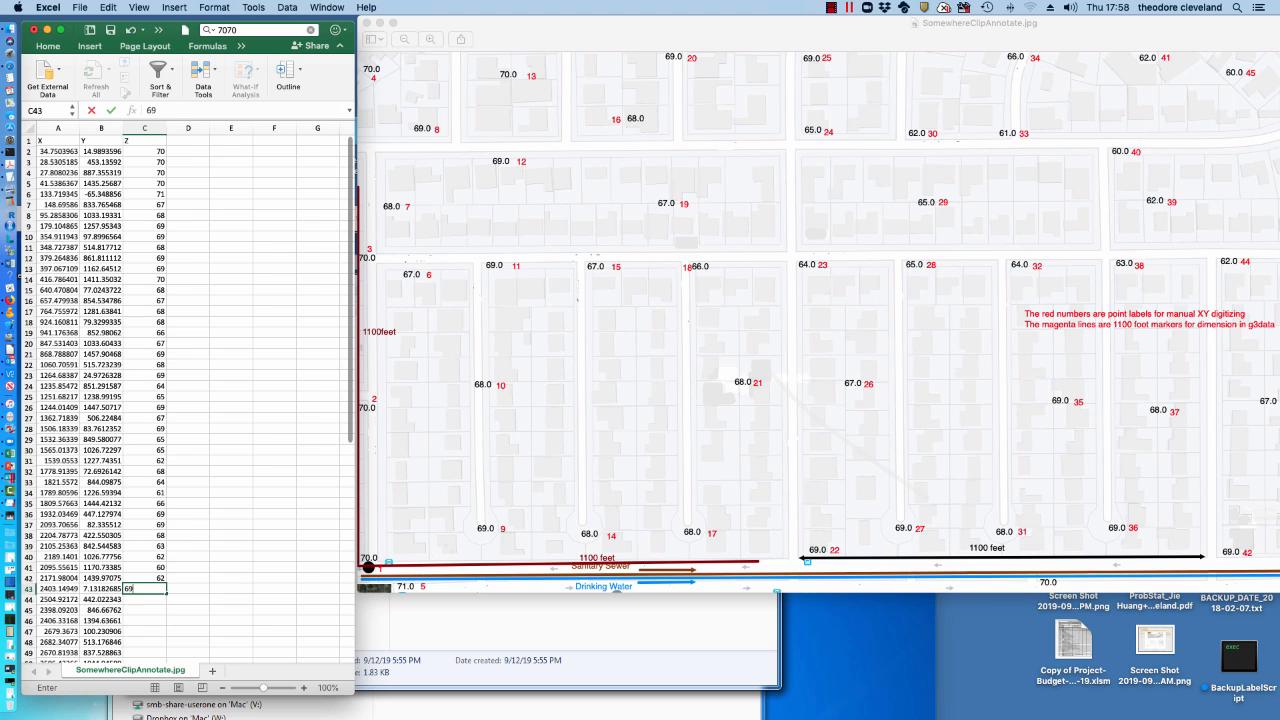
pyautogui.moveTo(700, 23); pyautogui.dragTo(559, 38)
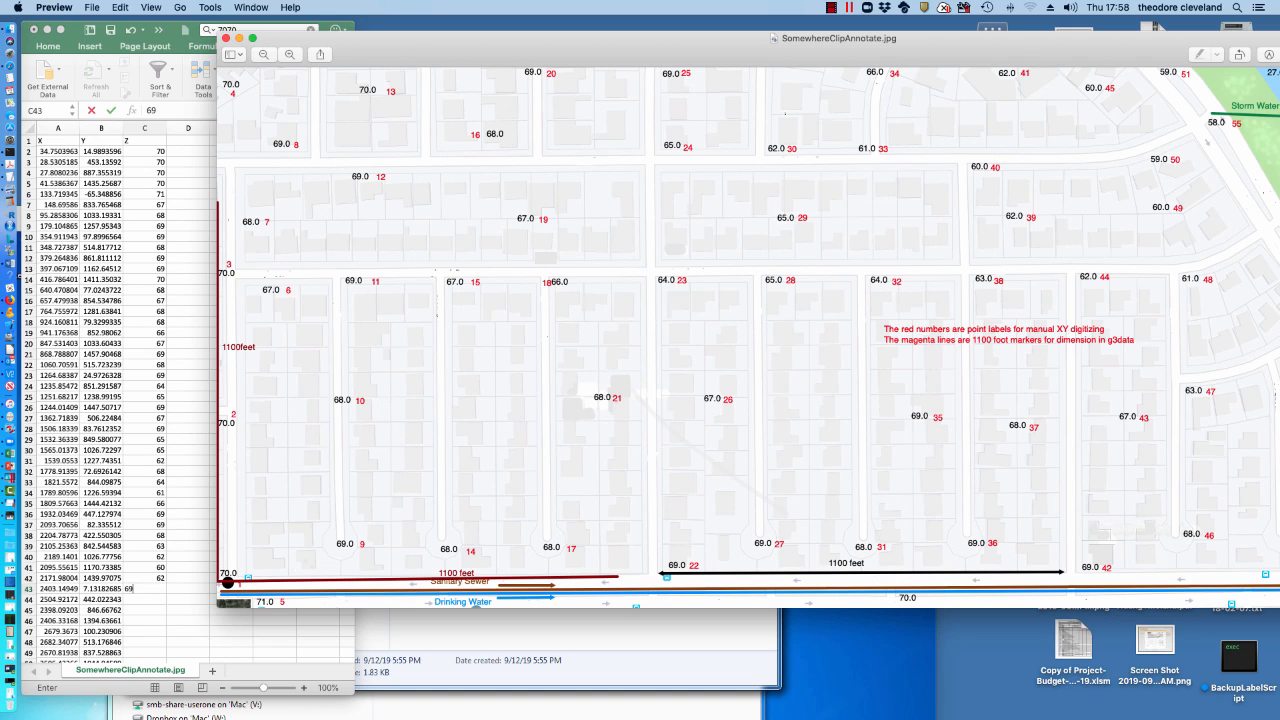
pyautogui.press('super+Tab')
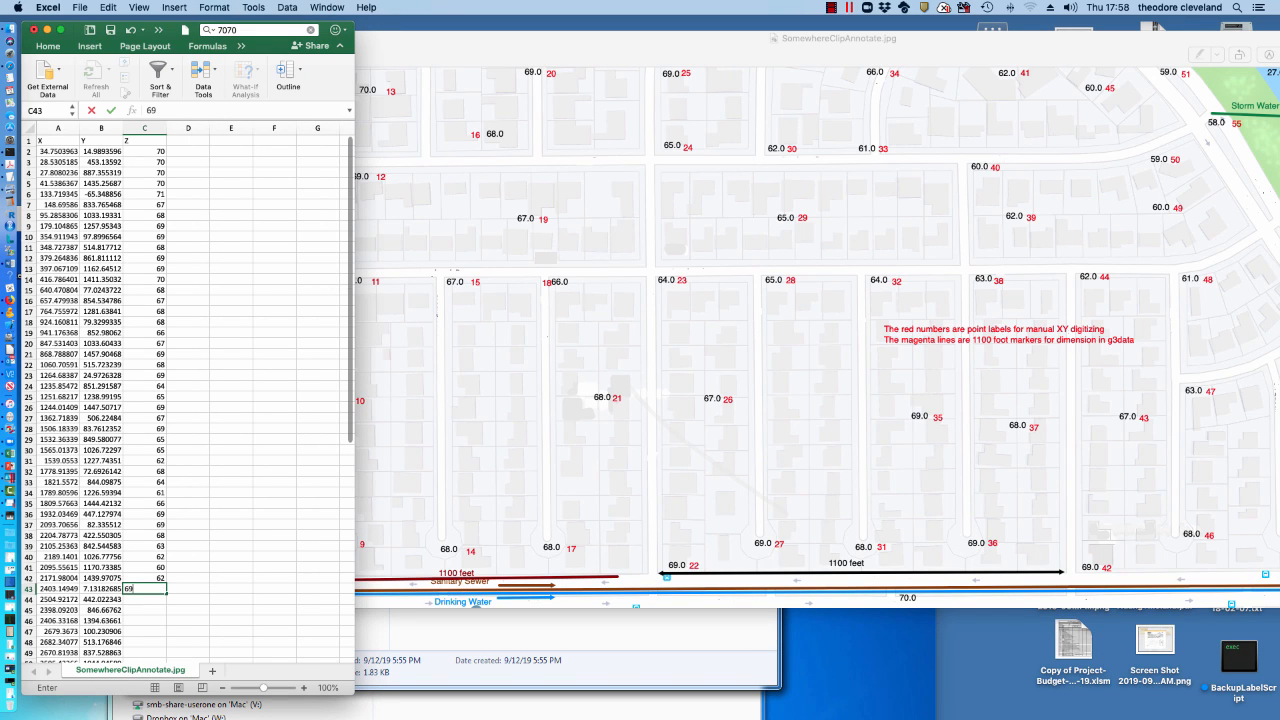
pyautogui.press('Return')
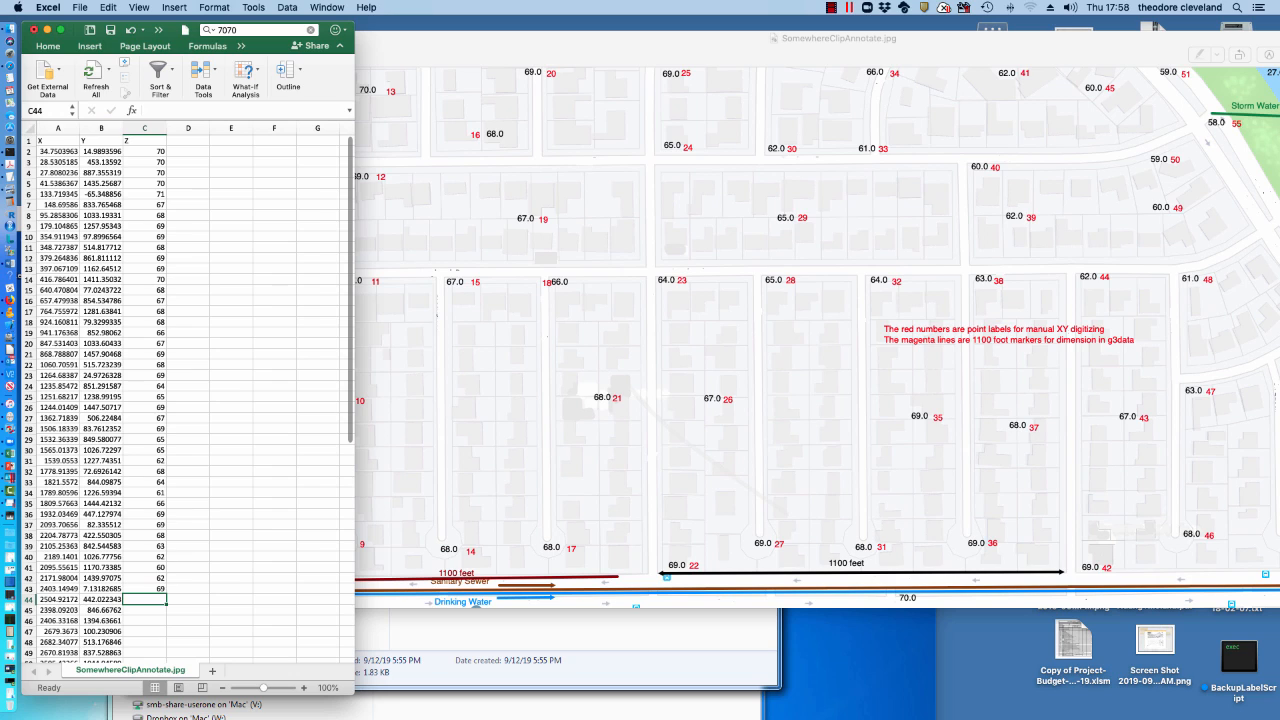
pyautogui.write('67')
pyautogui.press('Return')
pyautogui.write('62')
pyautogui.press('Return')
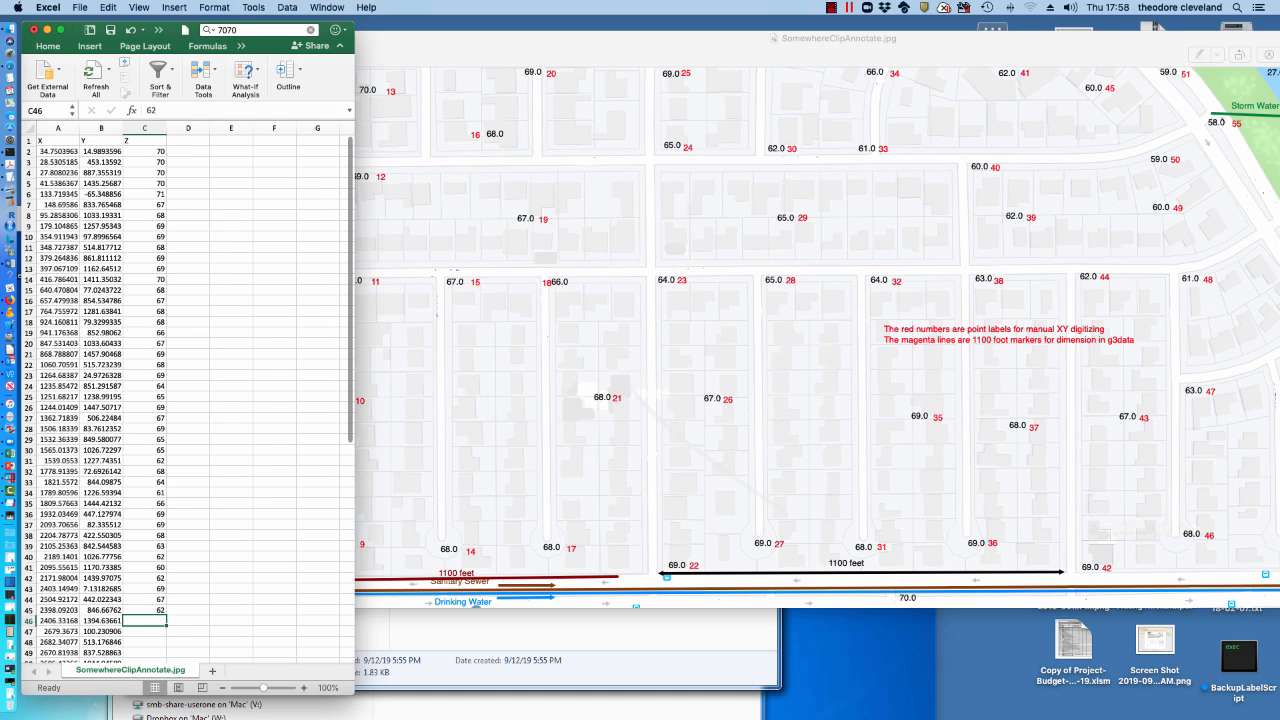
# Enter the elevations of points 45 to 47 in C46:C48 as 60, 68 and 63.
pyautogui.write('60')
pyautogui.press('Return')
pyautogui.write('68')
pyautogui.press('Return')
pyautogui.write('6')
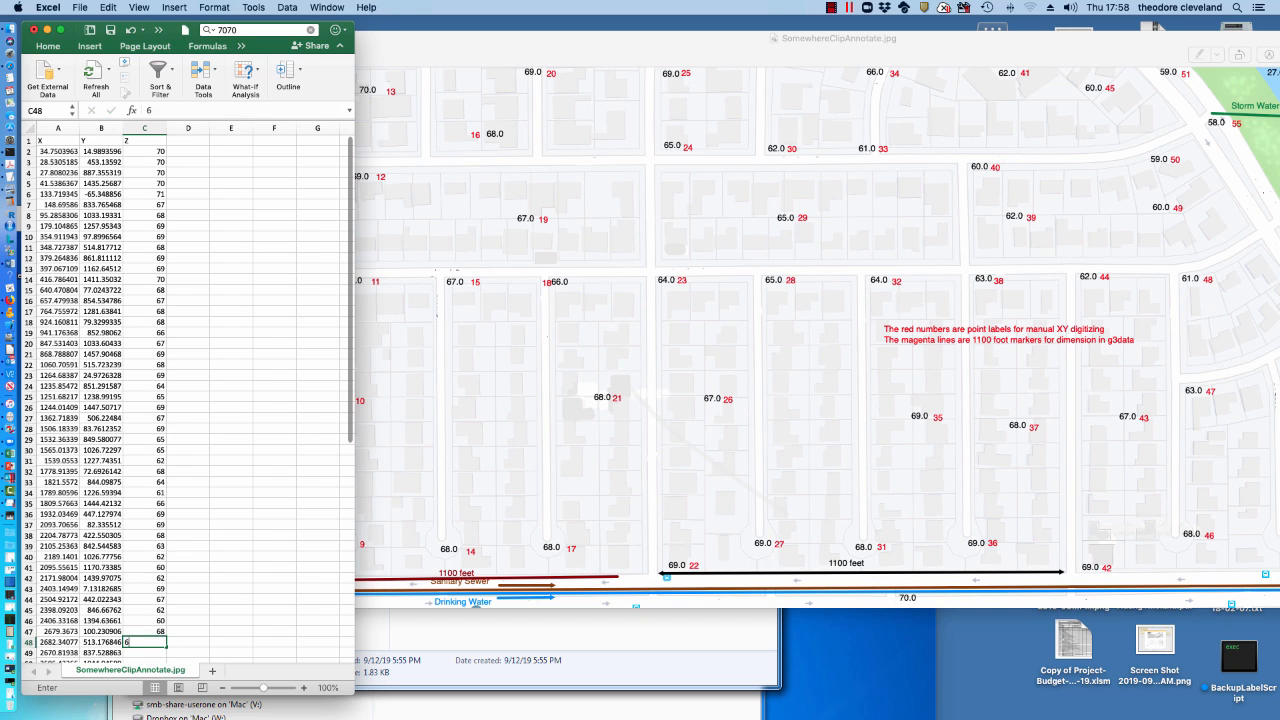
pyautogui.write('3')
pyautogui.press('Return')
# Enter the elevations of points 48 to 51 in C49:C52 as 61, 60, 59 and 59.
pyautogui.write('61')
pyautogui.press('Return')
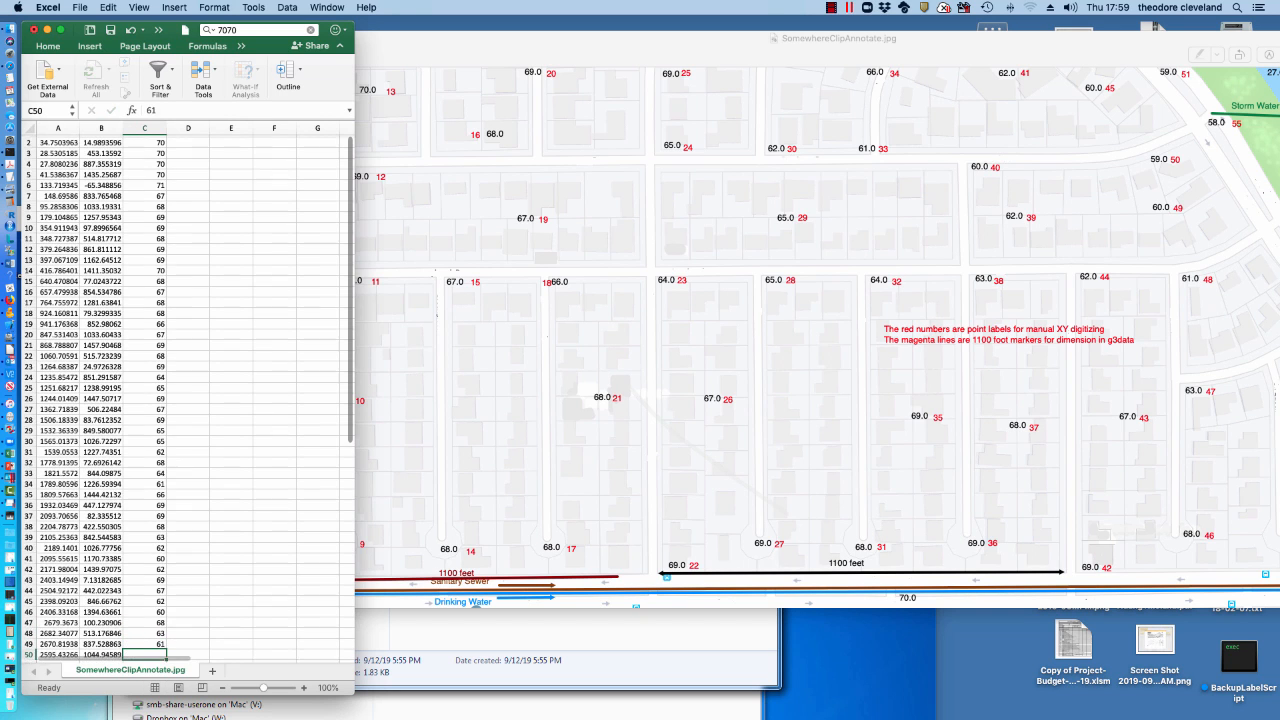
pyautogui.write('60')
pyautogui.press('Return')
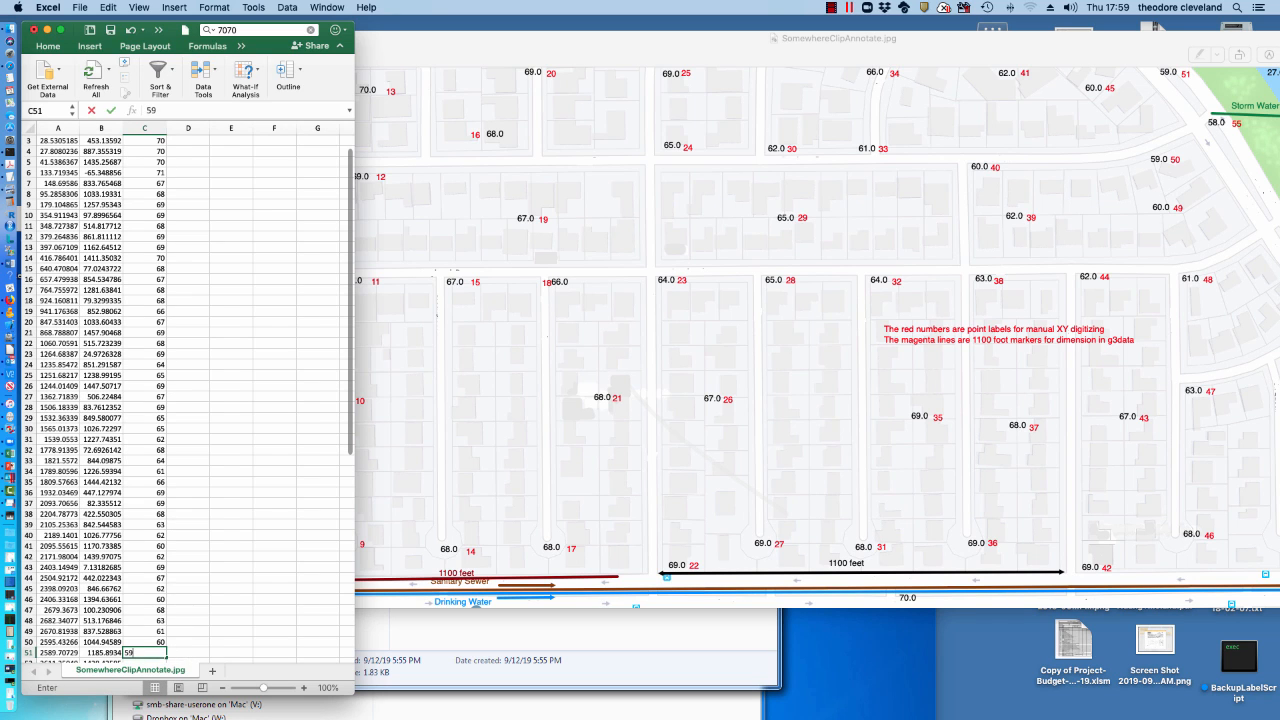
pyautogui.write('59')
pyautogui.press('Return')
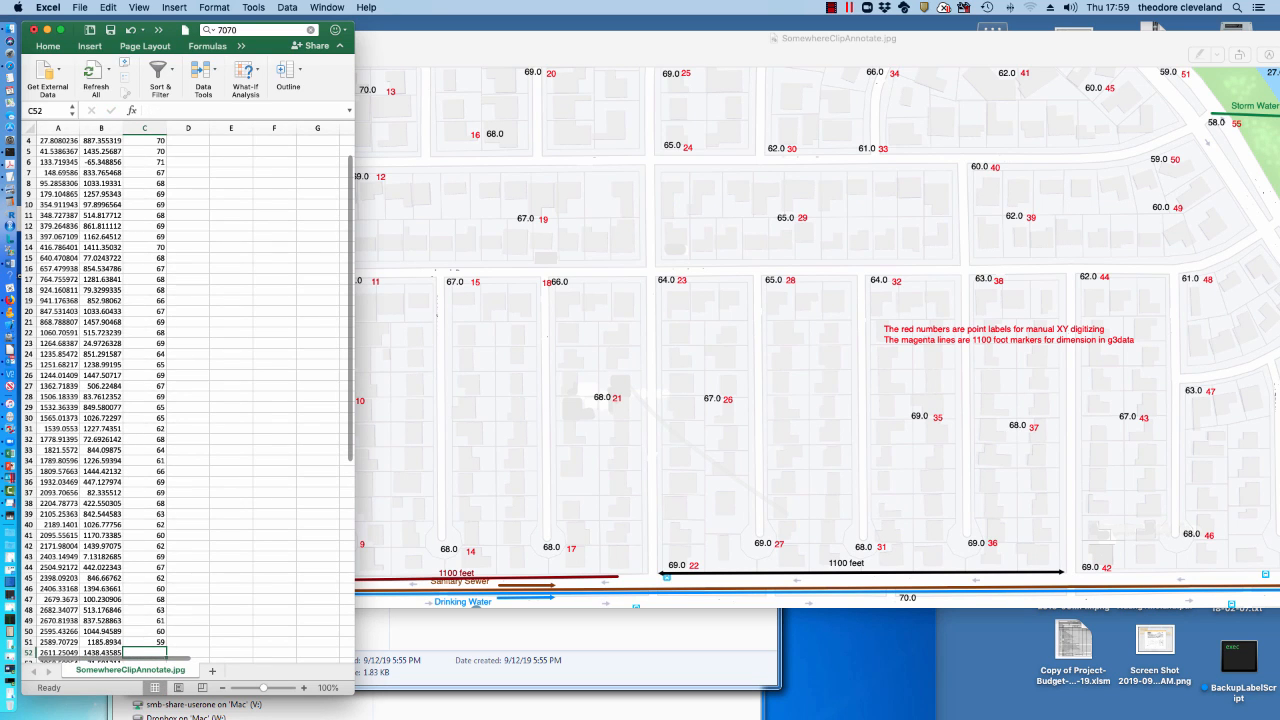
pyautogui.write('59')
pyautogui.press('Return')
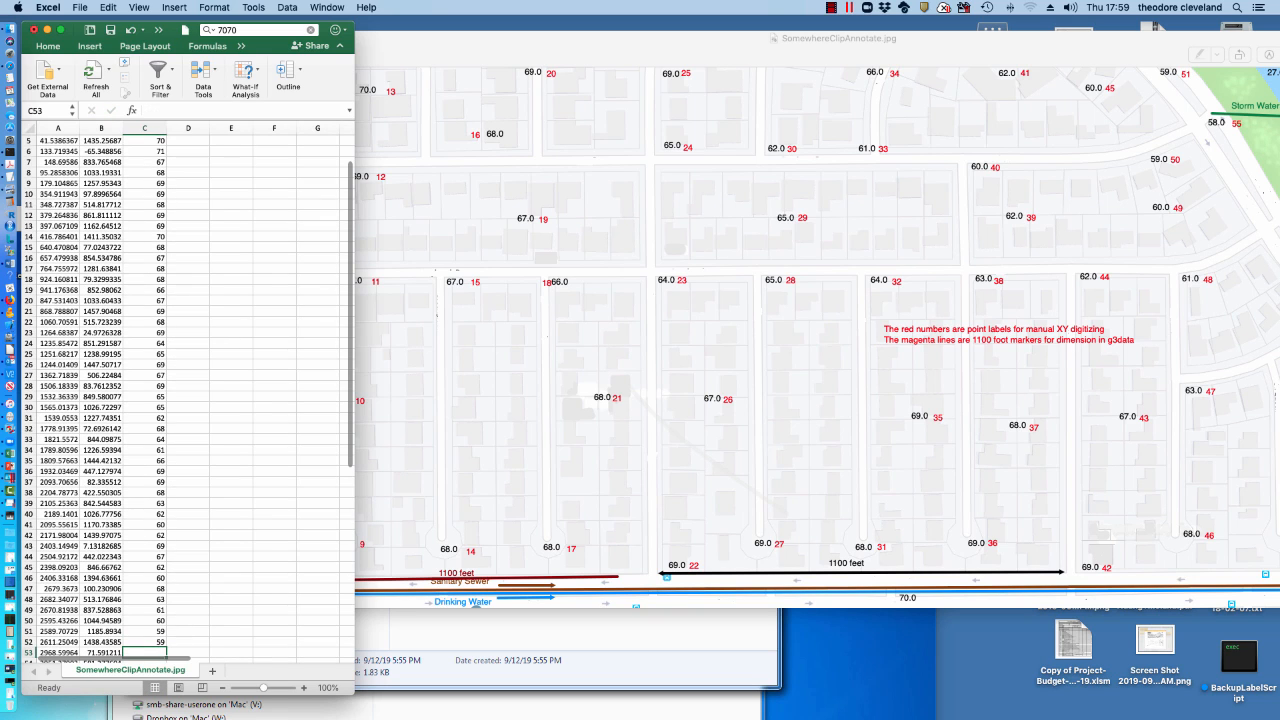
# Enter the elevations of points 52 to 55 in C53:C56 as 67, 61, 59 and 58.
pyautogui.moveTo(700, 38); pyautogui.dragTo(521, 48)
pyautogui.click(322, 31)
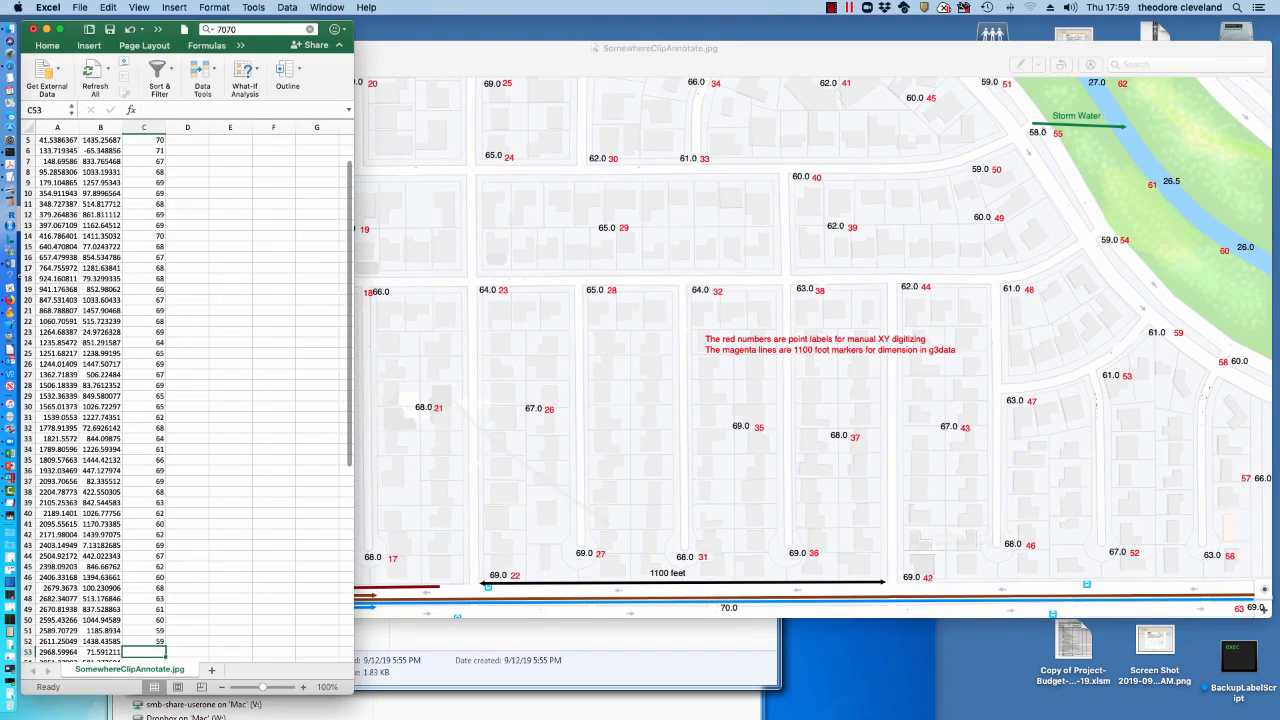
pyautogui.press('Down')
pyautogui.press('Down')
pyautogui.press('Down')
pyautogui.press('Down')
pyautogui.press('Down')
pyautogui.press('Down')
pyautogui.press('Down')
pyautogui.press('Down')
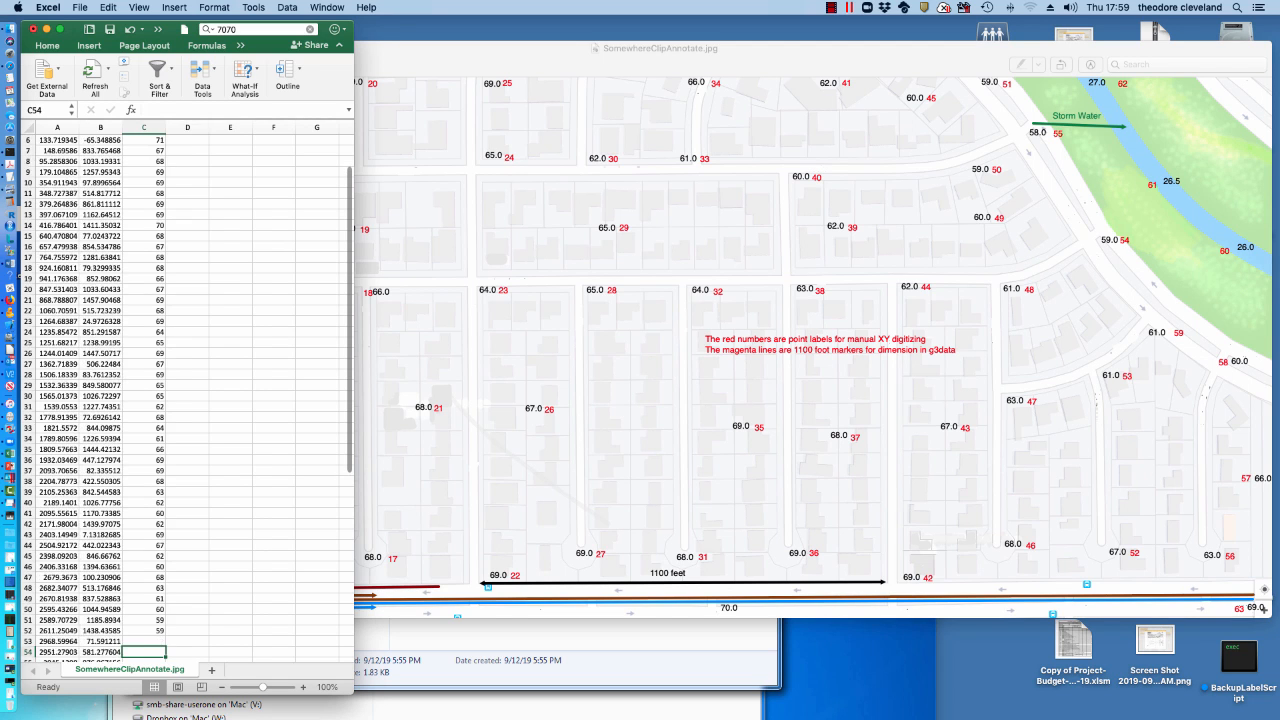
pyautogui.press('Up')
pyautogui.press('Up')
pyautogui.press('Up')
pyautogui.press('Up')
pyautogui.press('Up')
pyautogui.press('Up')
pyautogui.press('Up')
pyautogui.press('Up')
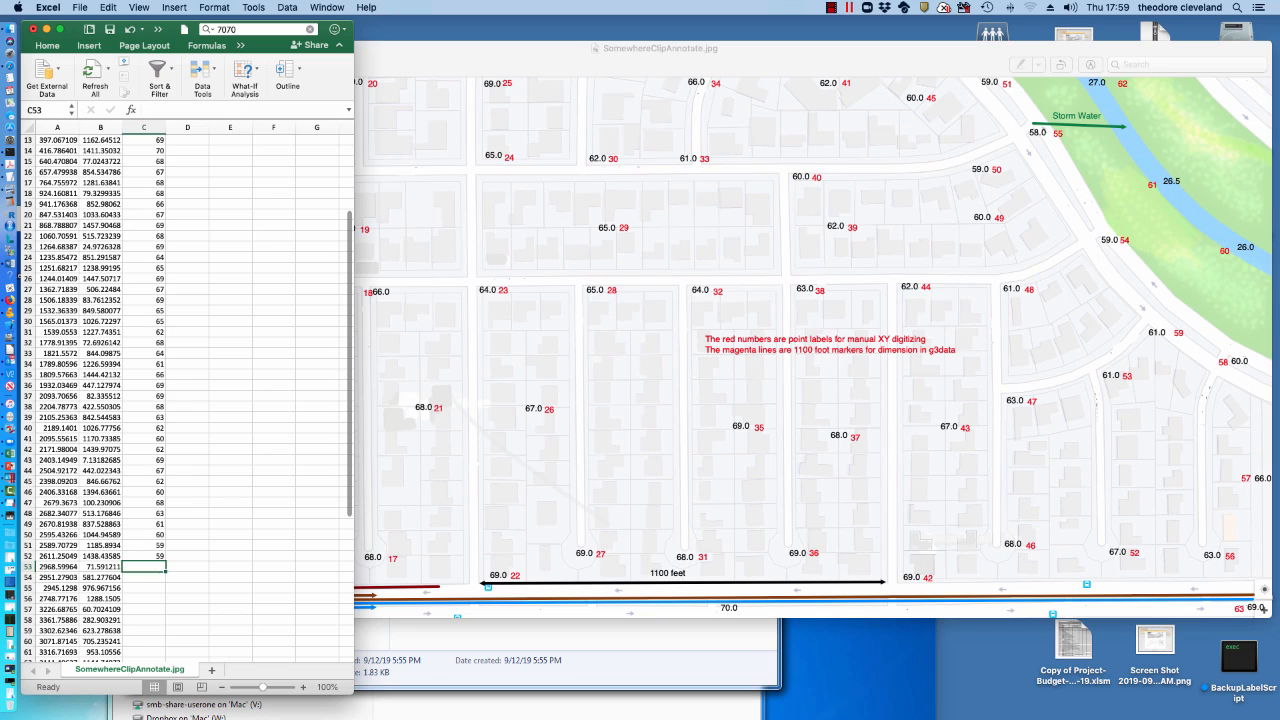
pyautogui.write('67')
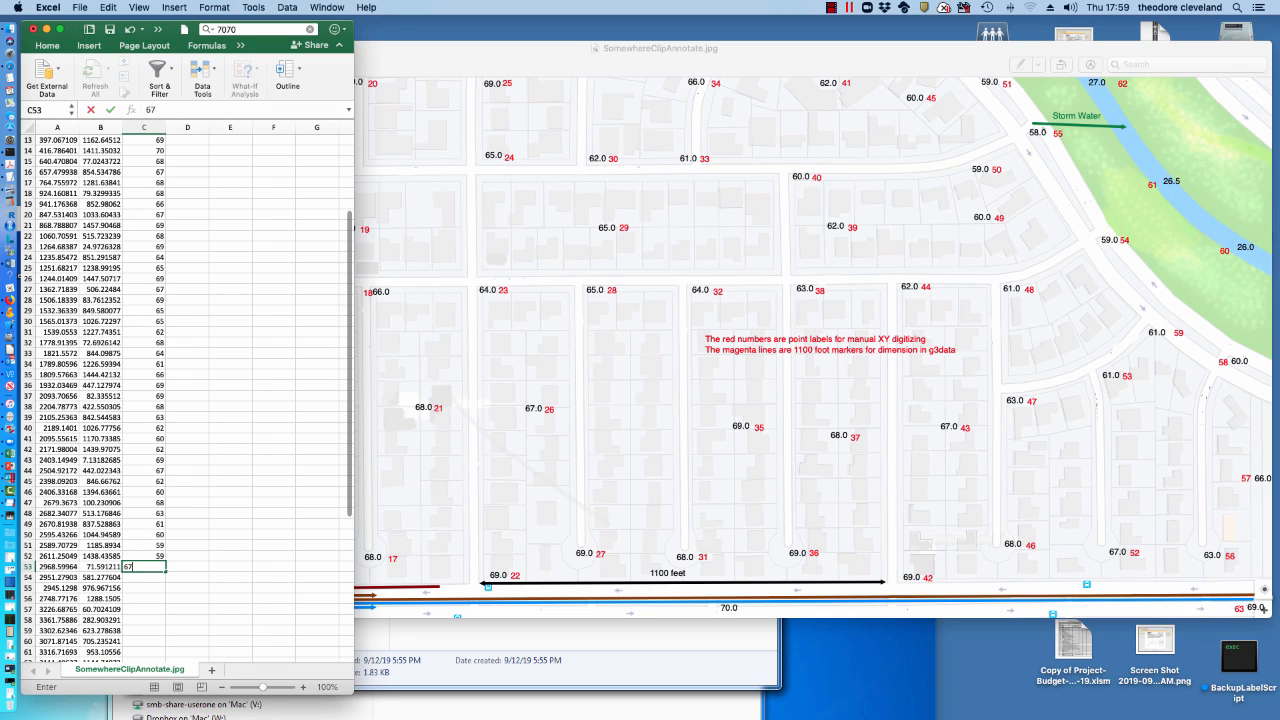
pyautogui.press('Return')
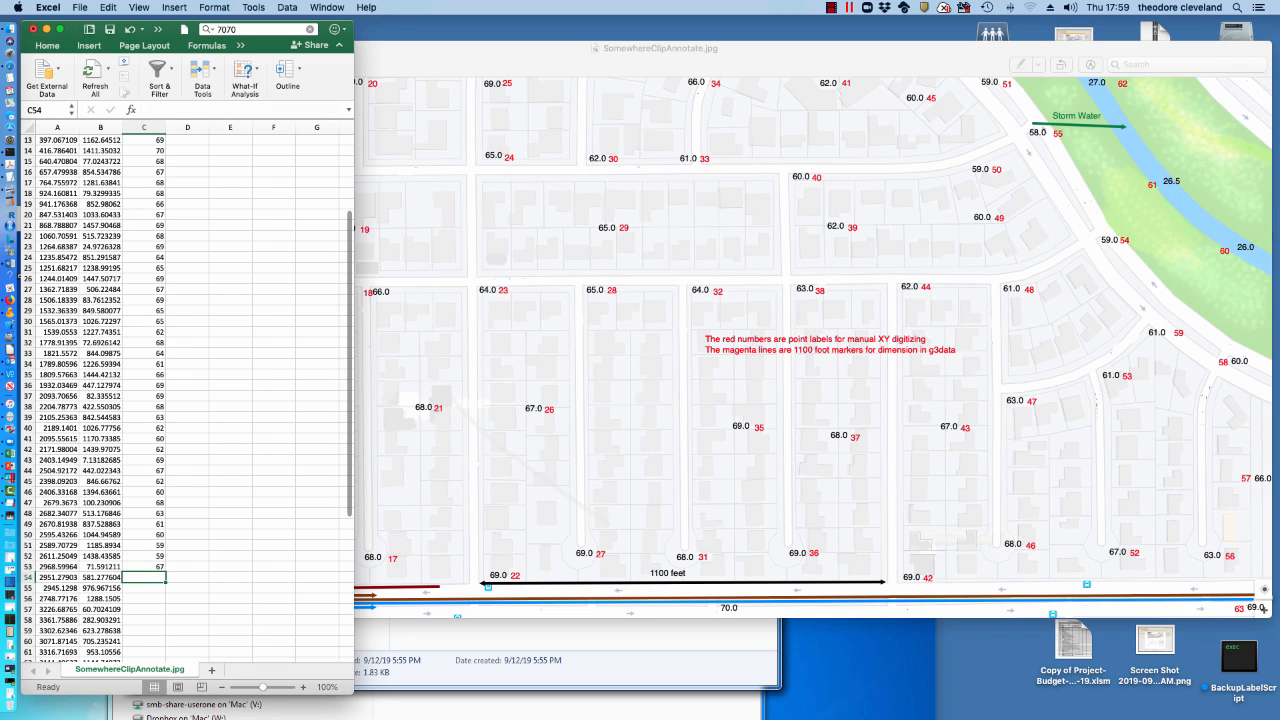
pyautogui.write('61')
pyautogui.press('Return')
pyautogui.write('59')
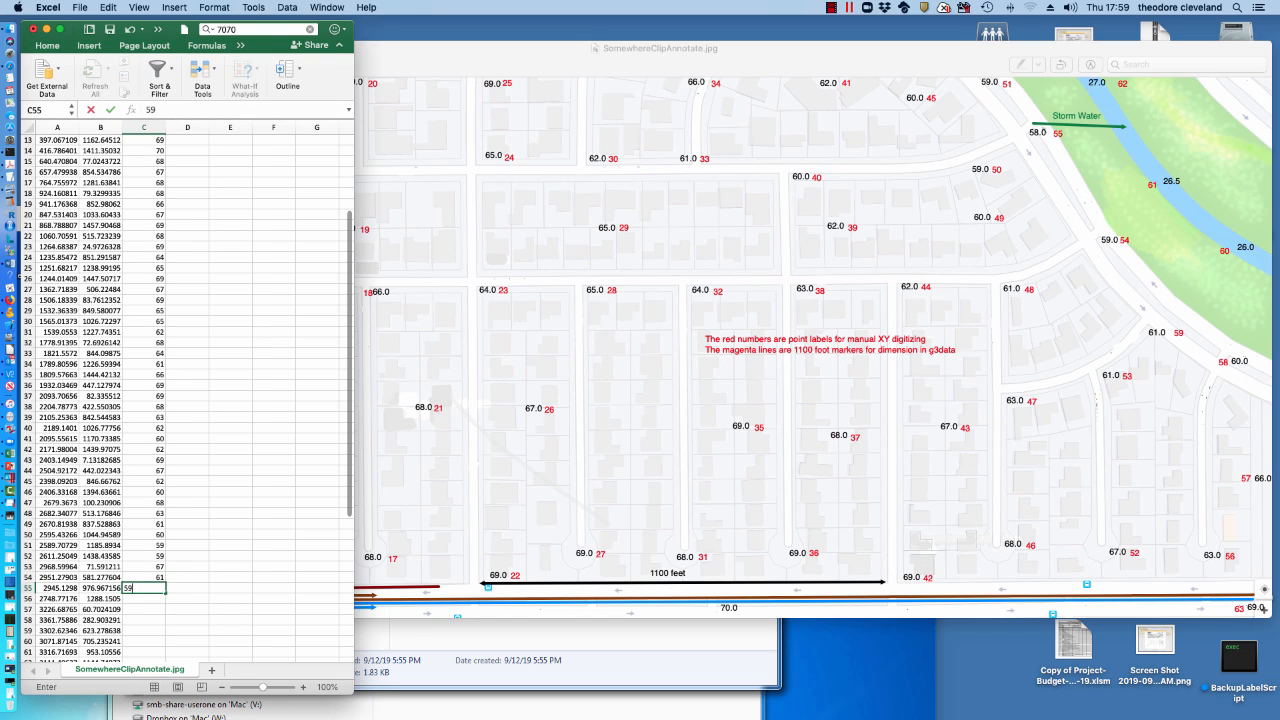
pyautogui.press('Return')
pyautogui.write('58')
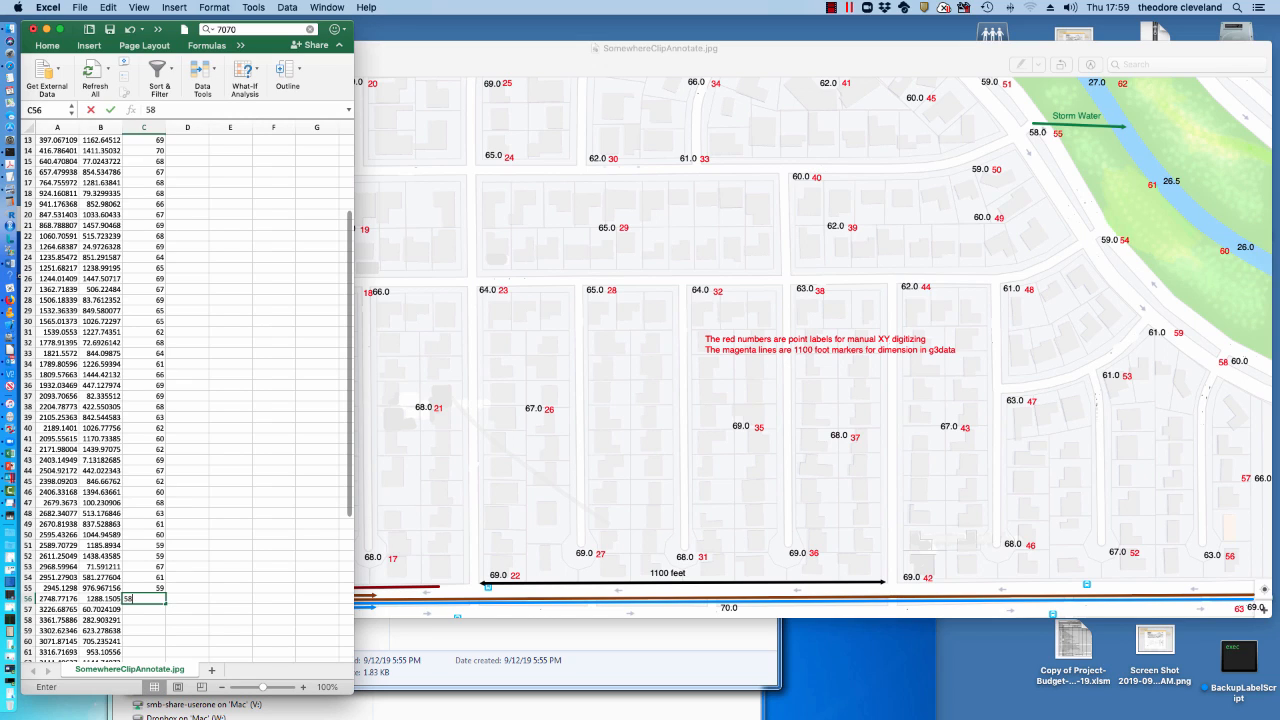
pyautogui.press('Return')
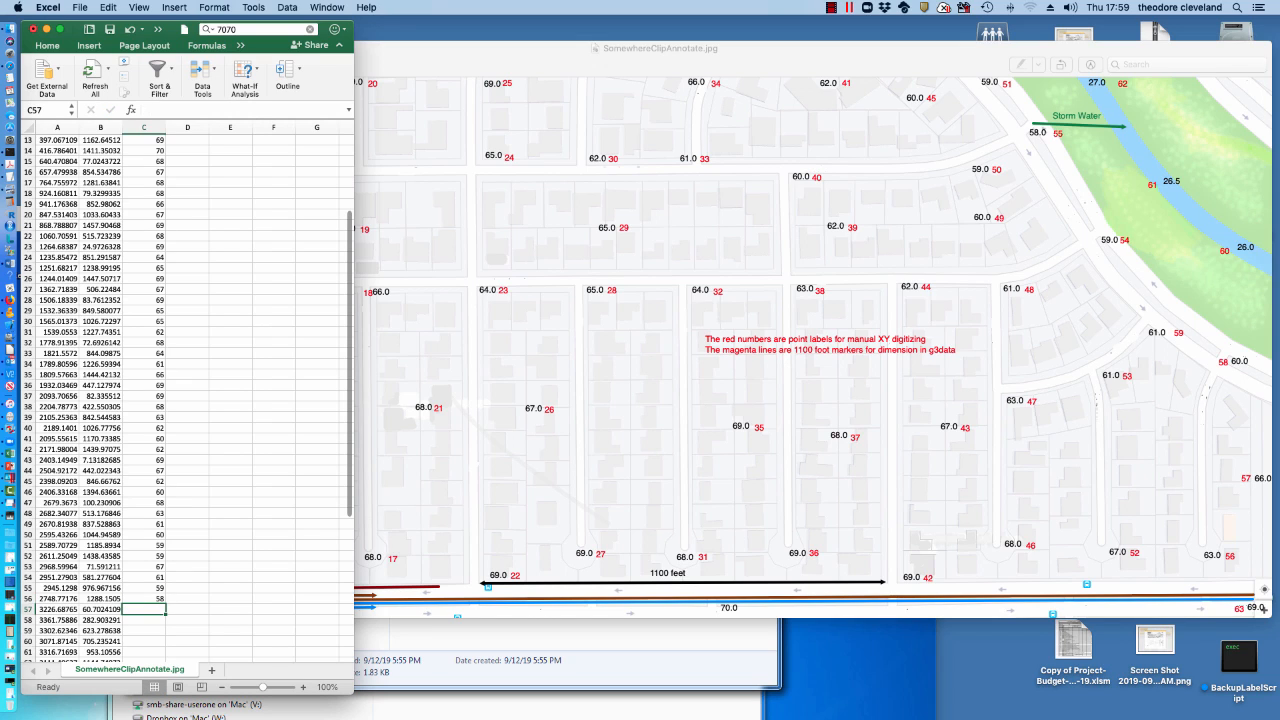
# Enter the elevations of points 56 to 60 in C57:C61 as 63, 66, 60, 61 and 26.
pyautogui.write('63')
pyautogui.press('Return')
pyautogui.write('66')
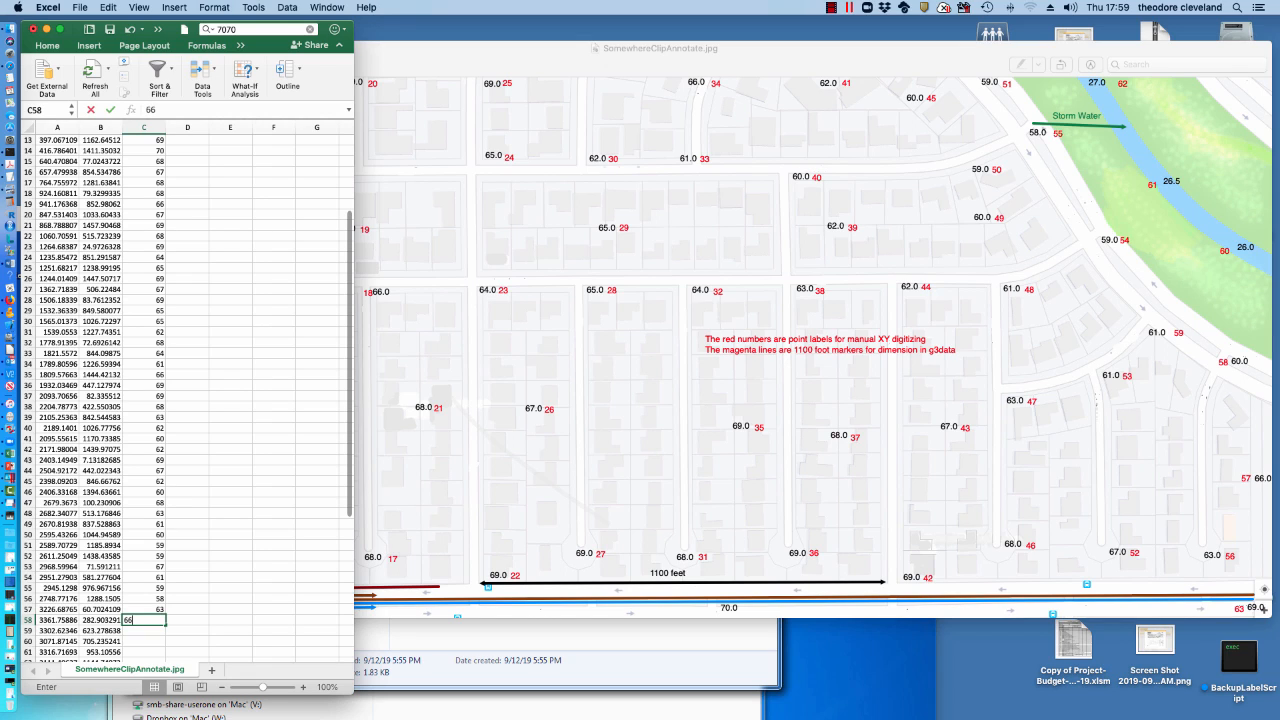
pyautogui.press('Return')
pyautogui.write('60')
pyautogui.press('Return')
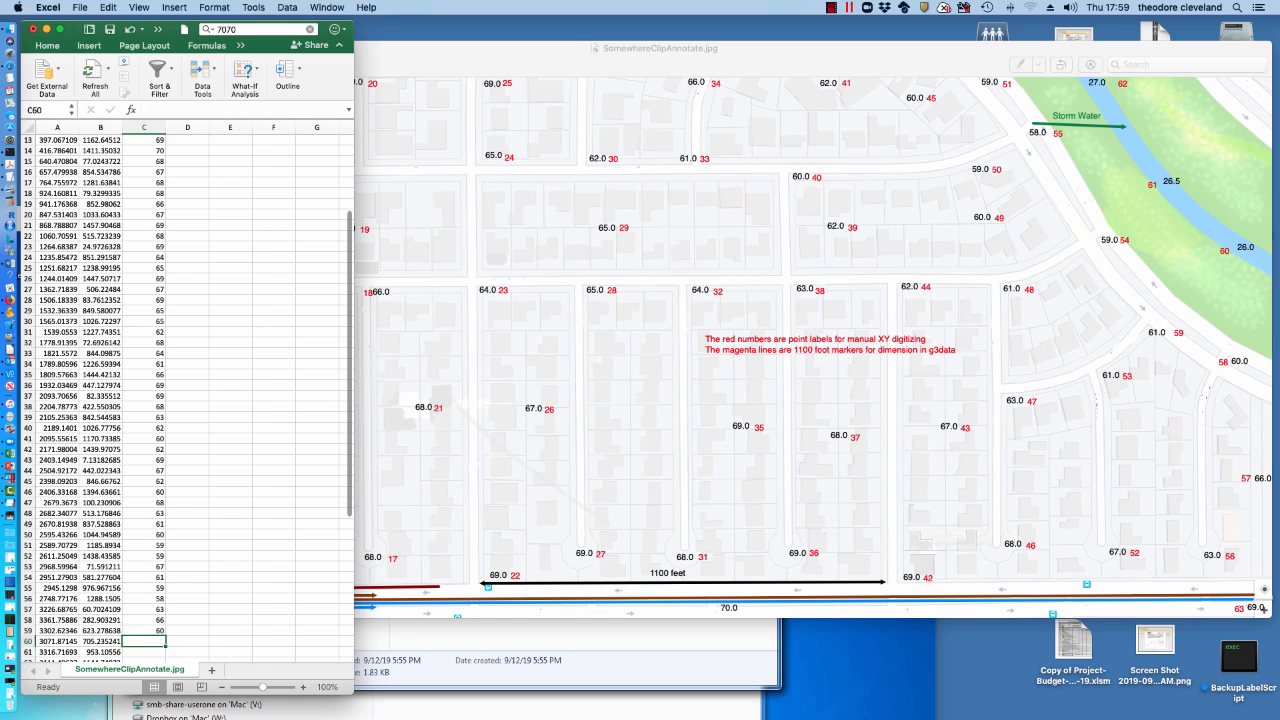
pyautogui.write('61')
pyautogui.press('Return')
pyautogui.write('26')
pyautogui.press('Return')
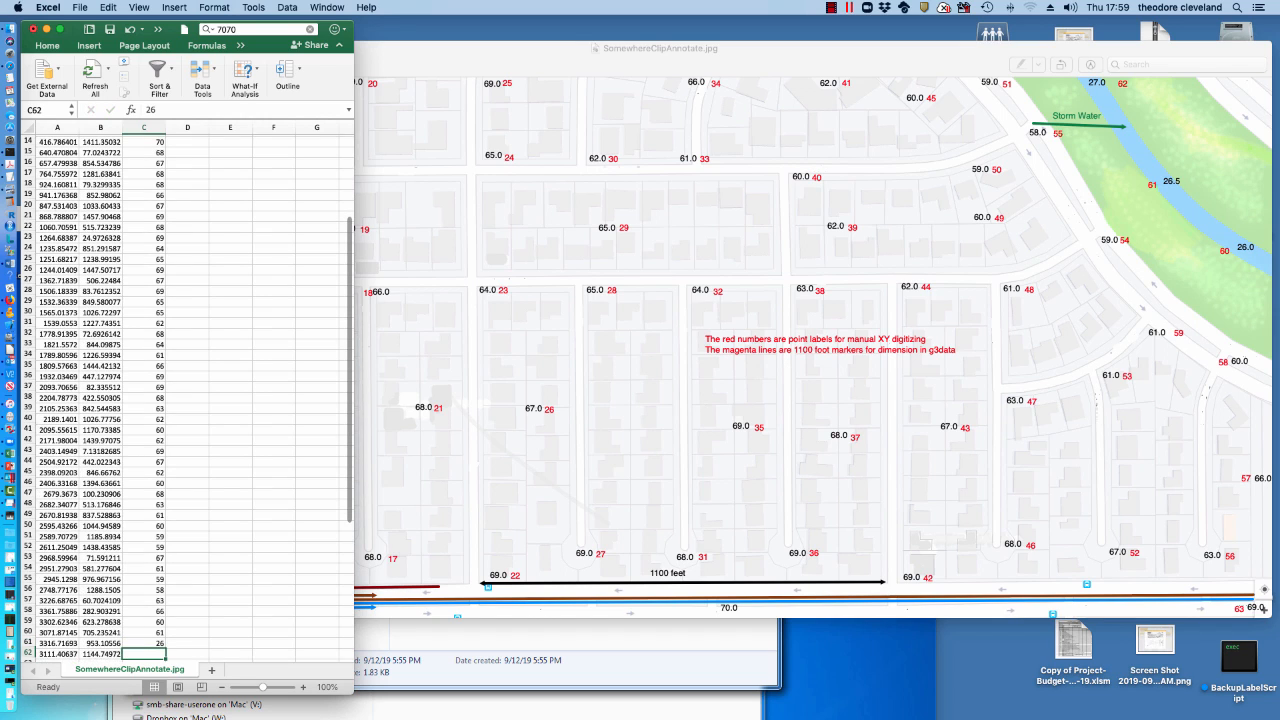
# Enter the elevations of points 61 to 63 in C62:C64 as 26.5, 27 and 69.
pyautogui.write('26.5')
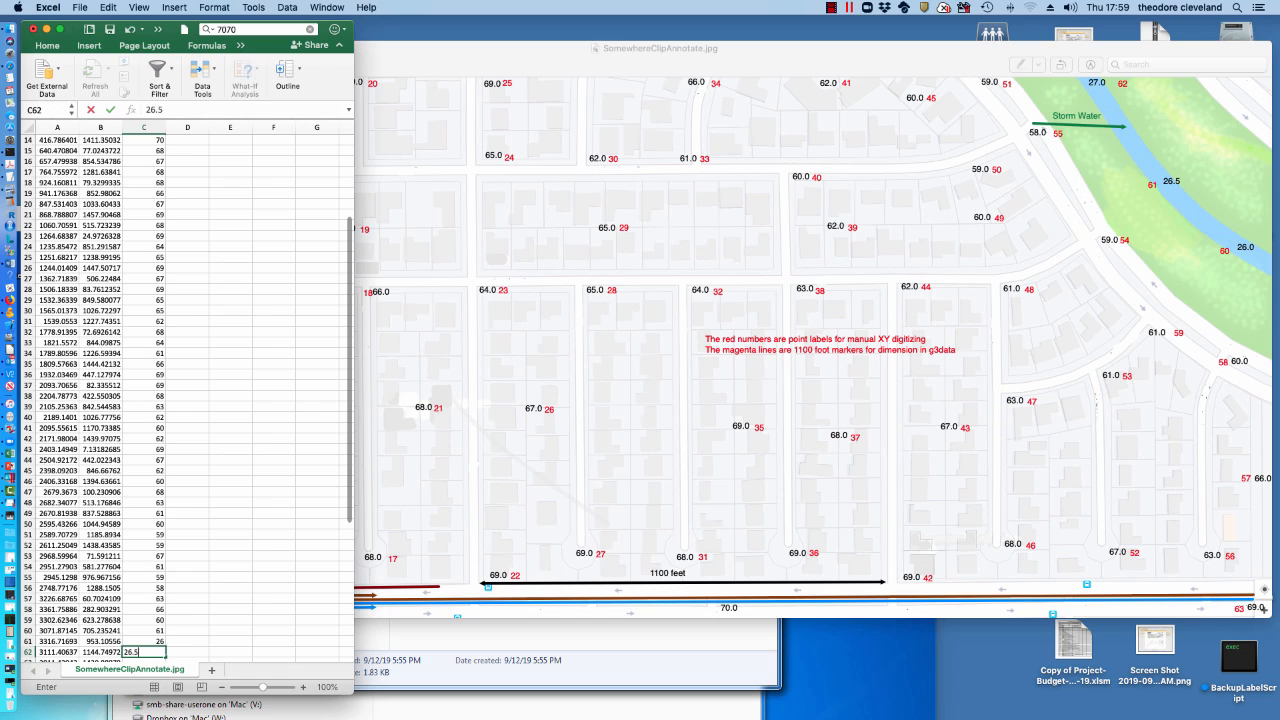
pyautogui.press('Return')
pyautogui.write('27')
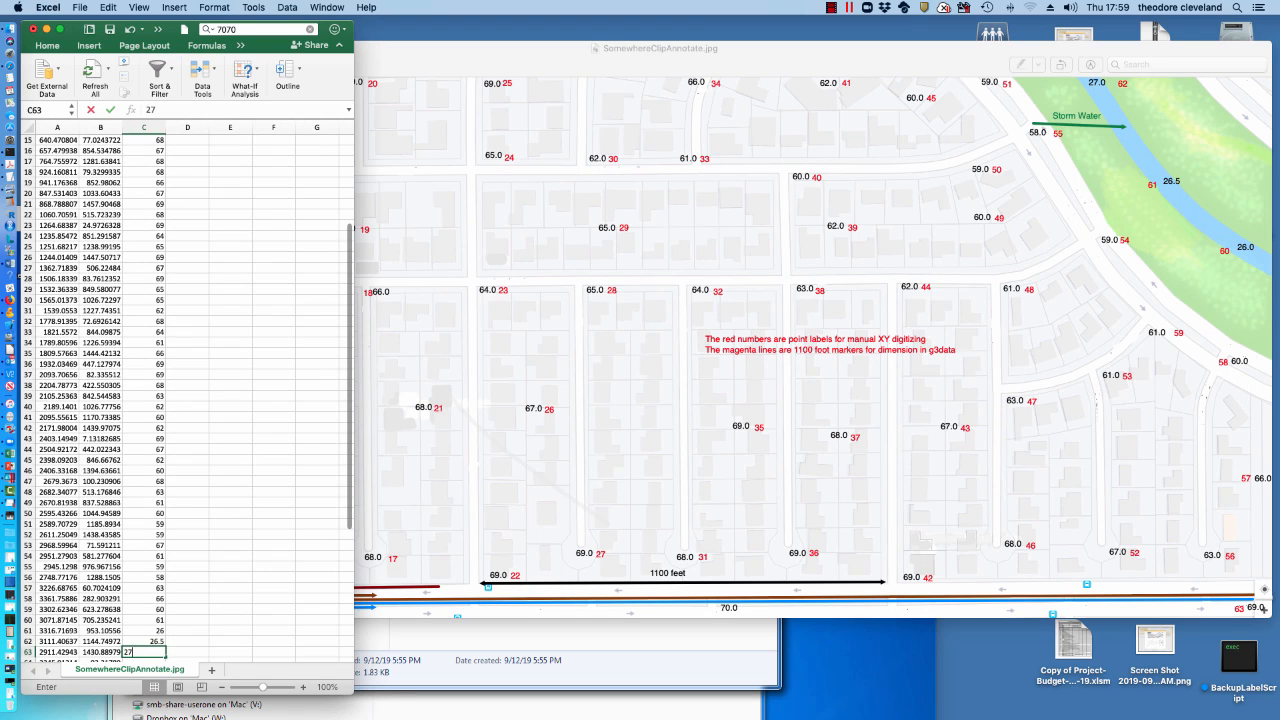
pyautogui.press('Return')
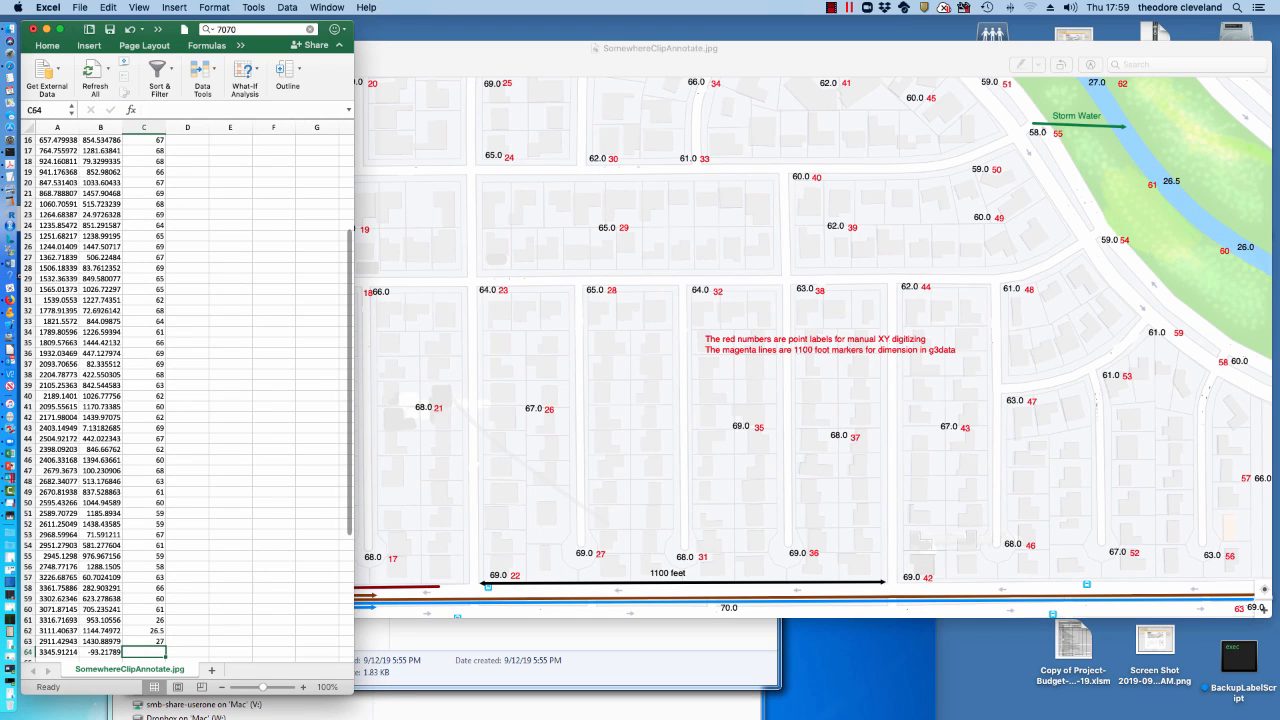
pyautogui.write('69')
pyautogui.press('Return')
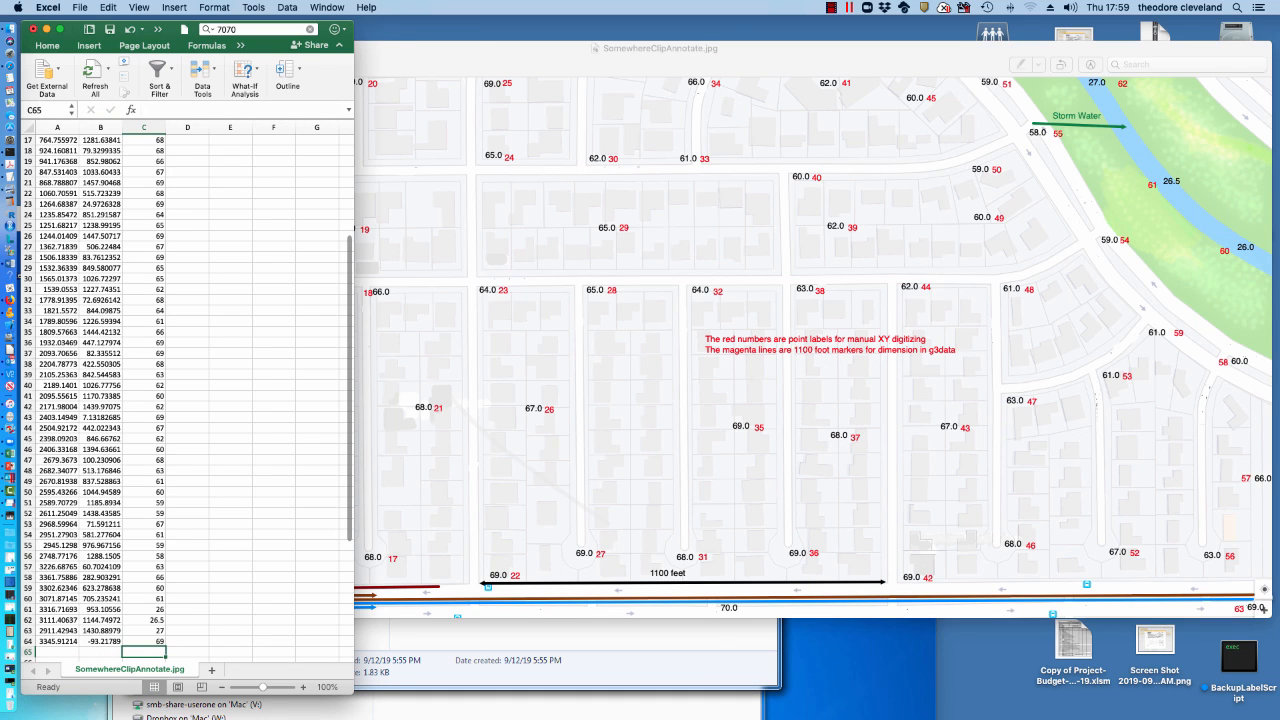
# Save the workbook, keeping the tab-delimited text format, and close it after checking the XYZ rows.
pyautogui.moveTo(267, 44); pyautogui.dragTo(636, 56)
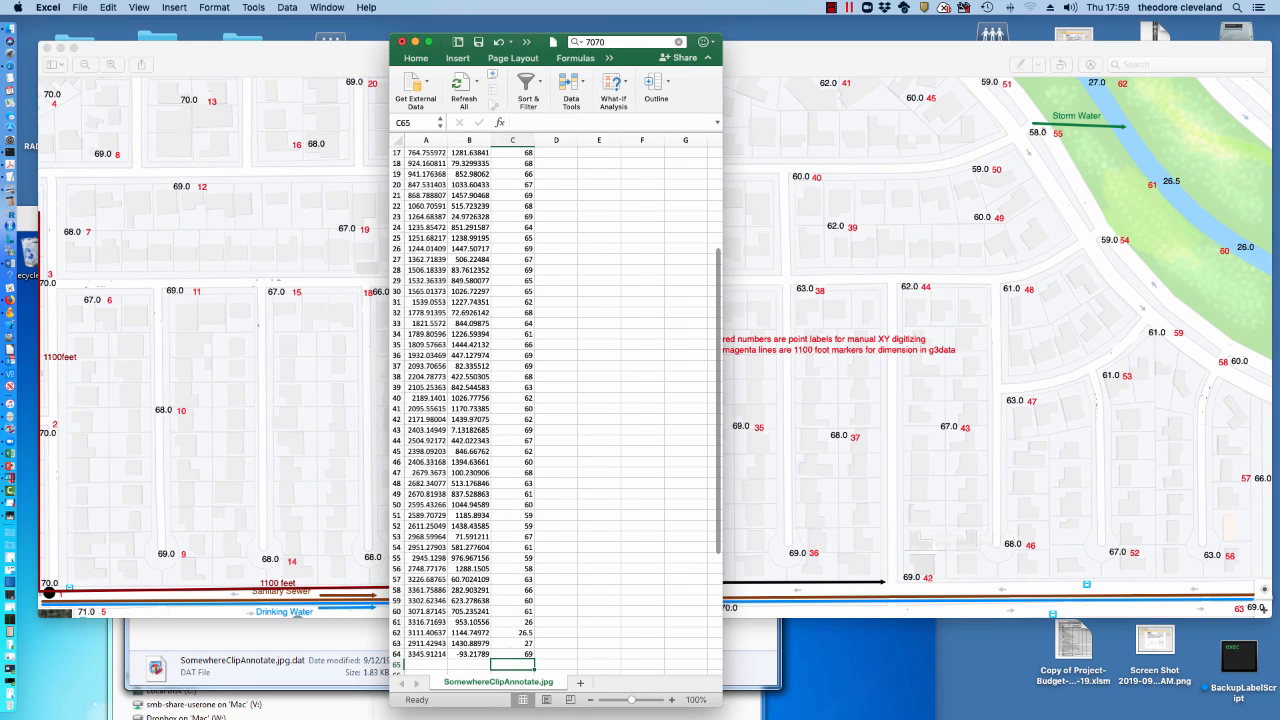
pyautogui.scroll(5, 556, 400)
pyautogui.hscroll(4, 556, 400)
pyautogui.press('super+s')
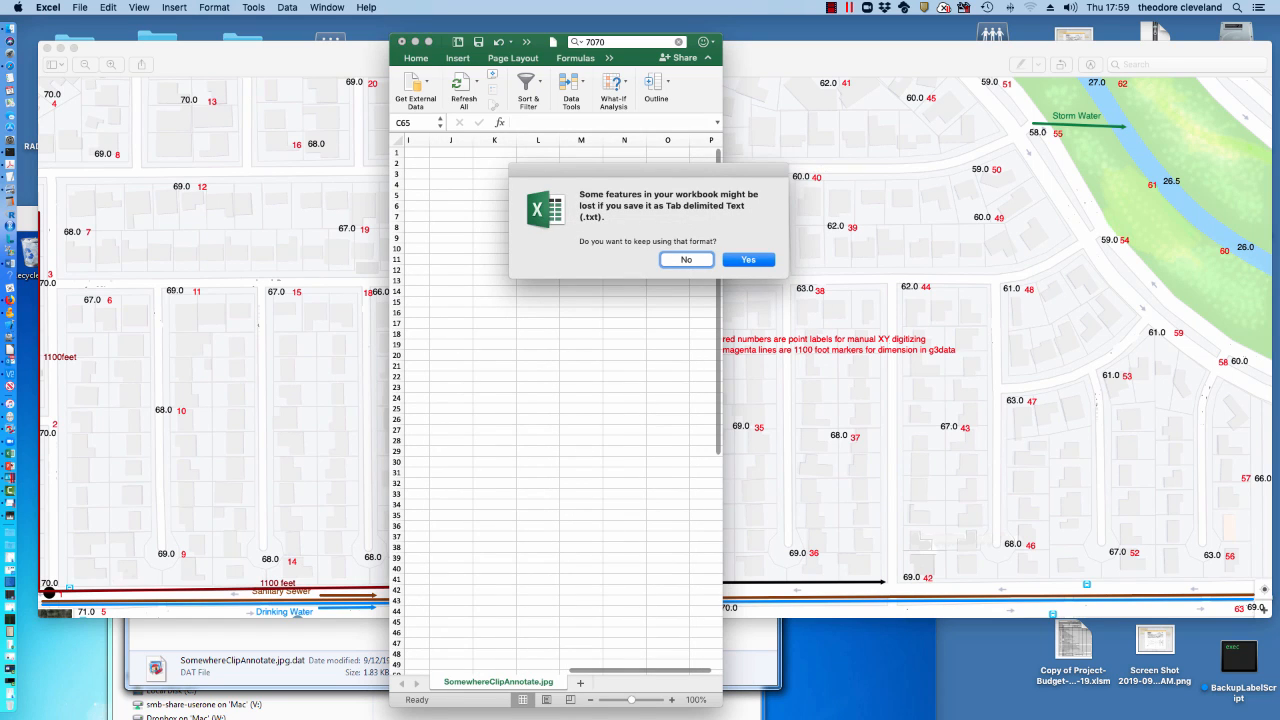
pyautogui.press('Return')
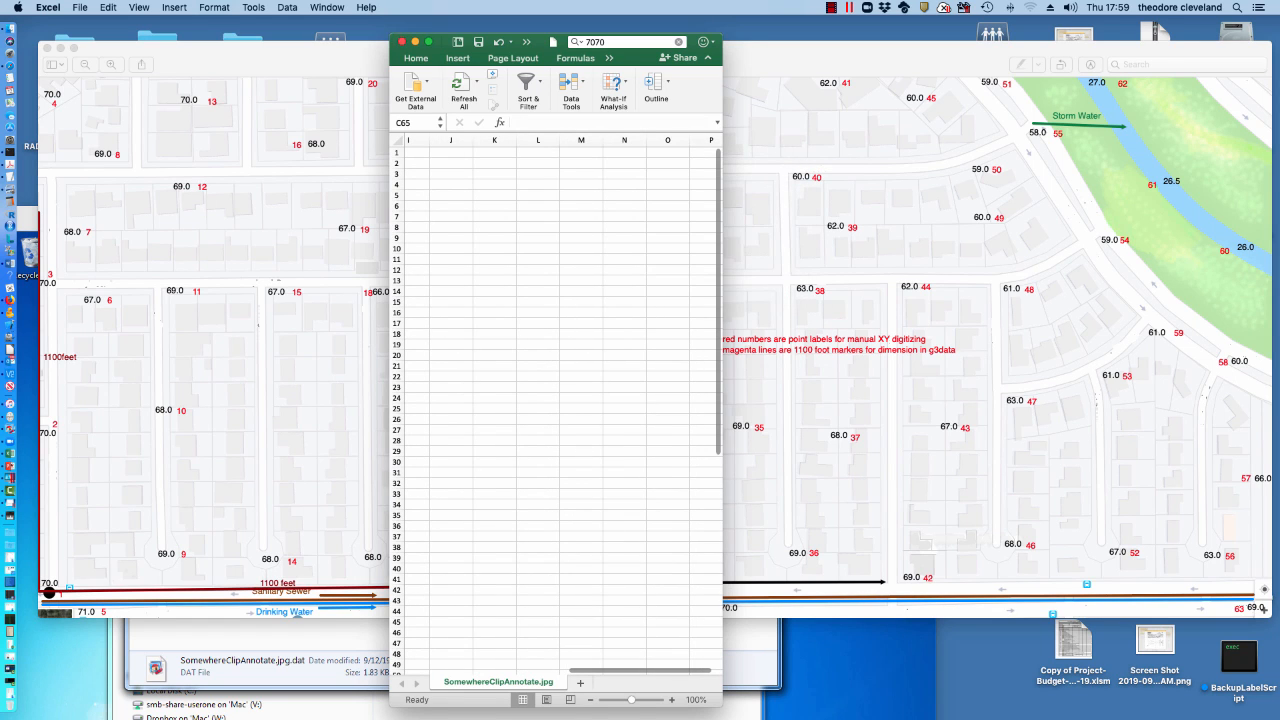
pyautogui.hscroll(-4, 556, 405)
pyautogui.scroll(-3, 556, 405)
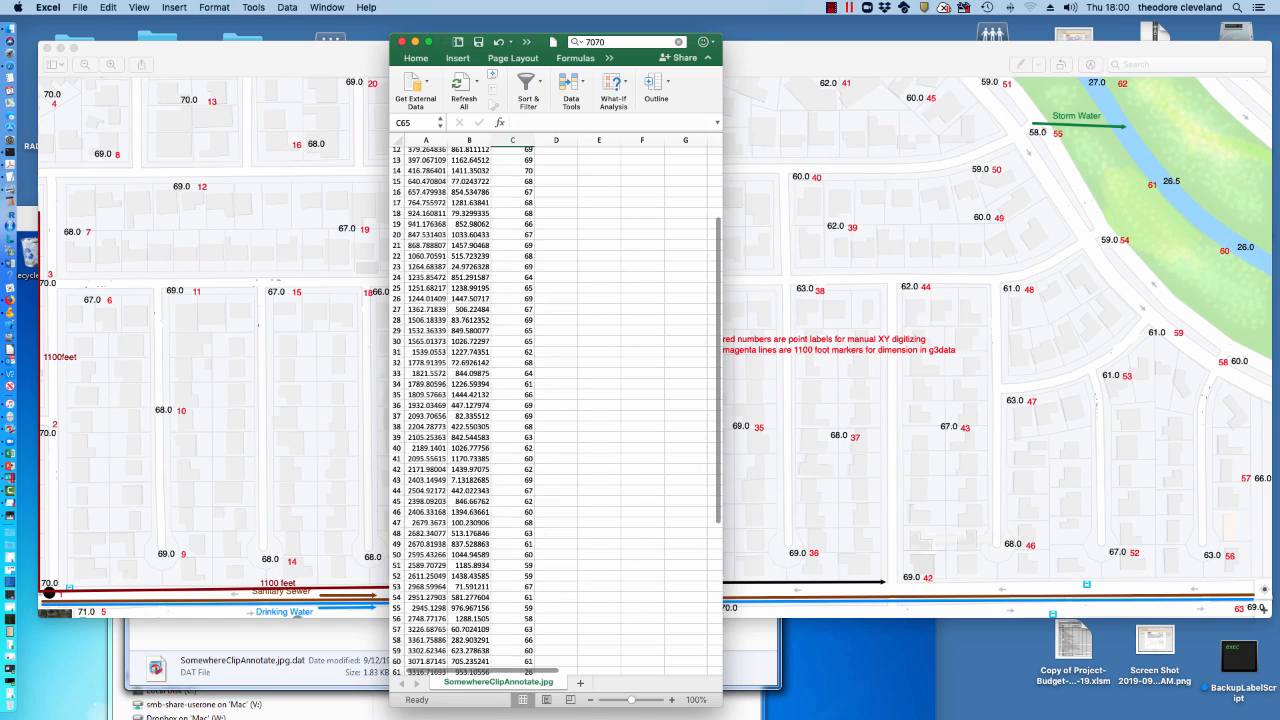
pyautogui.scroll(-5, 556, 405)
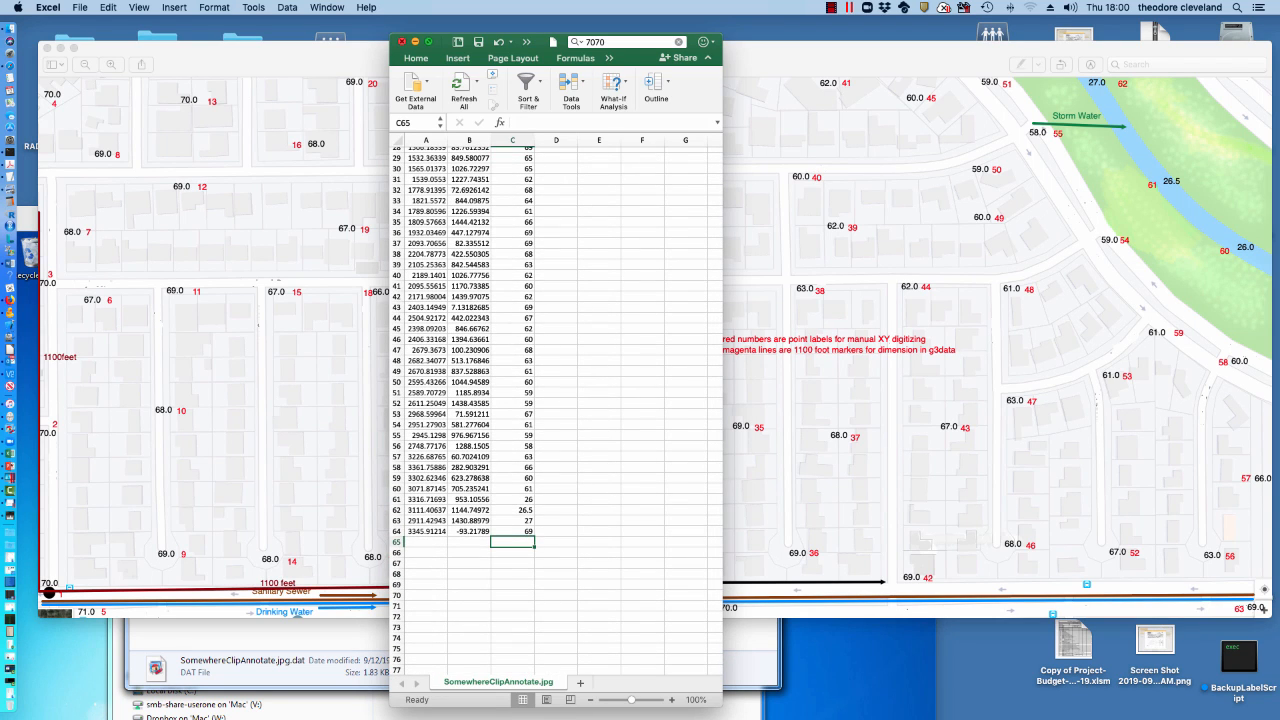
pyautogui.click(402, 42)
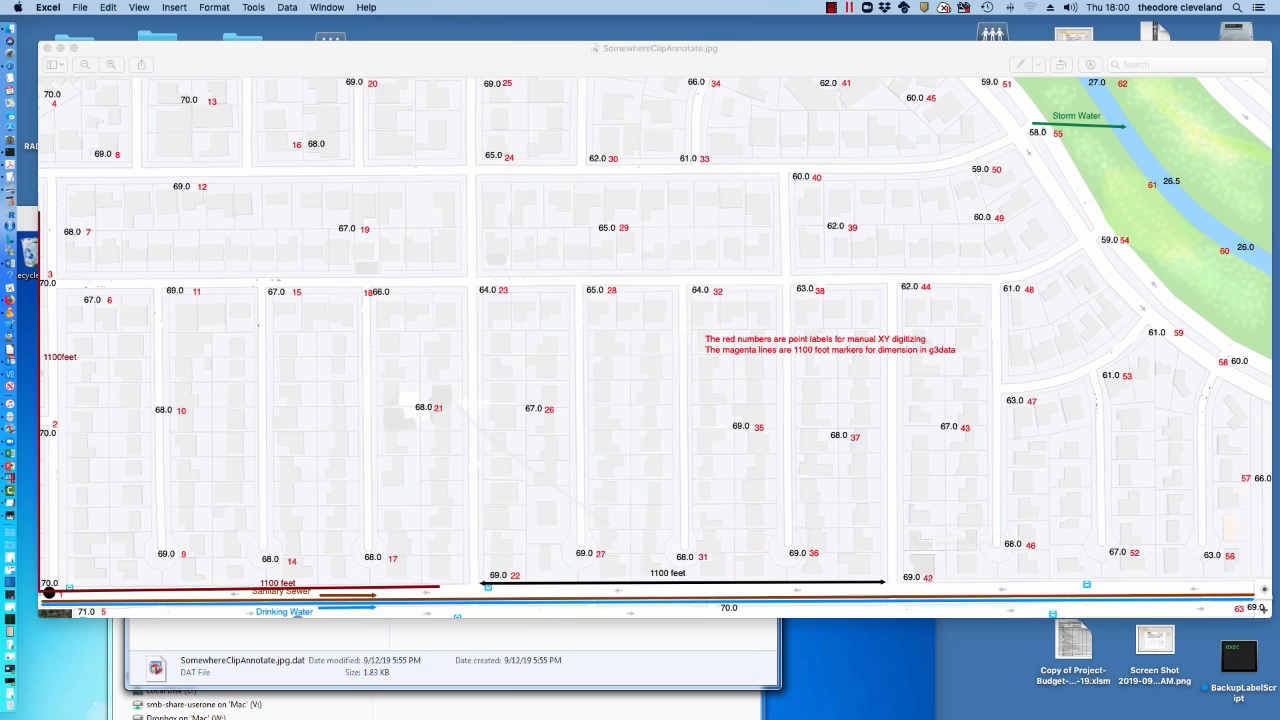
# Open SomewhereClipAnnotate.jpg.dat from the desktop in TextEdit and look through its X, Y and Z columns.
pyautogui.moveTo(404, 47); pyautogui.dragTo(853, 333)
pyautogui.click(633, 72)
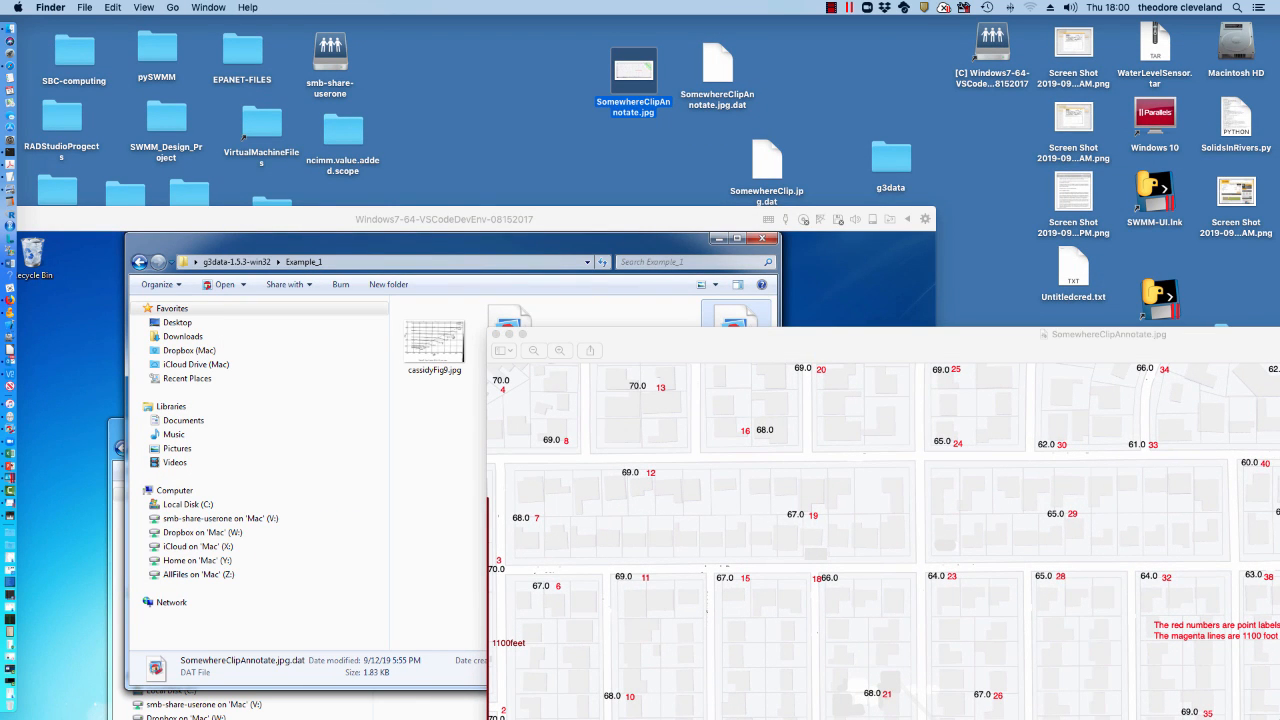
pyautogui.rightClick(716, 62)
pyautogui.moveTo(760, 78)
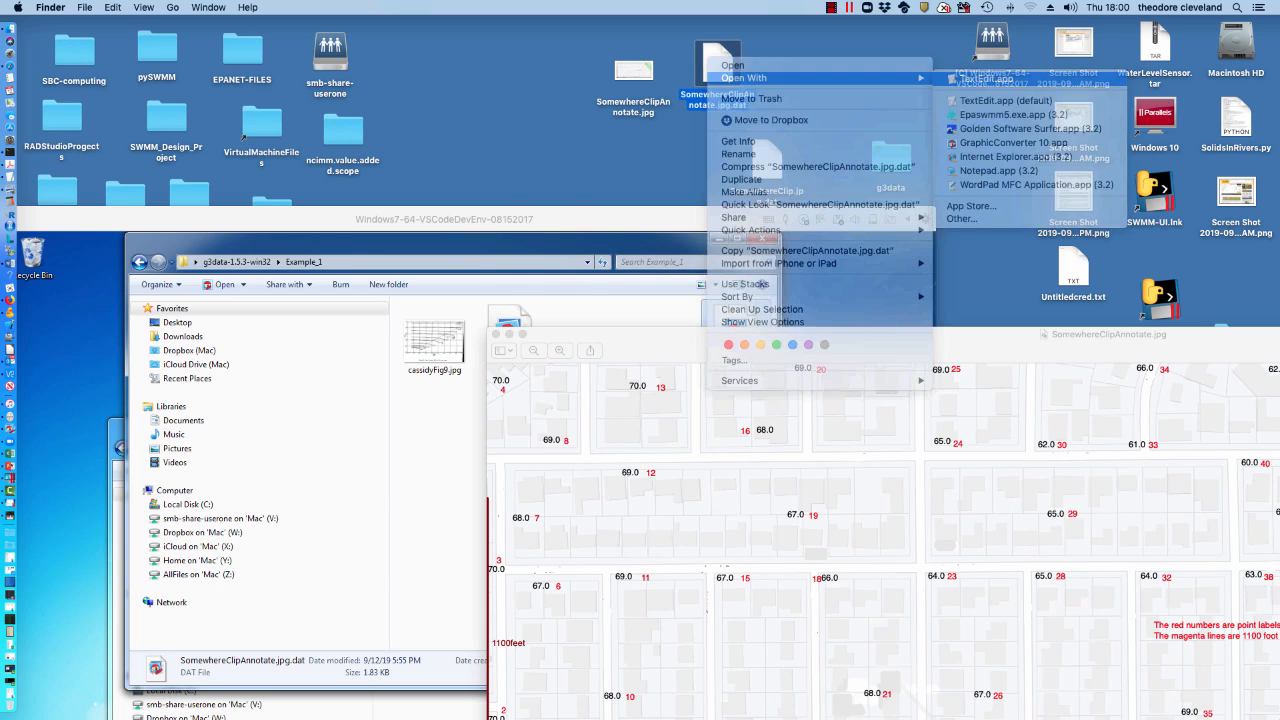
pyautogui.click(985, 78)
pyautogui.moveTo(484, 59); pyautogui.dragTo(678, 63)
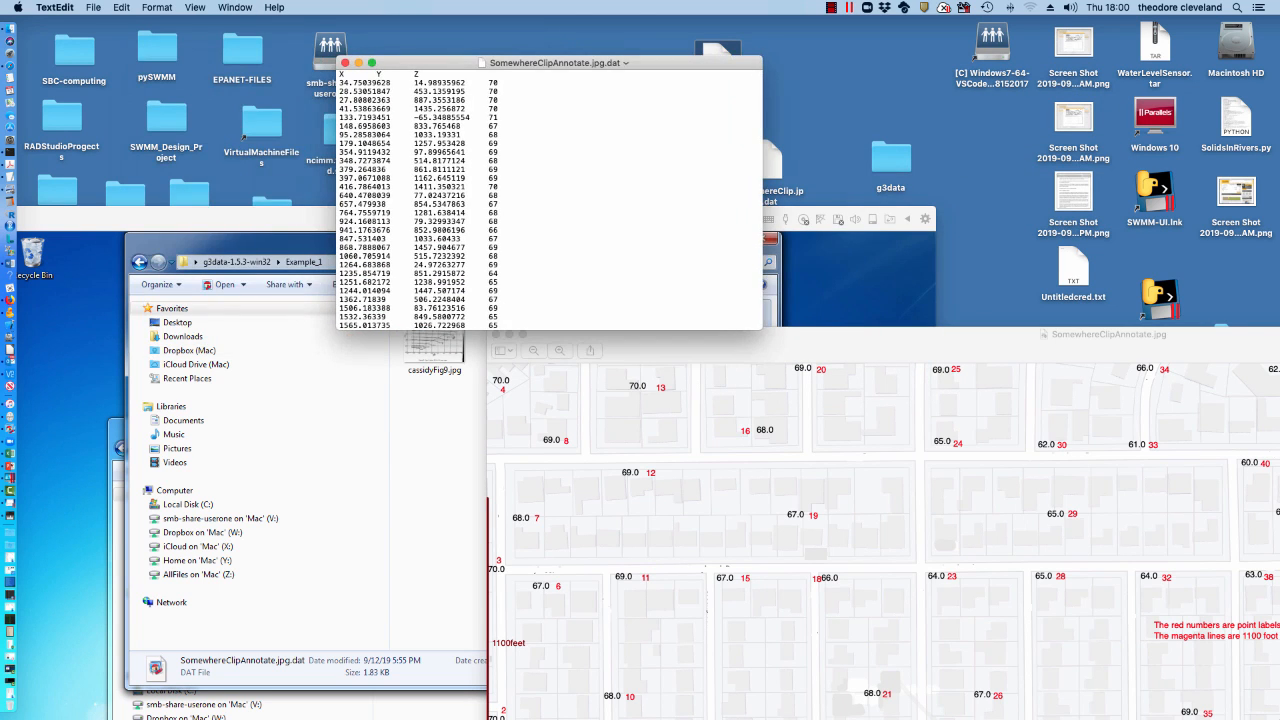
pyautogui.scroll(-10, 549, 200)
pyautogui.scroll(10, 549, 200)
pyautogui.moveTo(620, 62); pyautogui.dragTo(947, 32)
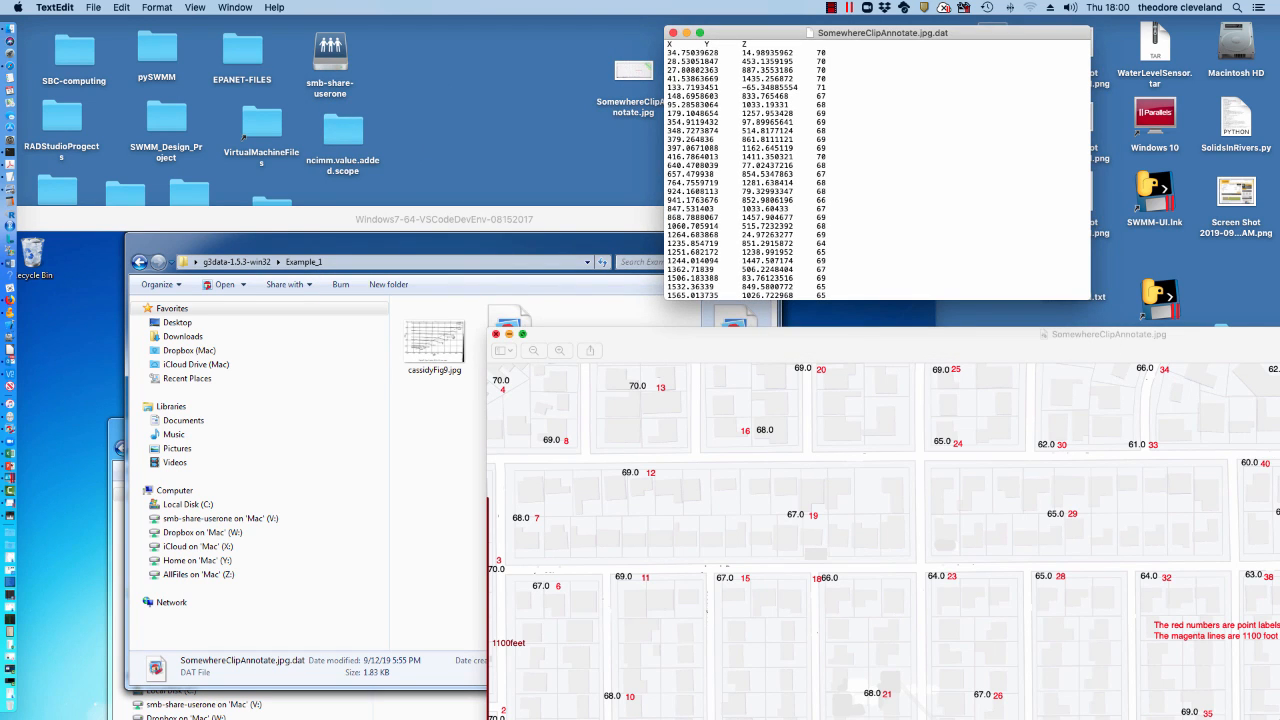
# Minimize the map image and the Windows 7 virtual machine, and make the data file's window narrower and taller.
pyautogui.click(509, 334)
pyautogui.click(590, 219)
pyautogui.moveTo(590, 219); pyautogui.dragTo(1090, 214)
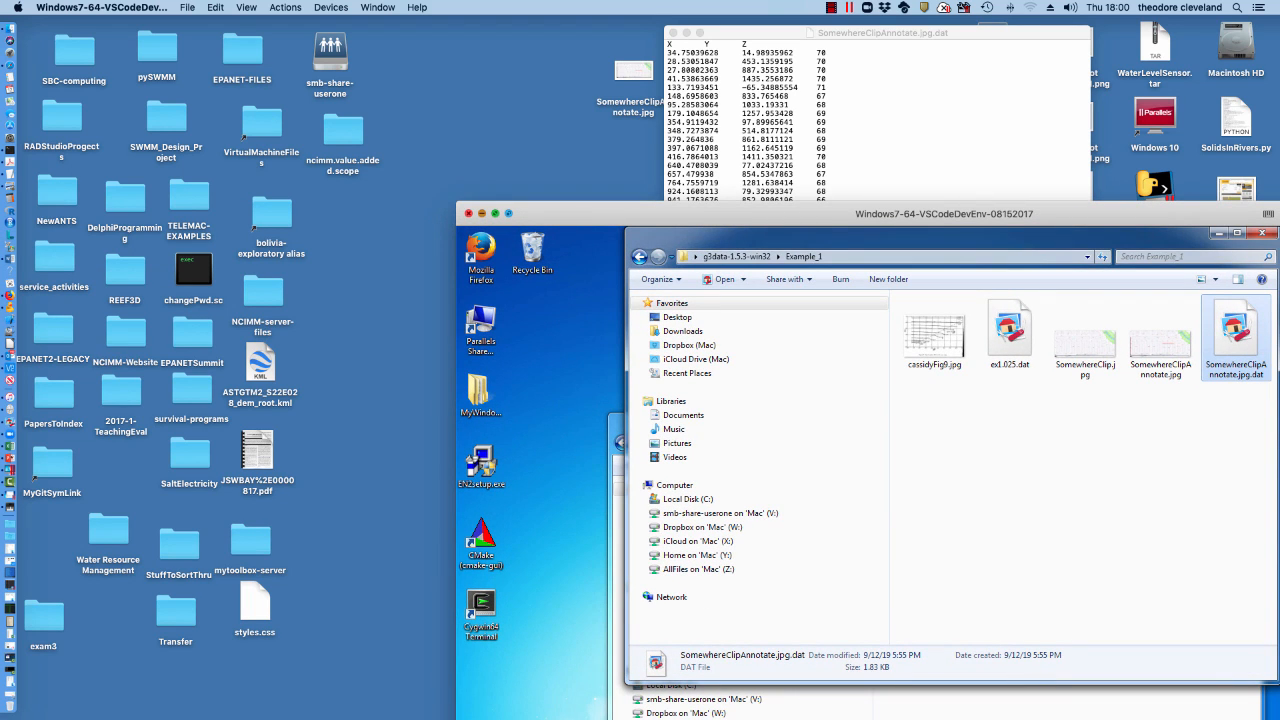
pyautogui.click(482, 213)
pyautogui.moveTo(762, 33); pyautogui.dragTo(606, 173)
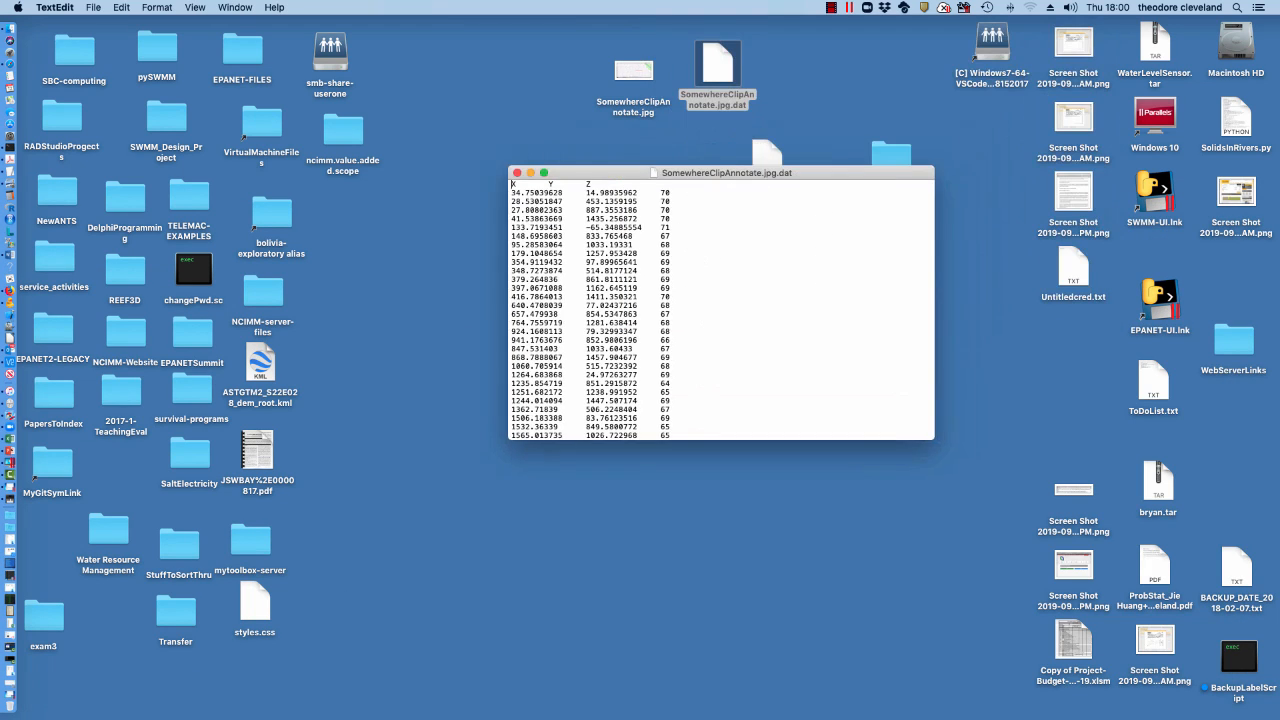
pyautogui.moveTo(934, 342); pyautogui.dragTo(710, 342)
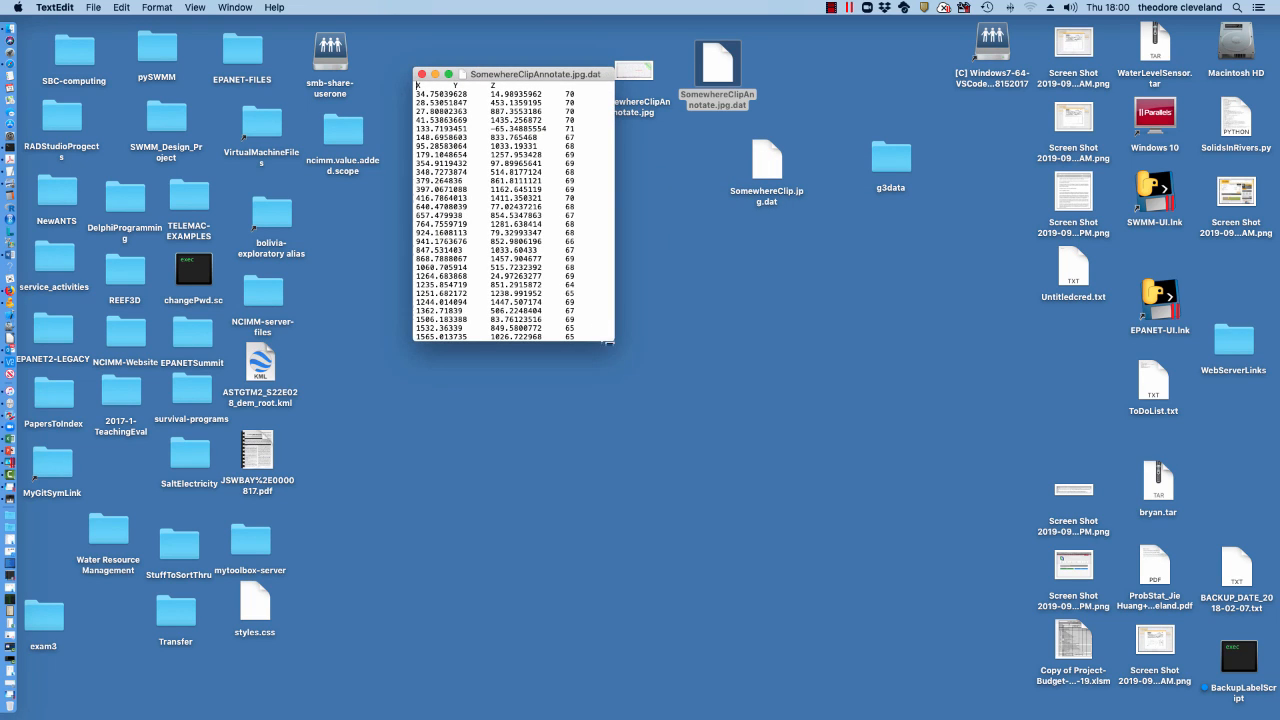
pyautogui.moveTo(612, 341); pyautogui.dragTo(633, 498)
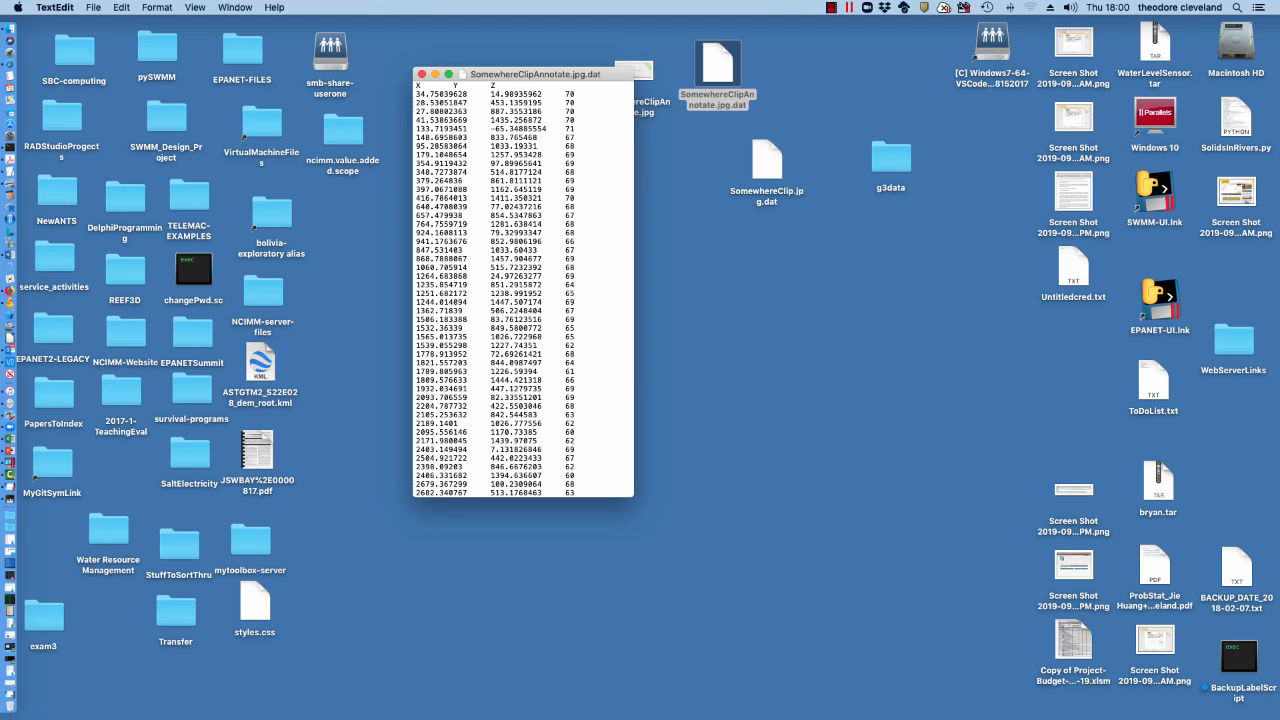
# Switch to Safari, load the research and development server's home page and open its toolbox of web applications.
pyautogui.click(10, 64)
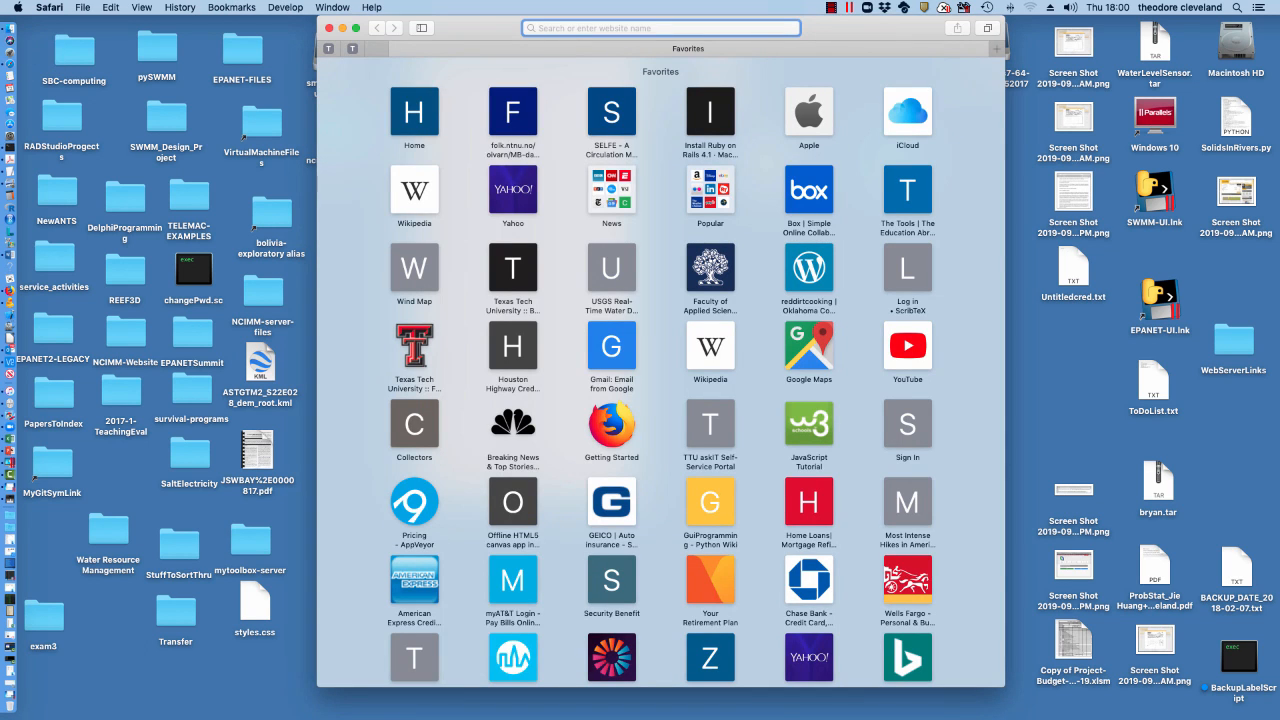
pyautogui.write('the')
pyautogui.press('Return')
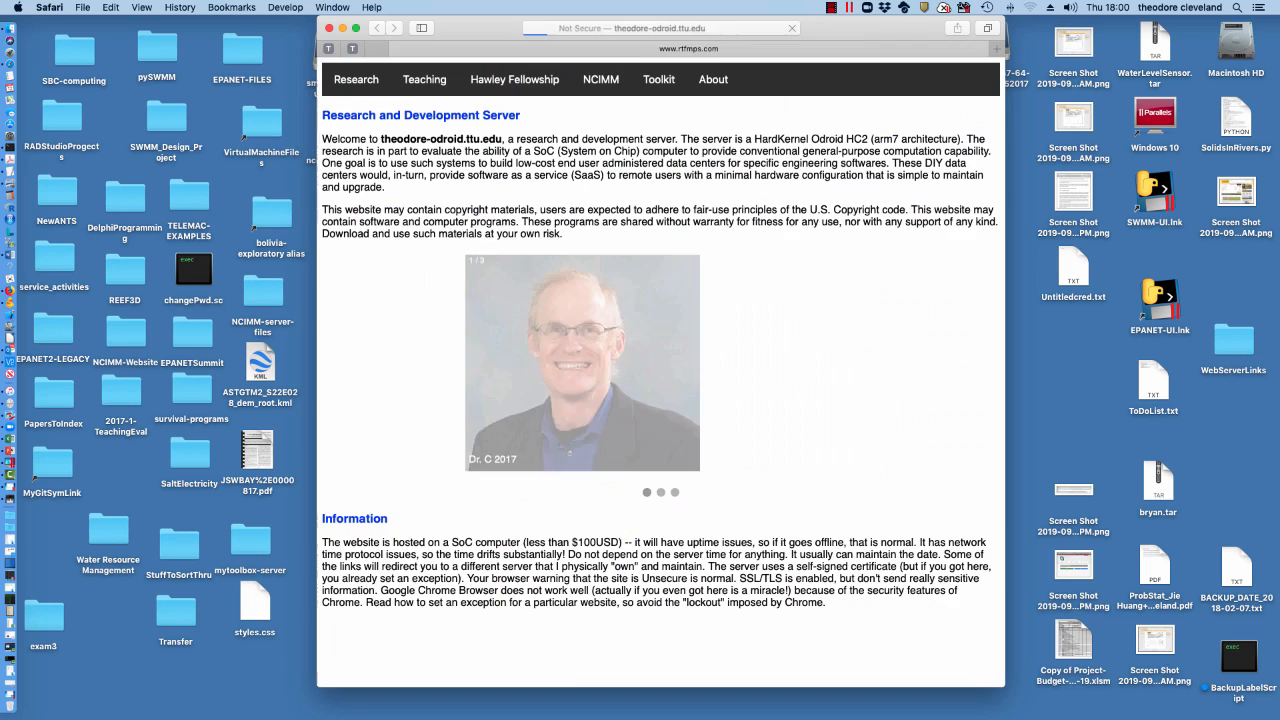
pyautogui.moveTo(659, 80)
pyautogui.click(710, 137)
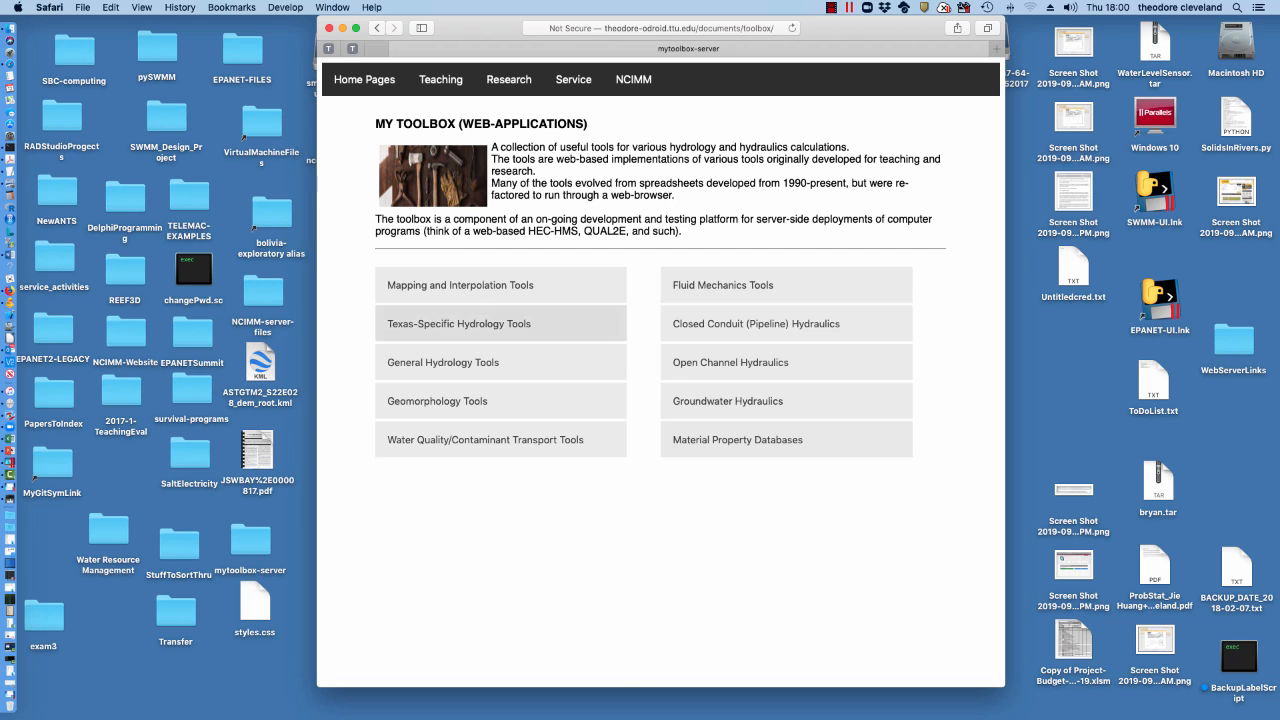
# Open the Filled Contour Map Tool from Mapping and Interpolation Tools and review its instructions and input form.
pyautogui.click(460, 285)
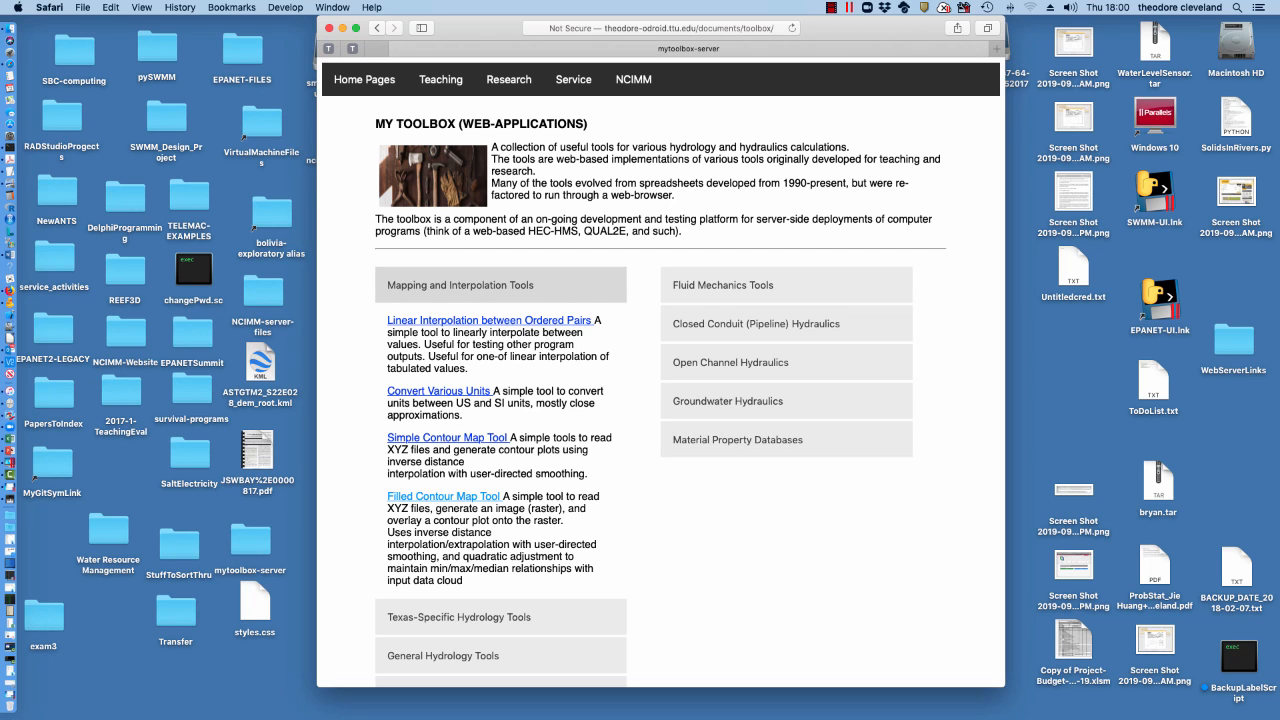
pyautogui.click(447, 438)
pyautogui.moveTo(476, 28); pyautogui.dragTo(697, 28)
pyautogui.scroll(-6, 884, 370)
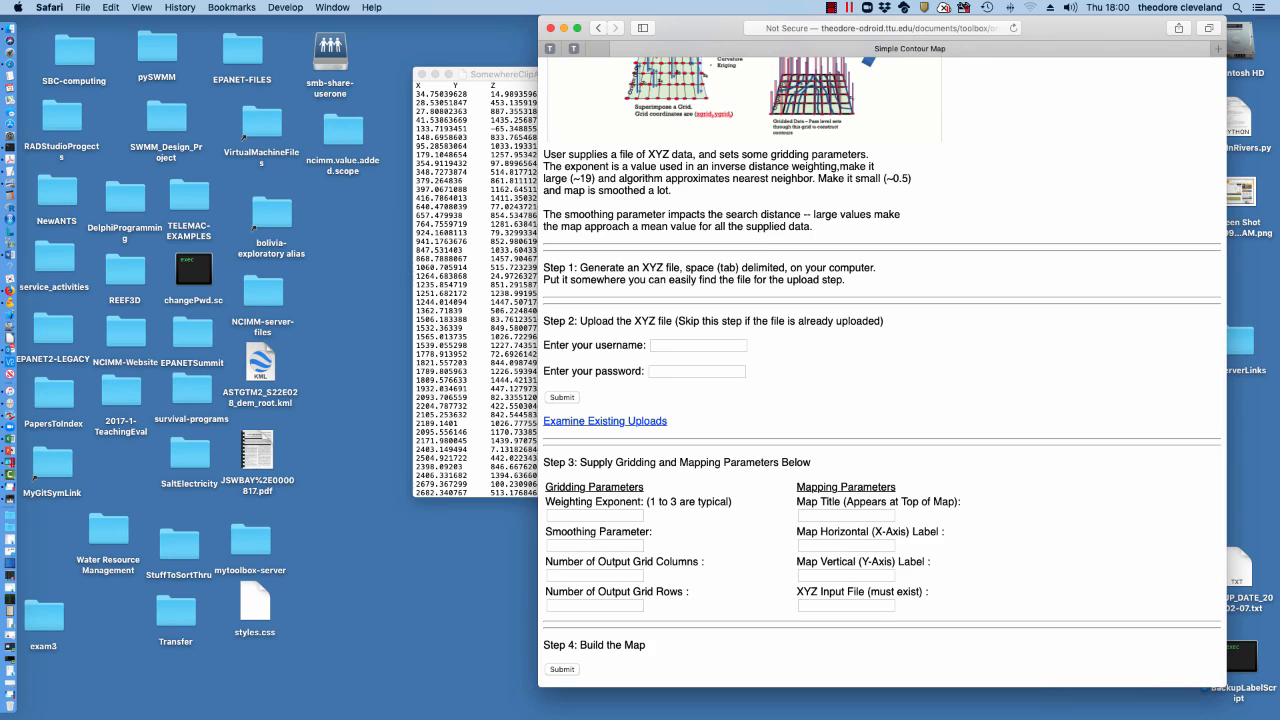
pyautogui.scroll(6, 884, 370)
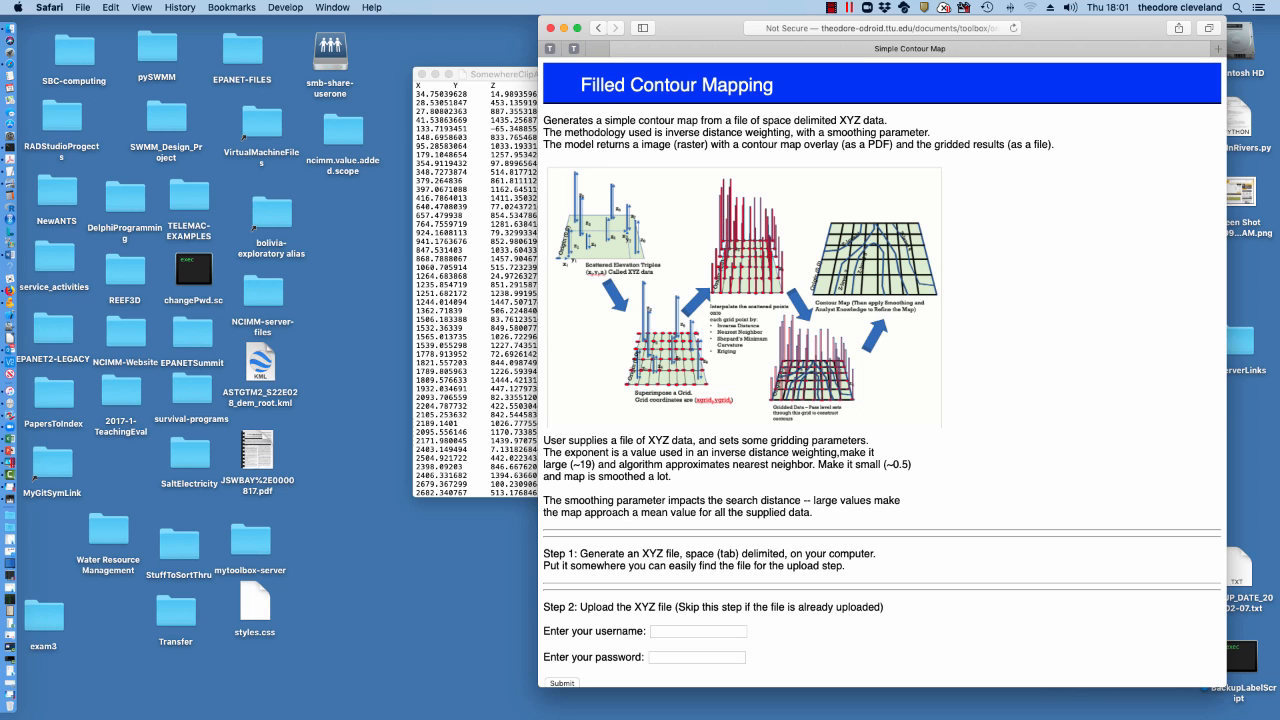
pyautogui.scroll(-2, 884, 370)
pyautogui.scroll(2, 884, 370)
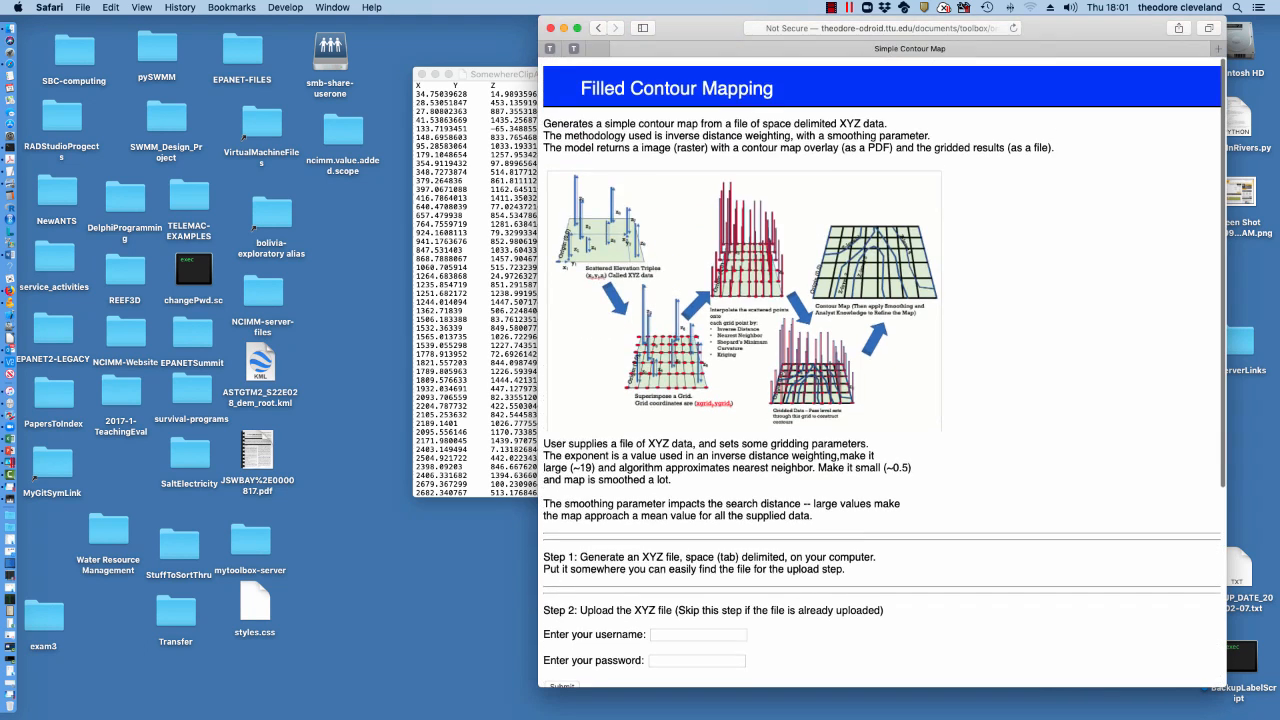
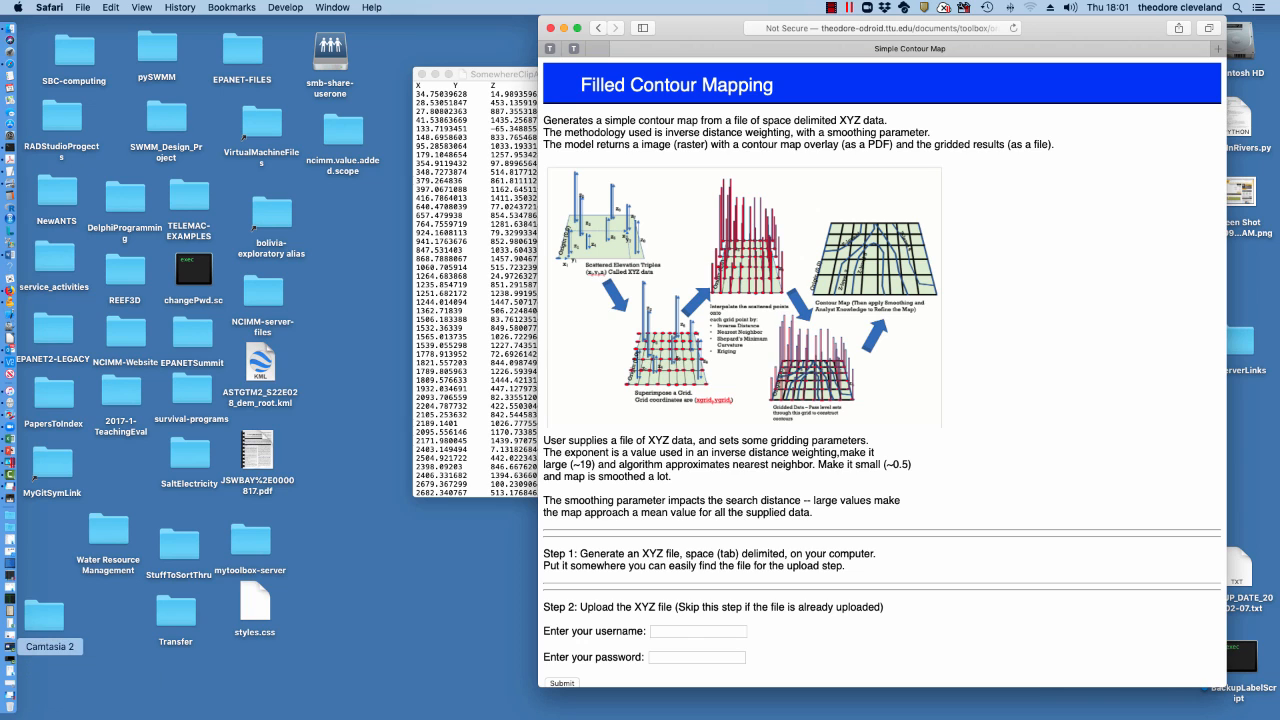
# Switch to the server's Terminal session, list the current folder, and change to /usr/lib and list its contents.
pyautogui.click(10, 563)
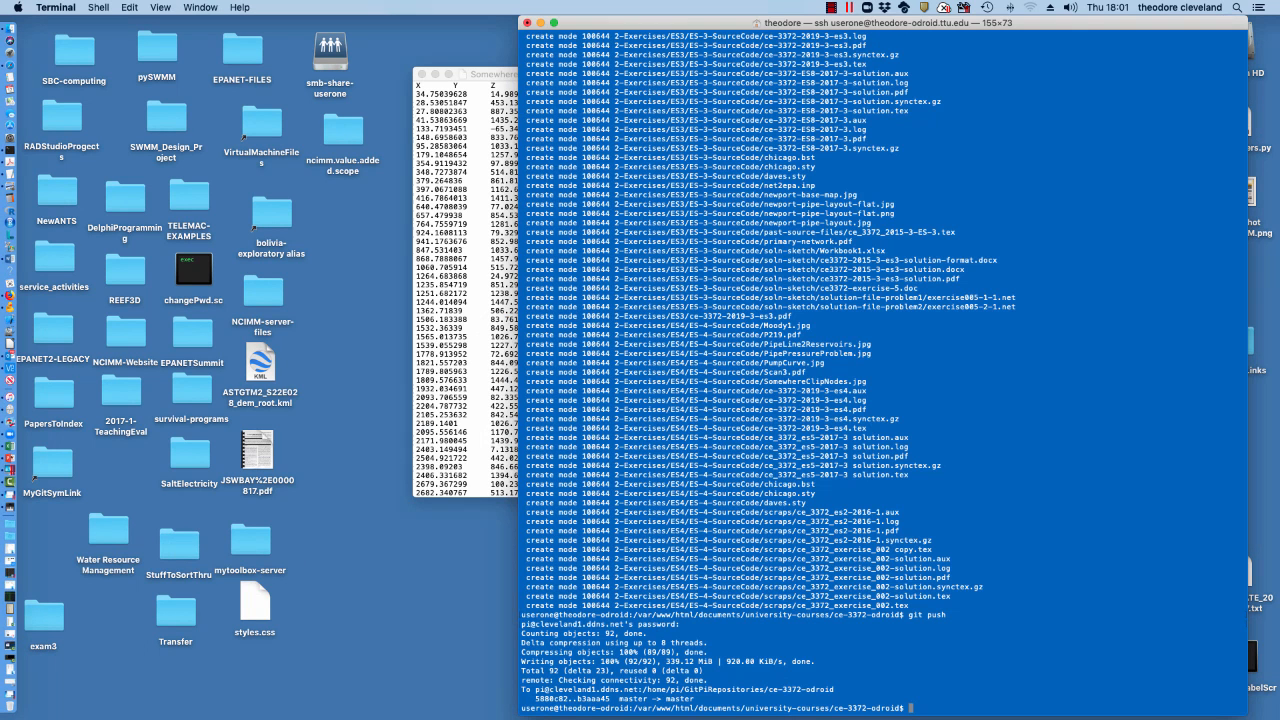
pyautogui.write('ls')
pyautogui.press('Return')
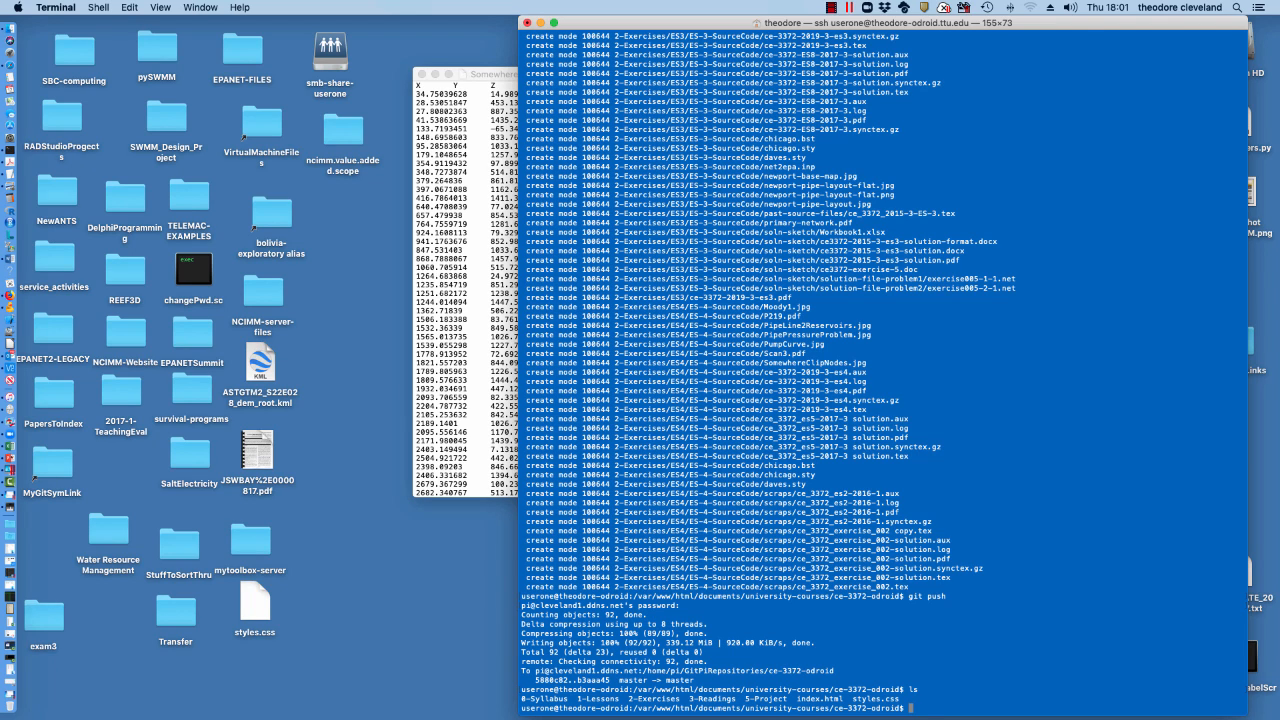
pyautogui.write('cd /usr/lib')
pyautogui.press('Return')
pyautogui.write('ls')
pyautogui.press('Return')
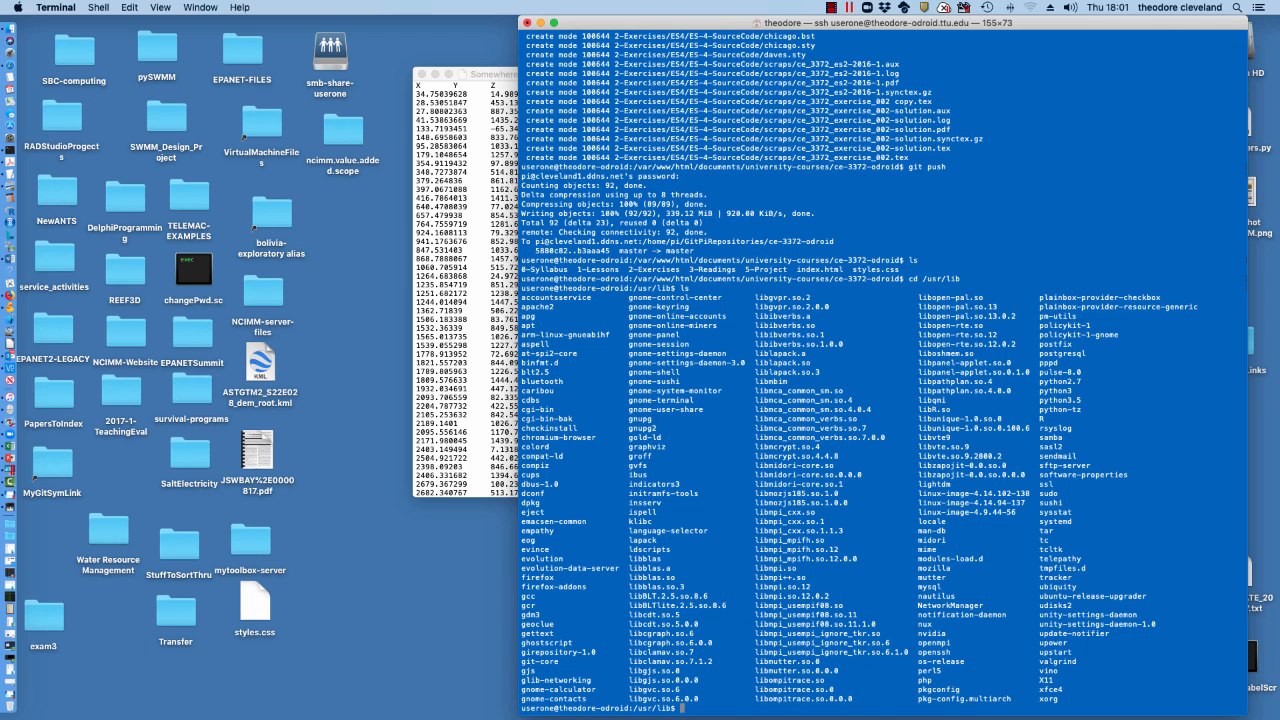
# Change to the cgi-bin folder and list its contents.
pyautogui.write('cd cgi-bin')
pyautogui.press('Return')
pyautogui.write(';s')
pyautogui.press('Return')
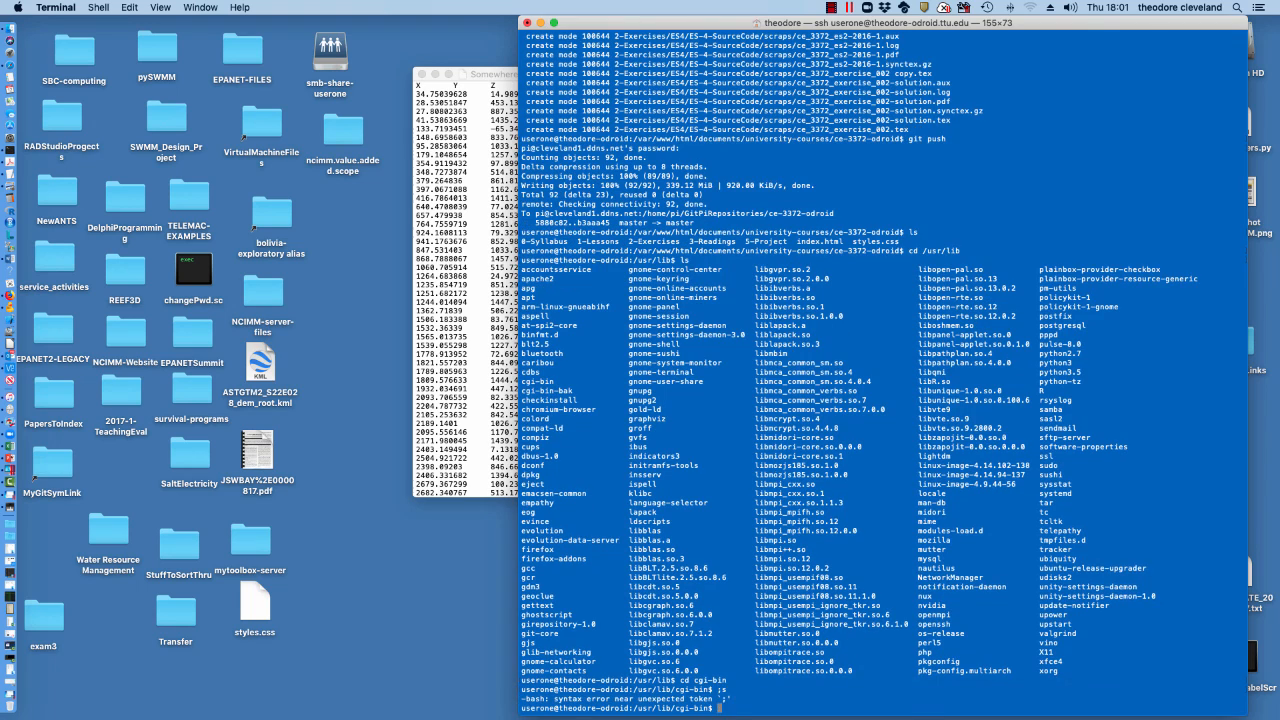
pyautogui.write('ls')
pyautogui.press('Return')
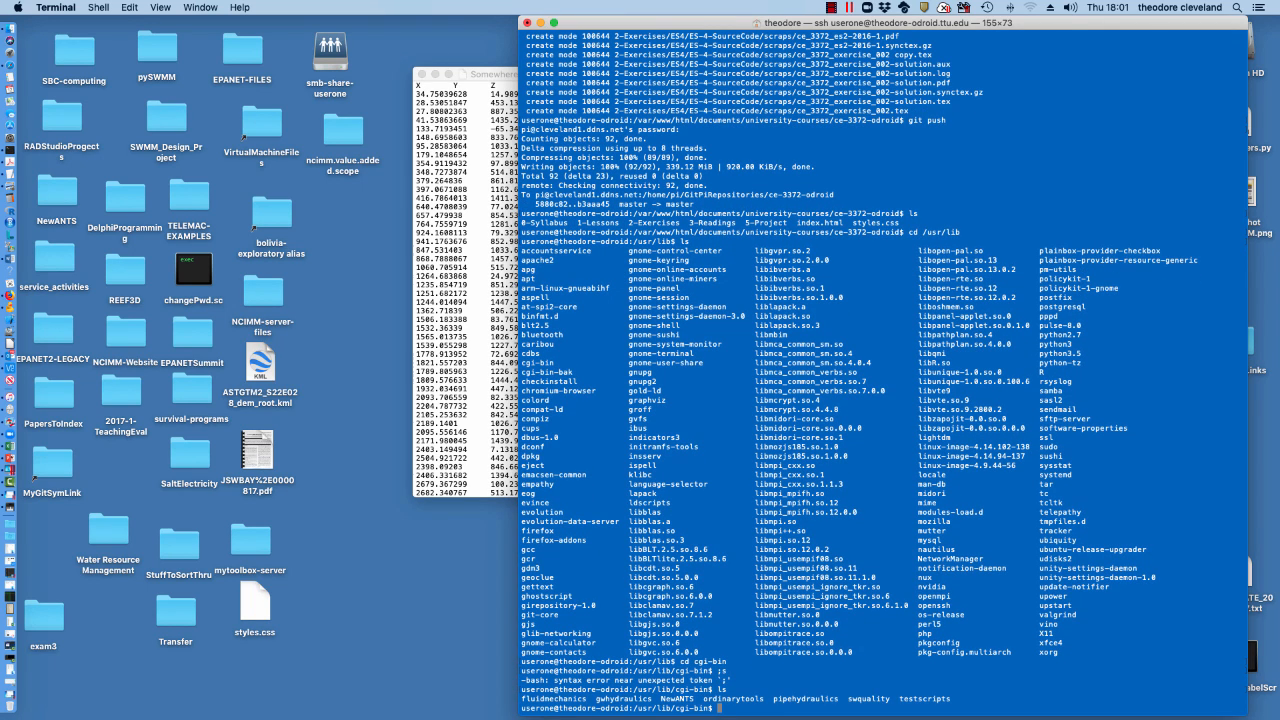
# Change to the ordinarytools folder and list the tools it contains.
pyautogui.write('cd ord')
pyautogui.press('Tab')
pyautogui.press('Return')
pyautogui.write('ls')
pyautogui.press('Return')
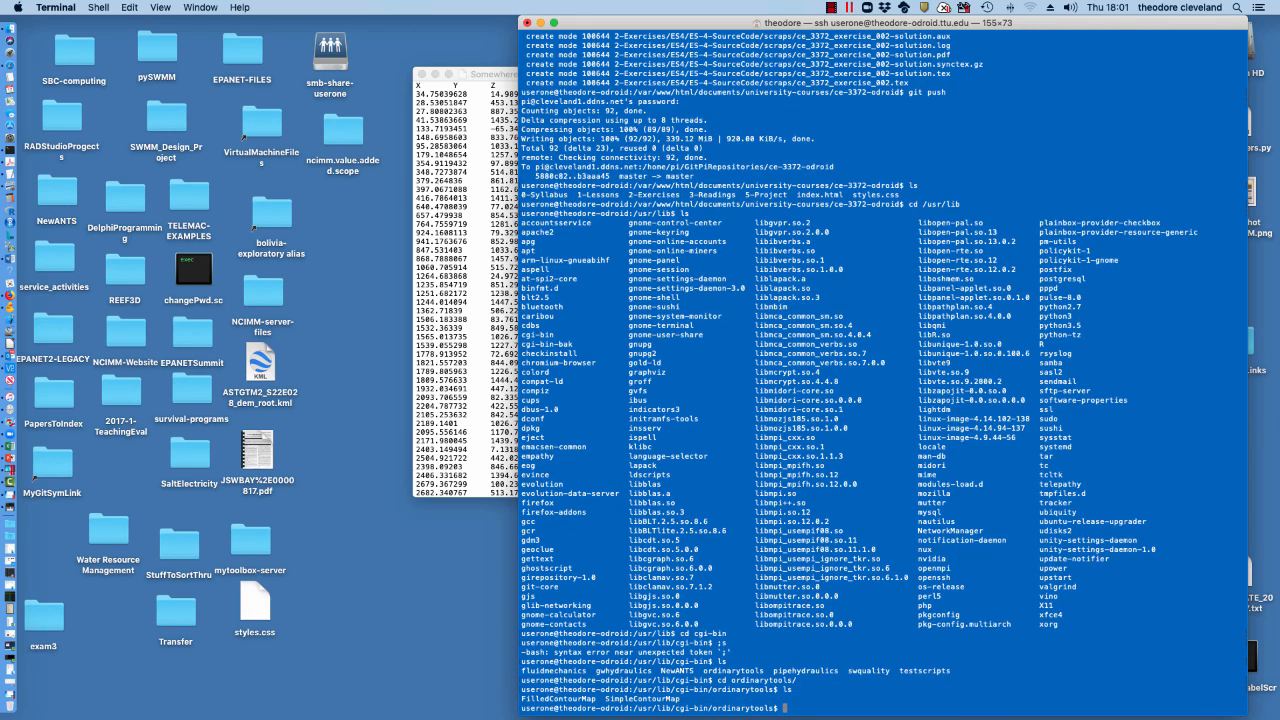
# Change to the FilledContourMap folder and list its script files.
pyautogui.write('cd Fill')
pyautogui.press('Tab')
pyautogui.press('Return')
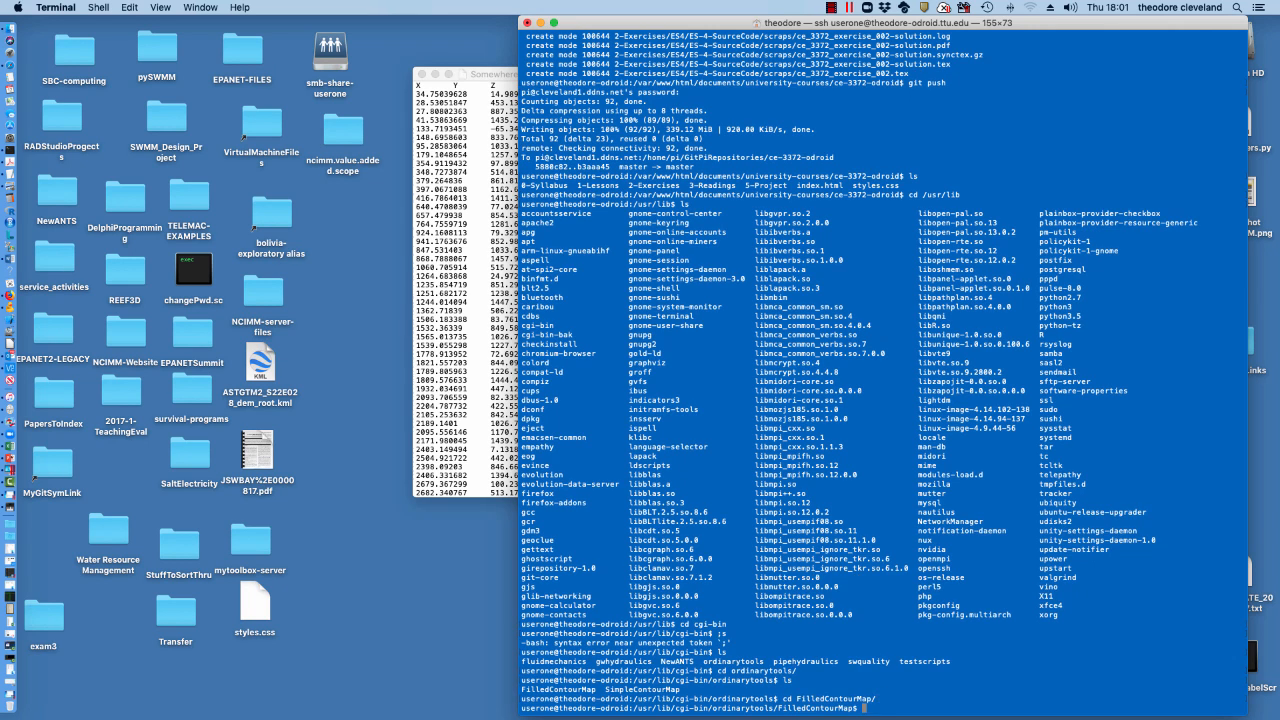
pyautogui.write('ls')
pyautogui.press('Return')
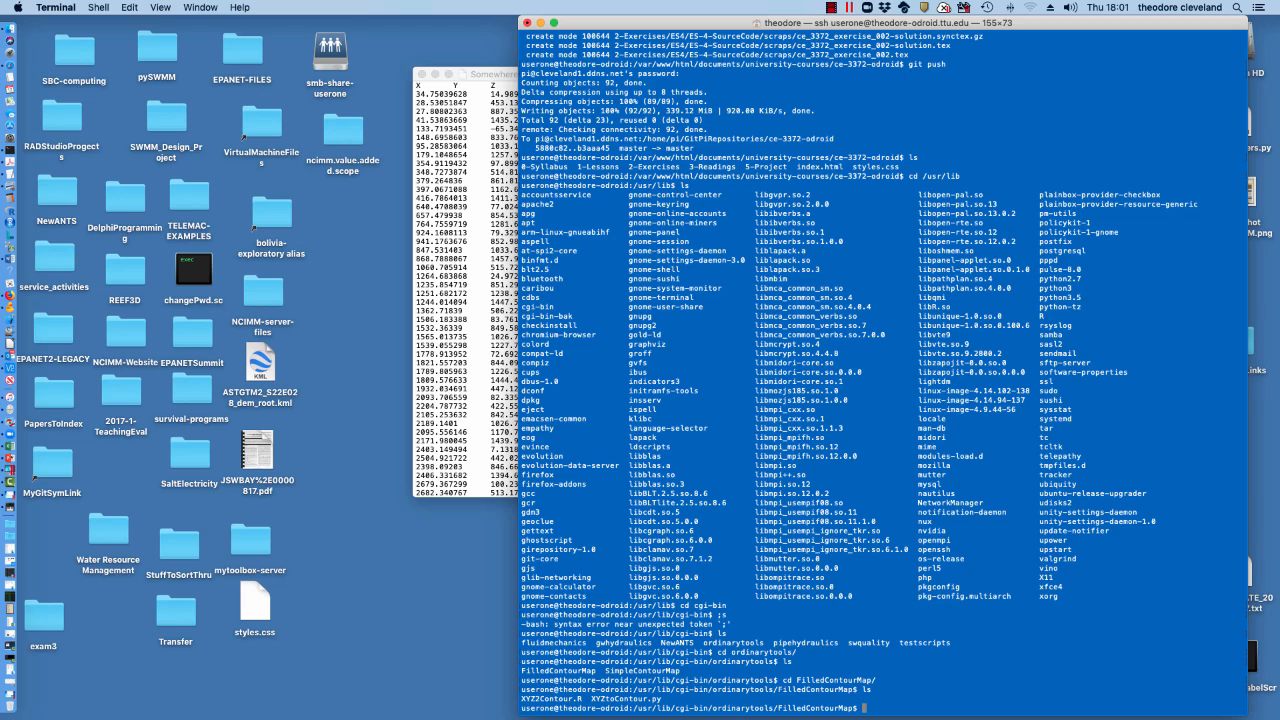
# Change to the web root /var/www/html/ and list its contents.
pyautogui.write('cd /var/www/html/')
pyautogui.press('Return')
pyautogui.write('ls')
pyautogui.press('Return')
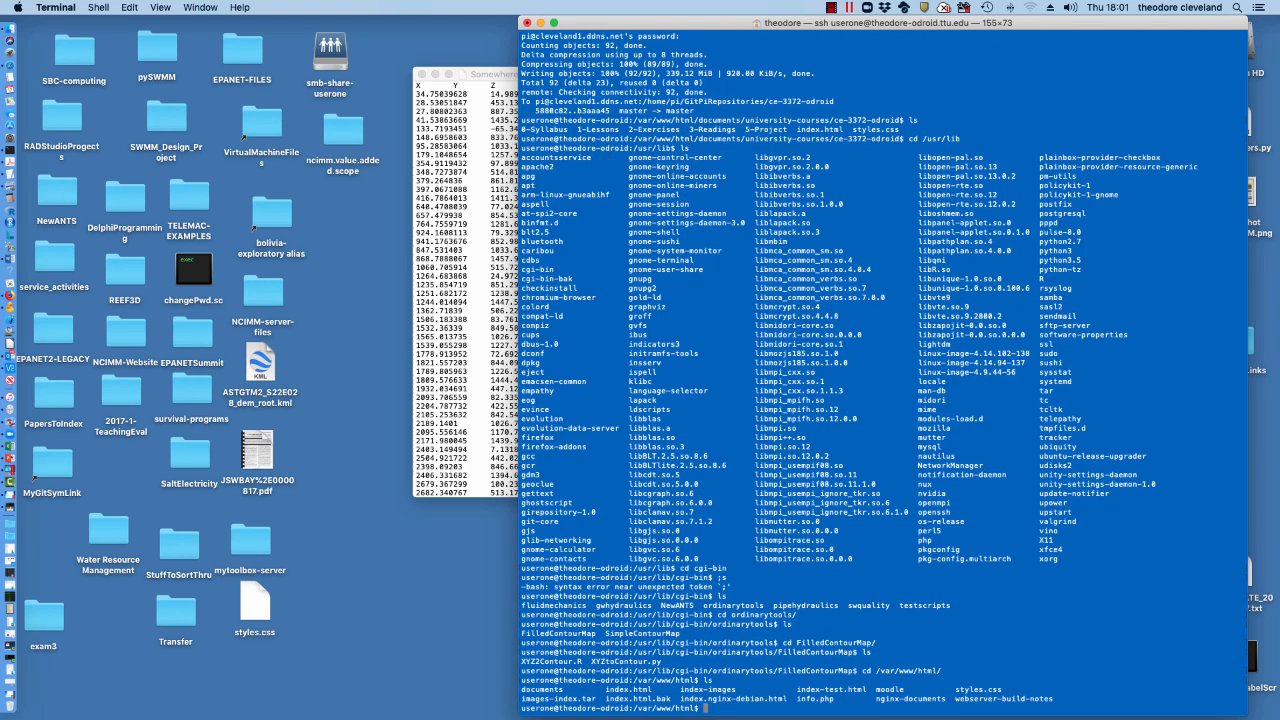
# Change to the documents folder and list its contents in long format, including hidden files.
pyautogui.write('cd doc')
pyautogui.press('Tab')
pyautogui.press('Return')
pyautogui.write('ls -la')
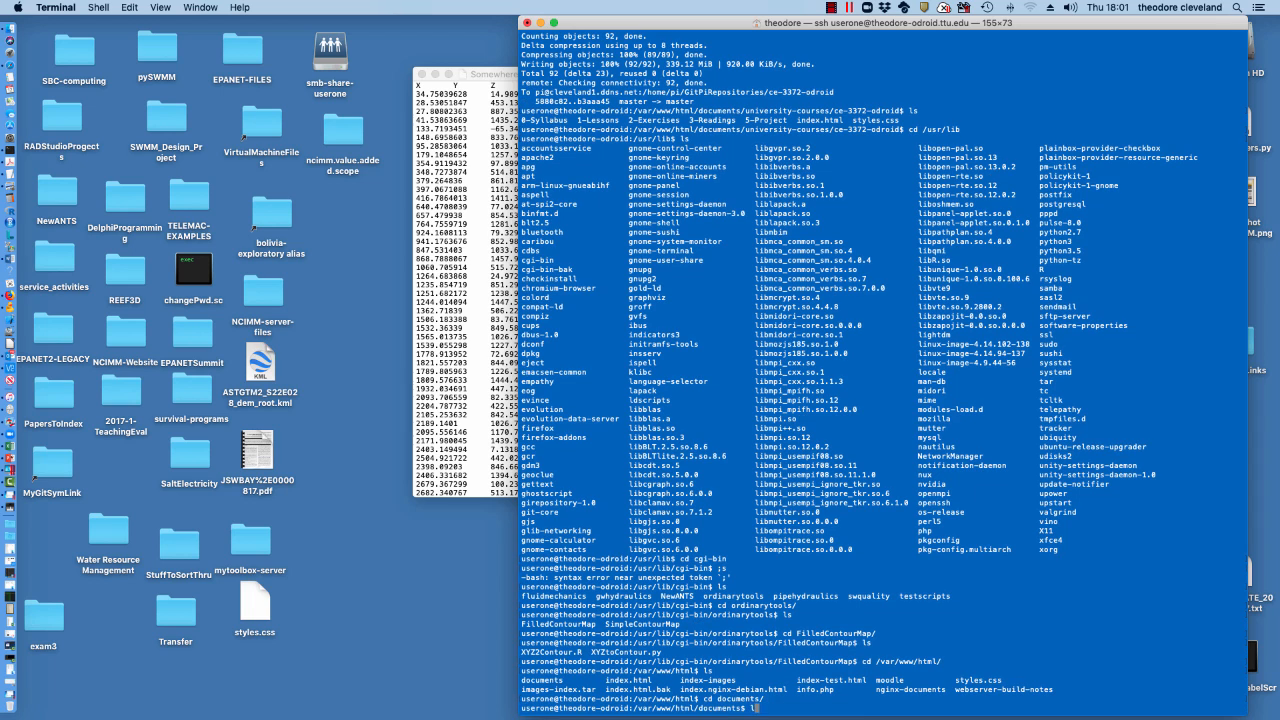
pyautogui.press('Return')
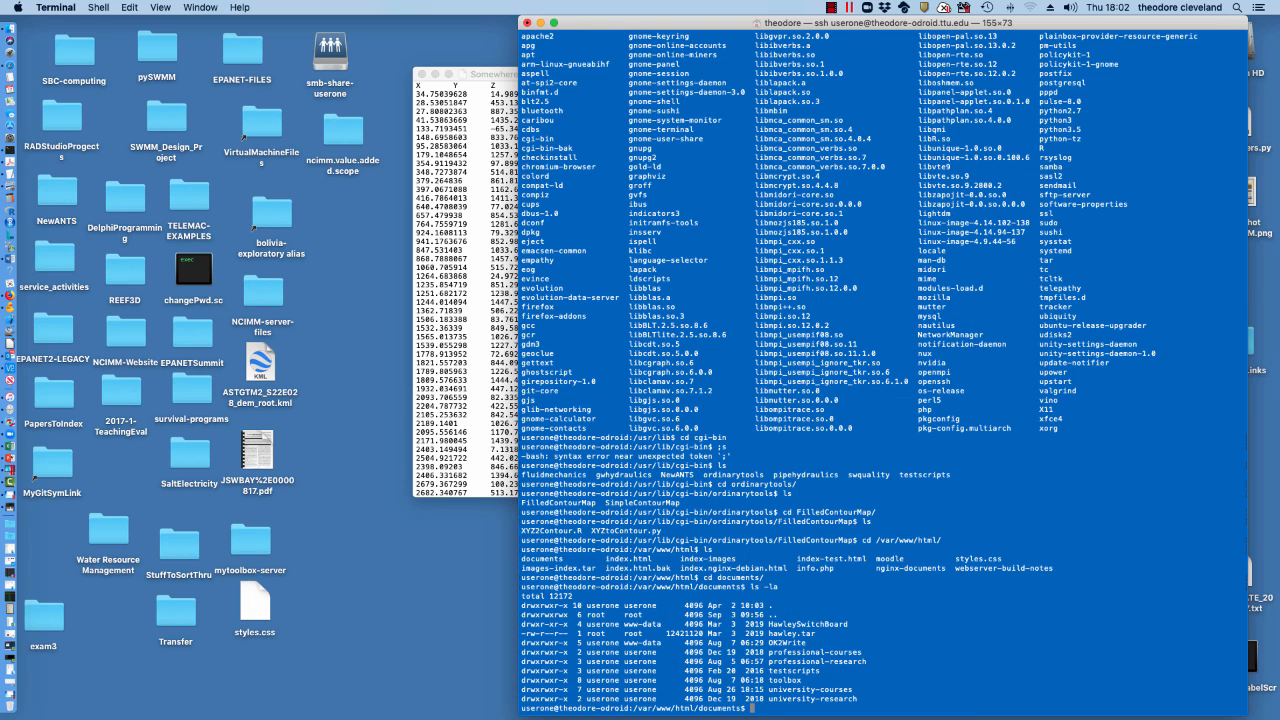
# Change to the toolbox folder and list its contents.
pyautogui.write('cd toolbox/')
pyautogui.press('Return')
pyautogui.write('ls')
pyautogui.press('Return')
# Change to the ordinarytools folder inside the web toolbox and list its tools.
pyautogui.write('cd ordinarytools/')
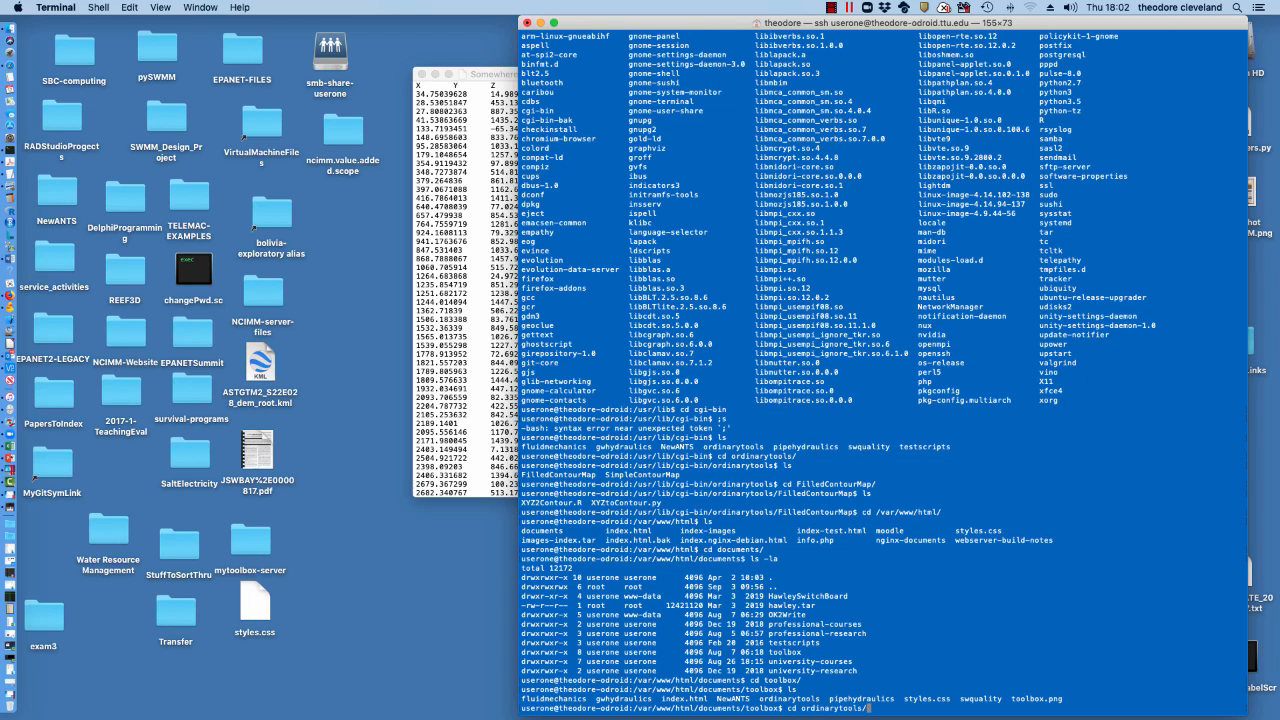
pyautogui.press('Return')
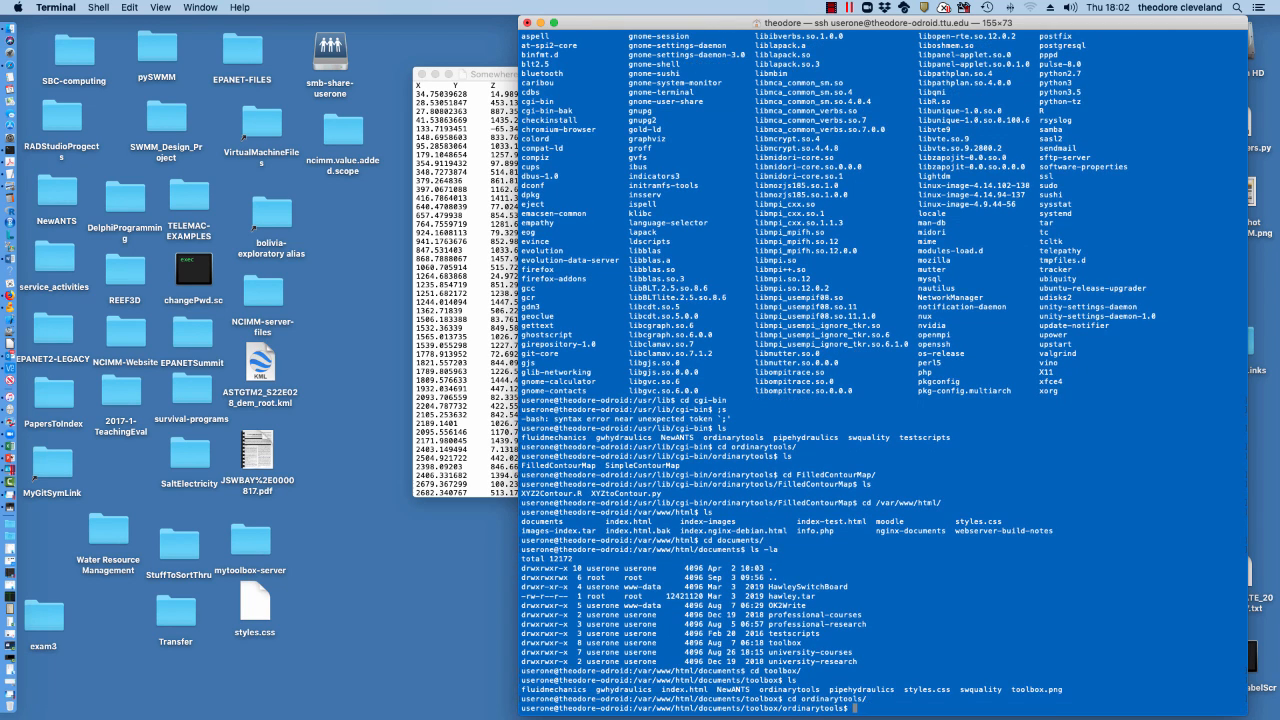
pyautogui.write('ls')
pyautogui.press('Return')
# Change to the web toolbox's FilledContourMap folder and list all its files in long format.
pyautogui.write('cd ')
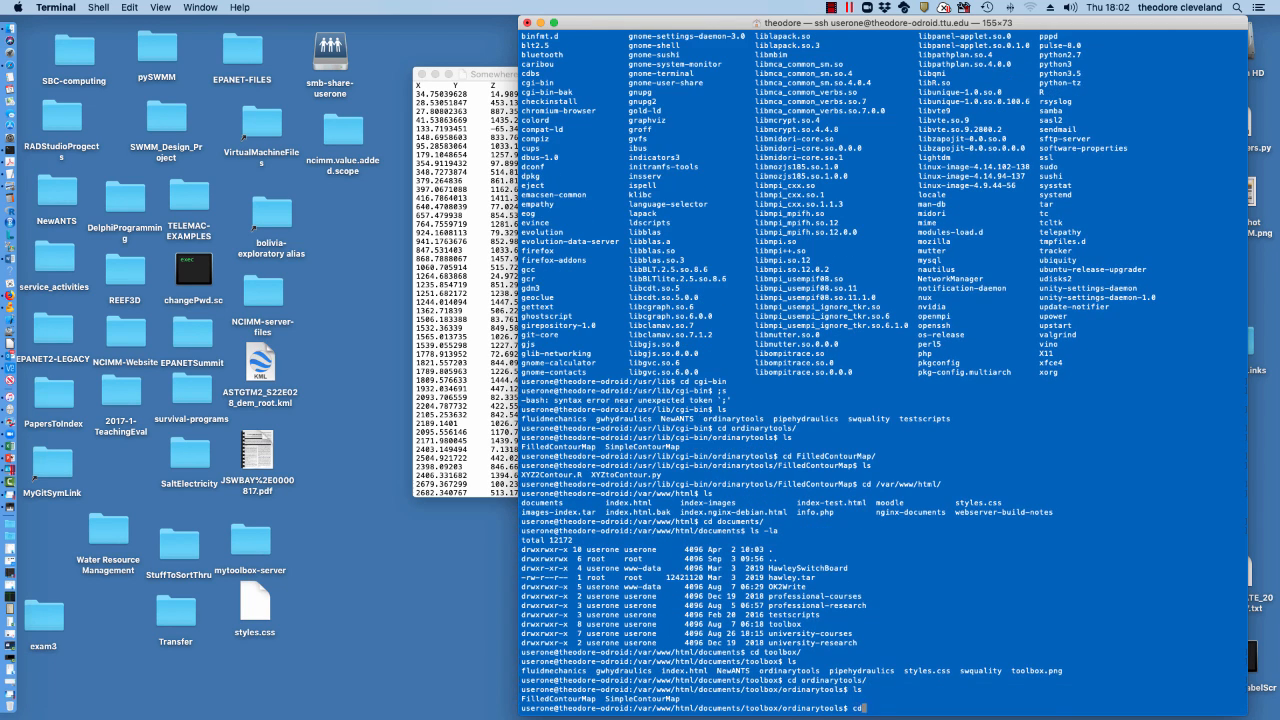
pyautogui.write('FilledContourMap/')
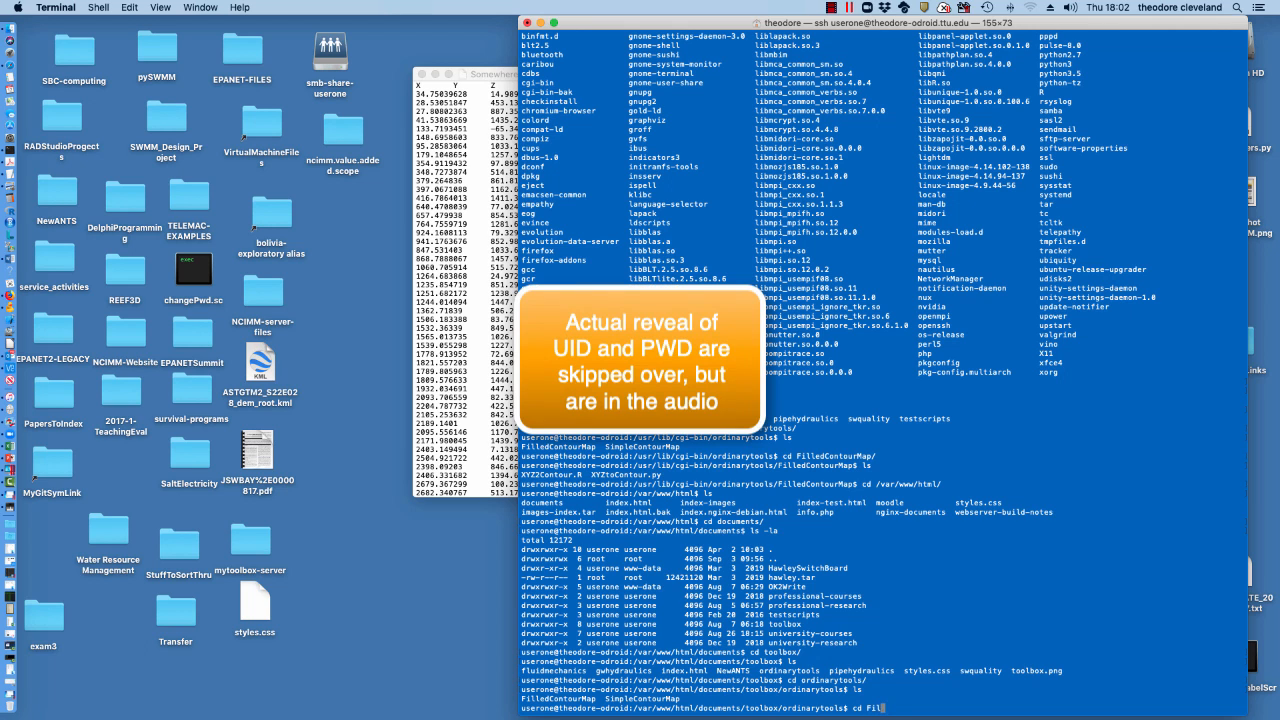
pyautogui.press('Return')
pyautogui.write('ls -la')
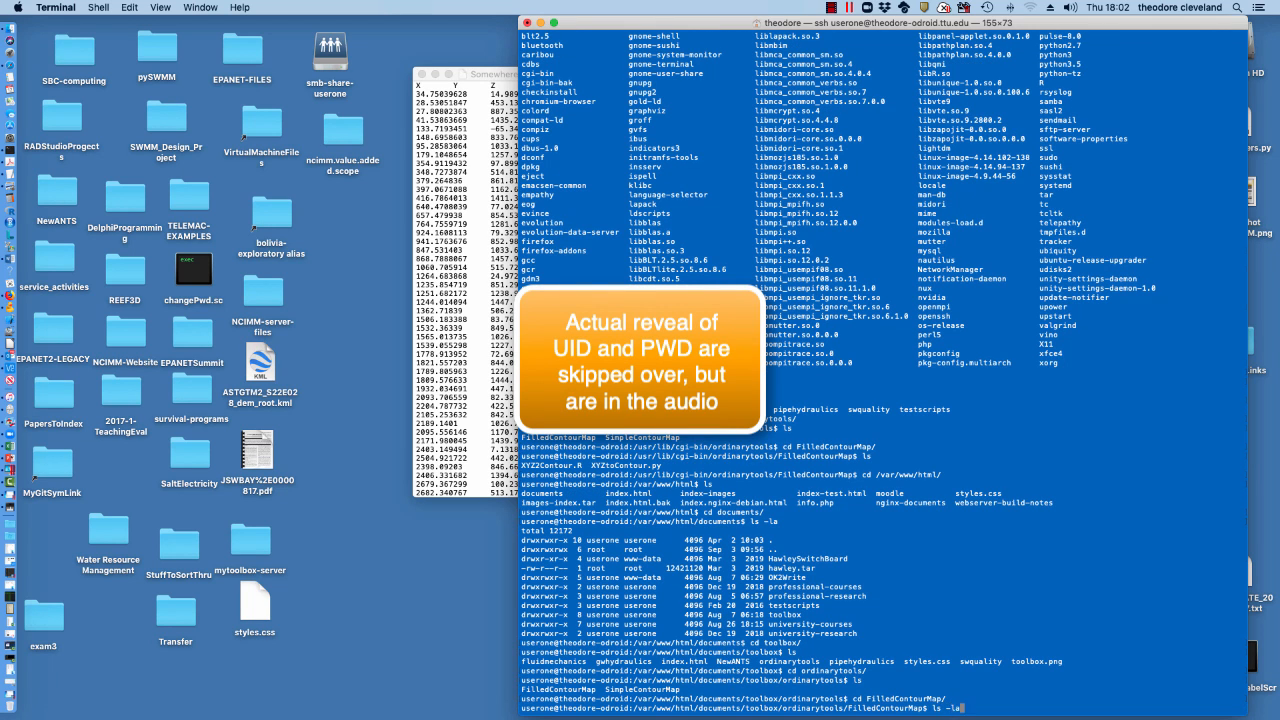
pyautogui.press('Return')
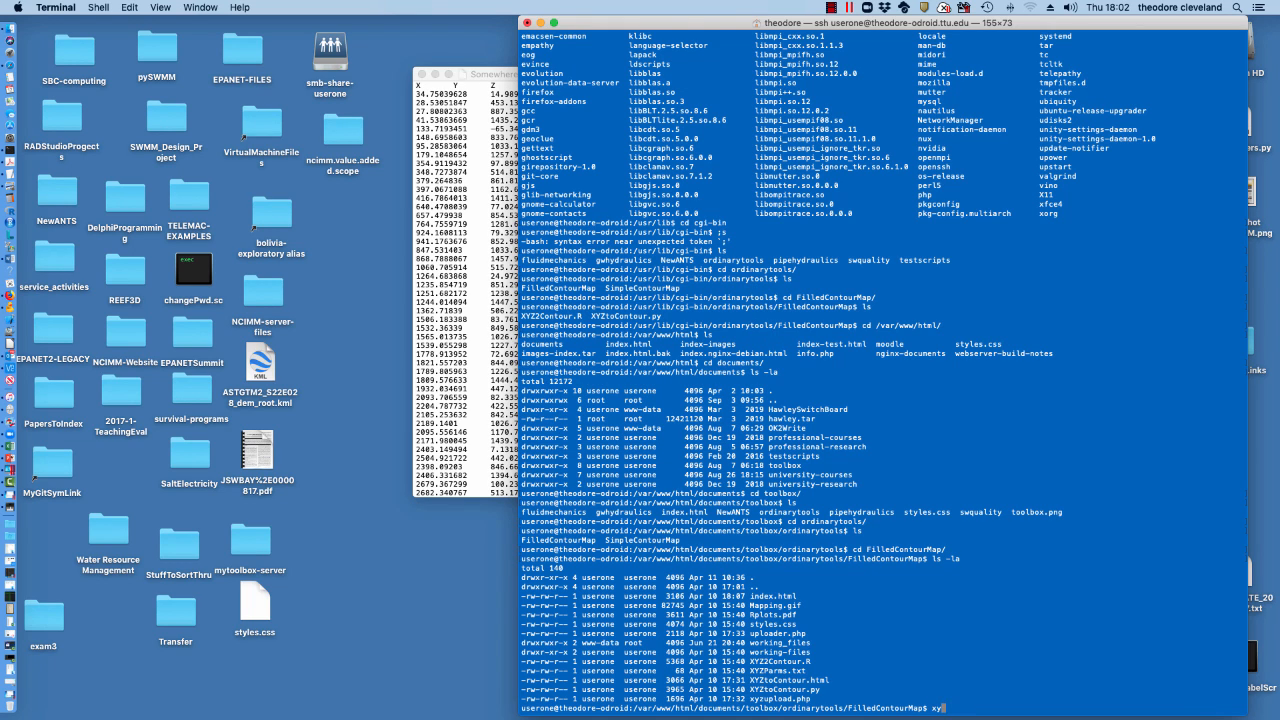
pyautogui.write('ls -la')
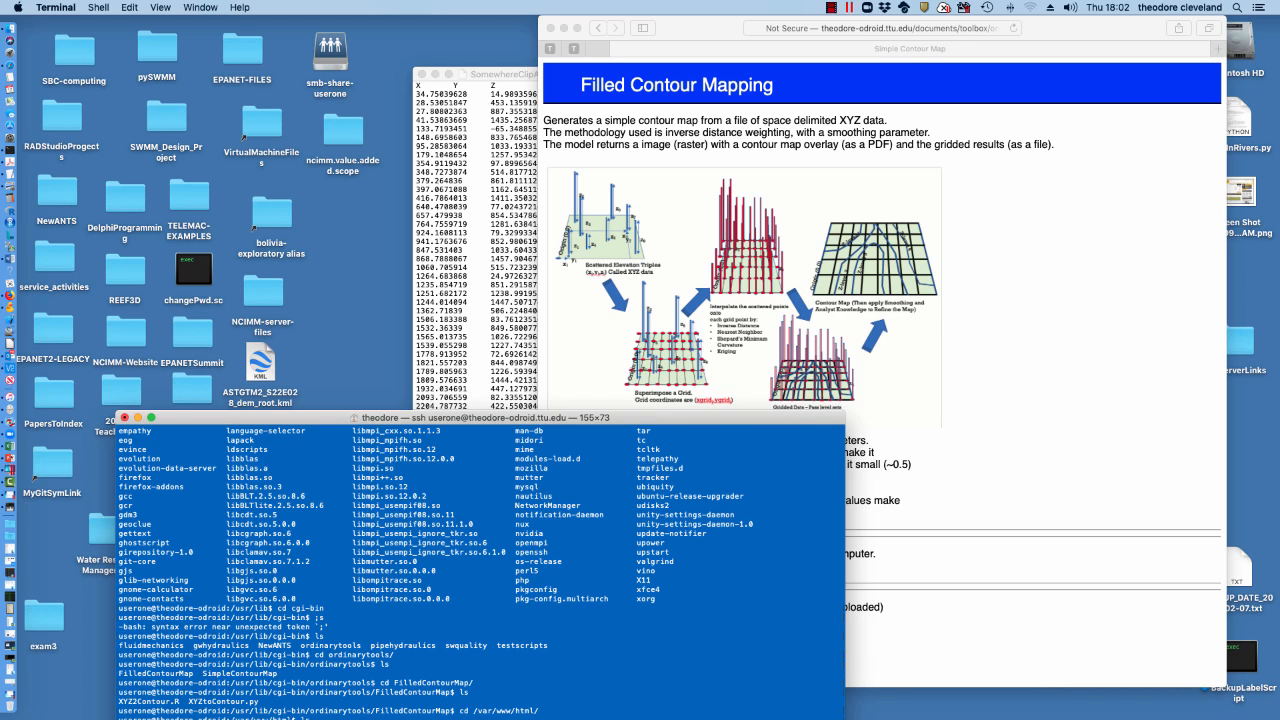
# Switch to the Filled Contour Mapping page in Safari, browse the existing uploads and examine the format of Lecture2Example.txt.
pyautogui.press('super+Tab')
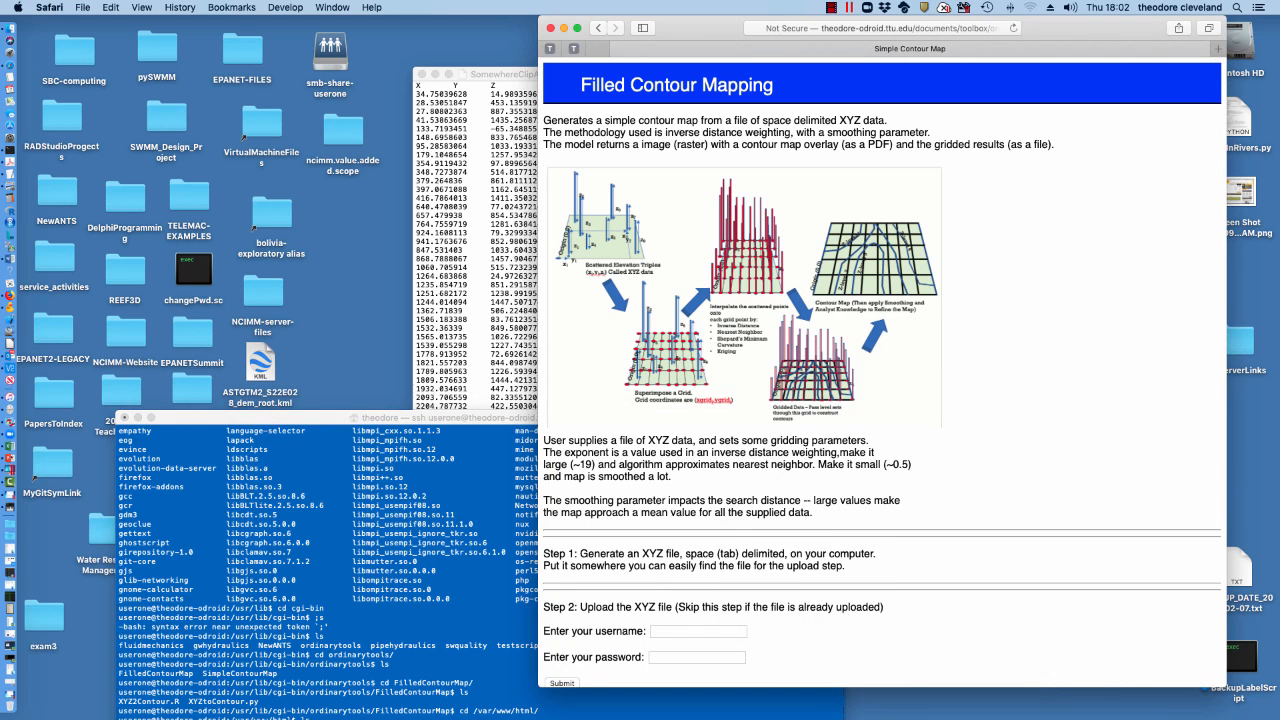
pyautogui.scroll(-3, 882, 370)
pyautogui.scroll(3, 882, 370)
pyautogui.scroll(-5, 882, 370)
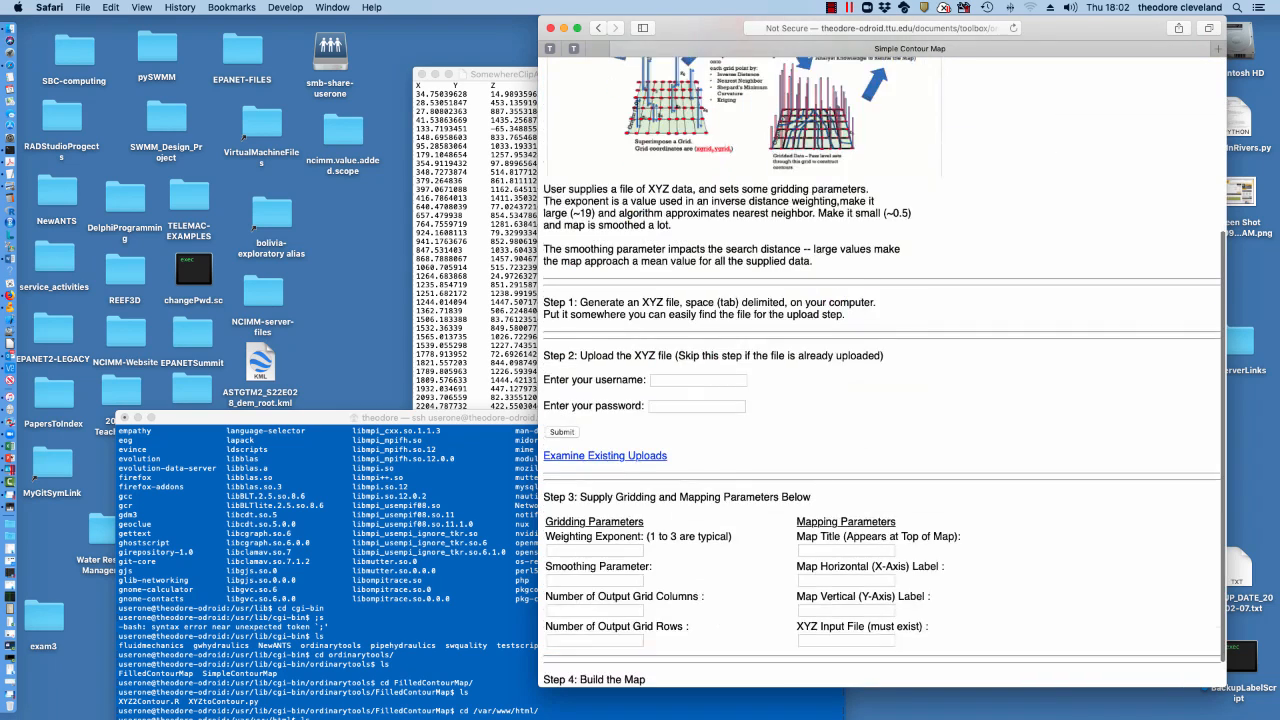
pyautogui.click(605, 421)
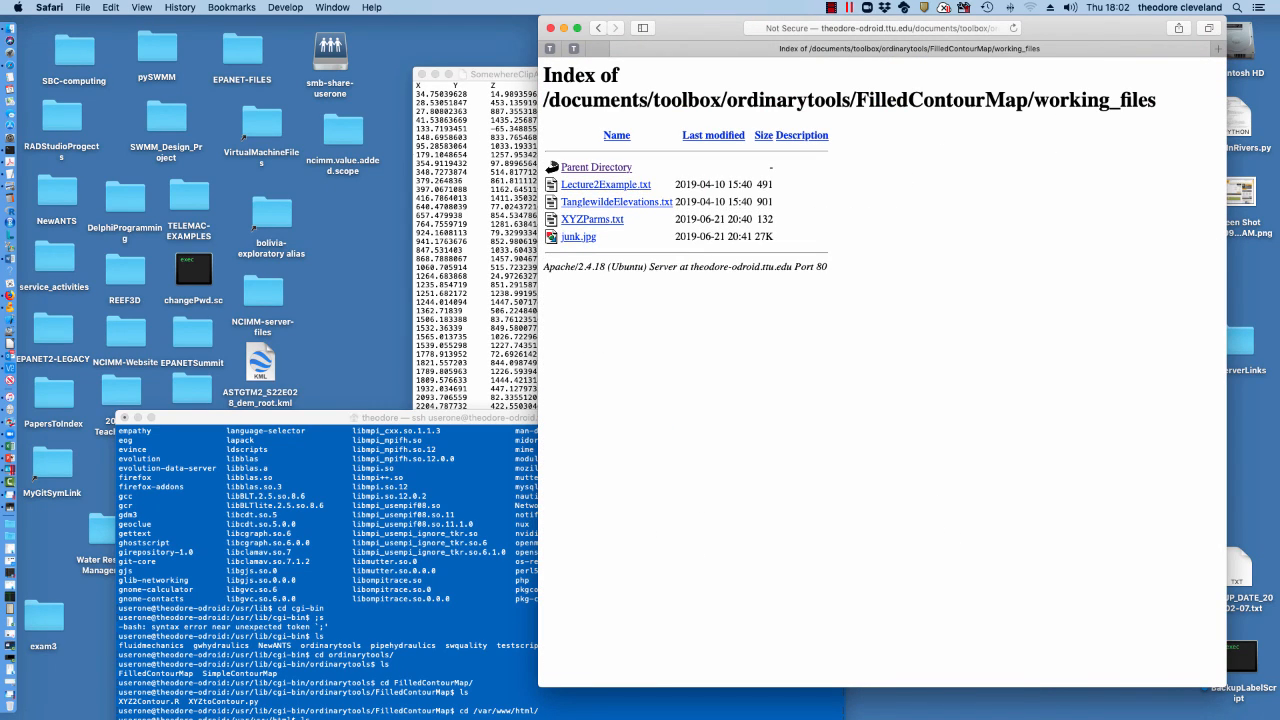
pyautogui.click(605, 184)
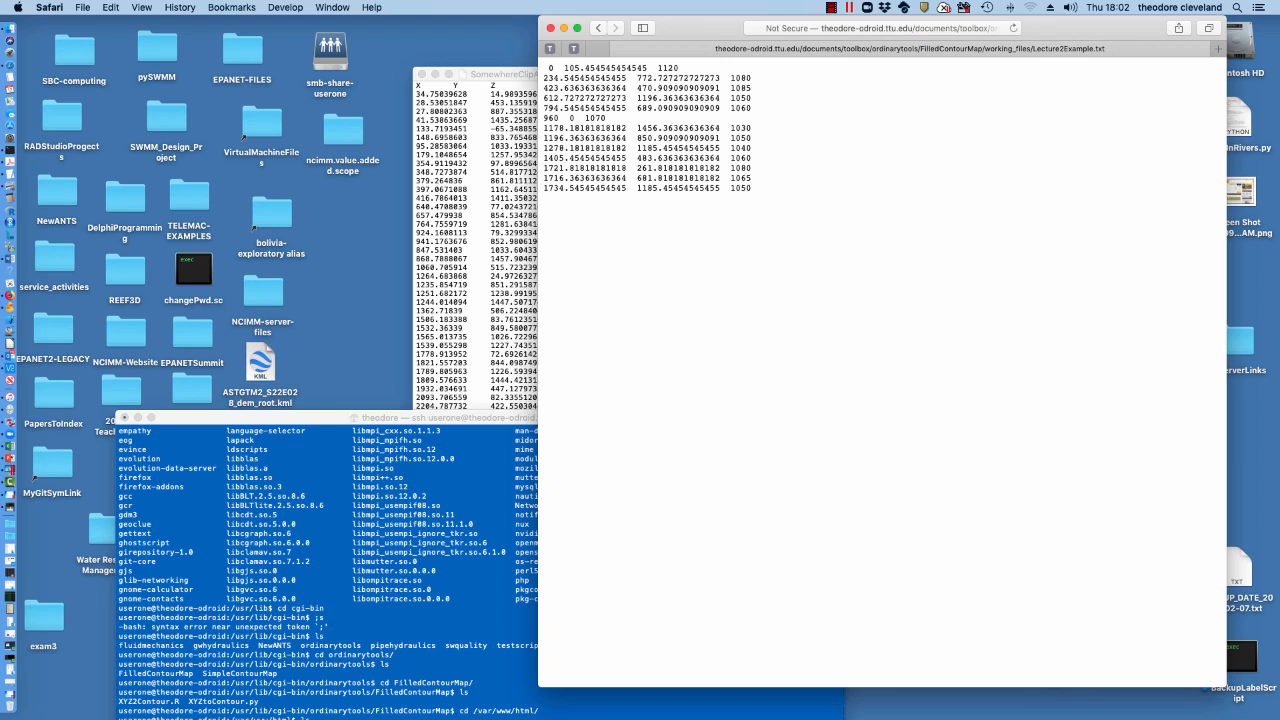
pyautogui.click(598, 28)
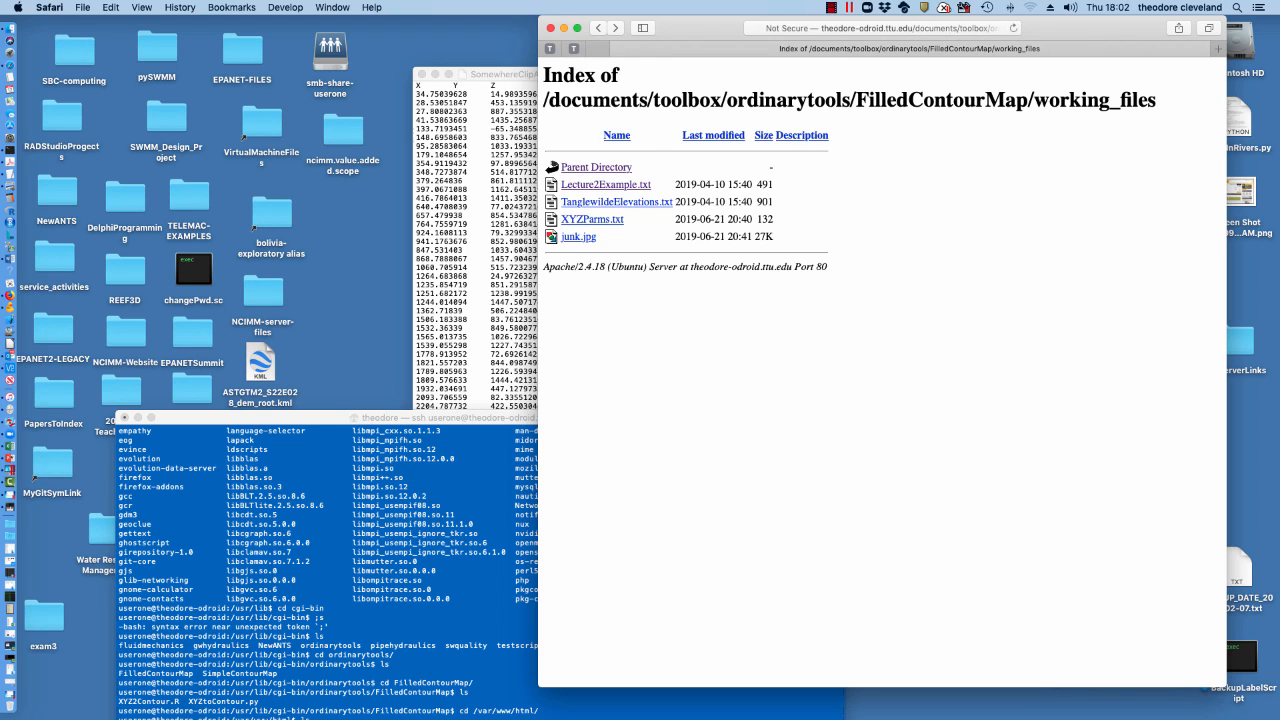
# Delete the X Y Z header line from SomewhereClipAnnotate.jpg.dat in TextEdit and save the file.
pyautogui.click(502, 75)
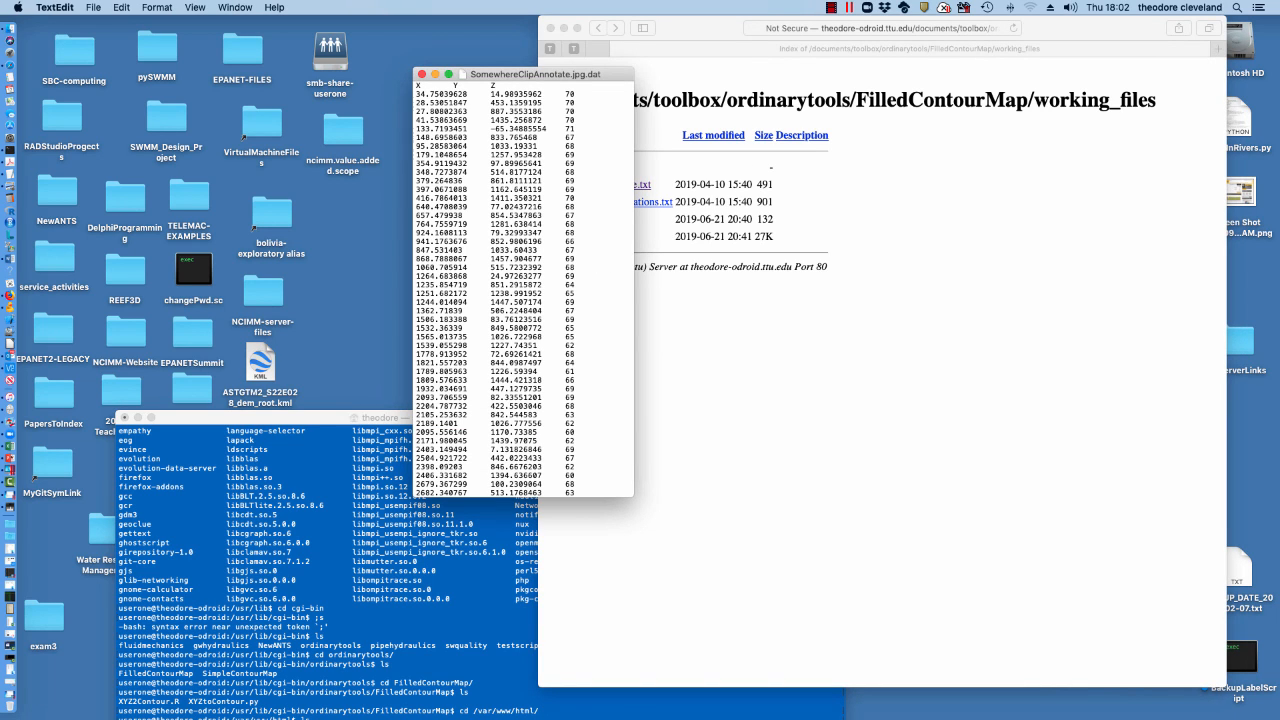
pyautogui.press('BackSpace')
pyautogui.press('BackSpace')
pyautogui.press('BackSpace')
pyautogui.press('BackSpace')
pyautogui.press('BackSpace')
pyautogui.press('BackSpace')
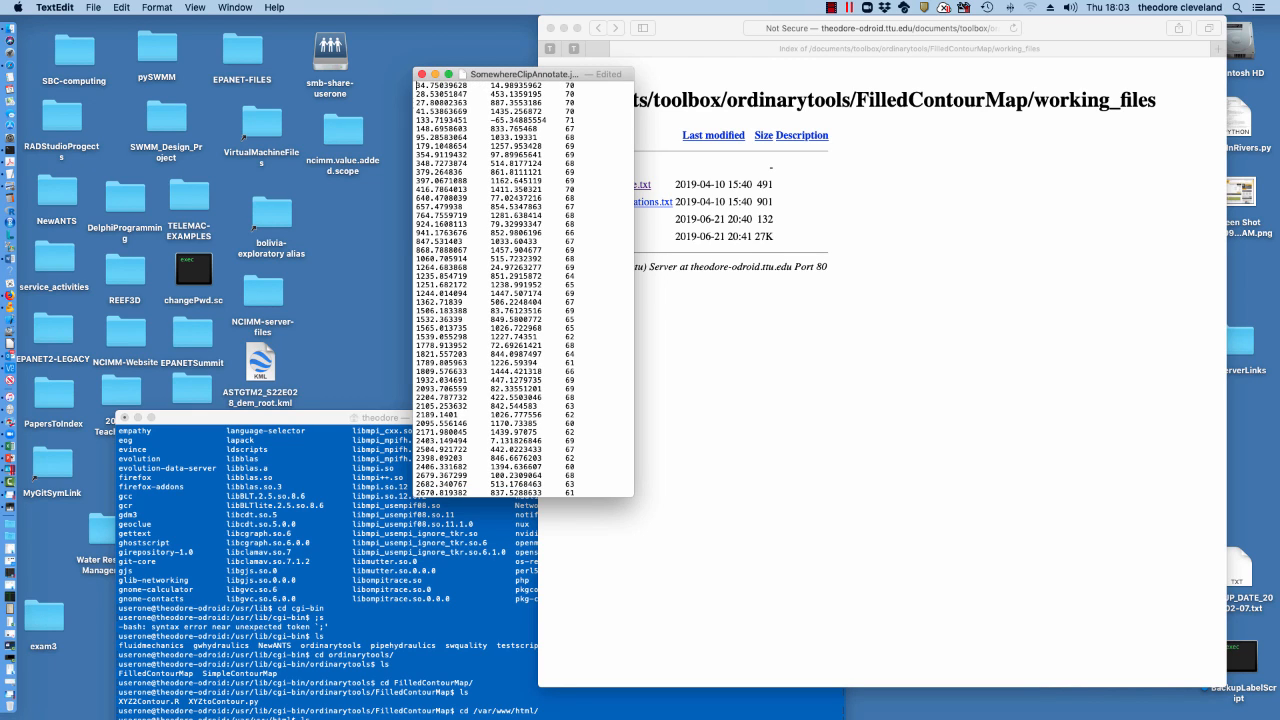
pyautogui.press('super+s')
# Return to the Filled Contour Mapping page in Safari and submit the upload username and password.
pyautogui.click(850, 330)
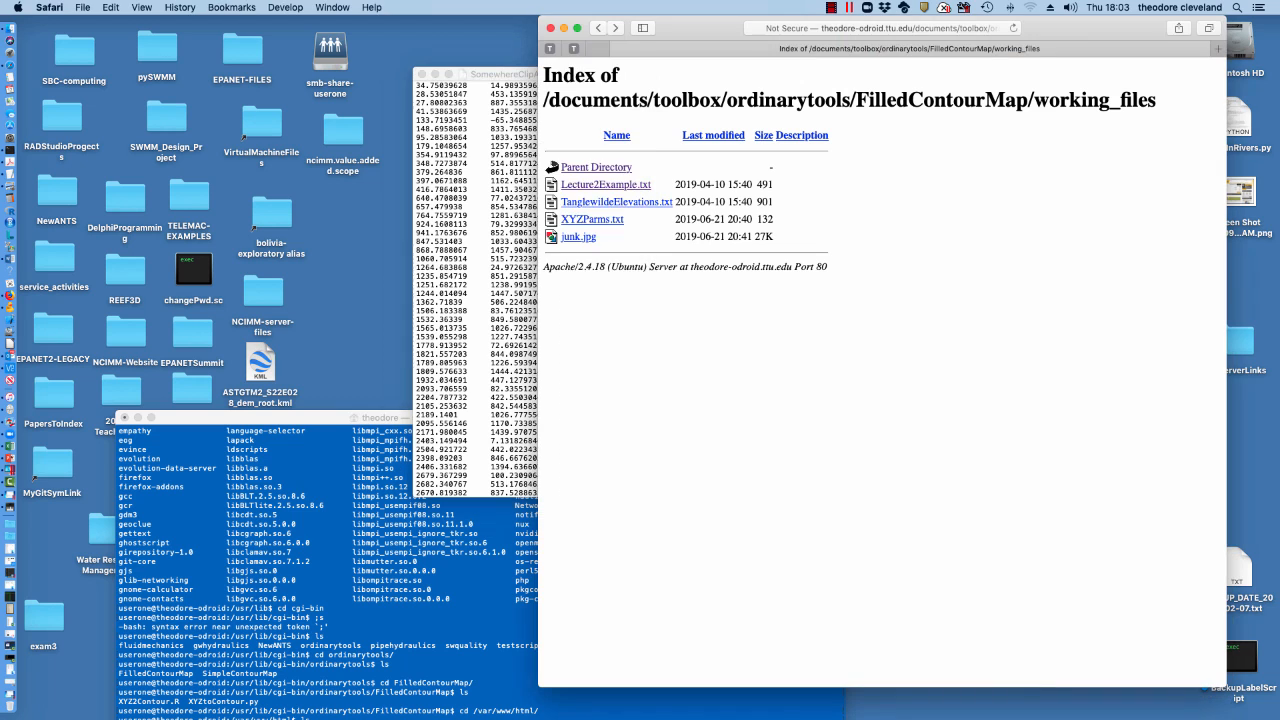
pyautogui.click(596, 167)
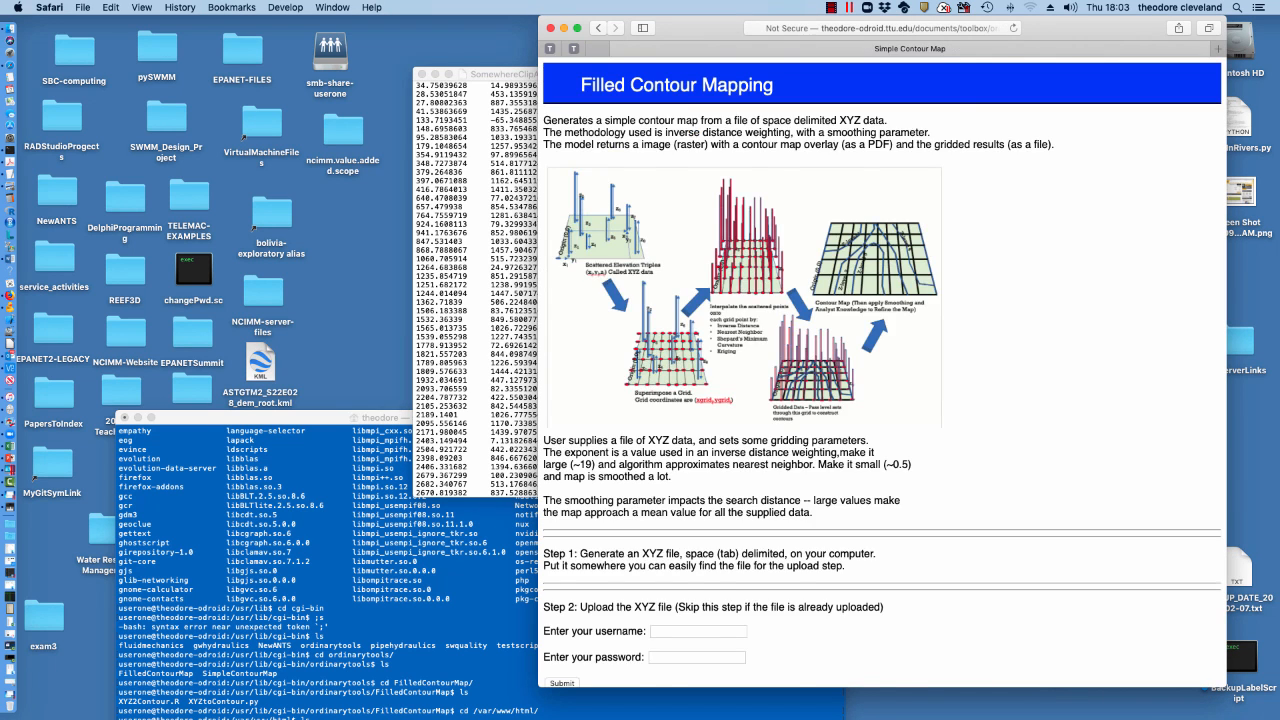
pyautogui.scroll(-5, 882, 370)
pyautogui.click(698, 409)
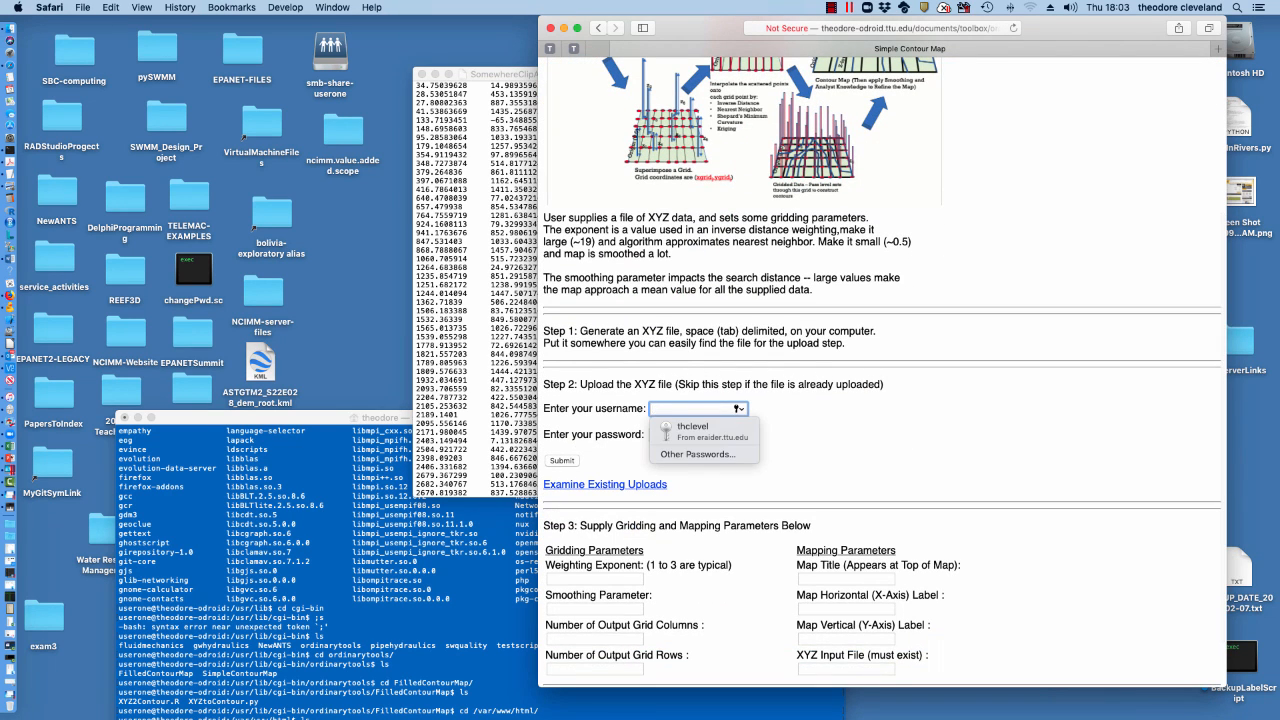
pyautogui.write('theo')
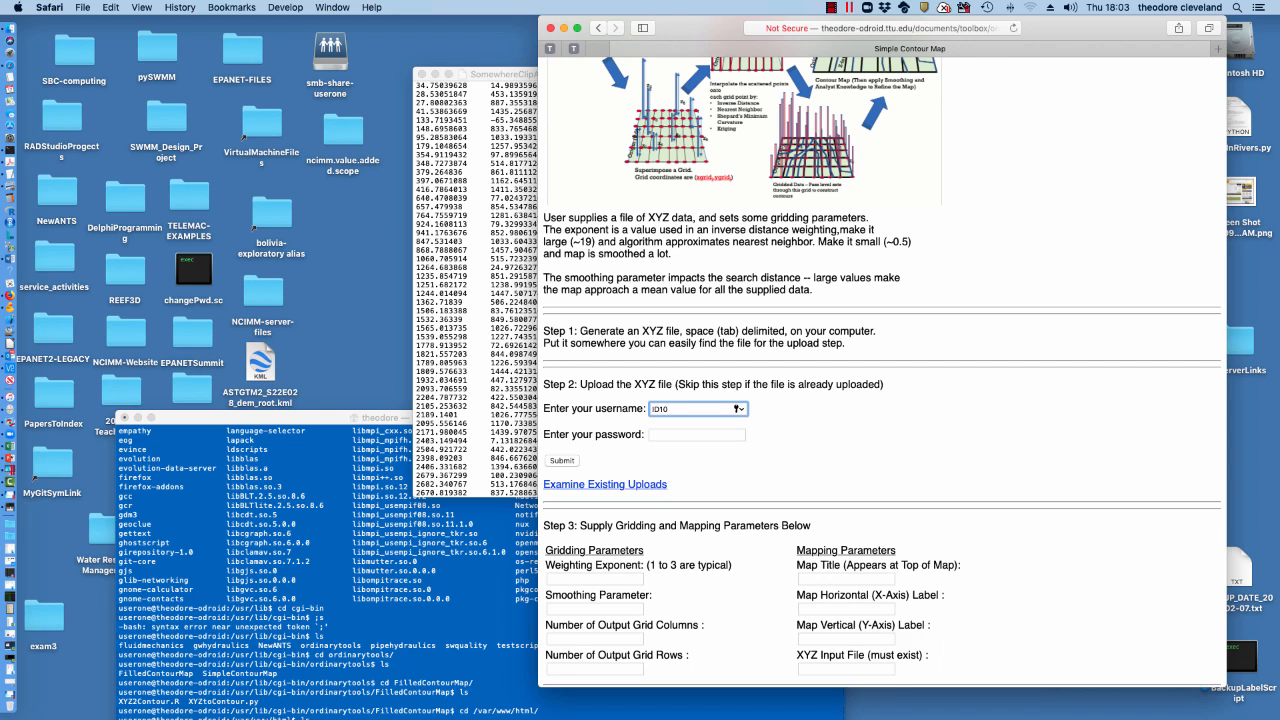
pyautogui.write('T')
pyautogui.press('Tab')
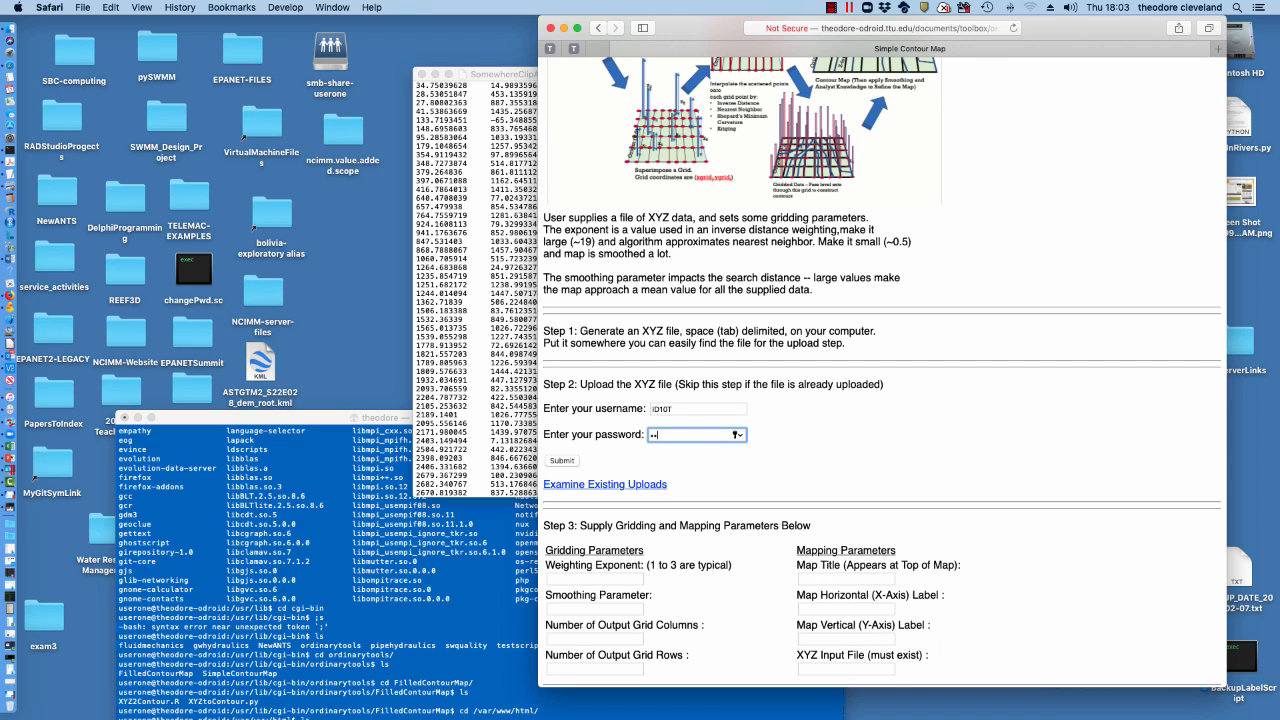
pyautogui.write('••••••')
pyautogui.press('Return')
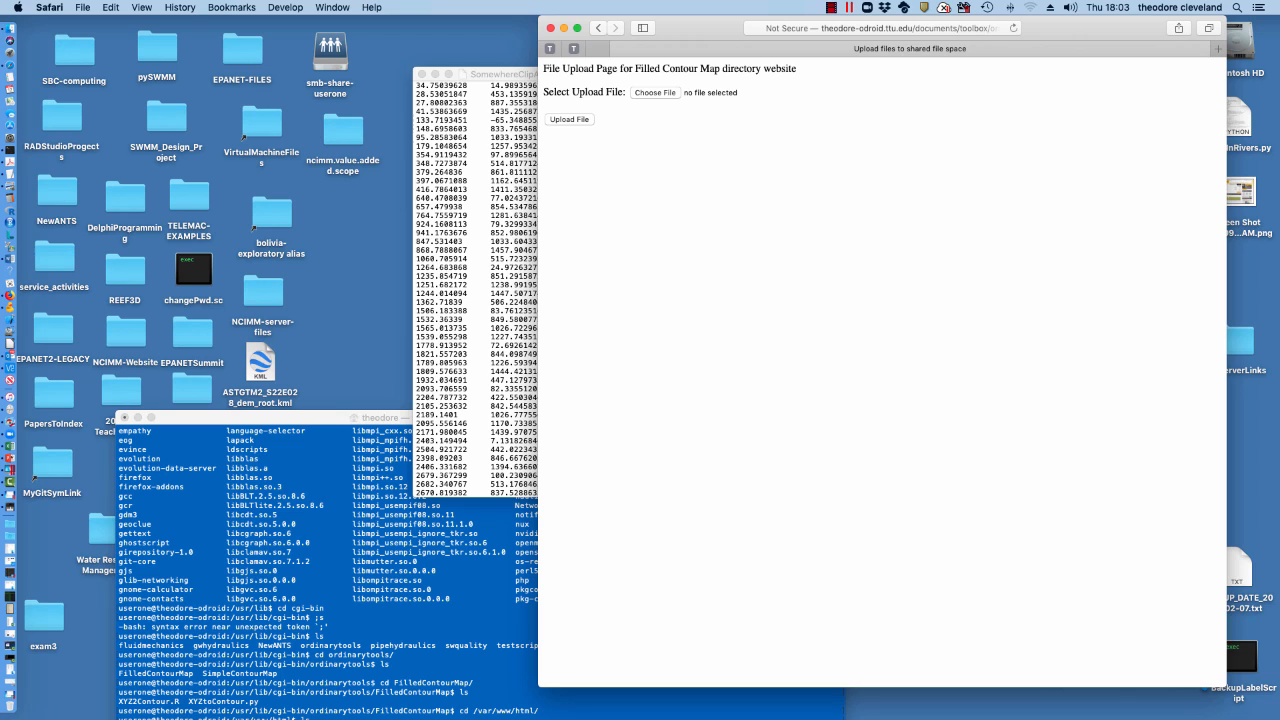
# Choose SomewhereClipAnnotate.jpg.dat from the Desktop and upload it to the contour map's shared file space.
pyautogui.click(655, 92)
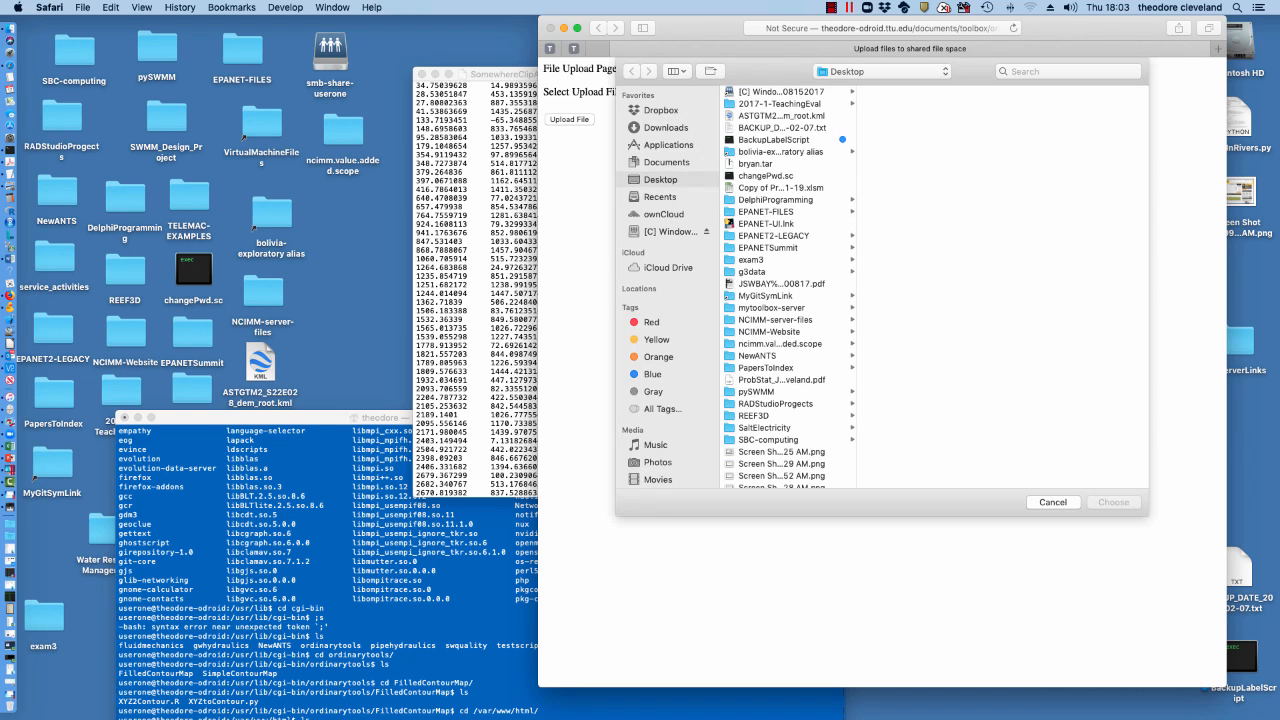
pyautogui.moveTo(524, 74); pyautogui.dragTo(416, 66)
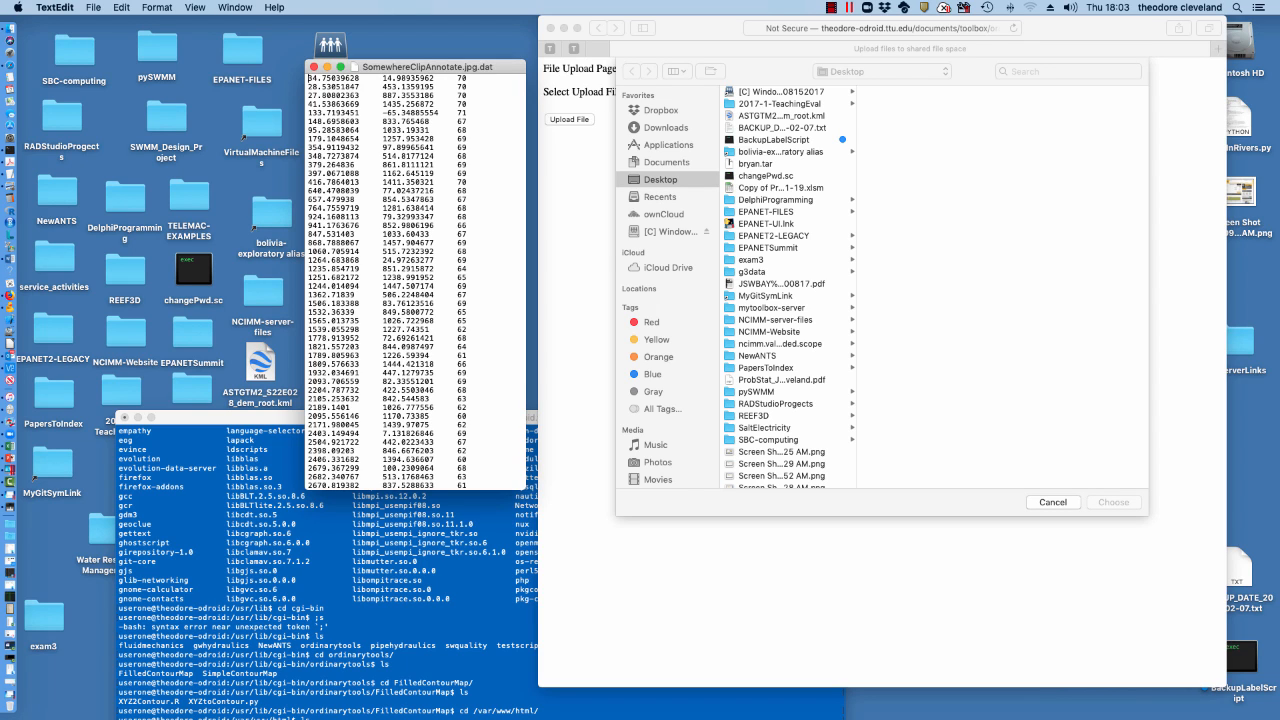
pyautogui.scroll(-8, 790, 286)
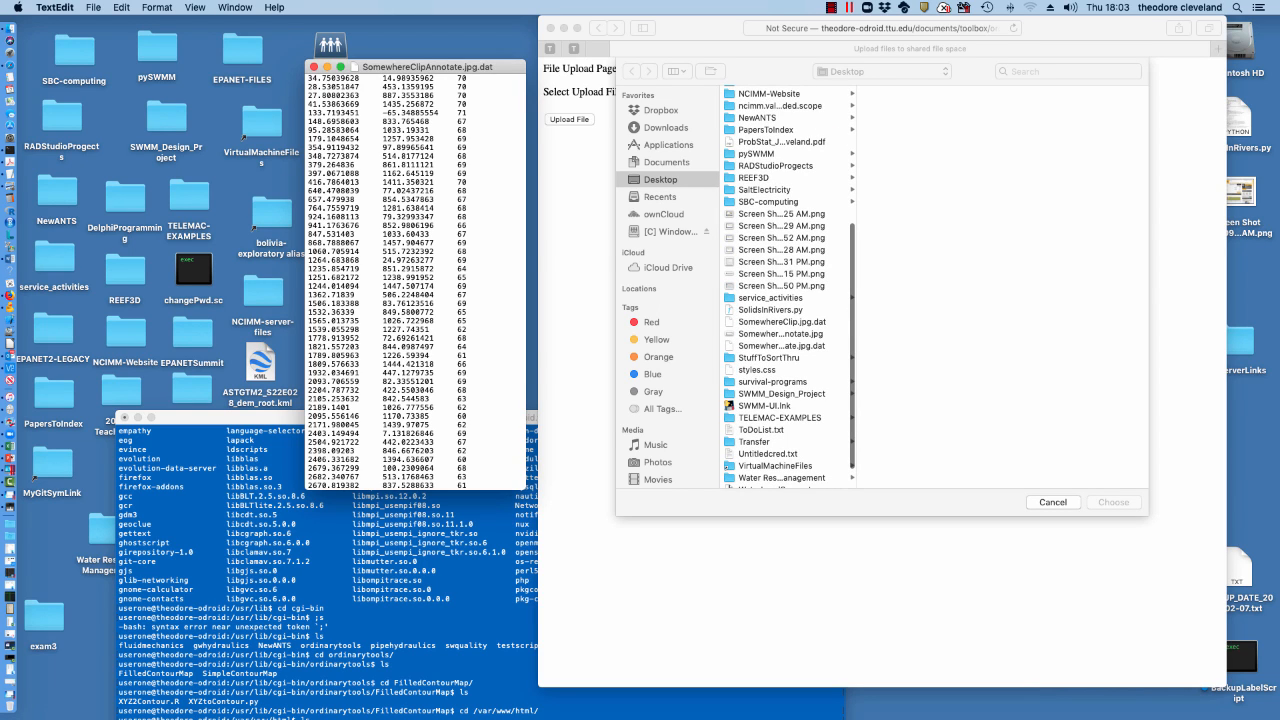
pyautogui.click(782, 346)
pyautogui.click(782, 346)
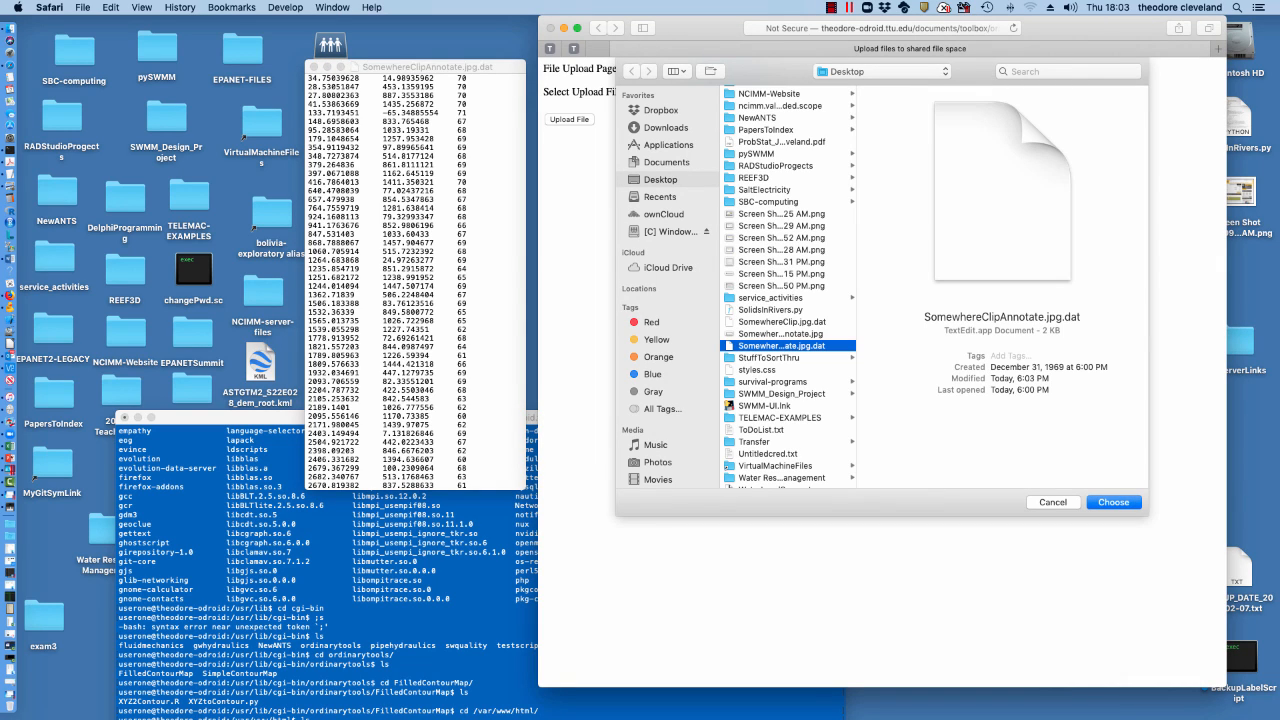
pyautogui.click(1114, 503)
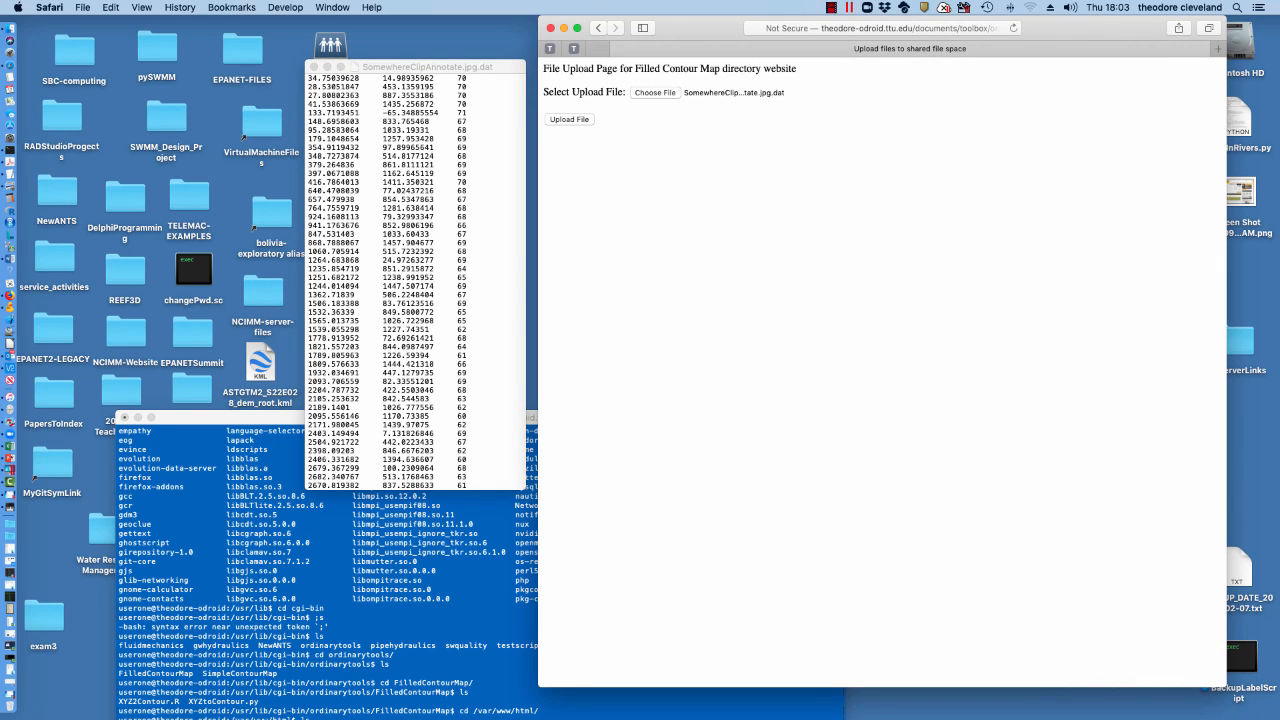
pyautogui.click(569, 119)
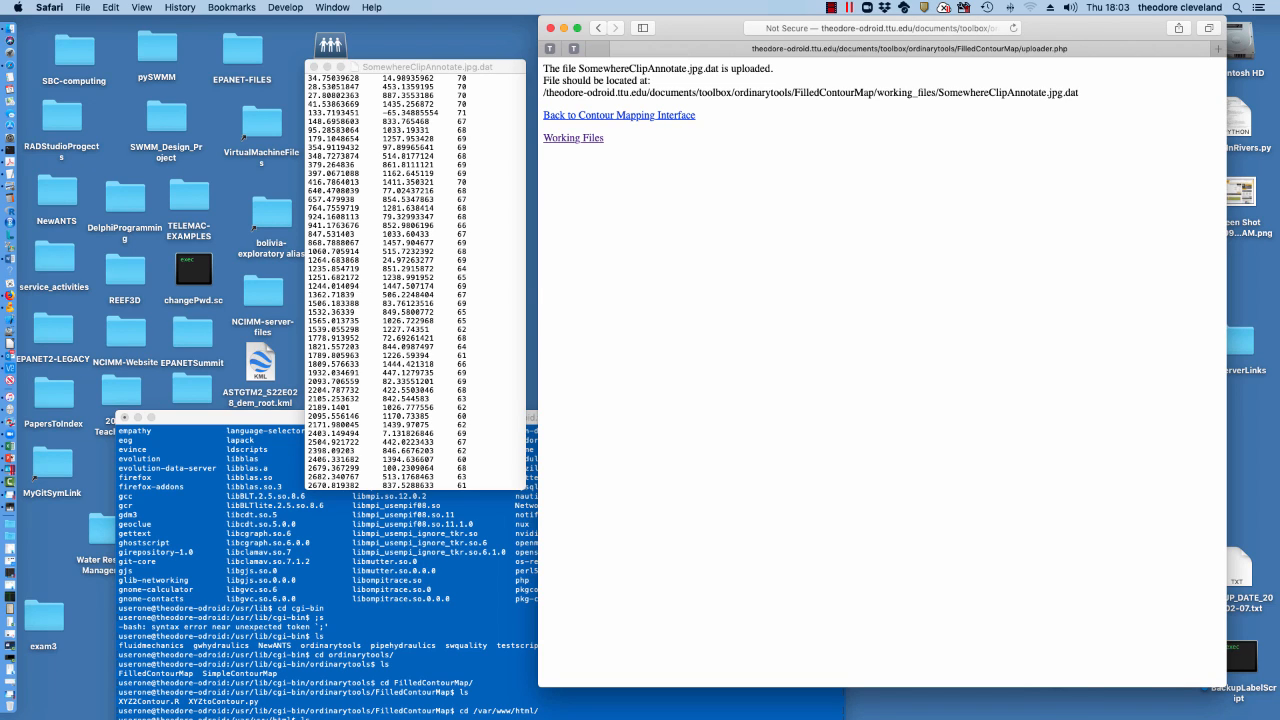
# Check the uploaded SomewhereClipAnnotate.jpg.dat in the server's working files and return to the listing.
pyautogui.click(573, 138)
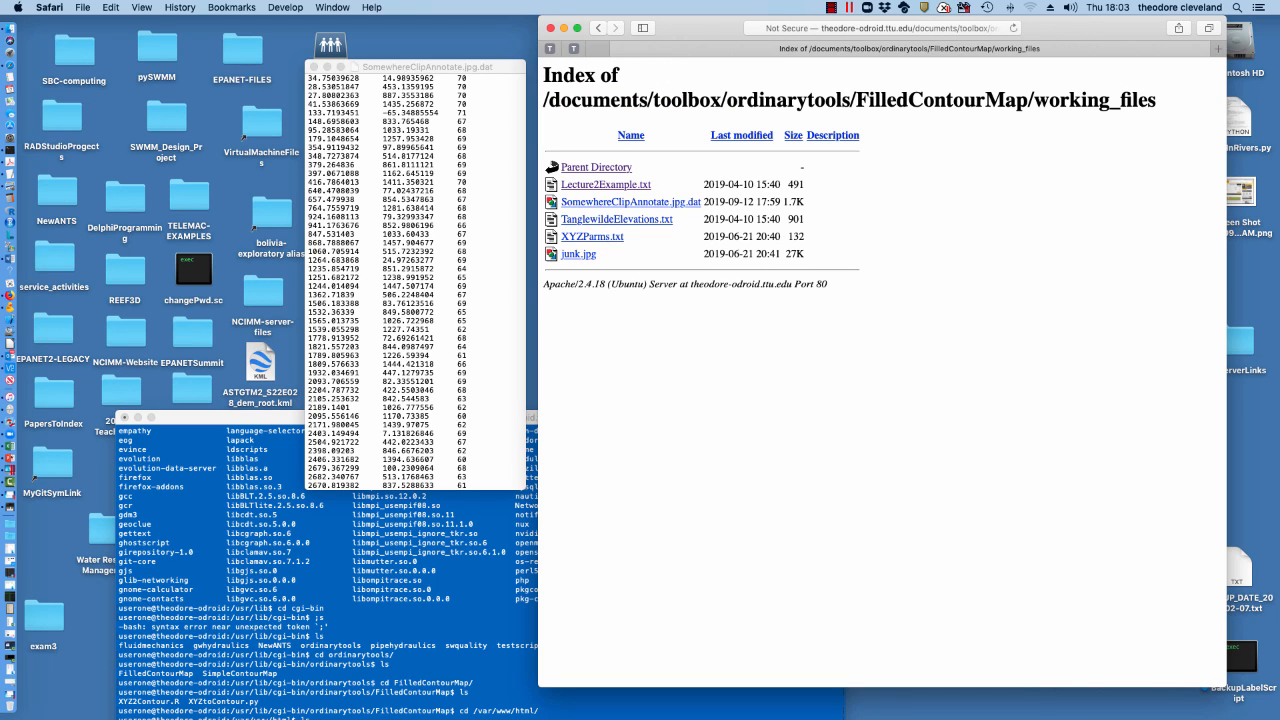
pyautogui.click(631, 201)
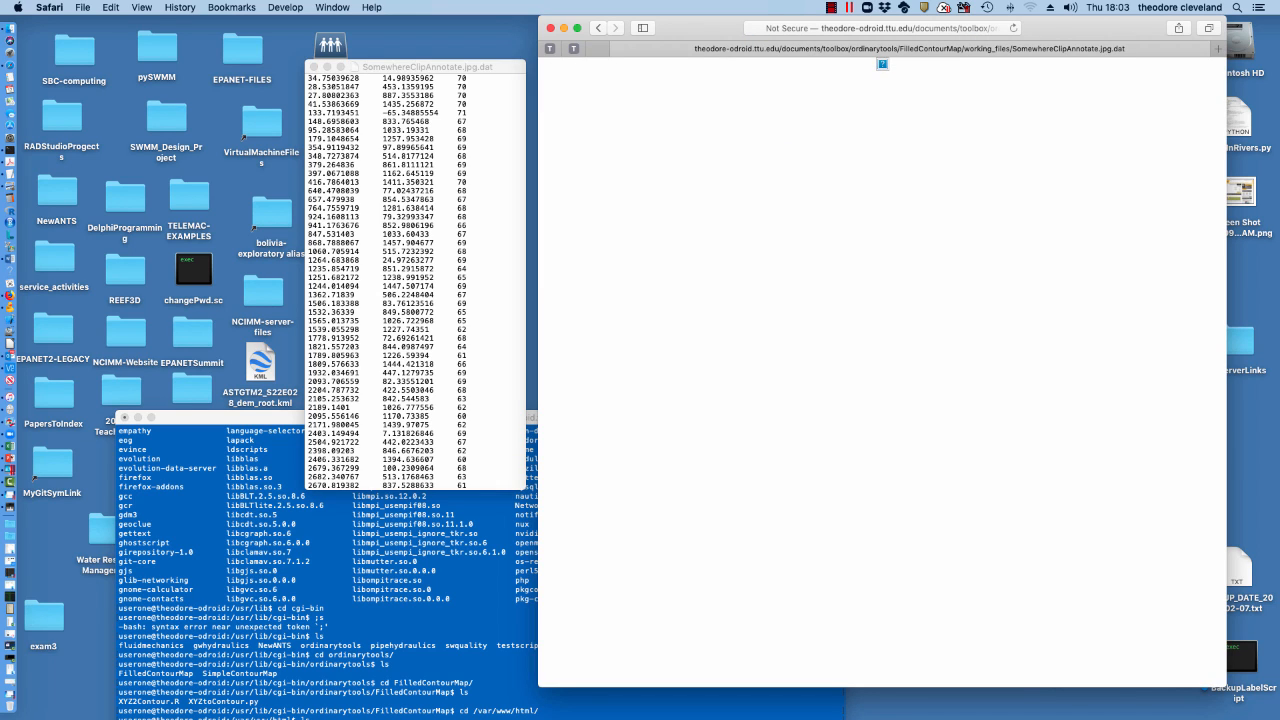
pyautogui.click(598, 28)
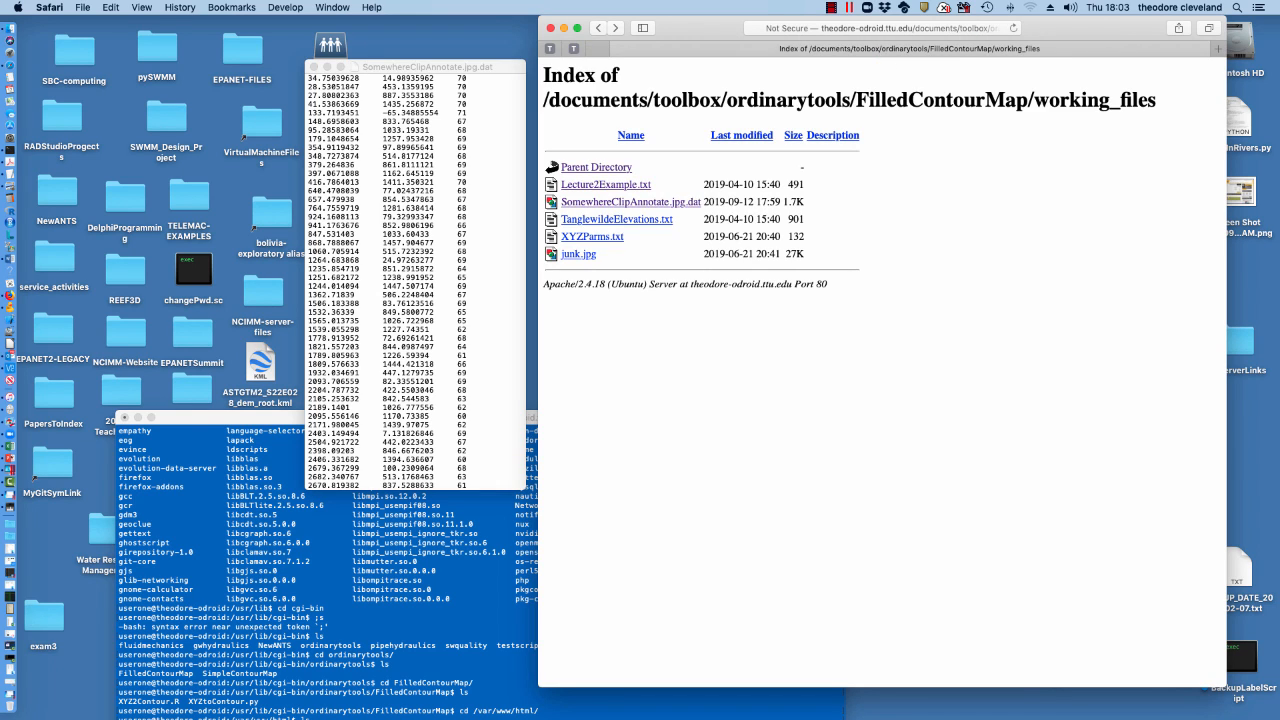
# Download the uploaded SomewhereClipAnnotate.jpg.dat from the working files listing and dismiss the alert.
pyautogui.rightClick(622, 202)
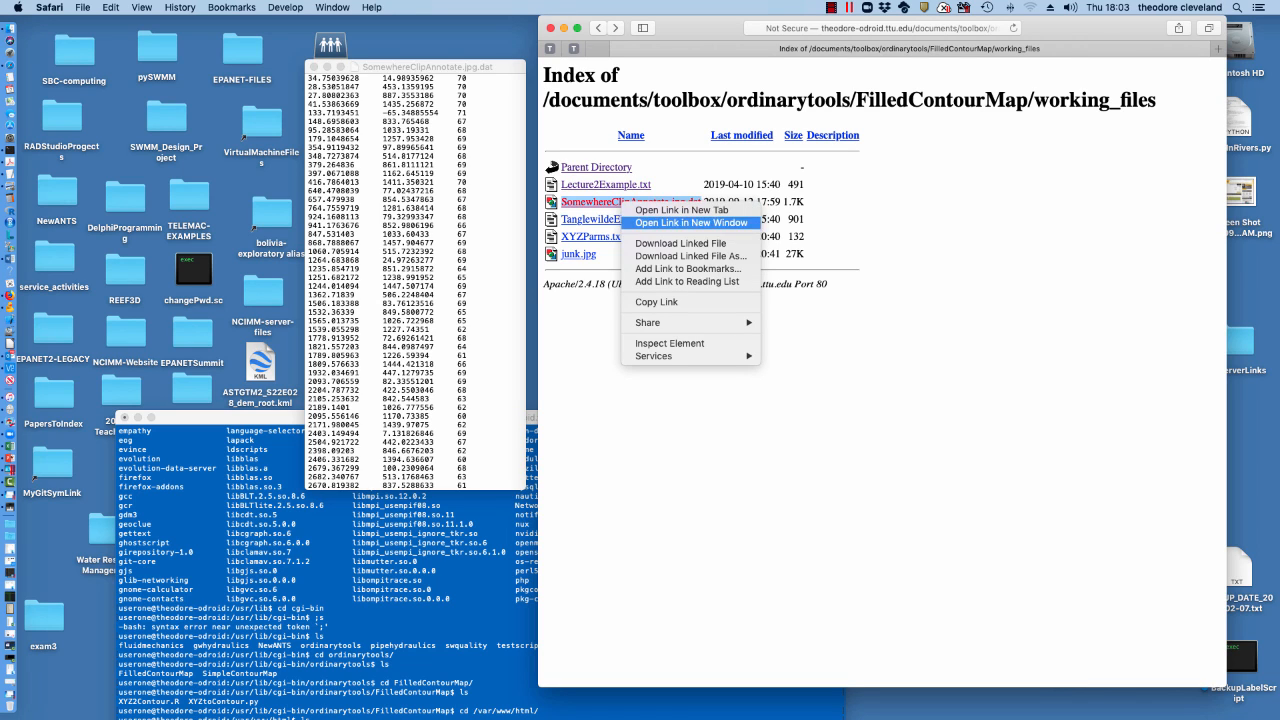
pyautogui.click(680, 243)
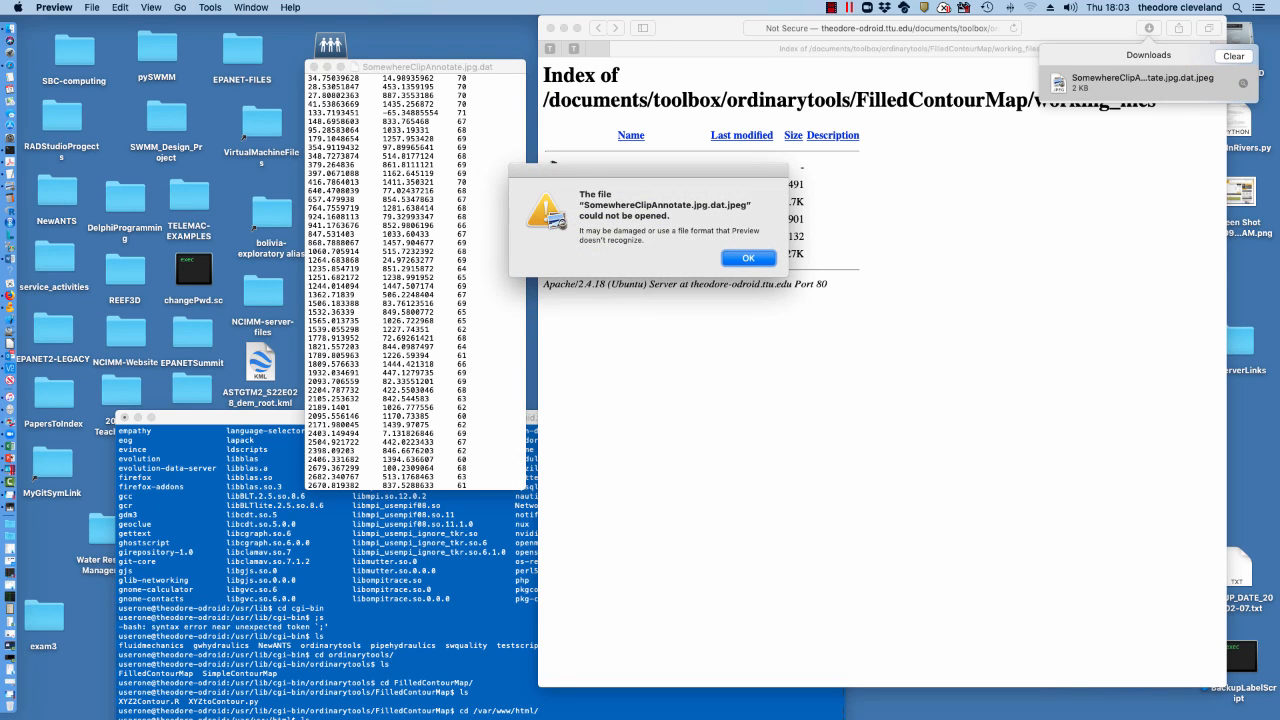
pyautogui.press('Return')
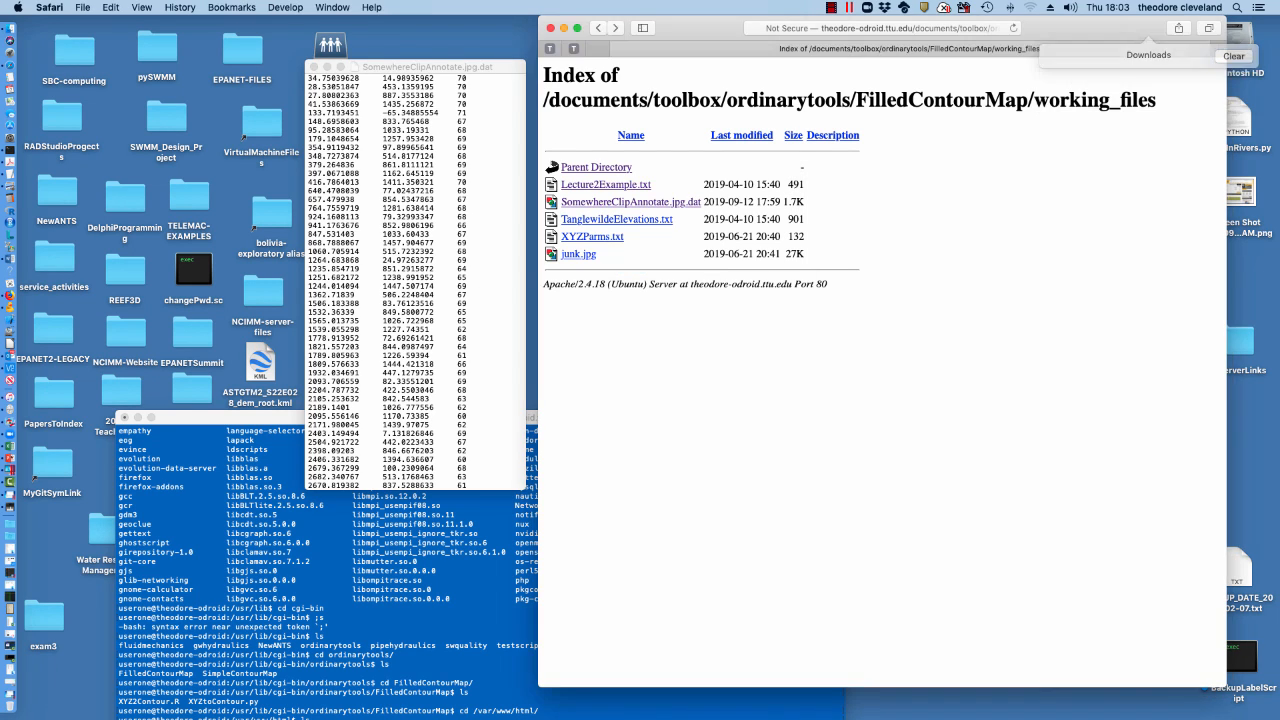
# Close the SomewhereClipAnnotate.jpg.dat text window and move the browser window clear of the file on the Desktop.
pyautogui.click(309, 77)
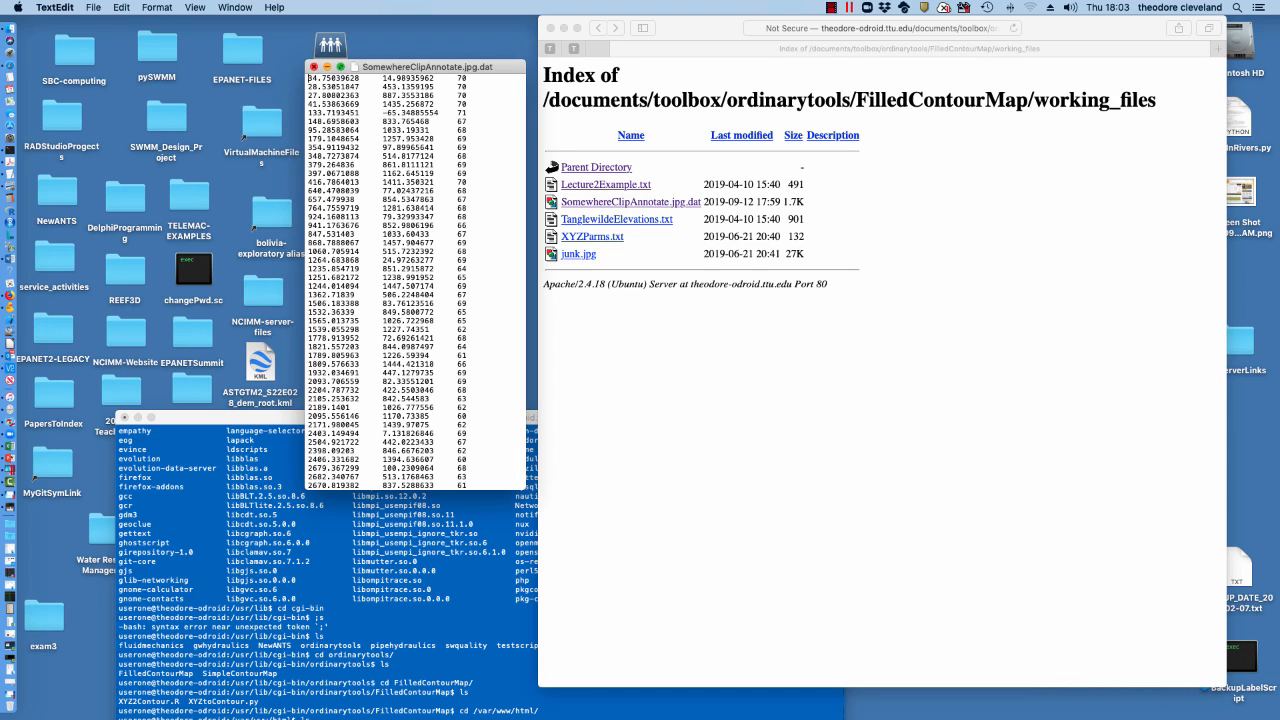
pyautogui.click(313, 66)
pyautogui.moveTo(694, 28); pyautogui.dragTo(708, 203)
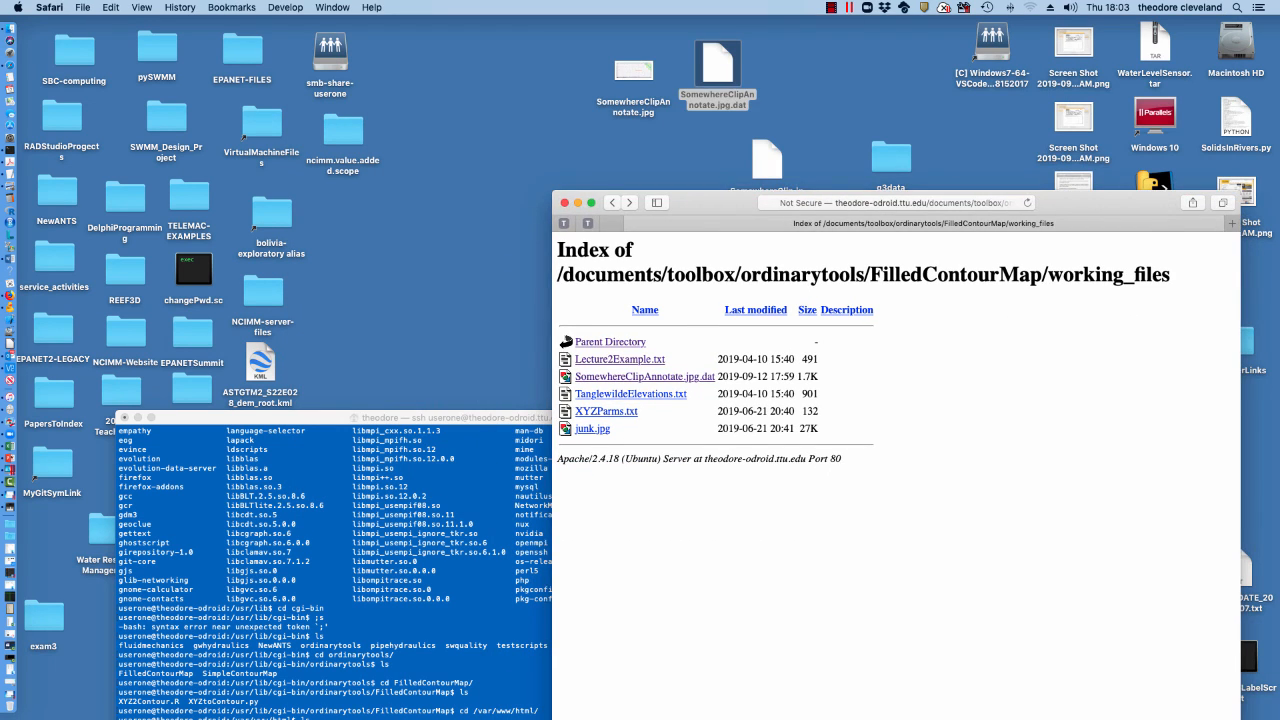
# Rename the Desktop file SomewhereClipAnnotate.jpg.dat as SomewhereClipAnnotate.txt and accept the .txt extension.
pyautogui.click(717, 66)
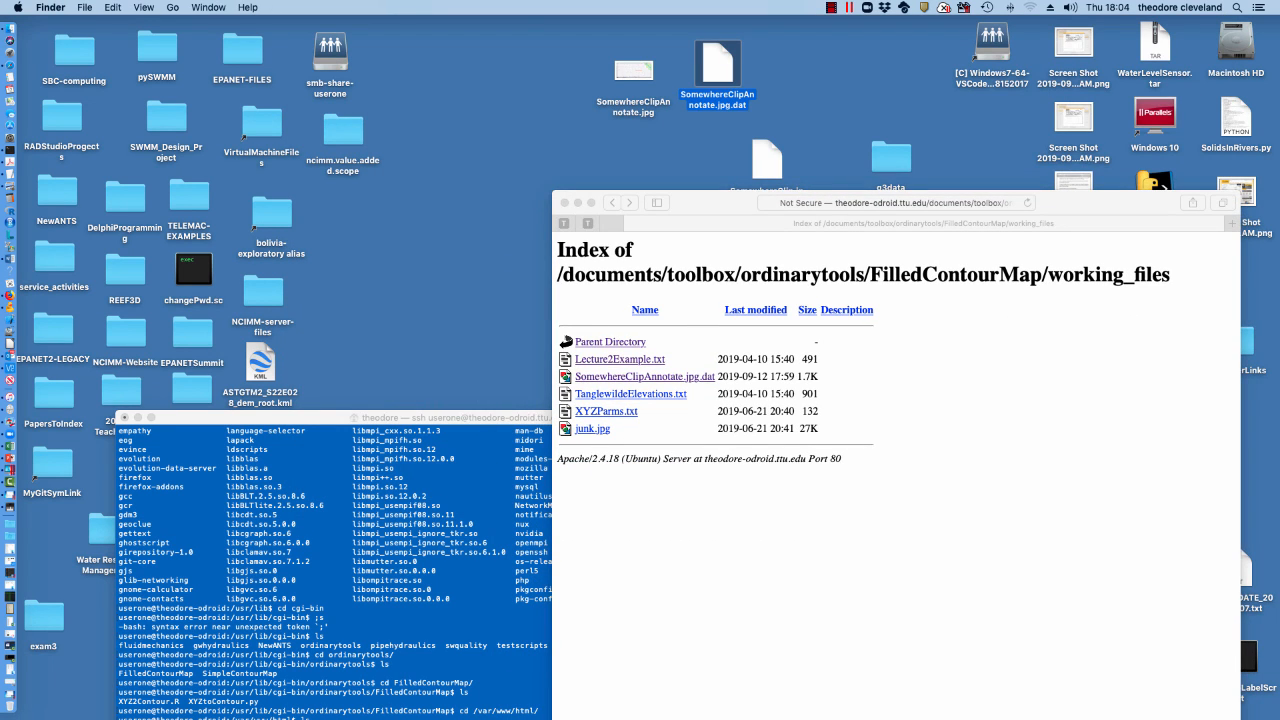
pyautogui.press('Return')
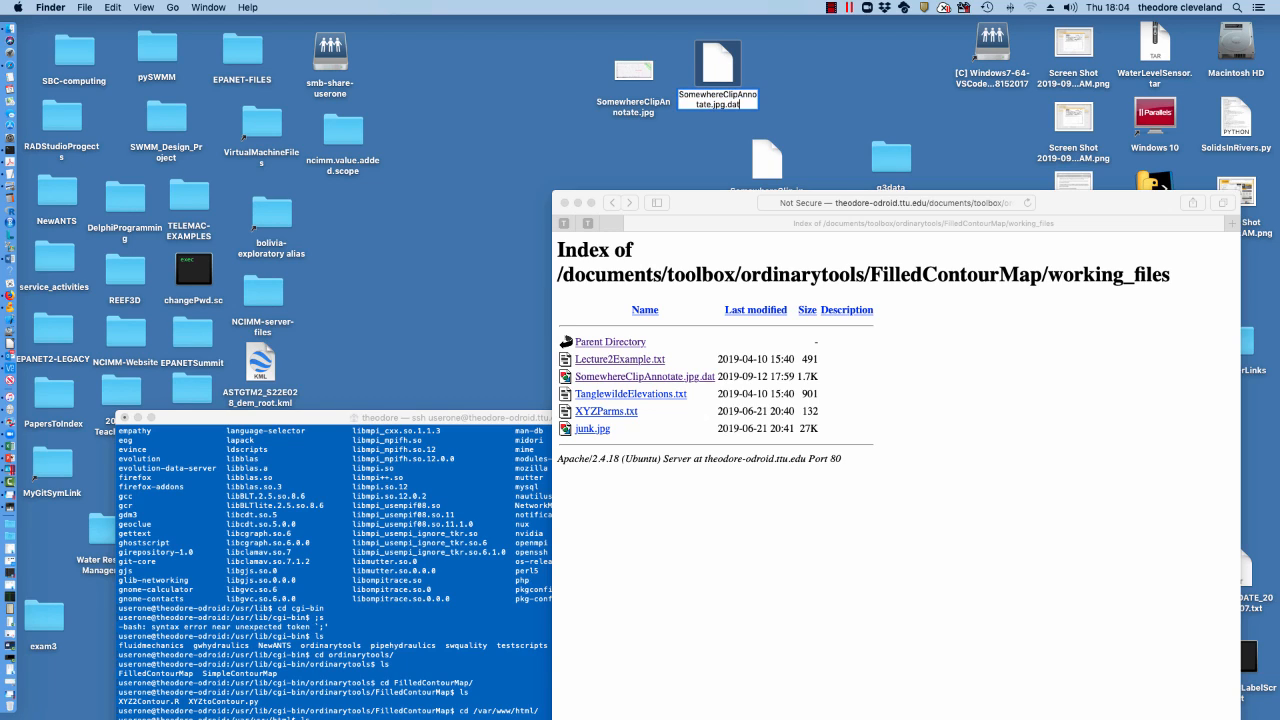
pyautogui.press('BackSpace')
pyautogui.press('BackSpace')
pyautogui.press('BackSpace')
pyautogui.press('BackSpace')
pyautogui.press('BackSpace')
pyautogui.press('BackSpace')
pyautogui.press('BackSpace')
pyautogui.write('txt')
pyautogui.press('Return')
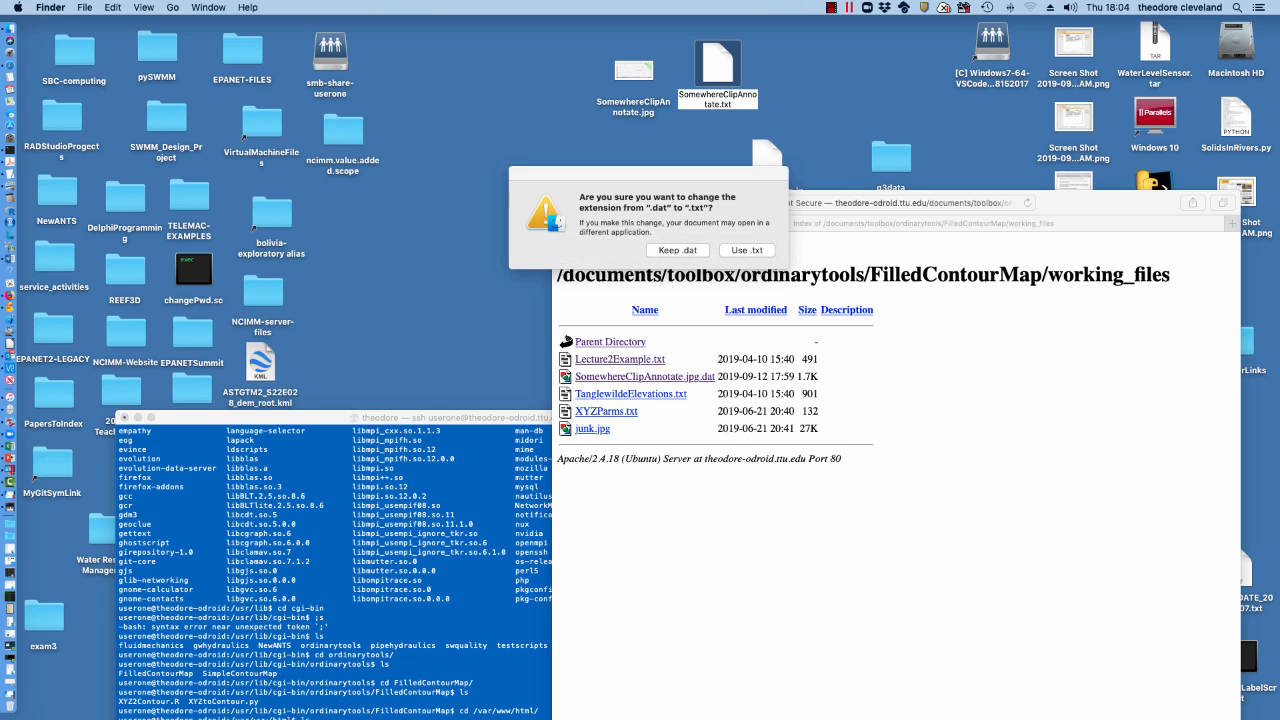
pyautogui.press('Return')
# Return from the working files listing to the contour map page and submit the upload username and password.
pyautogui.moveTo(710, 202); pyautogui.dragTo(699, 50)
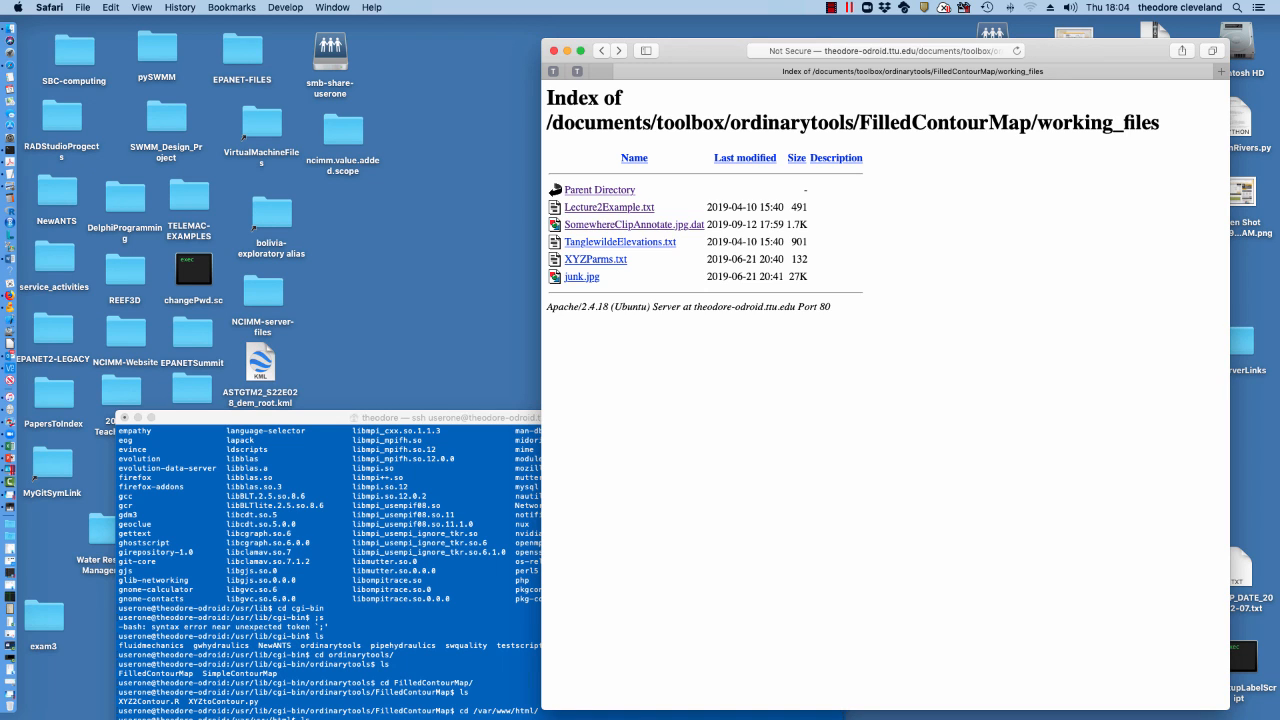
pyautogui.click(600, 190)
pyautogui.scroll(-5, 885, 395)
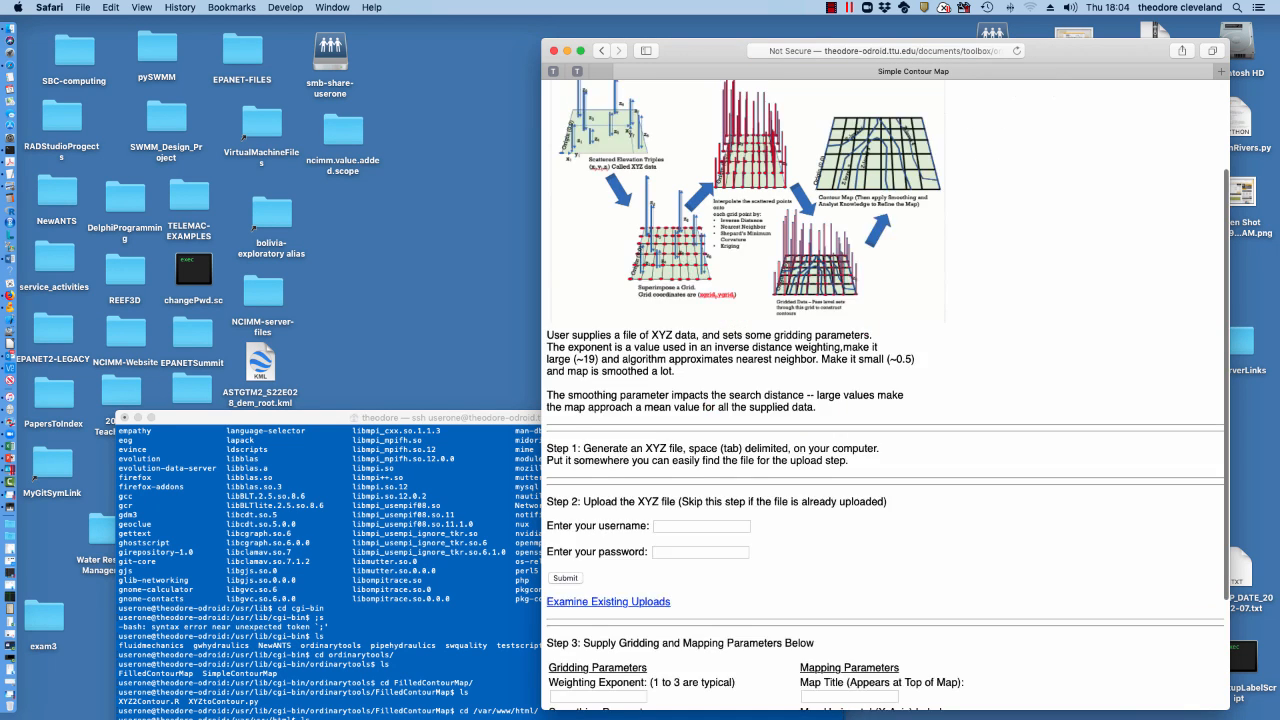
pyautogui.click(565, 489)
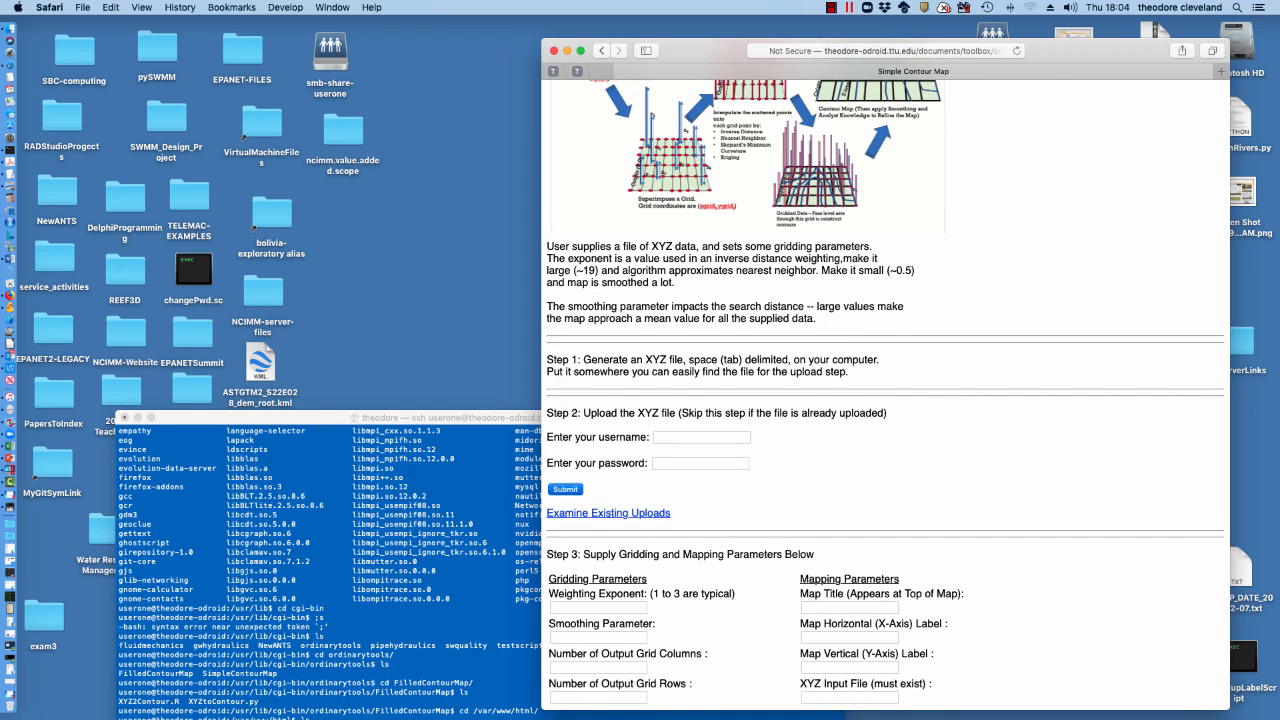
pyautogui.click(601, 50)
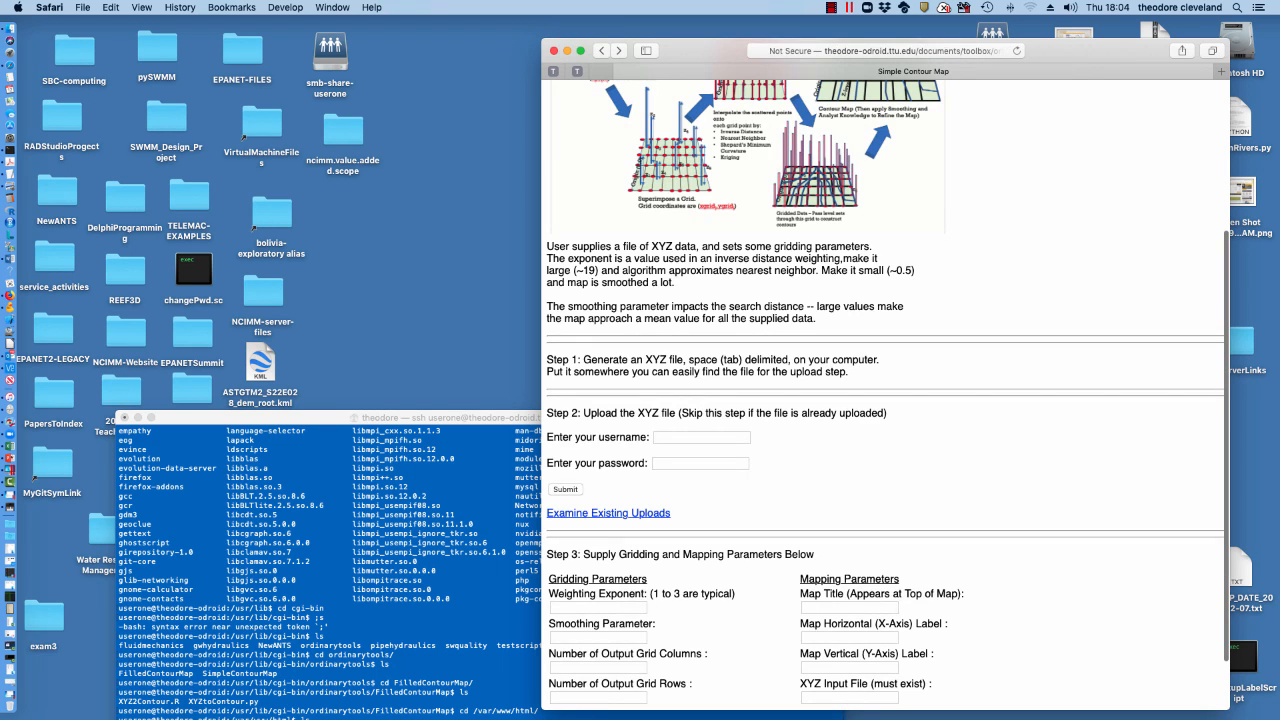
pyautogui.click(694, 437)
pyautogui.write('ID10T')
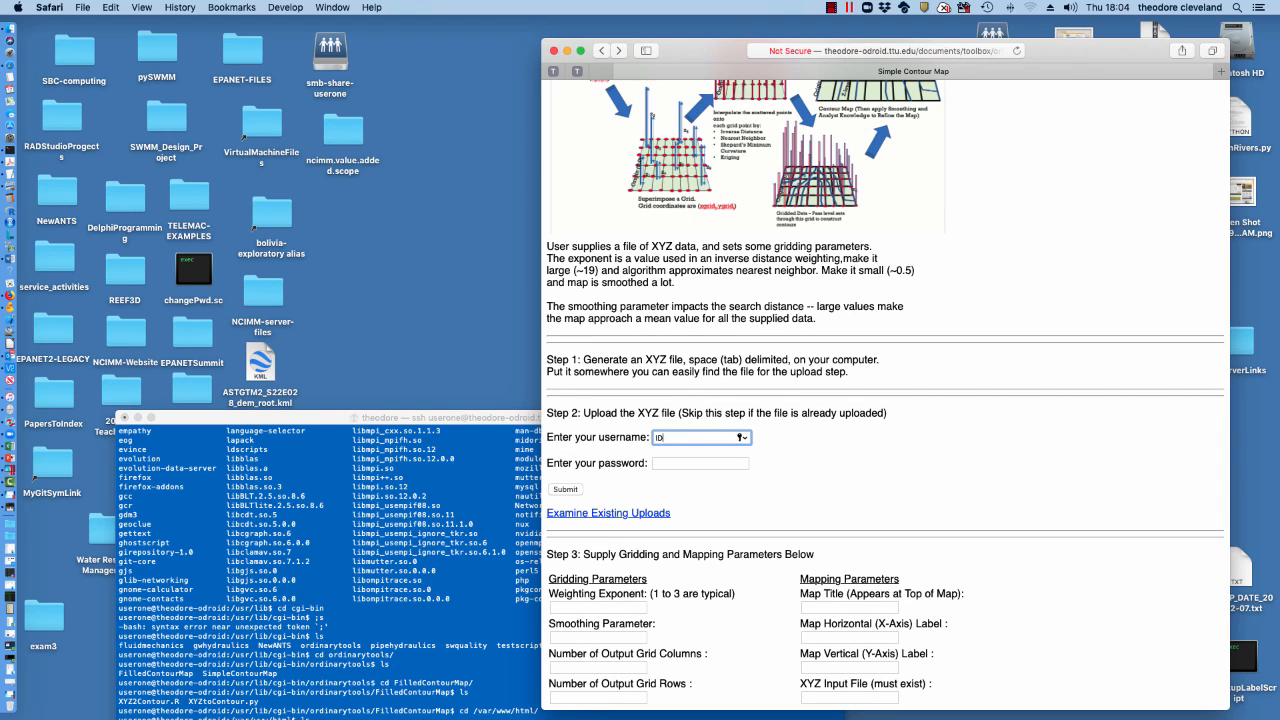
pyautogui.press('Tab')
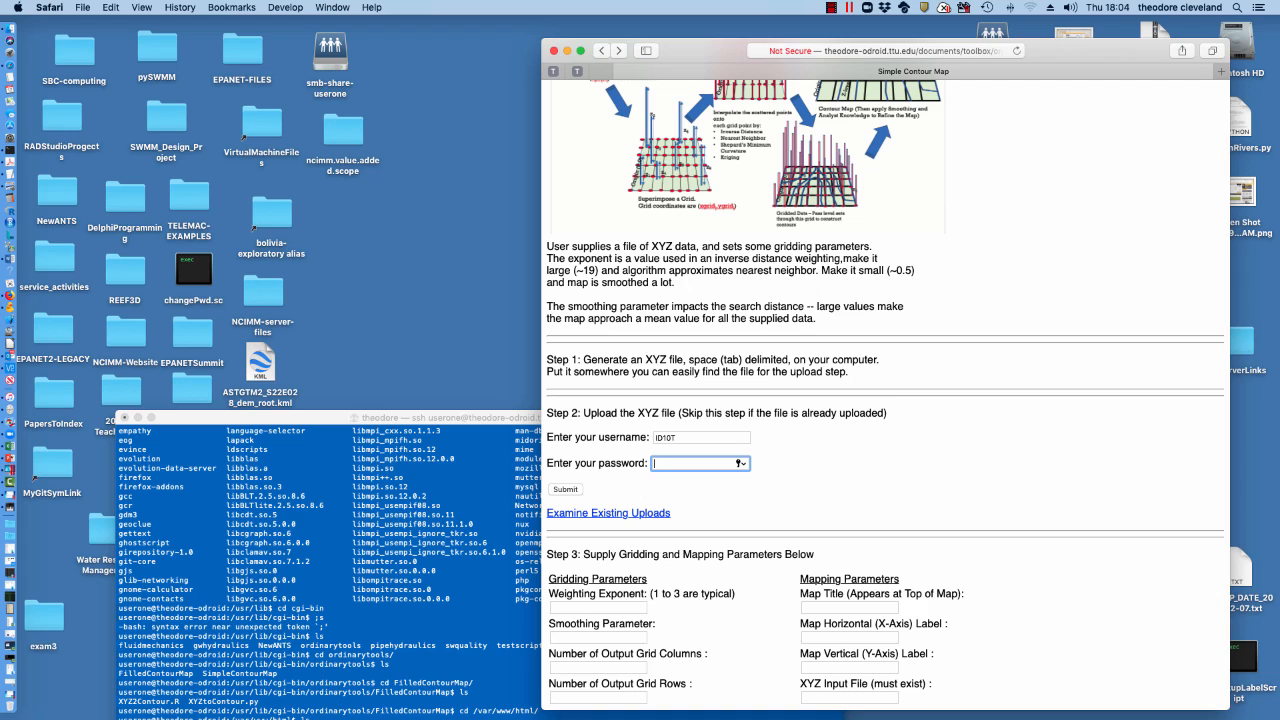
pyautogui.write('••••••••••')
pyautogui.press('Return')
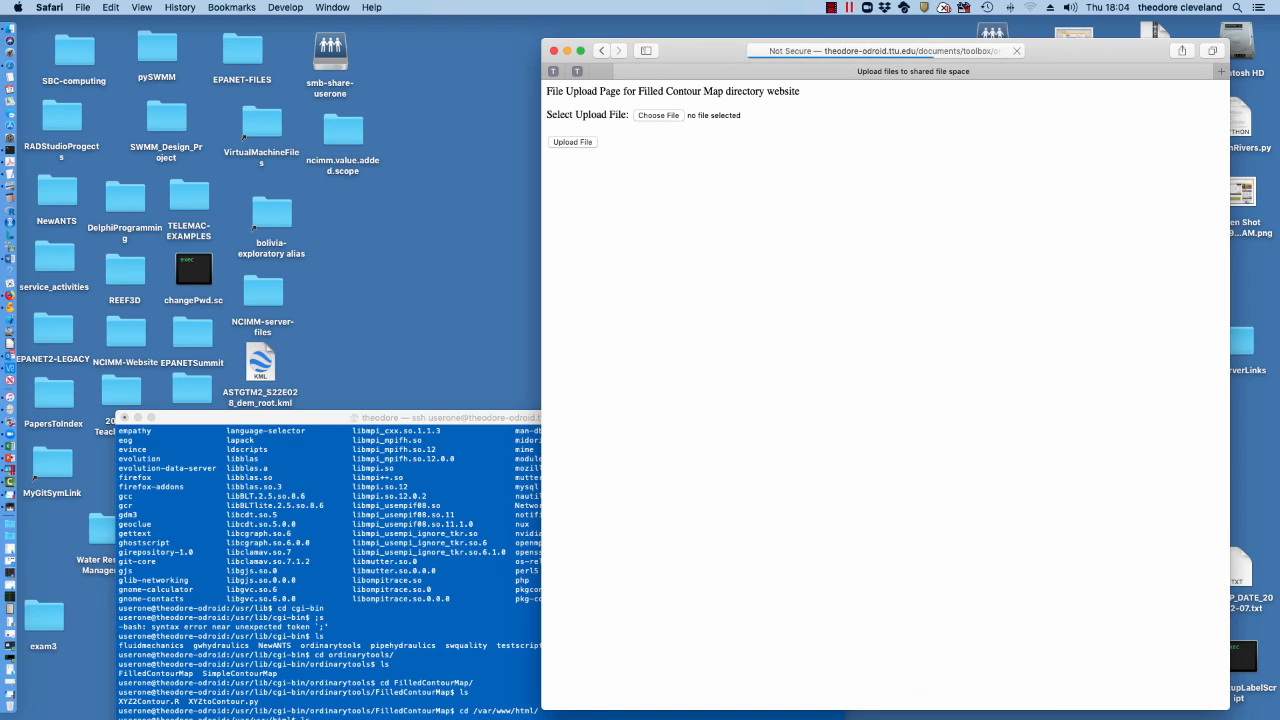
# Choose SomewhereClipAnnotate.txt from the Desktop and upload it to the shared file space.
pyautogui.click(658, 115)
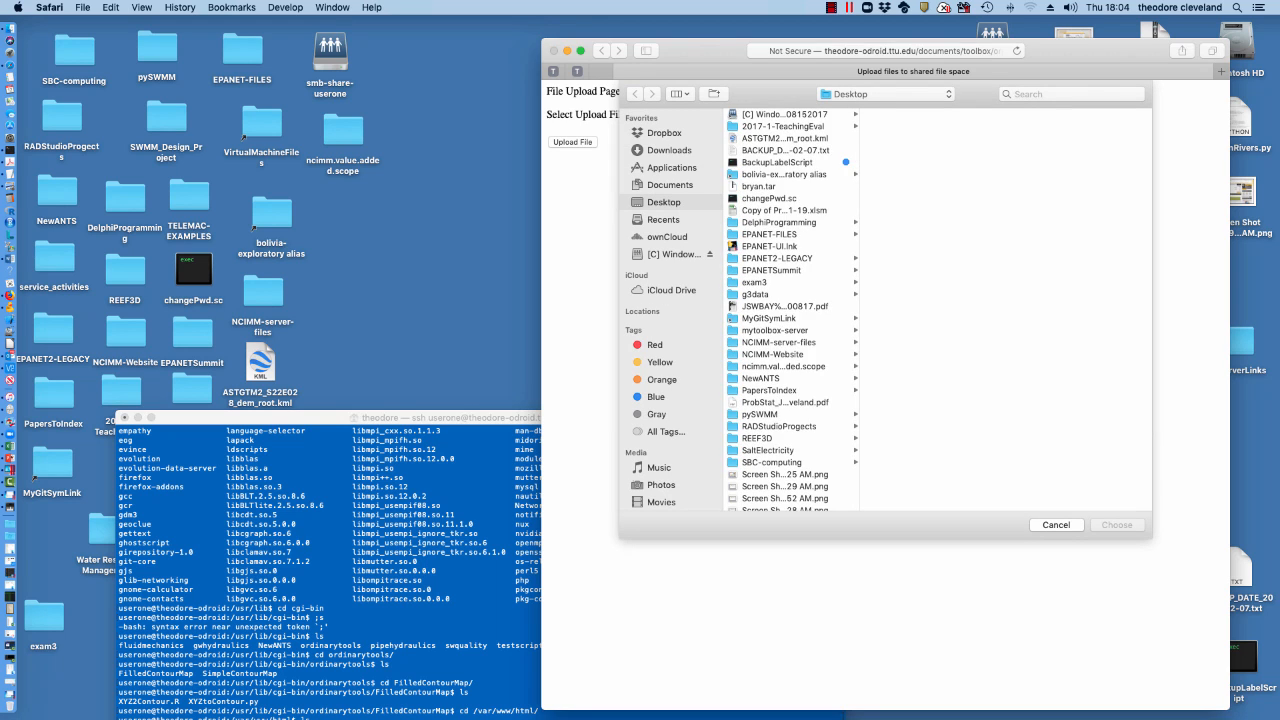
pyautogui.scroll(-5, 791, 310)
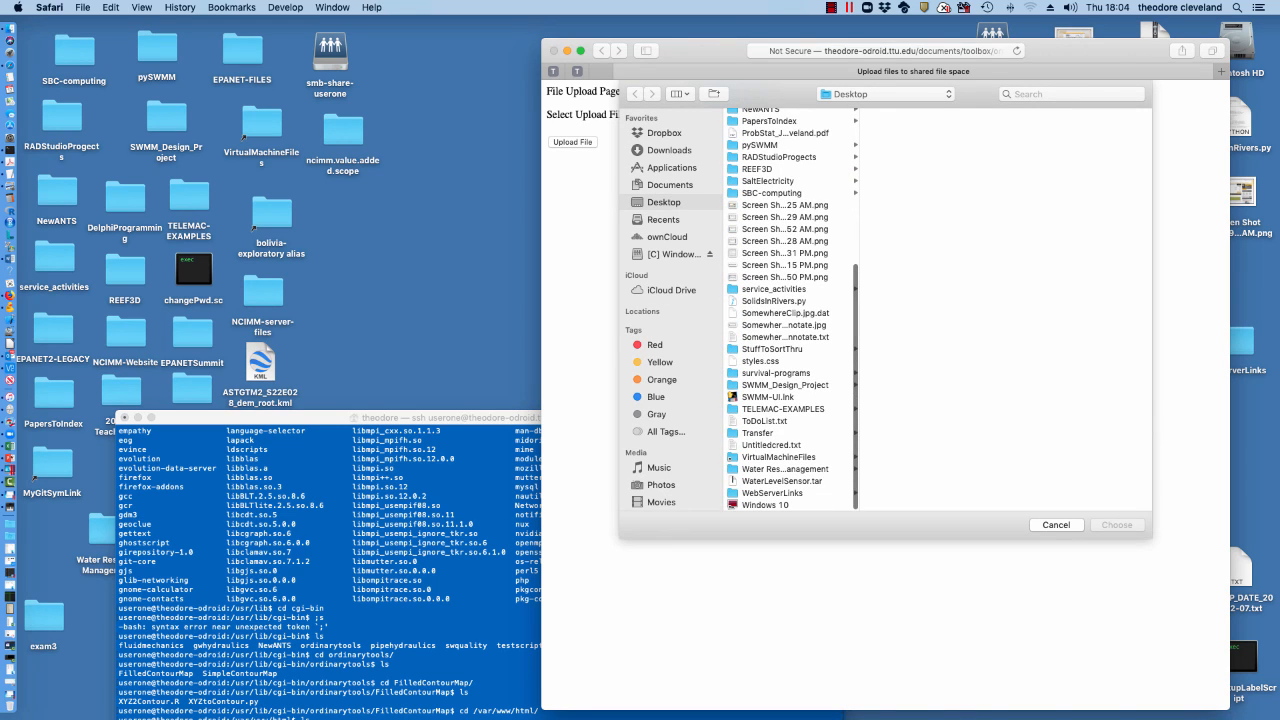
pyautogui.click(785, 337)
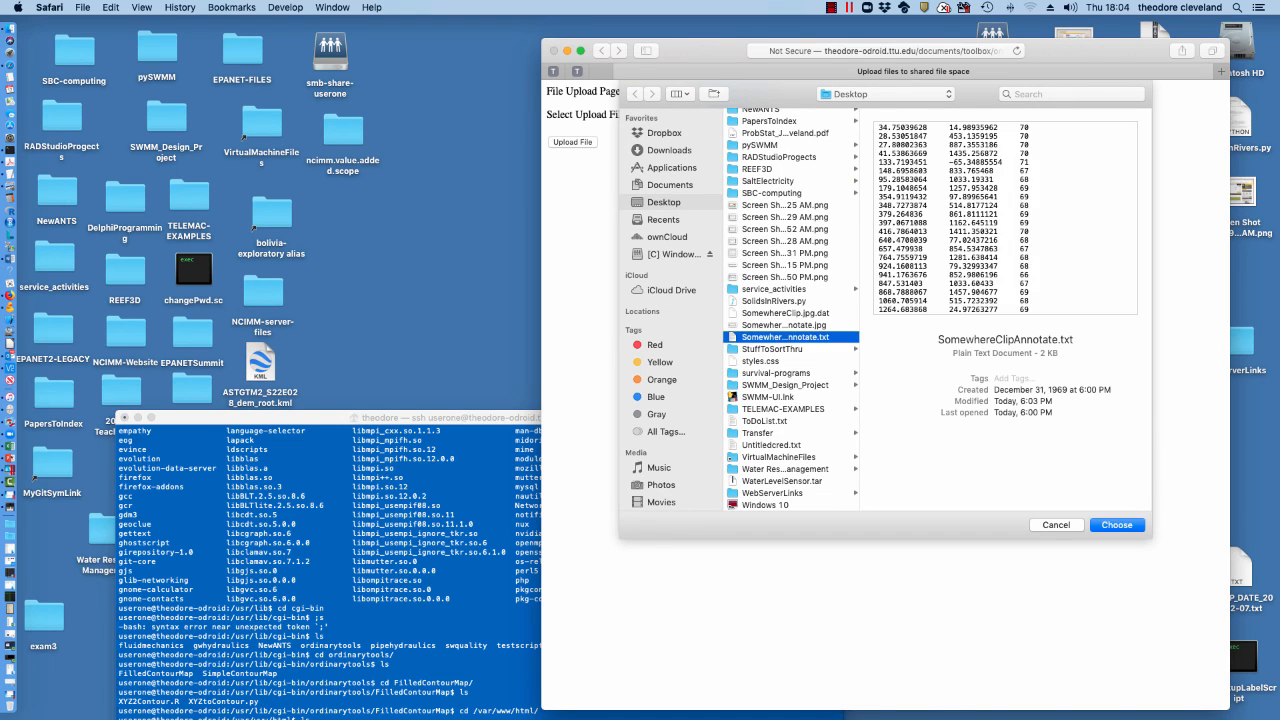
pyautogui.press('Return')
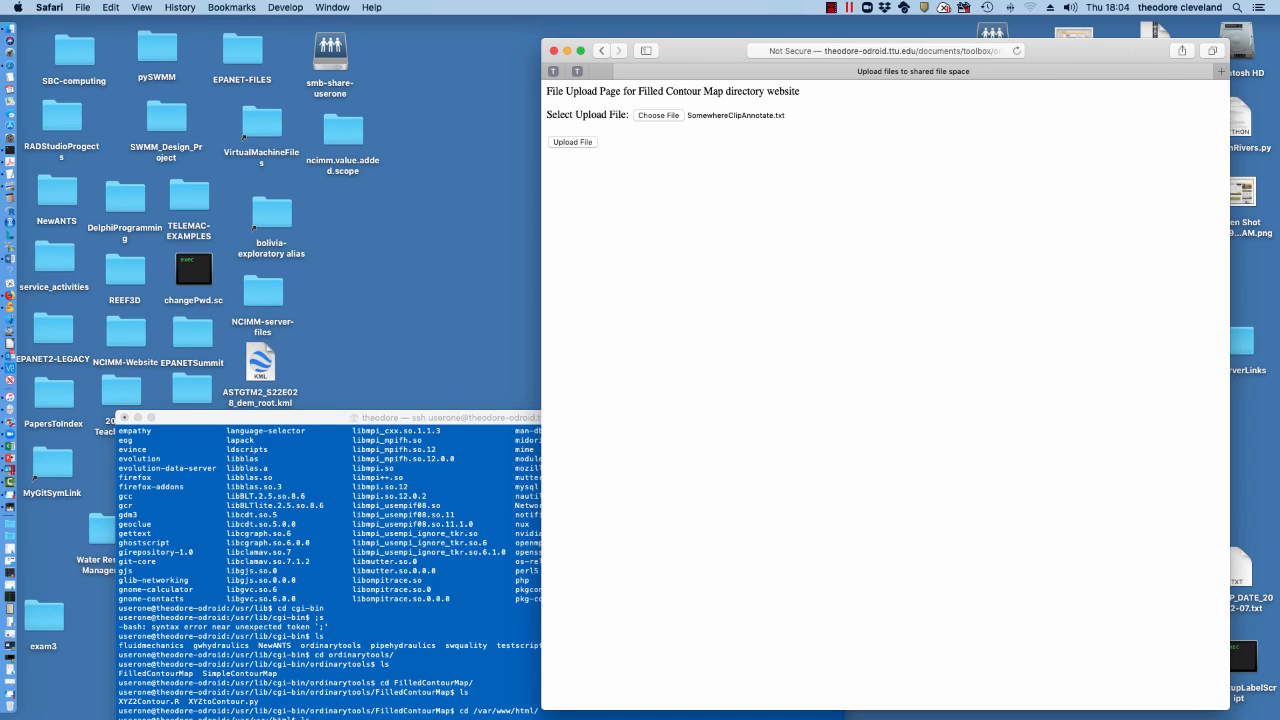
pyautogui.click(573, 142)
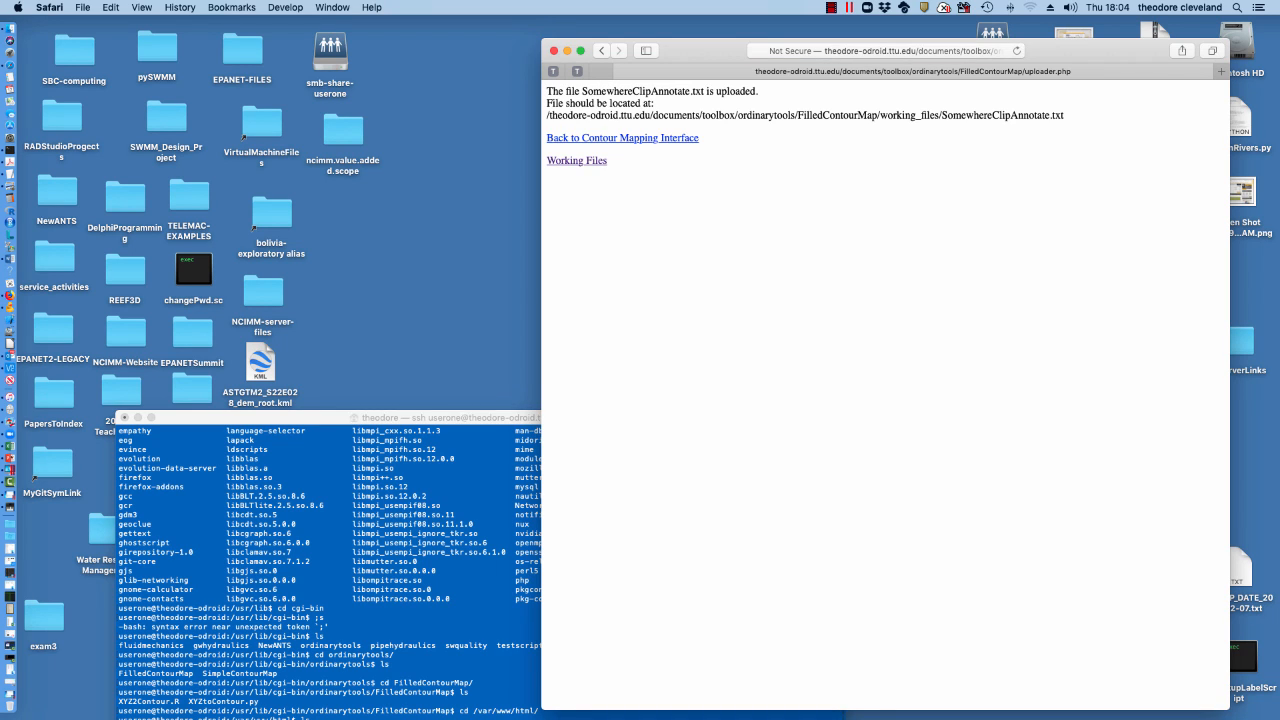
# Examine the contents of the uploaded SomewhereClipAnnotate.txt in the working files and return to the listing.
pyautogui.click(577, 161)
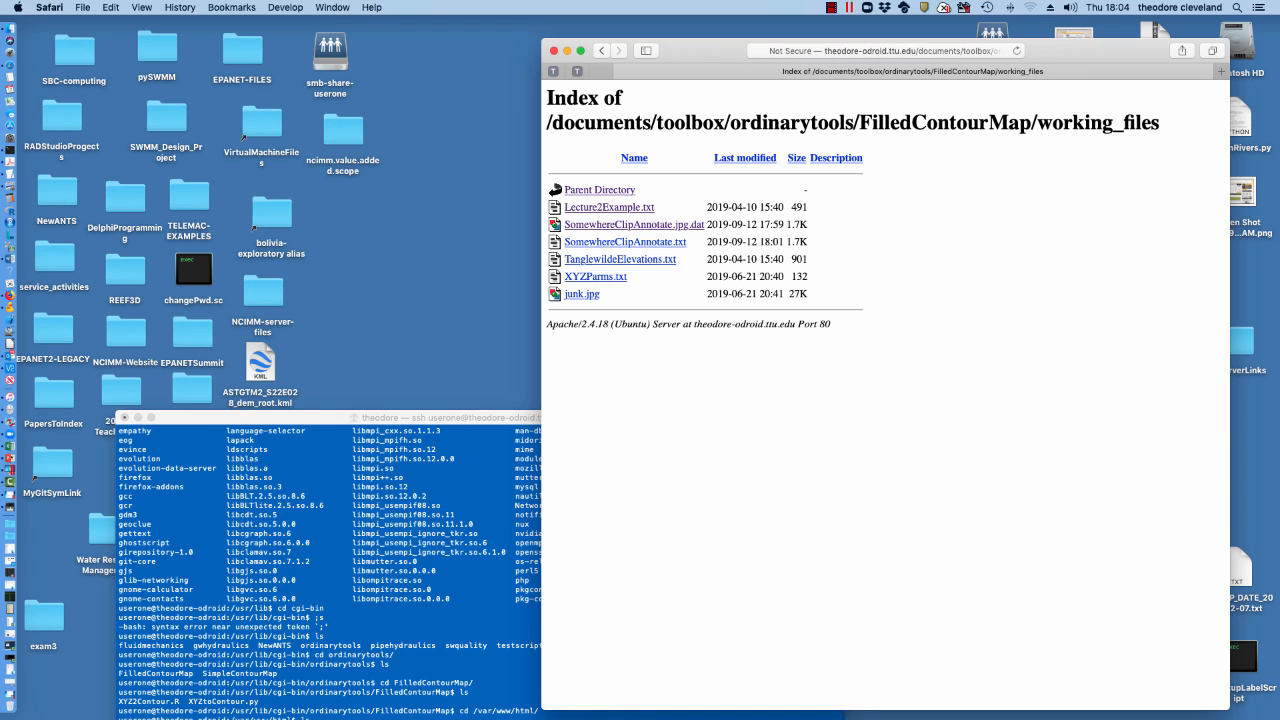
pyautogui.click(645, 240)
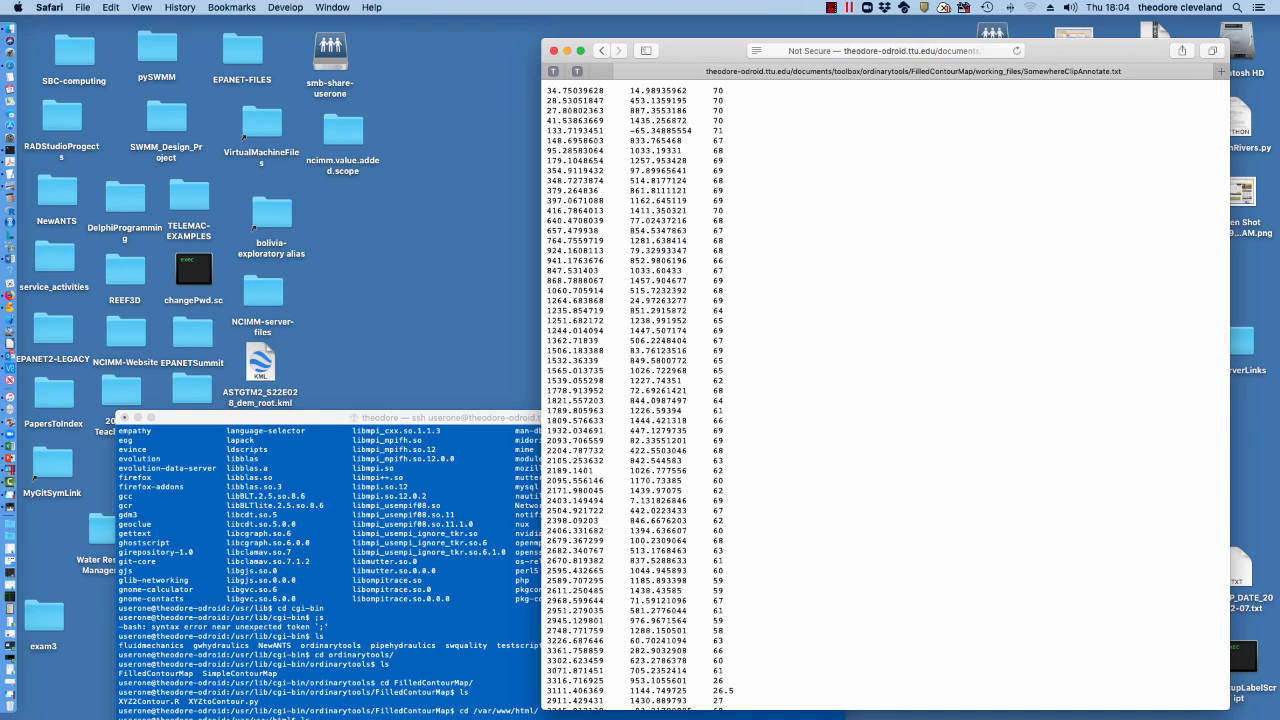
pyautogui.press('super+bracketleft')
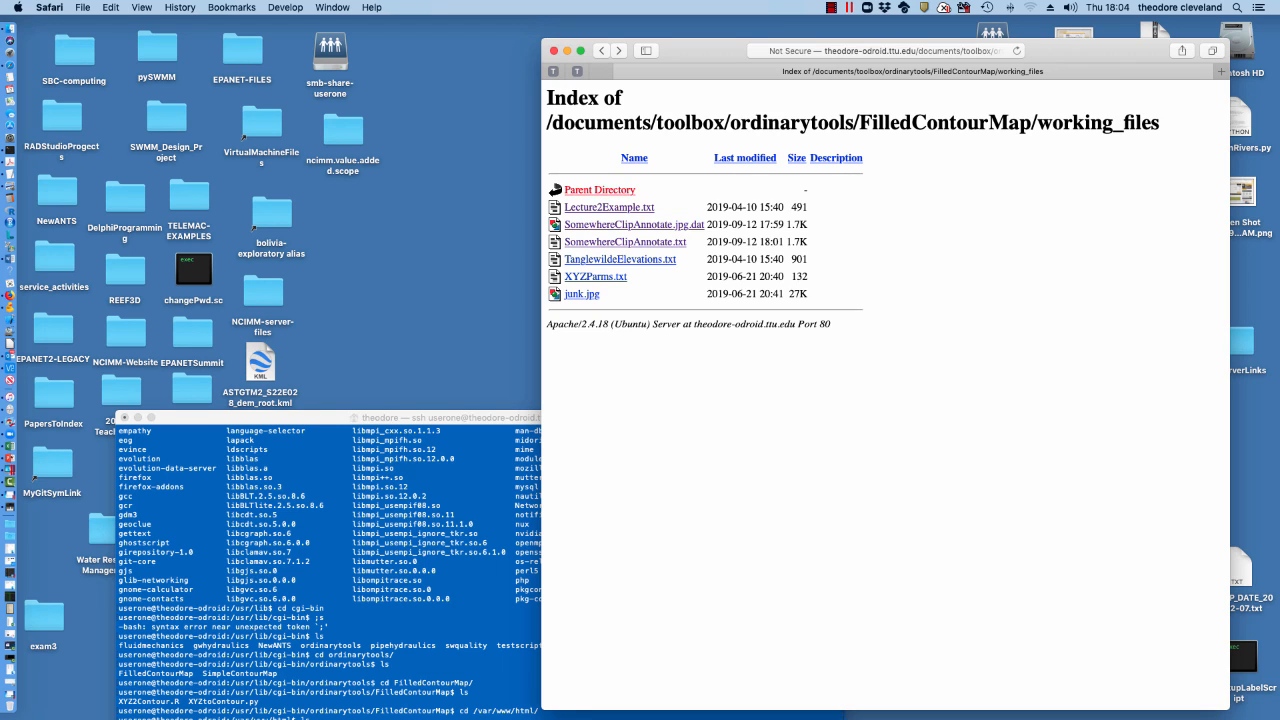
# Copy the name SomewhereClipAnnotate.txt from the existing uploads listing and enter it as the contour map's XYZ input file.
pyautogui.click(600, 190)
pyautogui.scroll(-6, 885, 395)
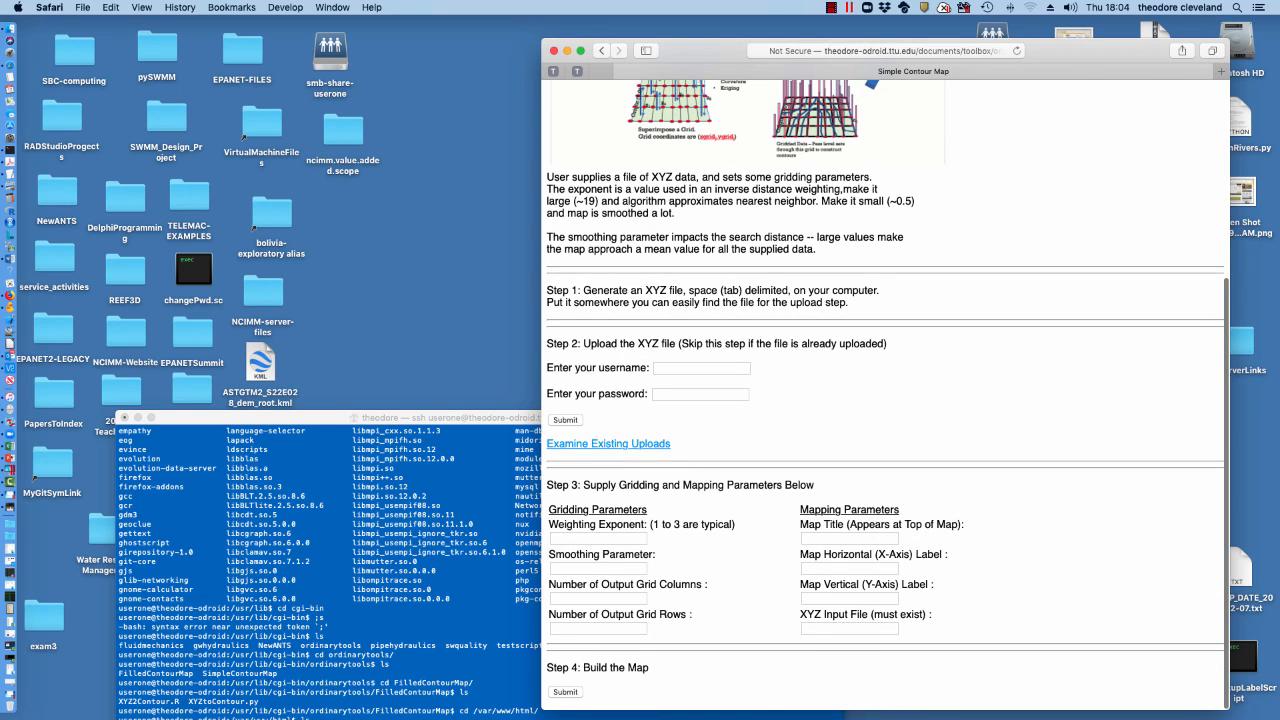
pyautogui.click(598, 538)
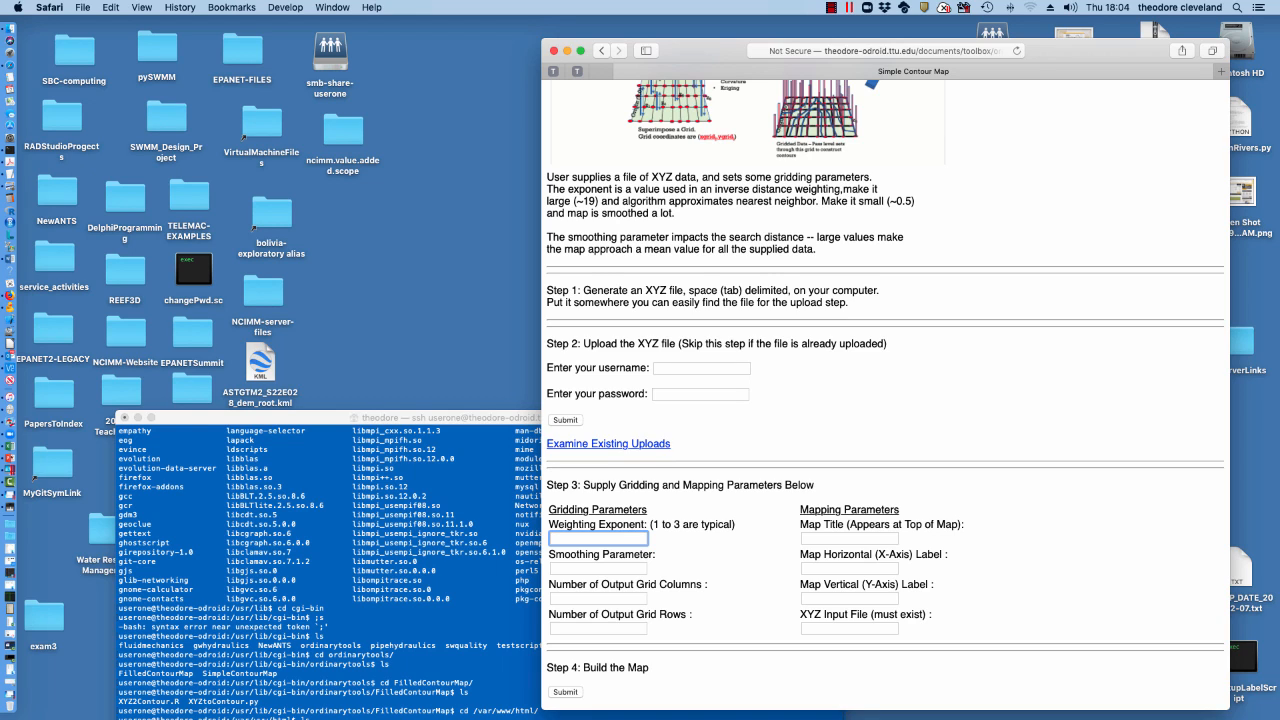
pyautogui.click(608, 443)
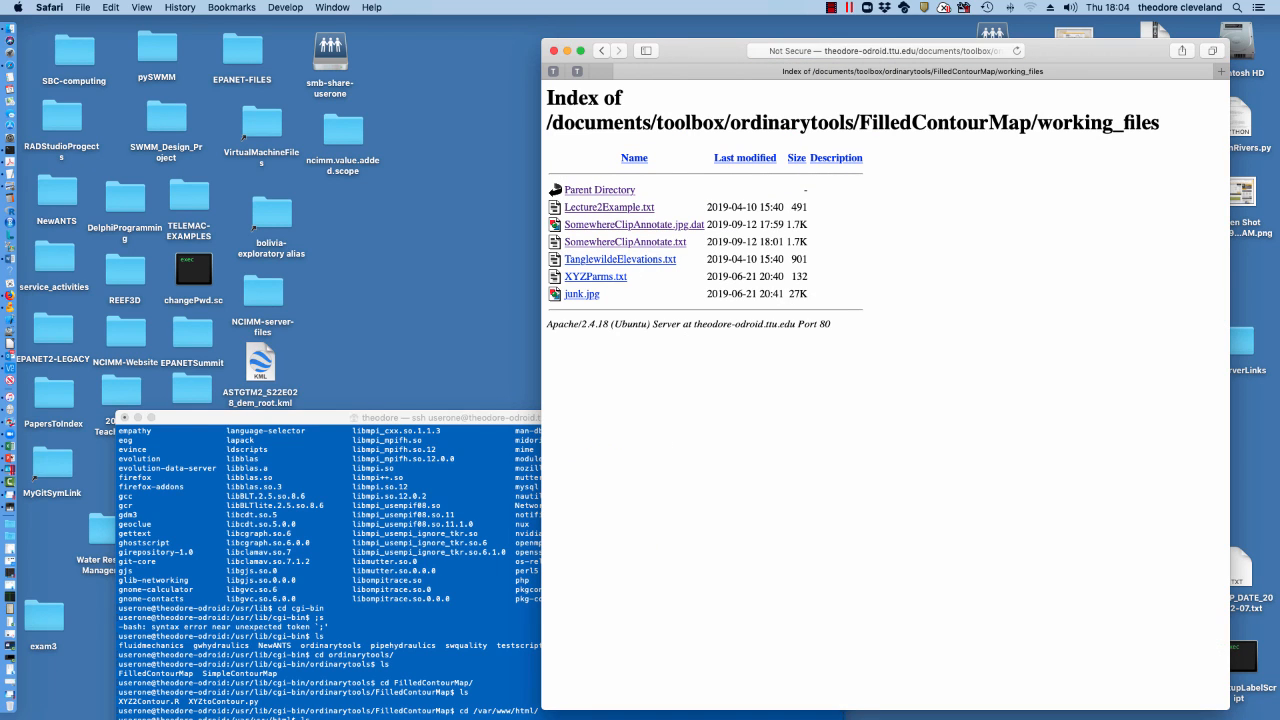
pyautogui.moveTo(688, 242); pyautogui.dragTo(563, 242)
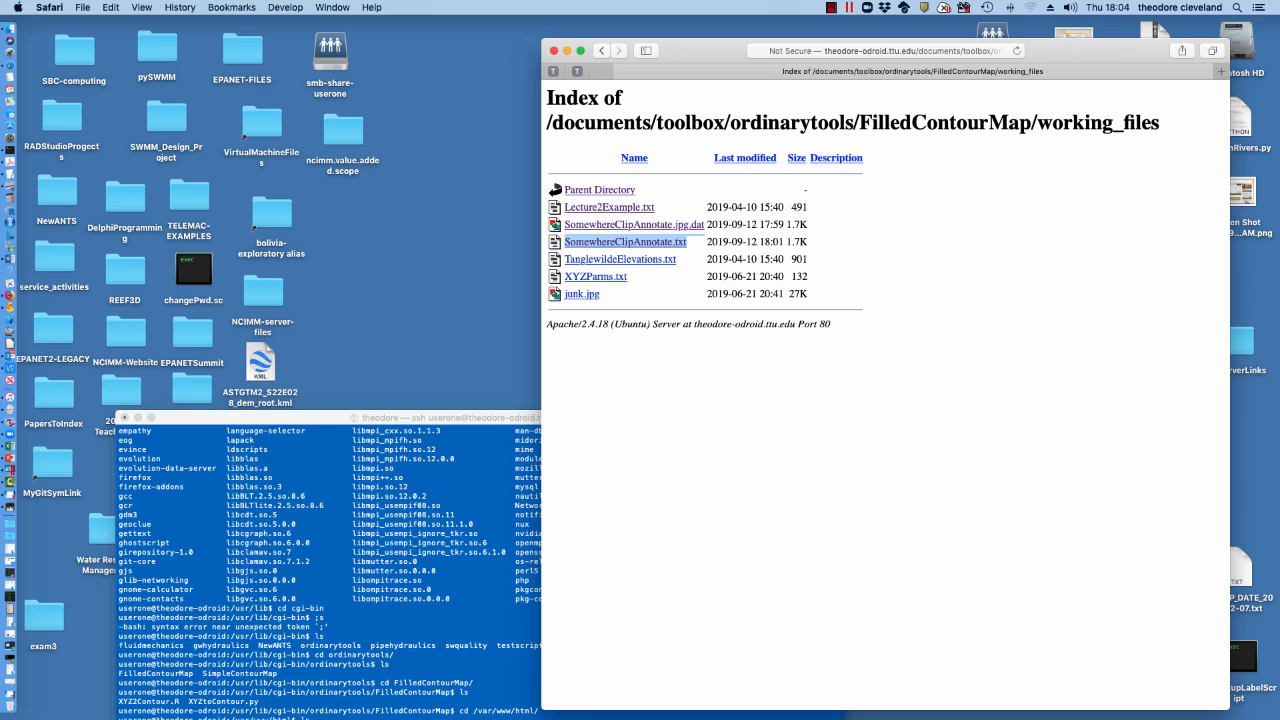
pyautogui.rightClick(564, 240)
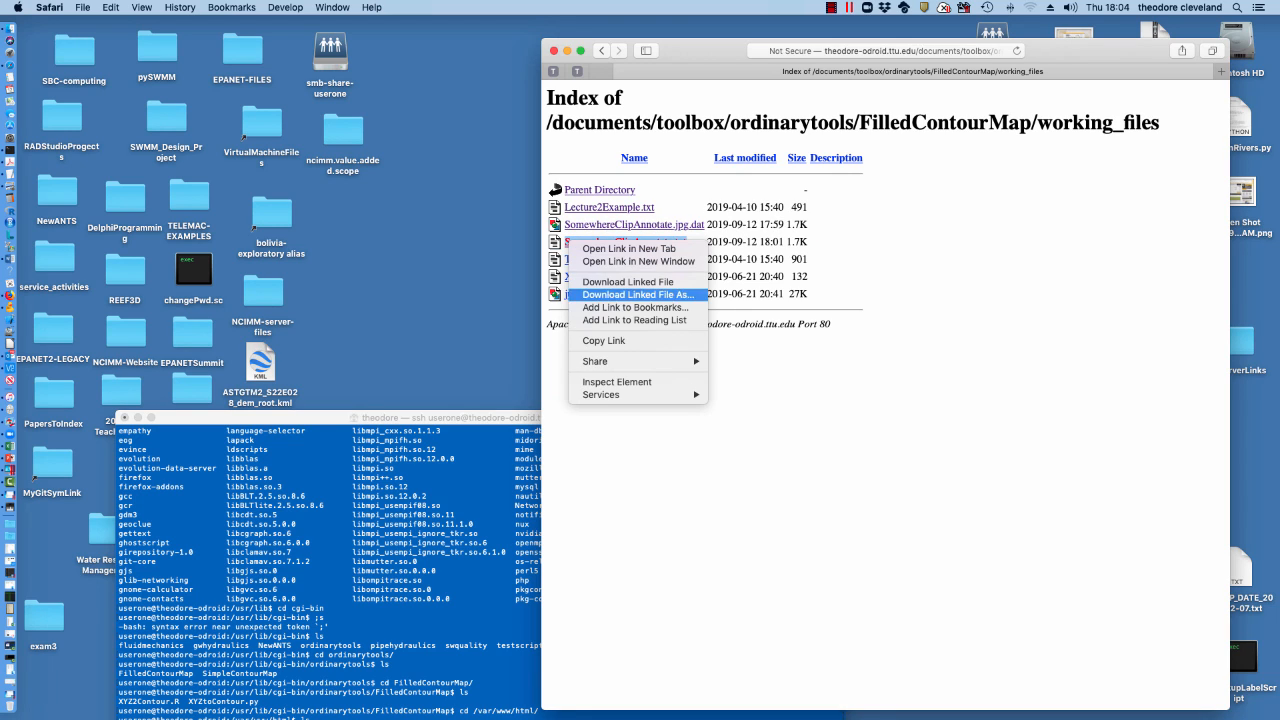
pyautogui.press('Escape')
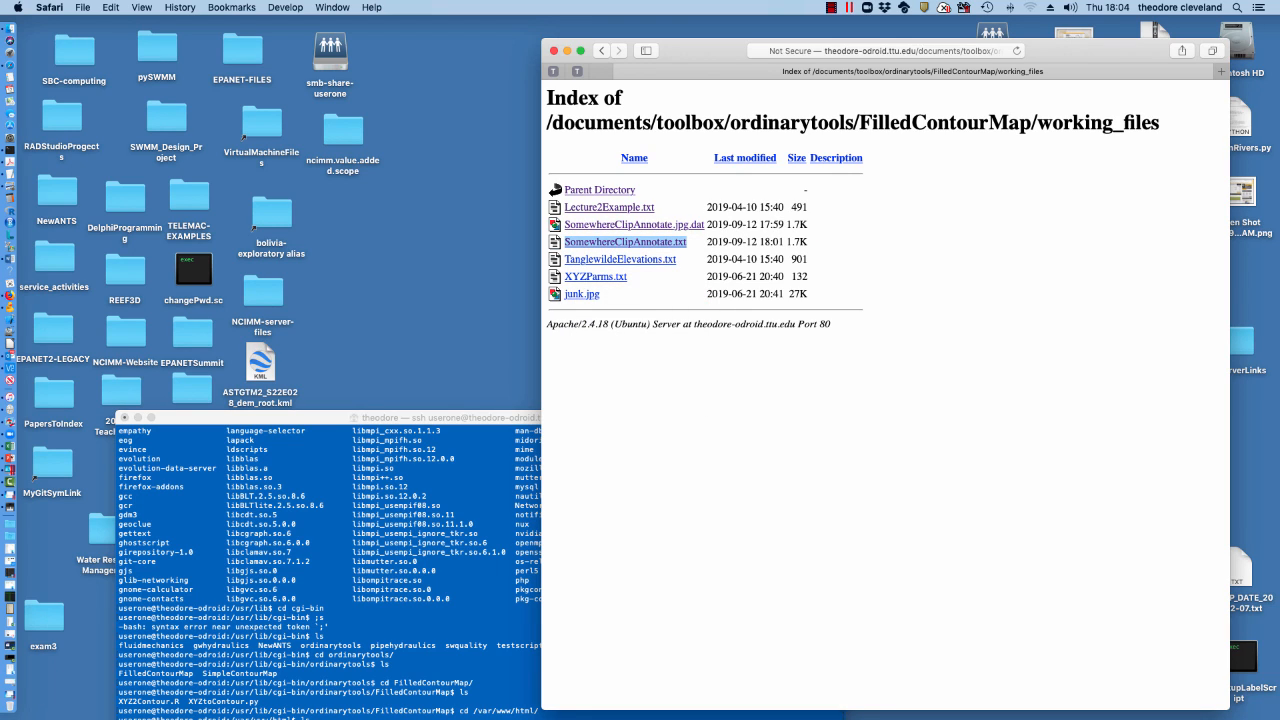
pyautogui.press('super+c')
pyautogui.press('super+bracketleft')
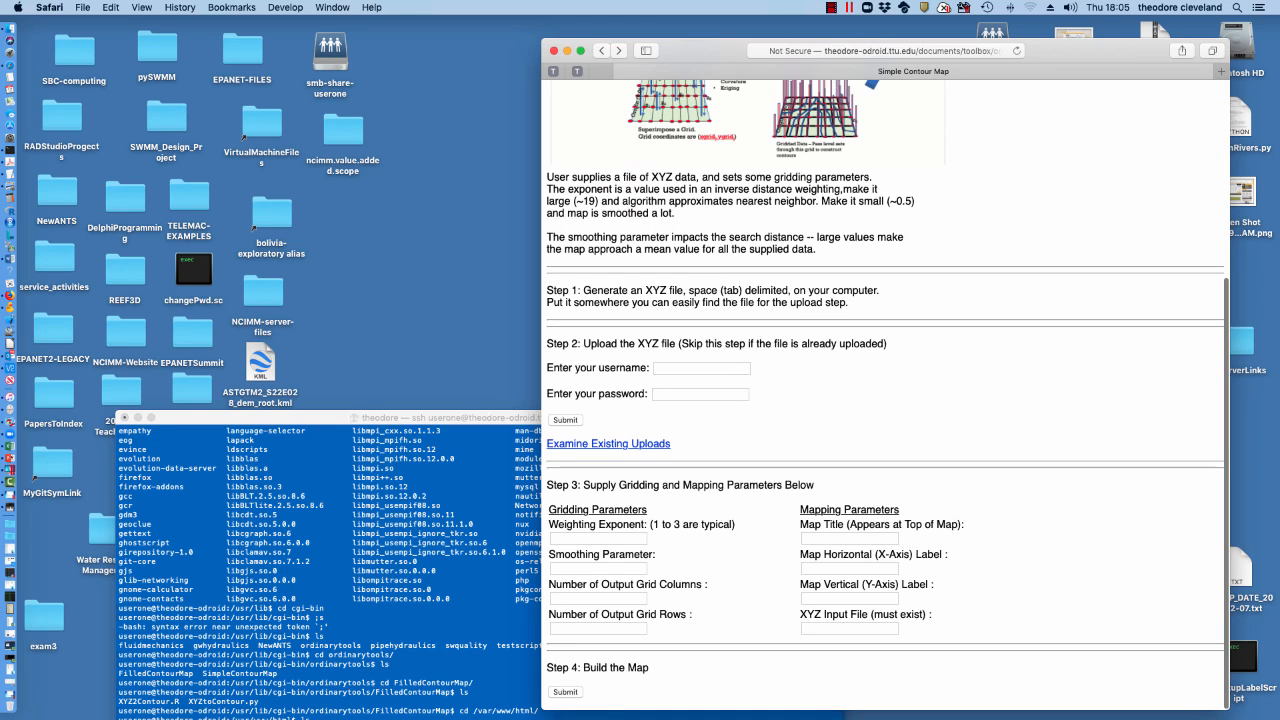
pyautogui.click(849, 629)
pyautogui.press('super+v')
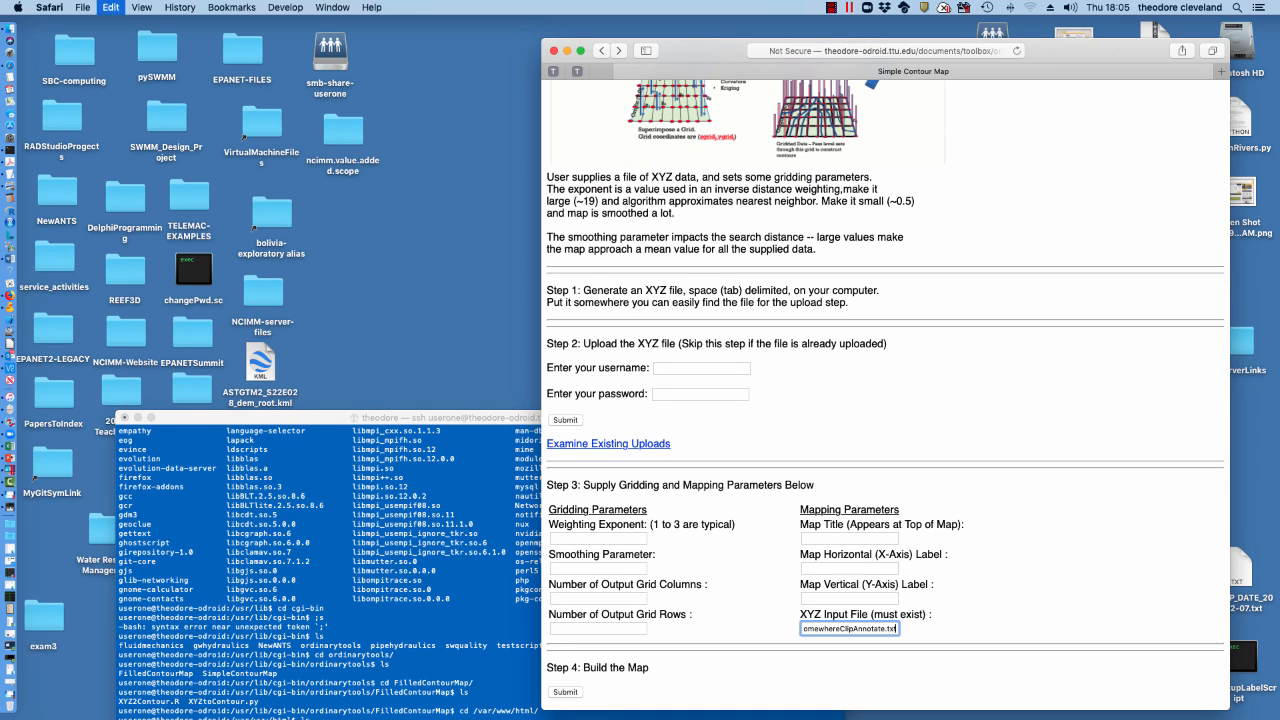
# Set the weighting exponent to 1 and the map title to "Somewhere USA Elevation".
pyautogui.click(598, 538)
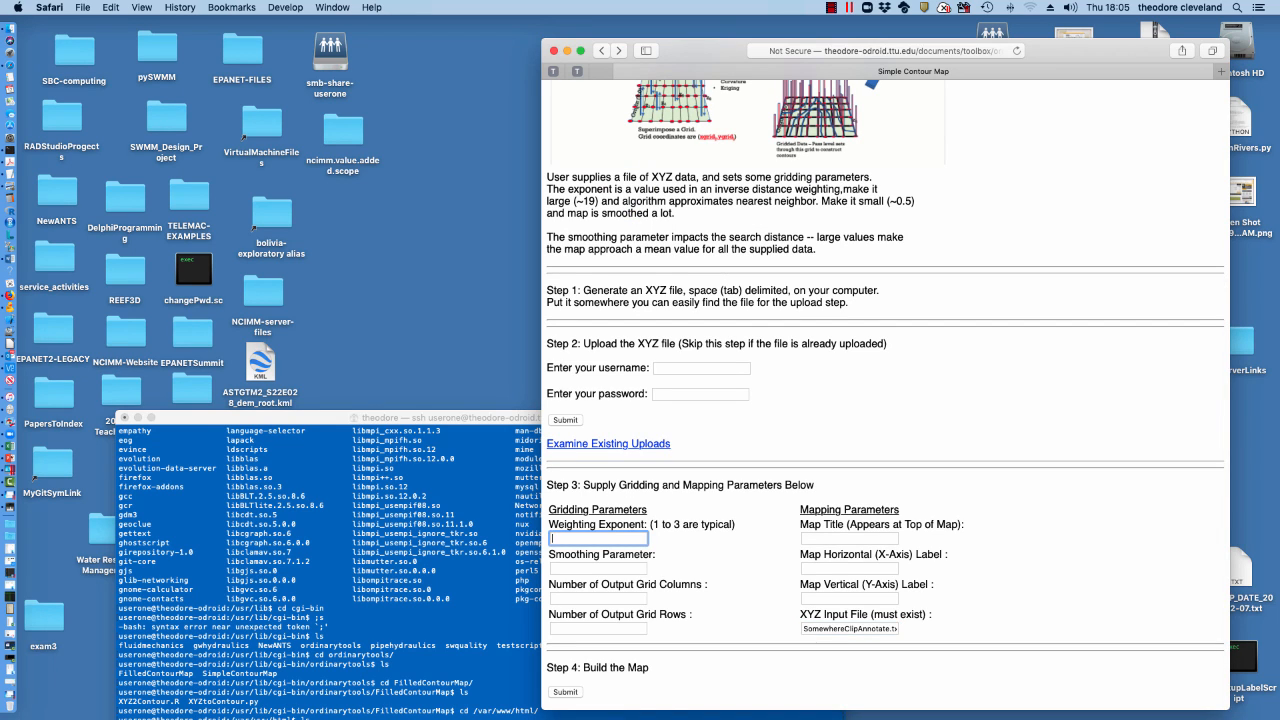
pyautogui.press('Tab')
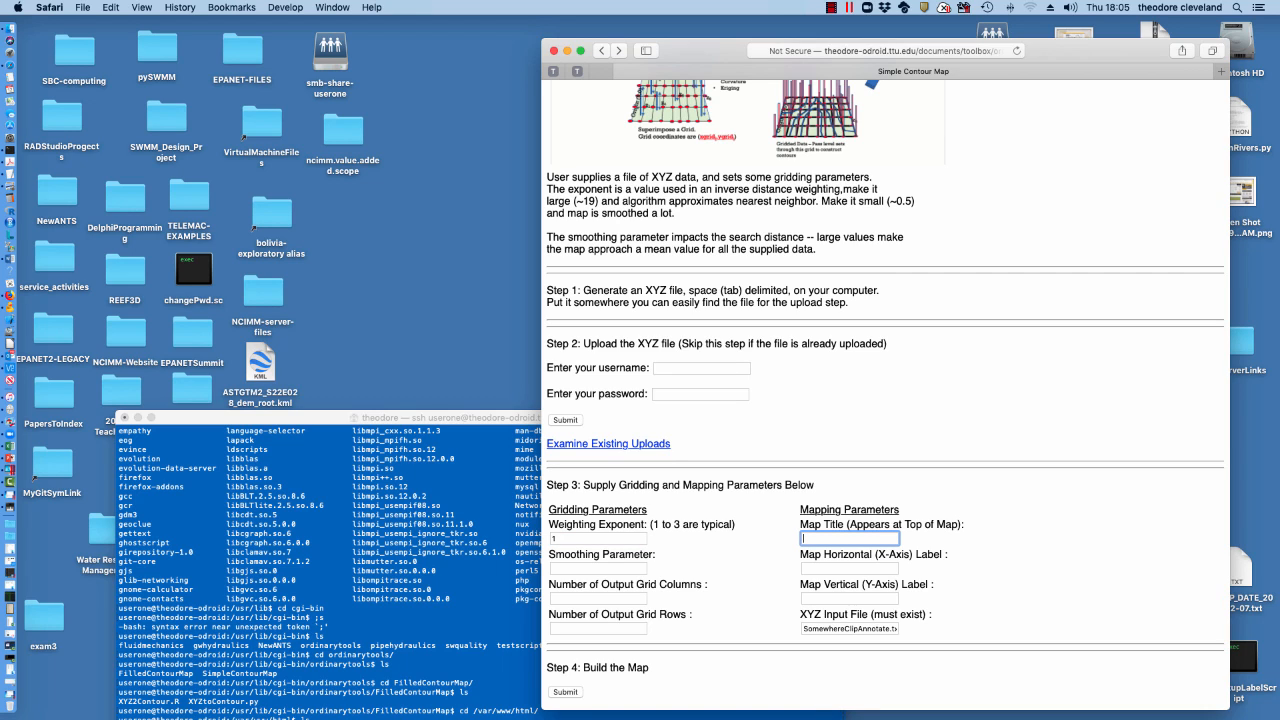
pyautogui.write('Somehwe')
pyautogui.write('re')
pyautogui.press('BackSpace')
pyautogui.press('BackSpace')
pyautogui.press('BackSpace')
pyautogui.press('BackSpace')
pyautogui.write('here USA Elevation')
pyautogui.press('Tab')
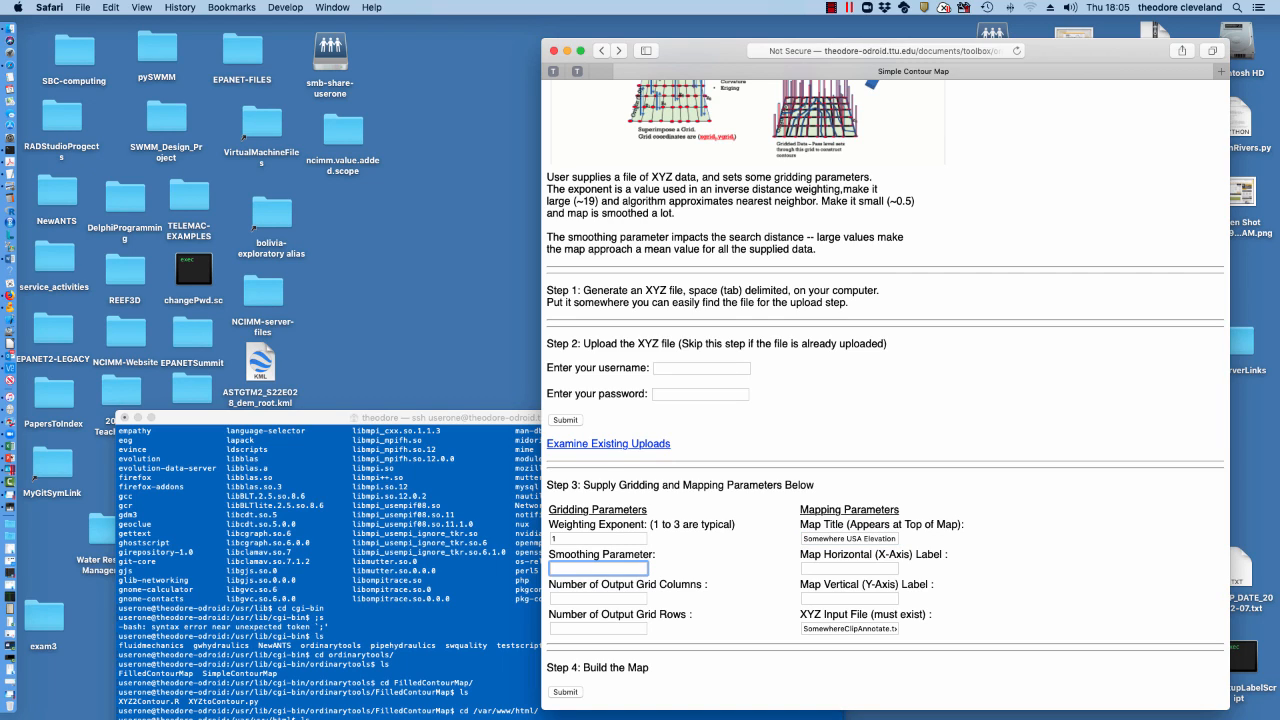
# Set the smoothing parameter to 1 and the map's horizontal axis label to "Easting (feet)".
pyautogui.write('200')
pyautogui.press('Tab')
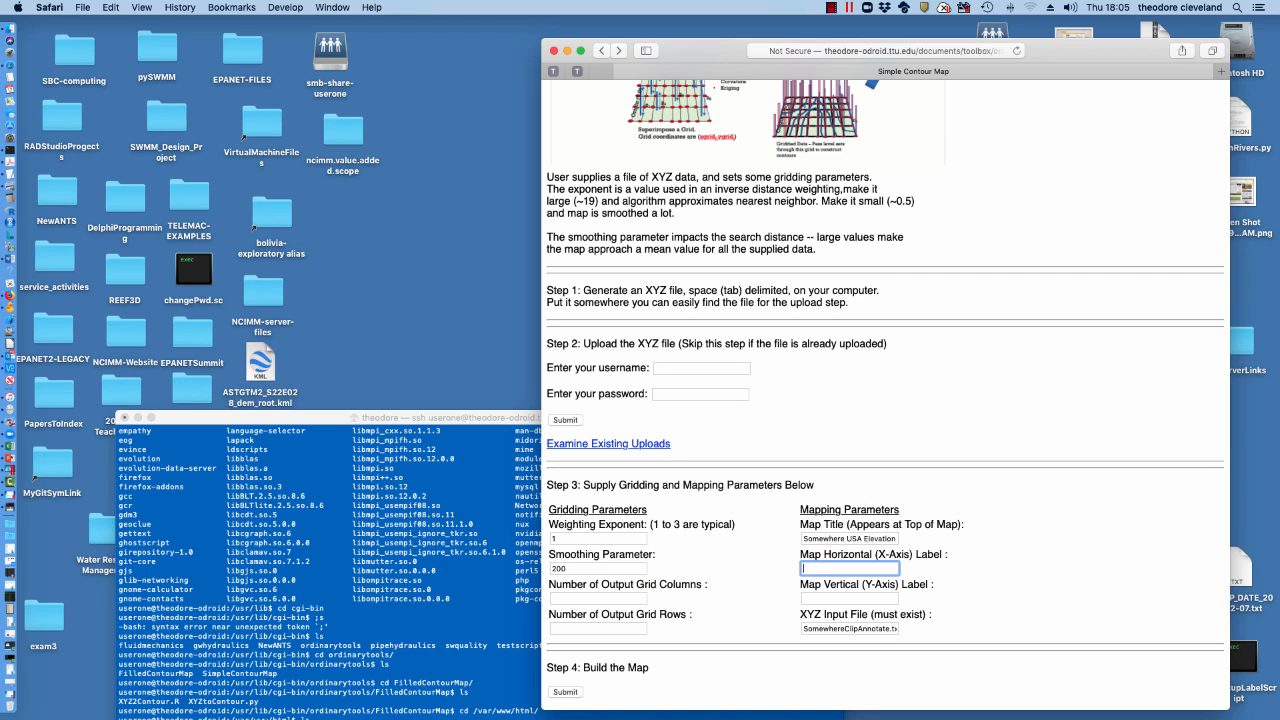
pyautogui.hotkey('shift', 'Tab')
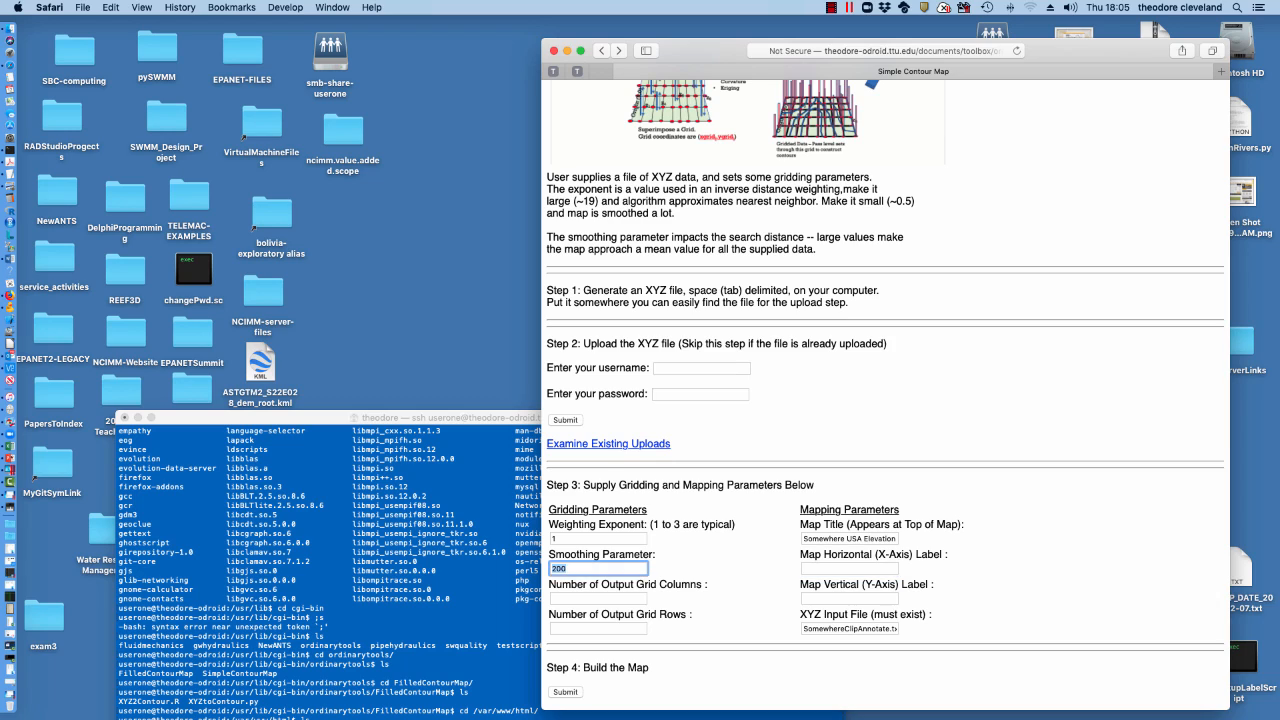
pyautogui.write('1')
pyautogui.press('Tab')
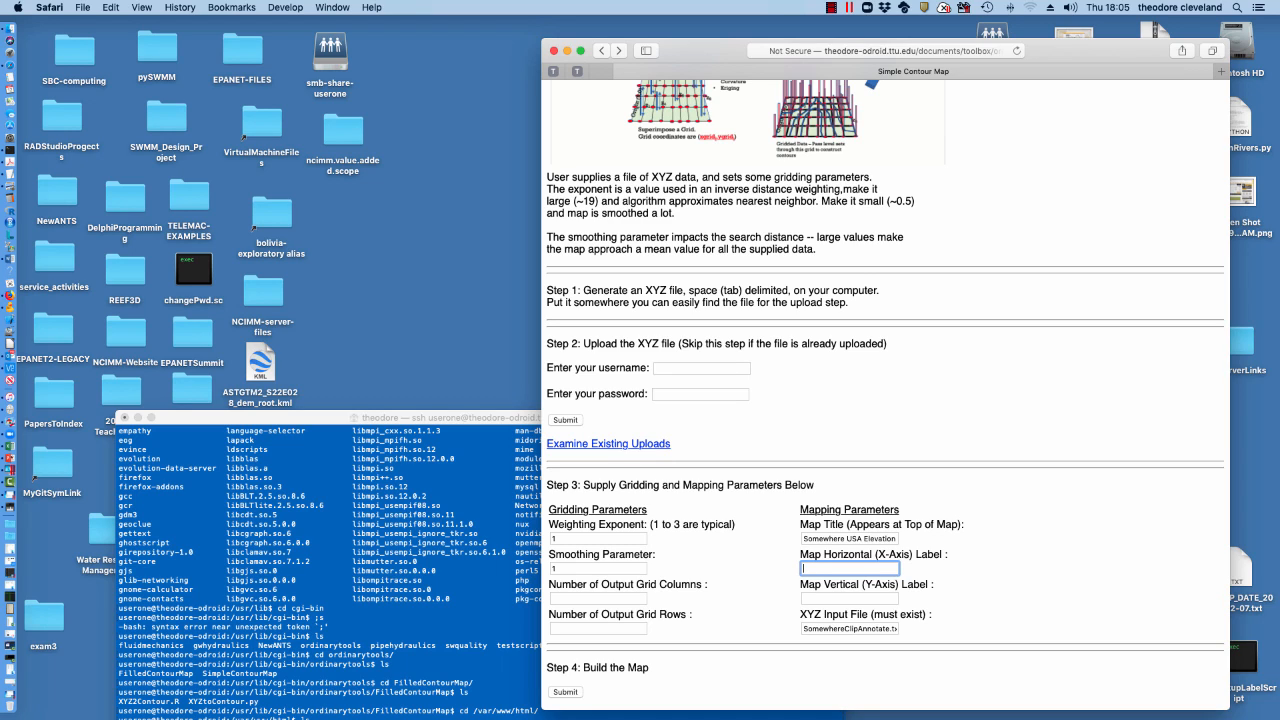
pyautogui.write('Easting (feet')
pyautogui.press('Tab')
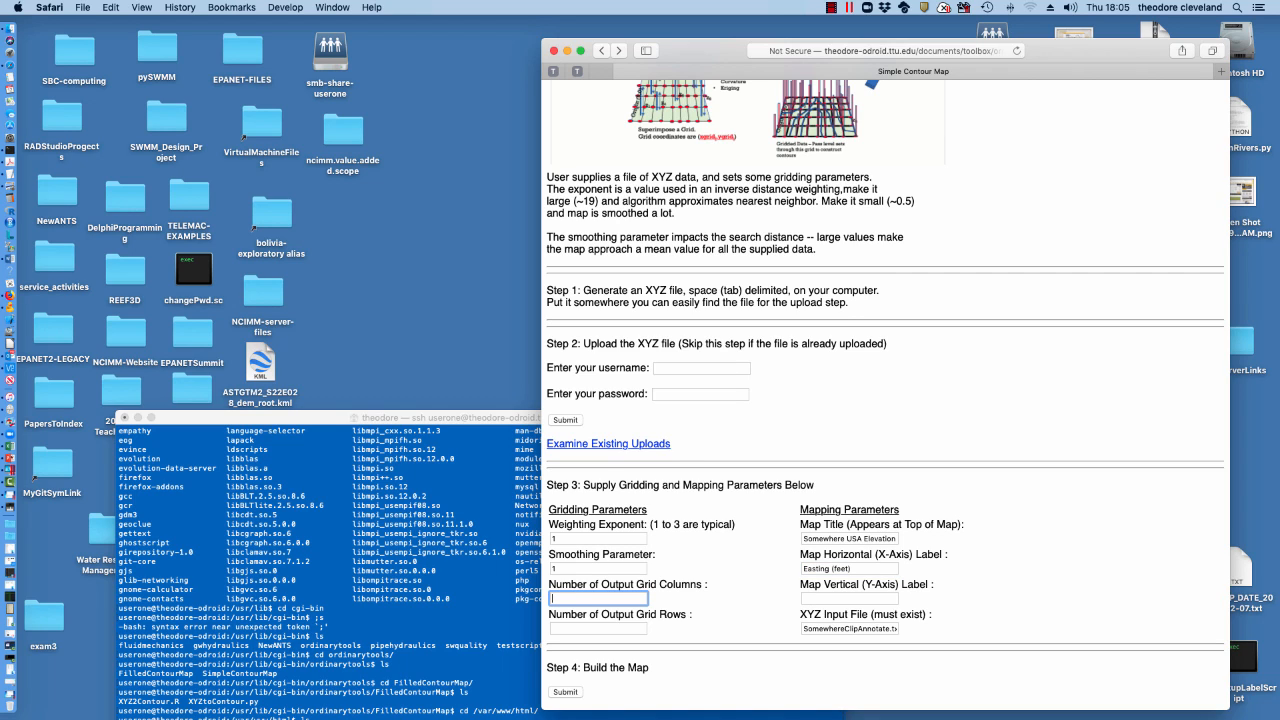
# Set the number of output grid columns to 200 and the map's vertical axis label to "Northing (Feet)".
pyautogui.write('200')
pyautogui.press('Tab')
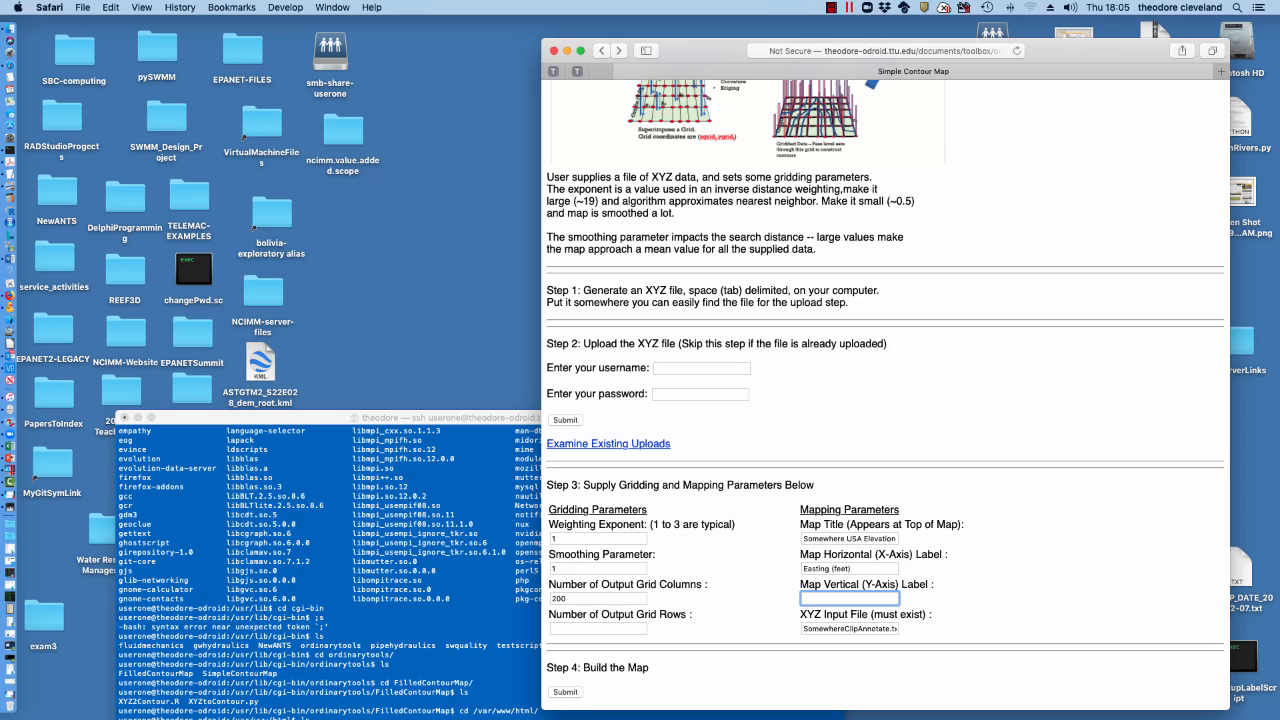
pyautogui.write('Northing (Feet)')
pyautogui.press('Tab')
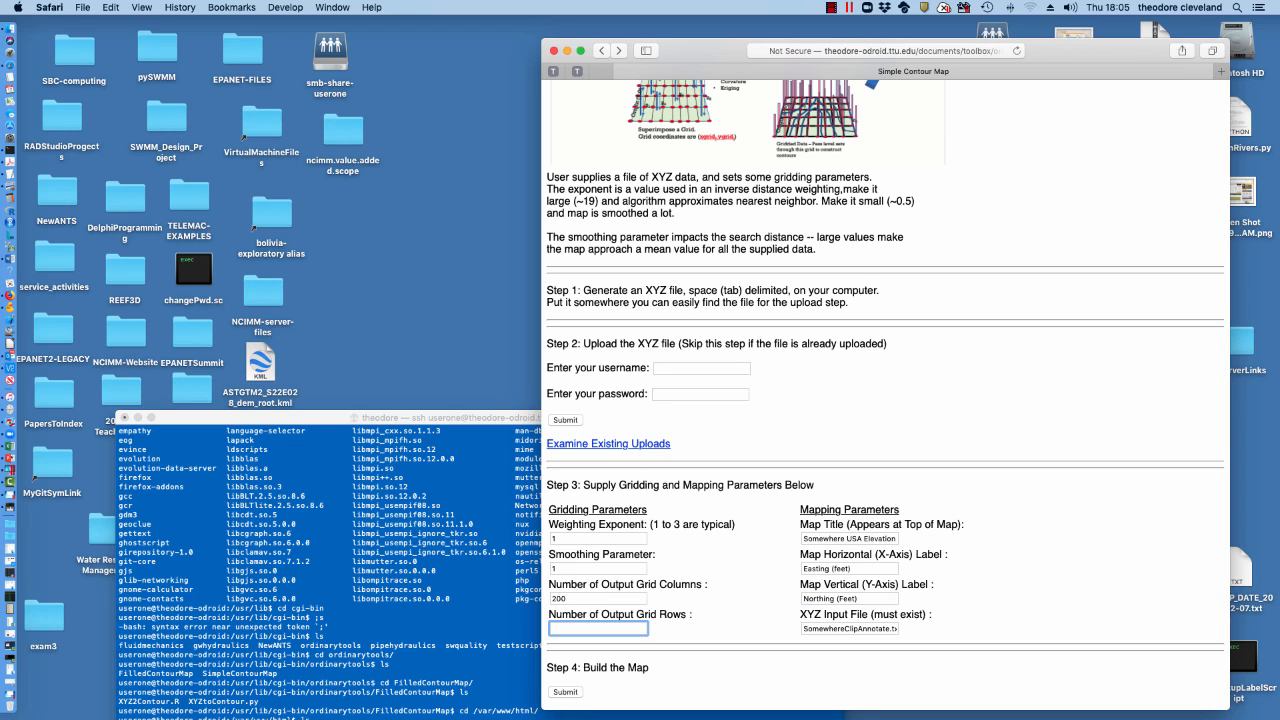
# Set the number of output grid rows to 200 and try to build the contour map.
pyautogui.write('200')
pyautogui.scroll(-2, 885, 395)
pyautogui.moveTo(700, 50); pyautogui.dragTo(696, 28)
pyautogui.click(561, 671)
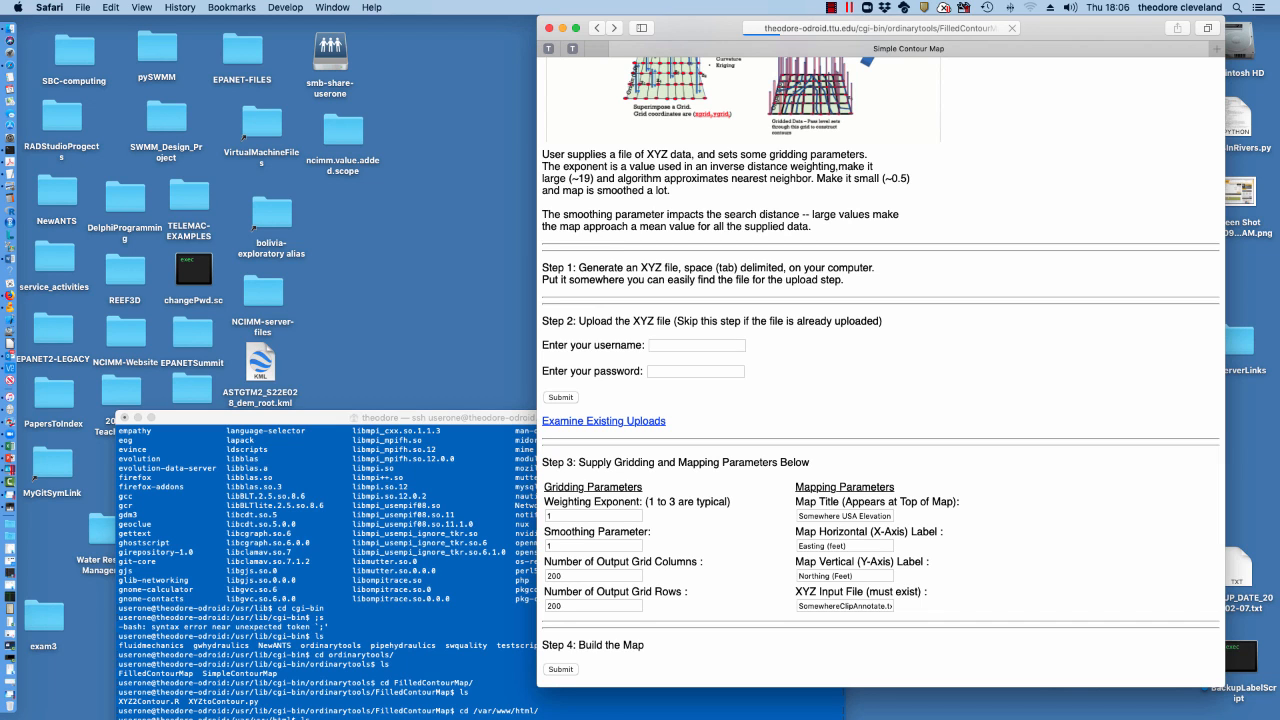
pyautogui.scroll(5, 880, 370)
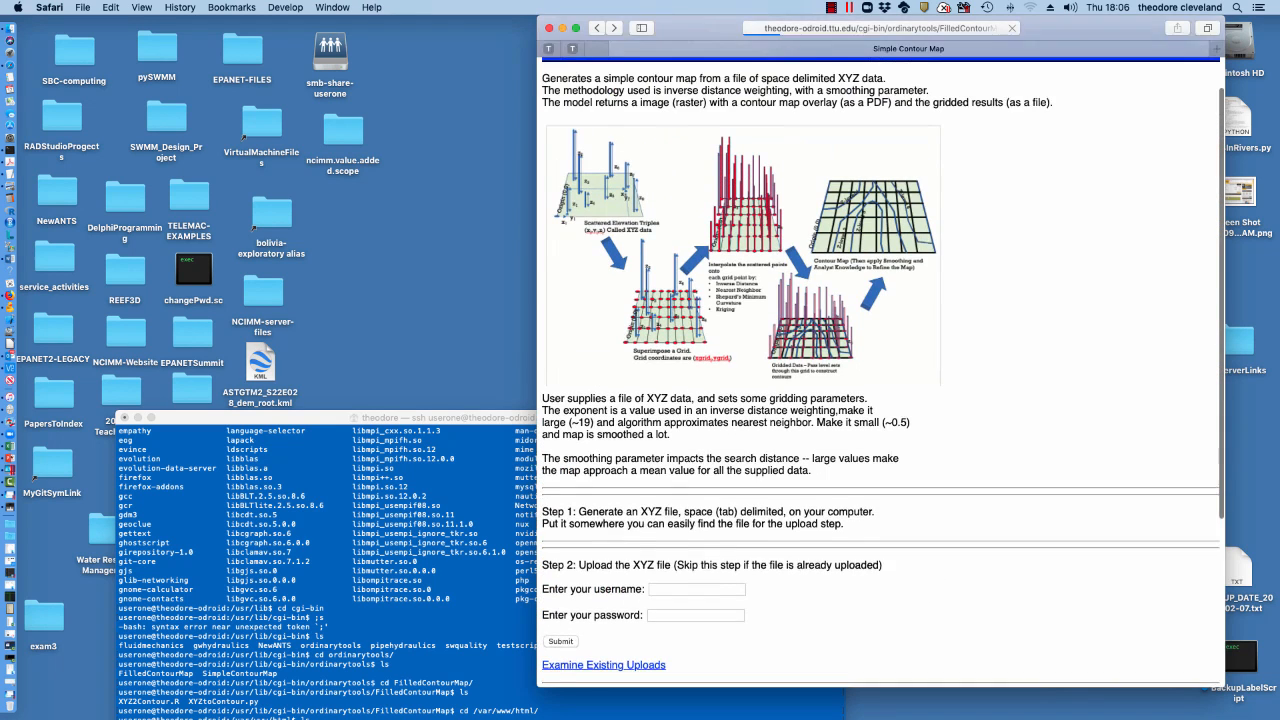
pyautogui.scroll(-5, 880, 370)
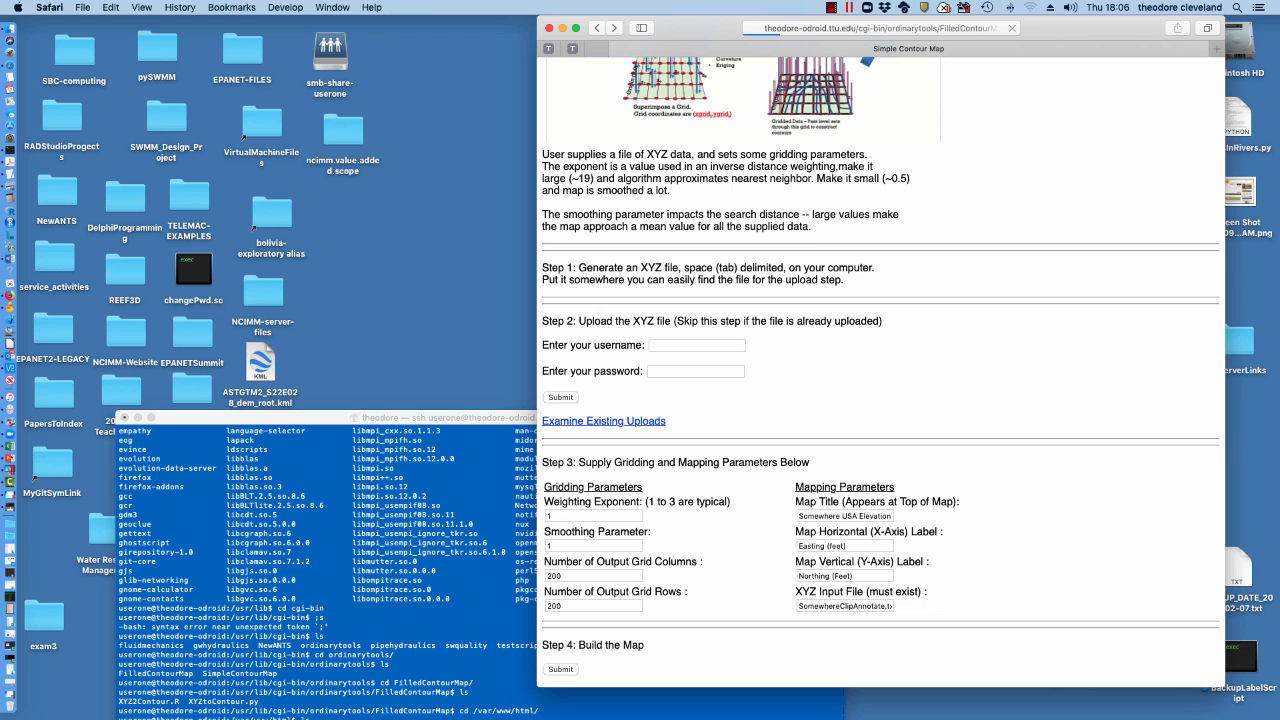
# Switch to the Terminal, end the SSH session with the exit command, and return to the contour mapping page in Safari.
pyautogui.moveTo(442, 417); pyautogui.dragTo(510, 133)
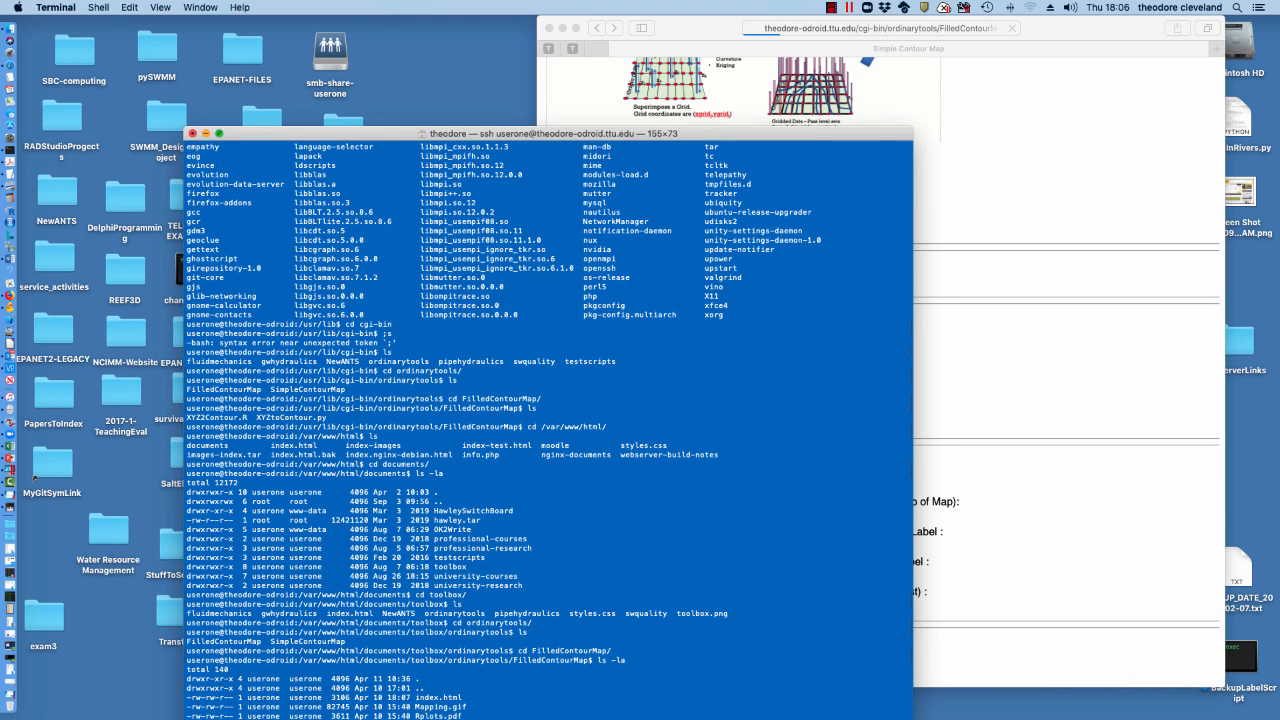
pyautogui.moveTo(510, 133); pyautogui.dragTo(518, 22)
pyautogui.write('exit')
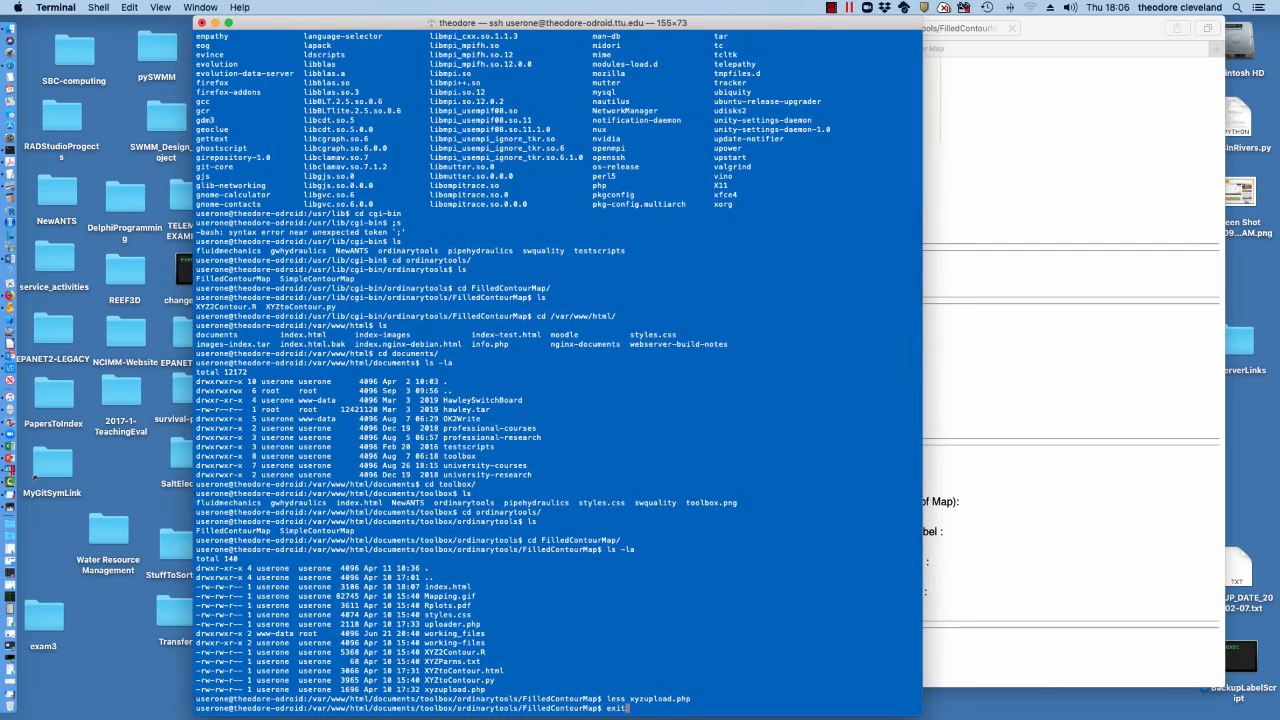
pyautogui.press('Return')
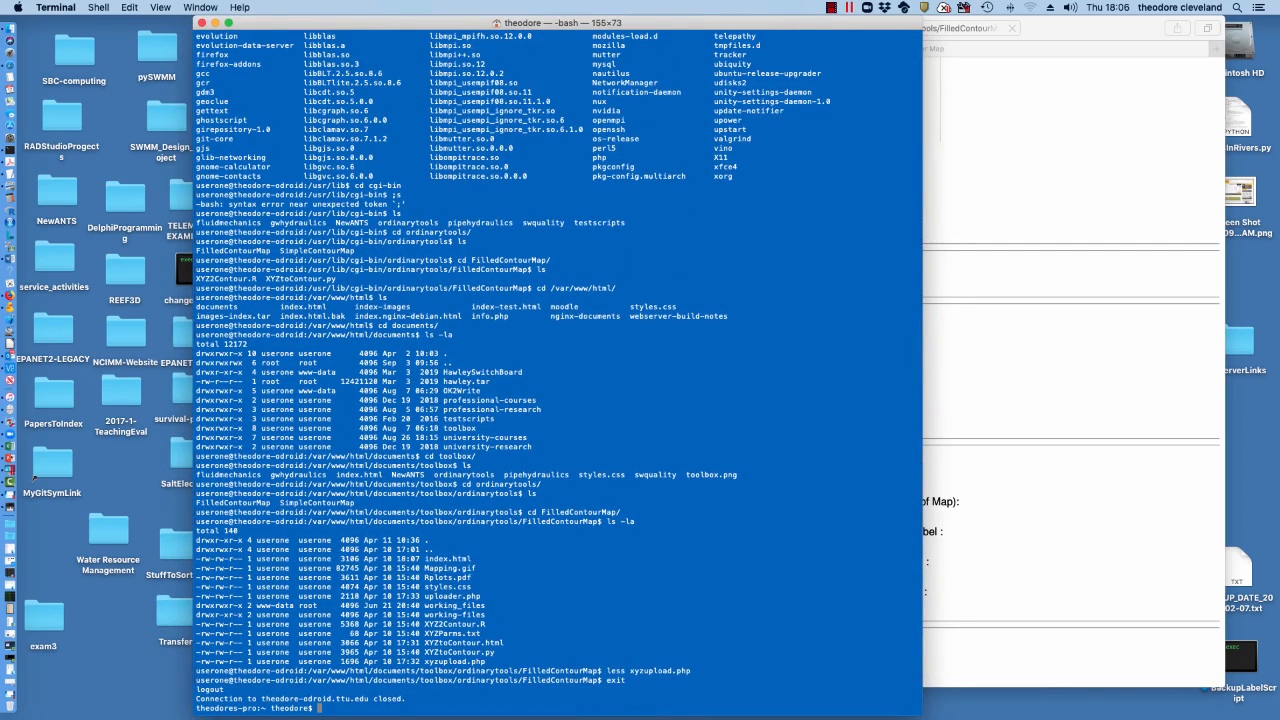
pyautogui.click(1075, 370)
pyautogui.scroll(-1, 1075, 370)
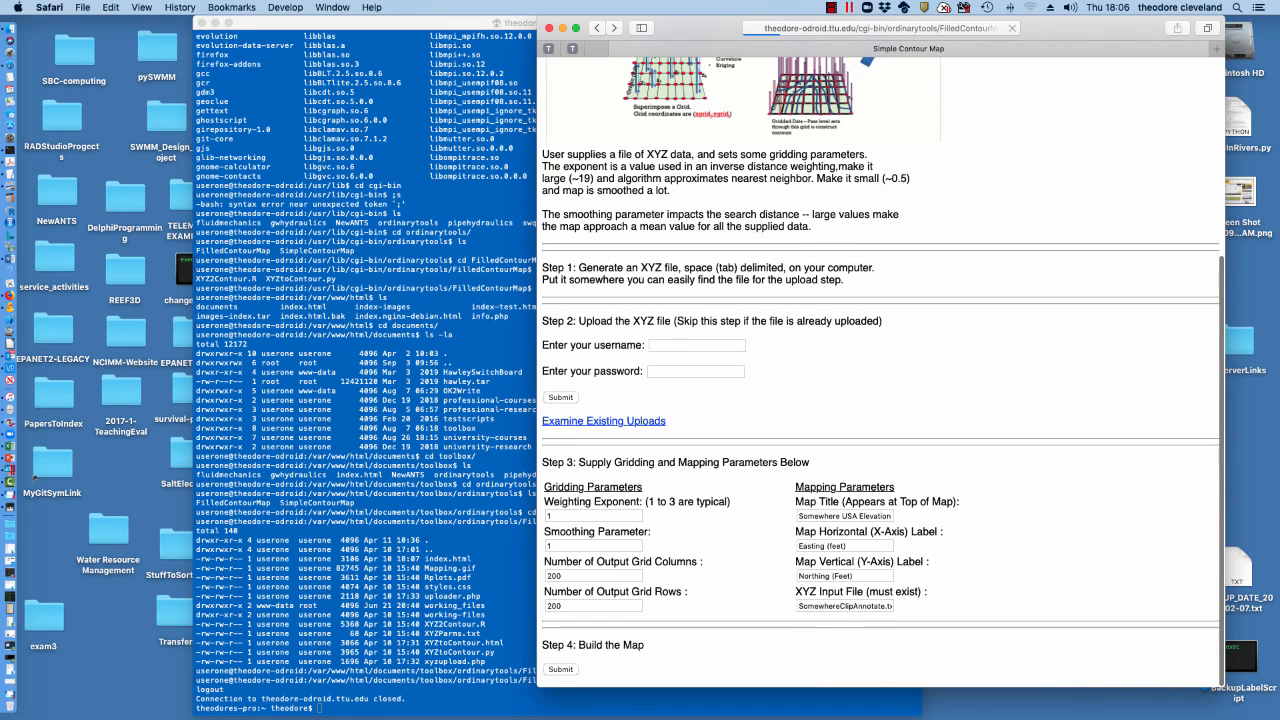
# Examine the contents of TanglewildeElevations.txt in the existing uploads and return to the listing.
pyautogui.scroll(5, 880, 370)
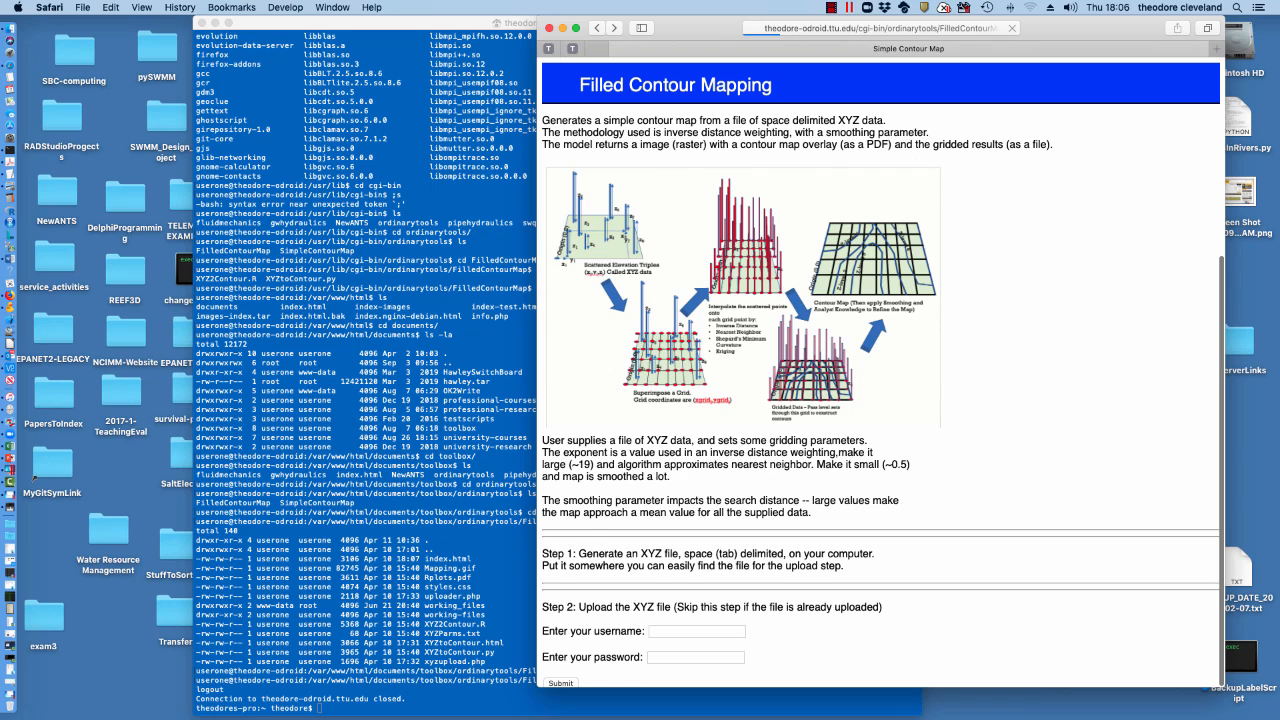
pyautogui.scroll(-5, 880, 370)
pyautogui.click(603, 423)
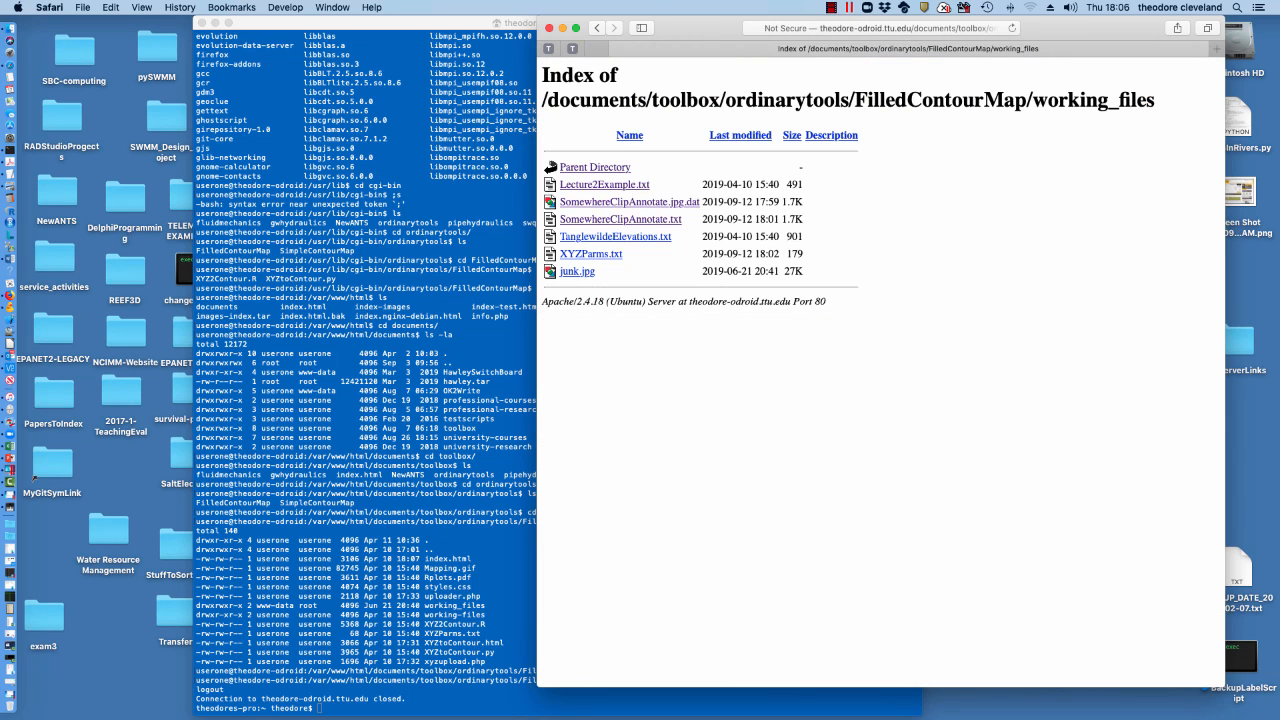
pyautogui.click(615, 237)
pyautogui.scroll(2, 615, 237)
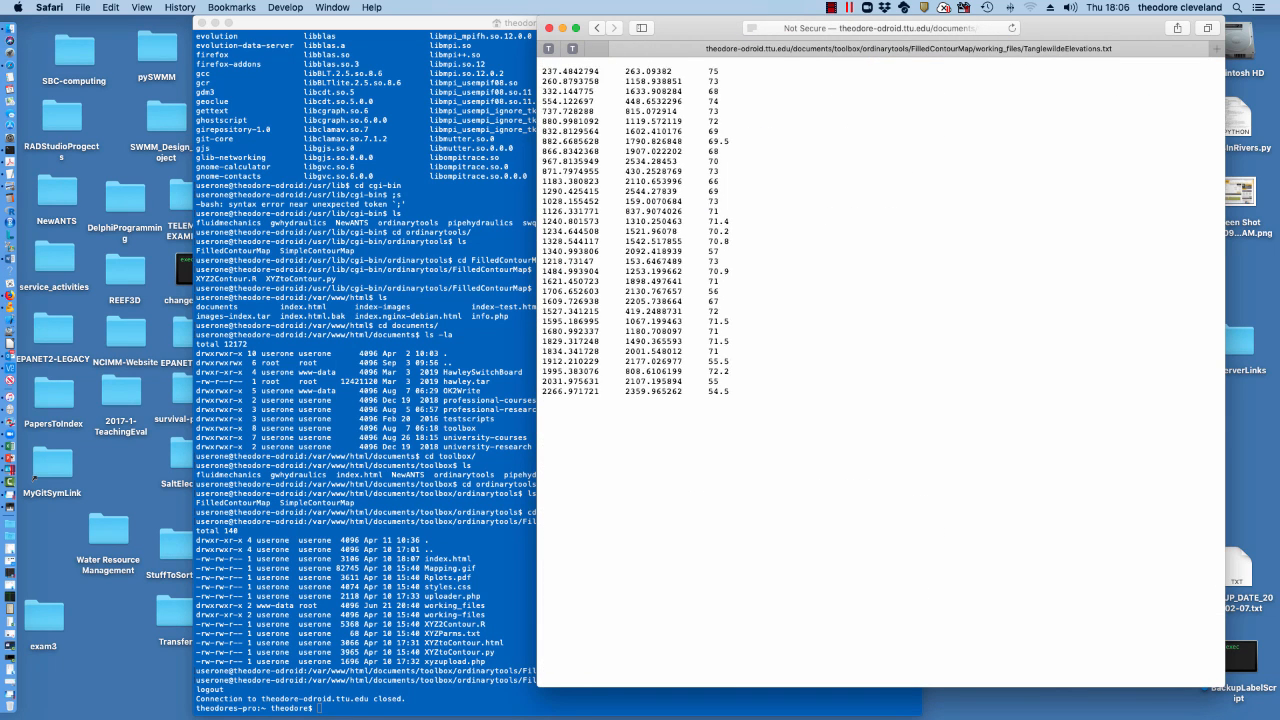
pyautogui.scroll(-2, 880, 370)
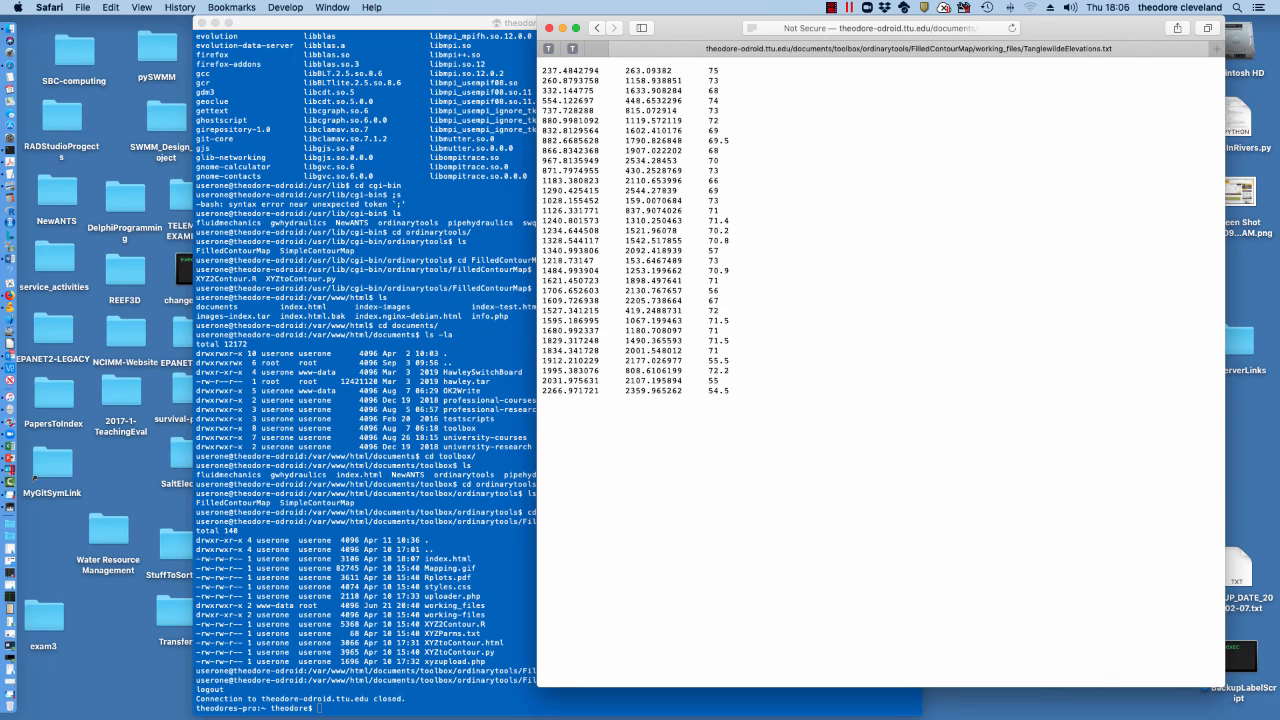
pyautogui.click(597, 28)
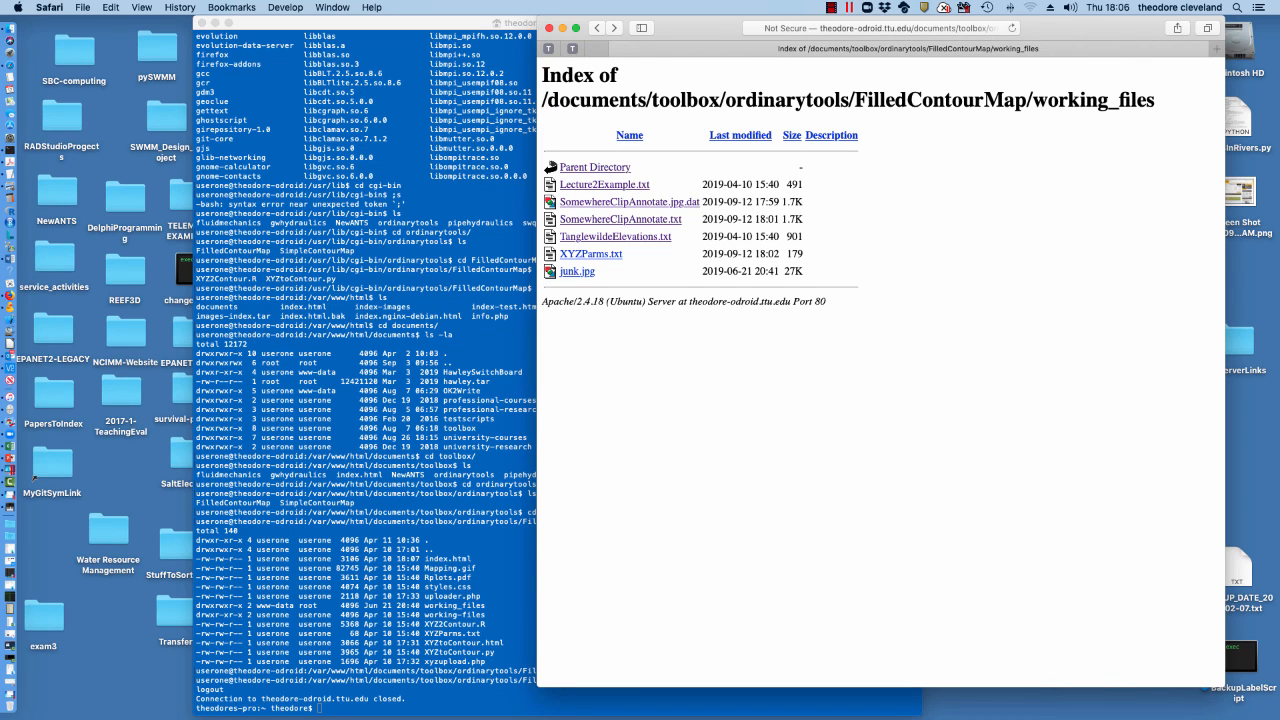
# Examine the uploaded SomewhereClipAnnotate.txt for comparison and return to the working files listing.
pyautogui.click(620, 219)
pyautogui.scroll(-3, 620, 219)
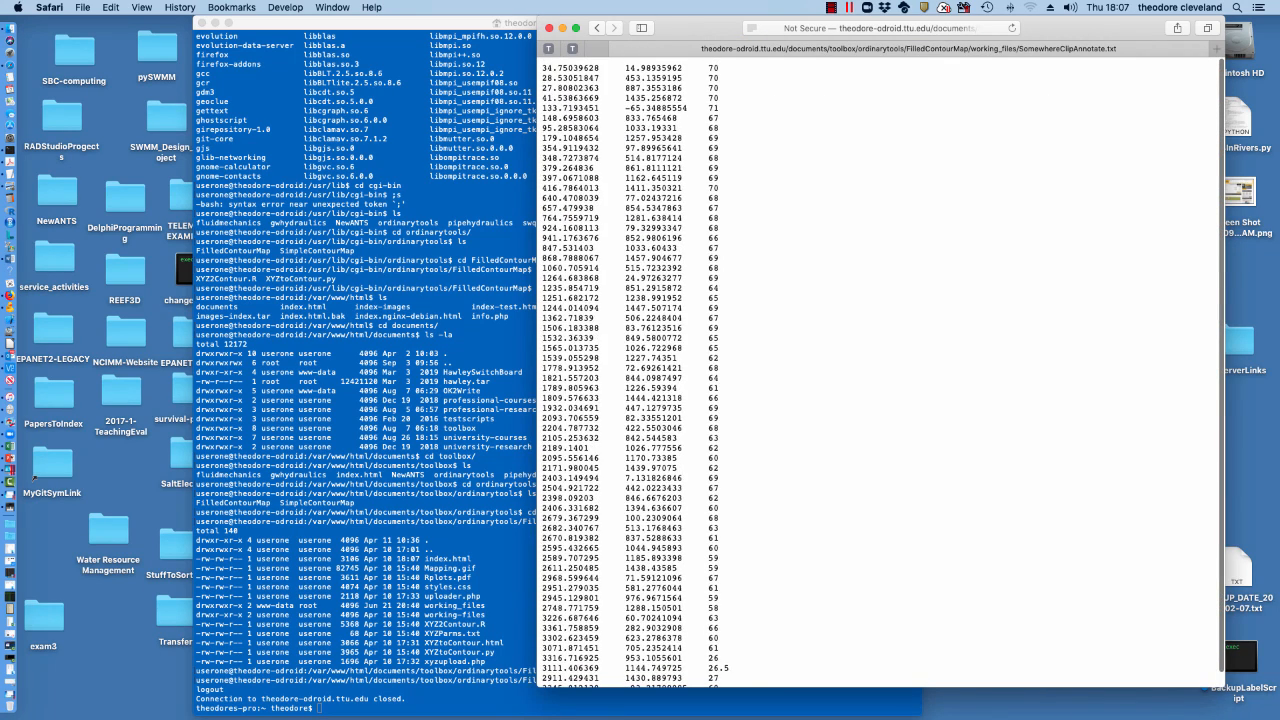
pyautogui.click(597, 28)
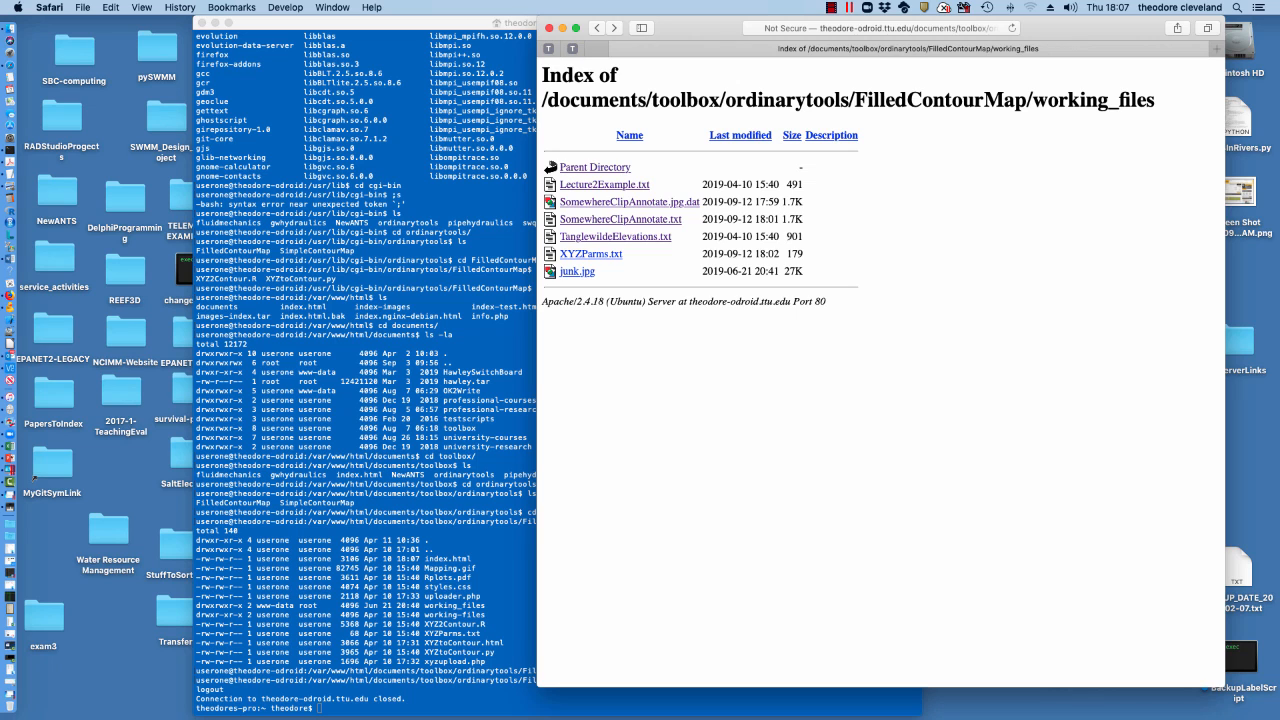
# Go back to the Filled Contour Mapping page and enter SomewhereClipAnnotate.txt as the XYZ input file.
pyautogui.click(596, 167)
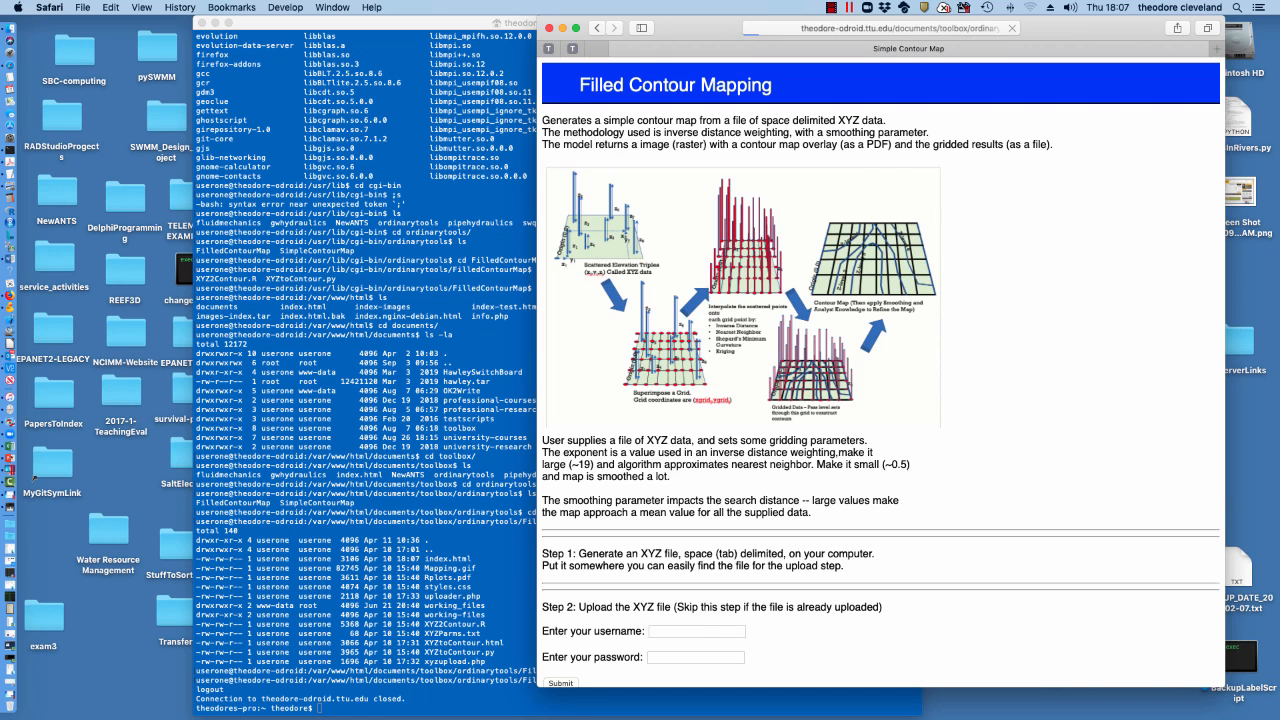
pyautogui.scroll(-5, 610, 300)
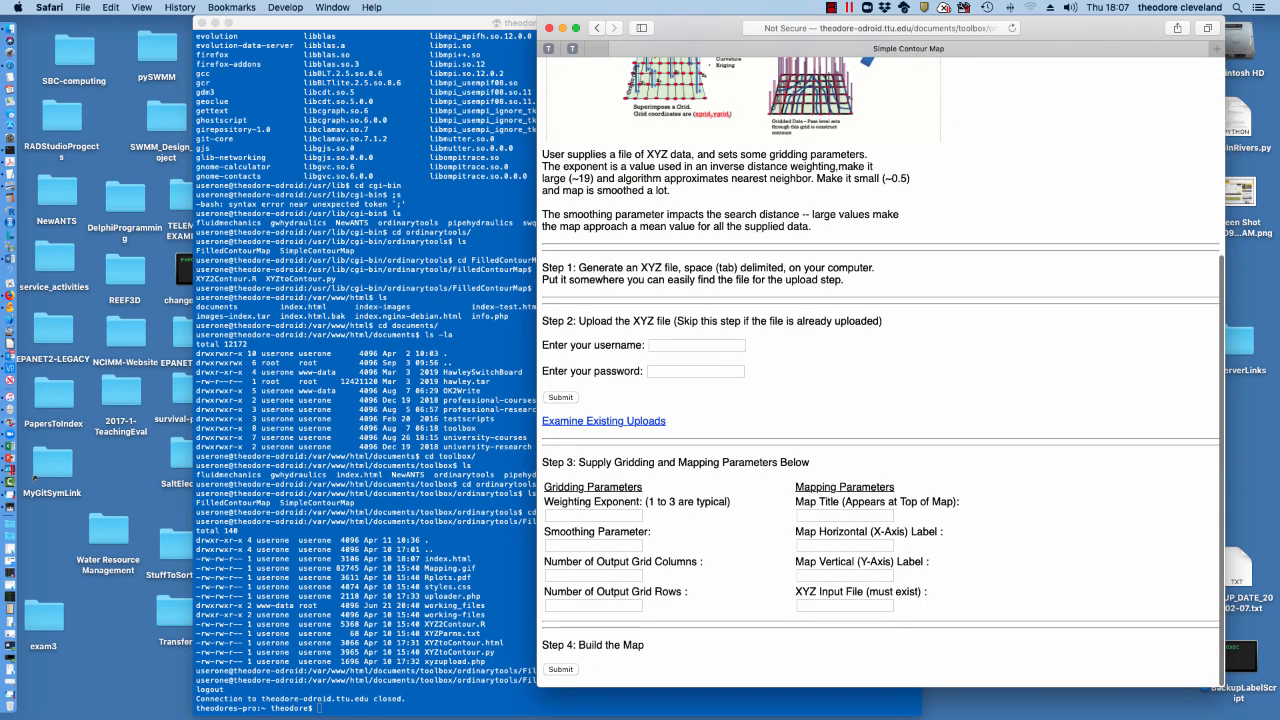
pyautogui.click(860, 604)
pyautogui.write('SomewhereClipAnnotate.txt')
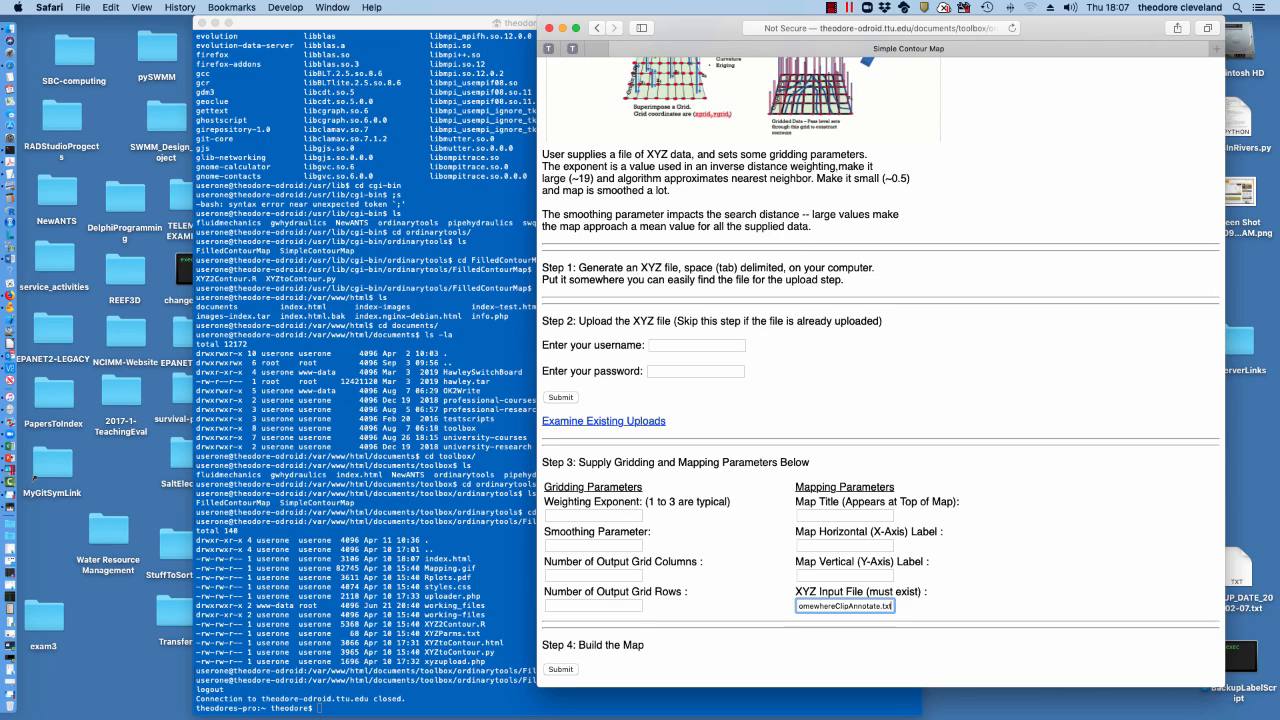
# Set the weighting exponent to 2, with "e" as map title and vertical label and "easting (feet)" as horizontal label.
pyautogui.click(594, 516)
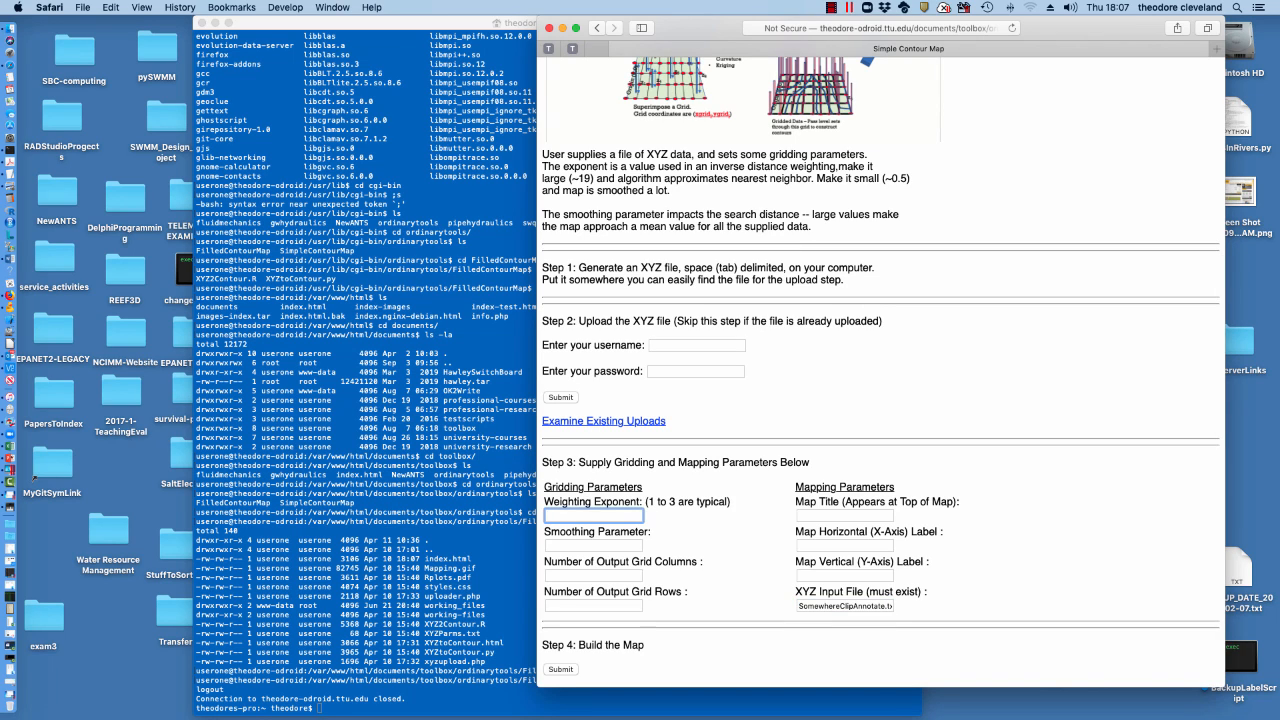
pyautogui.write('2')
pyautogui.press('Tab')
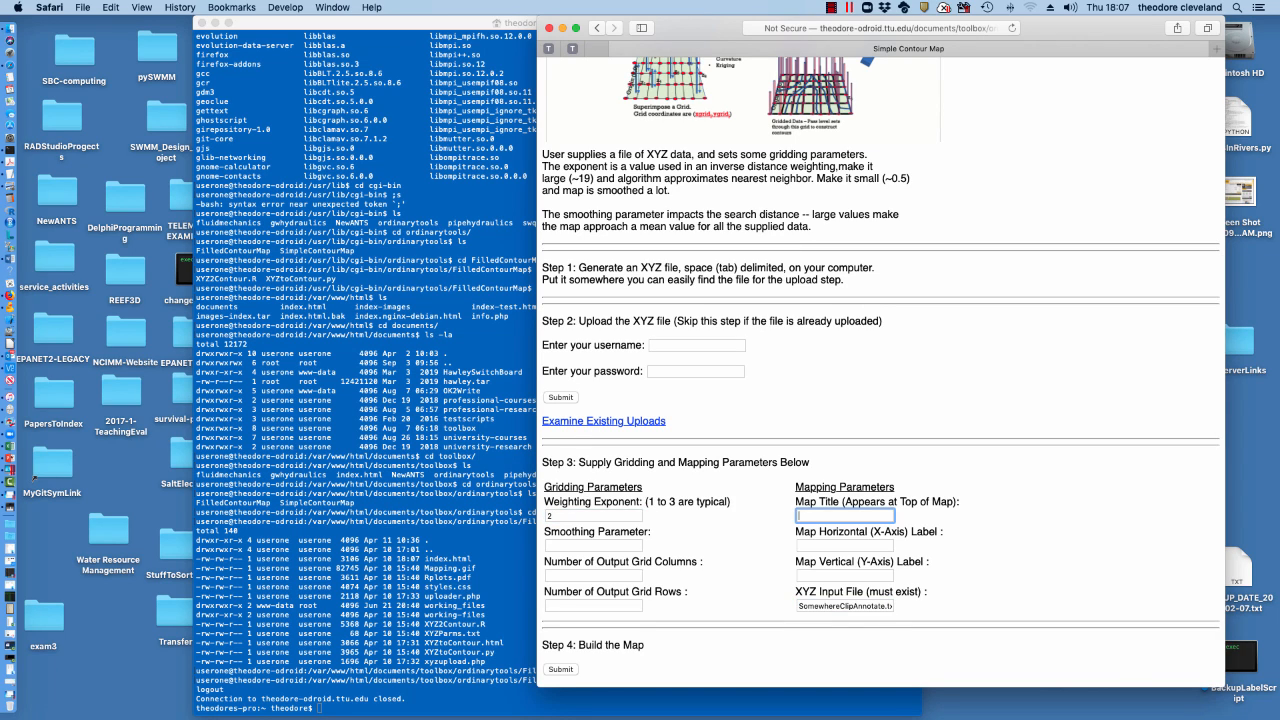
pyautogui.write('e')
pyautogui.press('Tab')
pyautogui.write('easting (feet)')
pyautogui.click(845, 576)
pyautogui.write('e')
# Set the smoothing parameter to 1 and the output grid to 24 columns and 24 rows, and build the map.
pyautogui.click(594, 546)
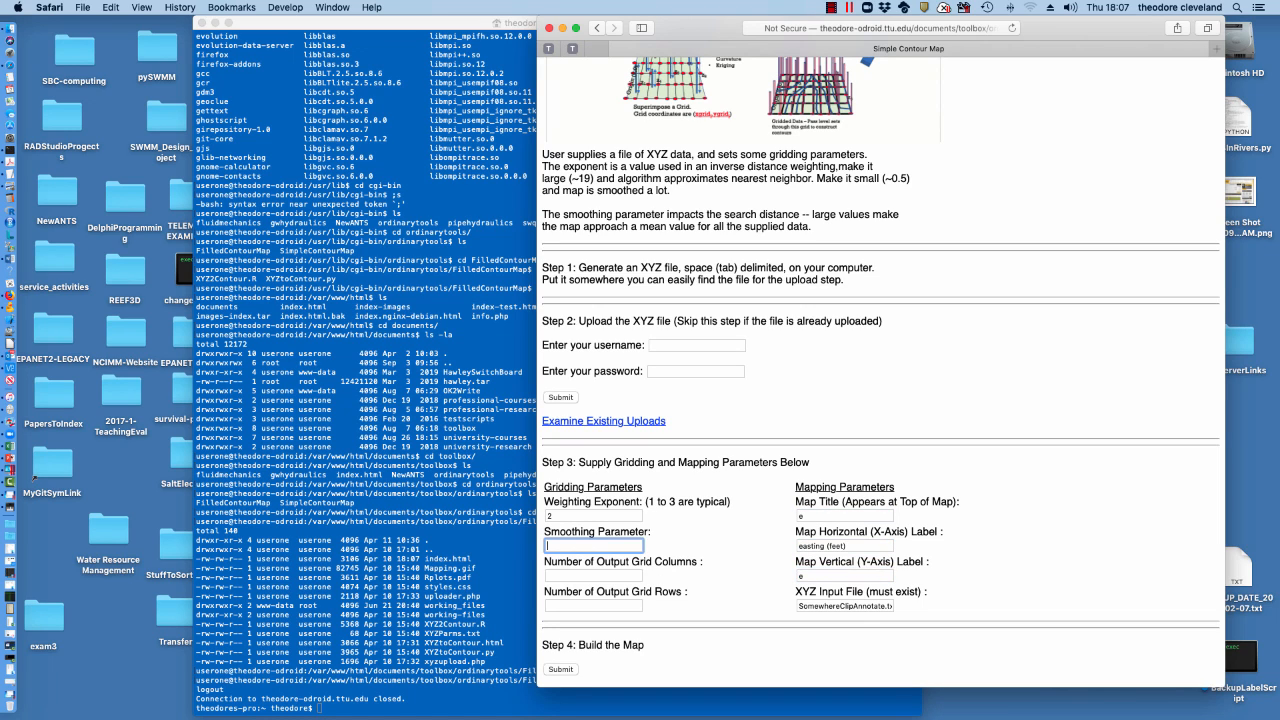
pyautogui.write('1')
pyautogui.press('Tab')
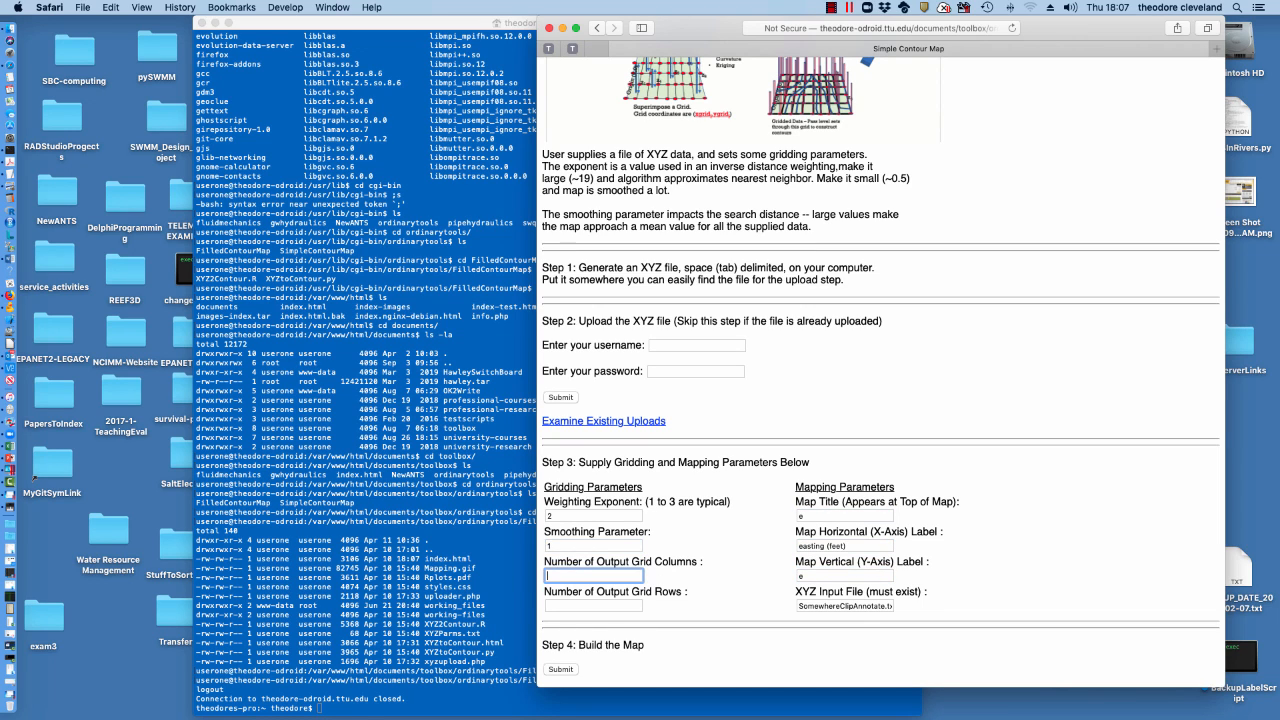
pyautogui.write('24')
pyautogui.press('Tab')
pyautogui.write('24')
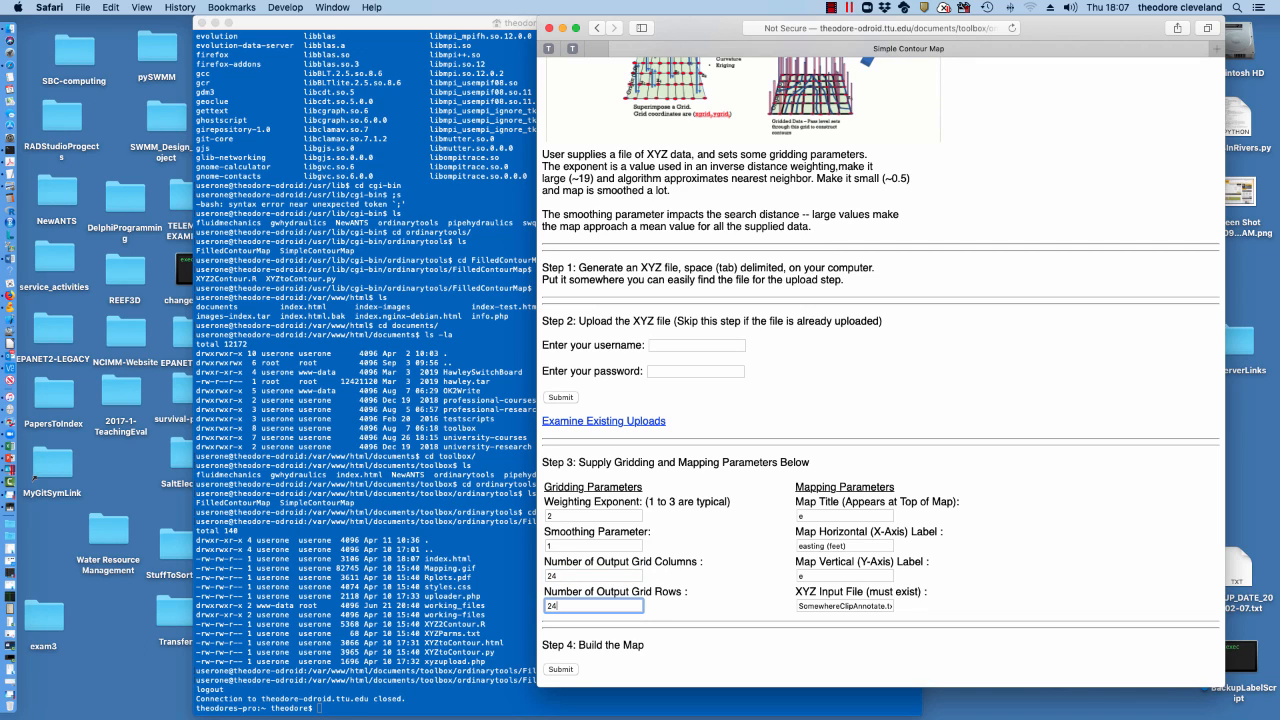
pyautogui.press('Return')
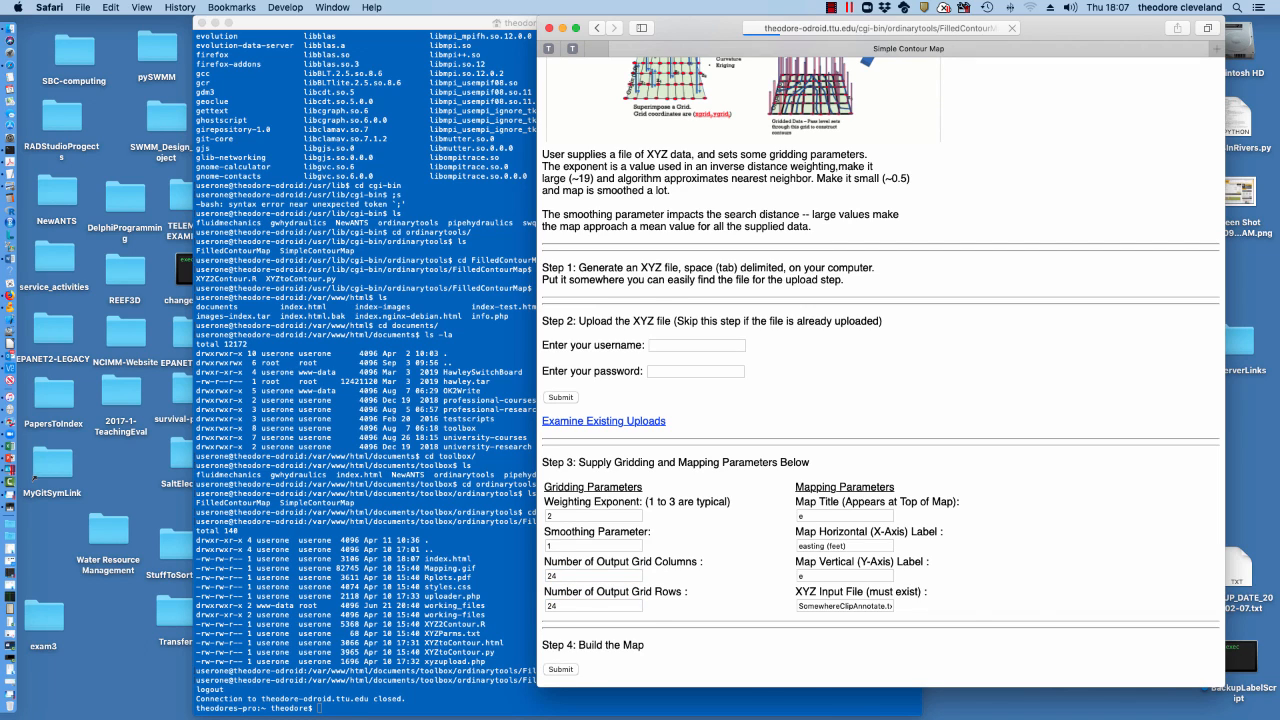
# Review the generated contour plot and its echoed input values, and return to the parameter form.
pyautogui.scroll(-5, 880, 380)
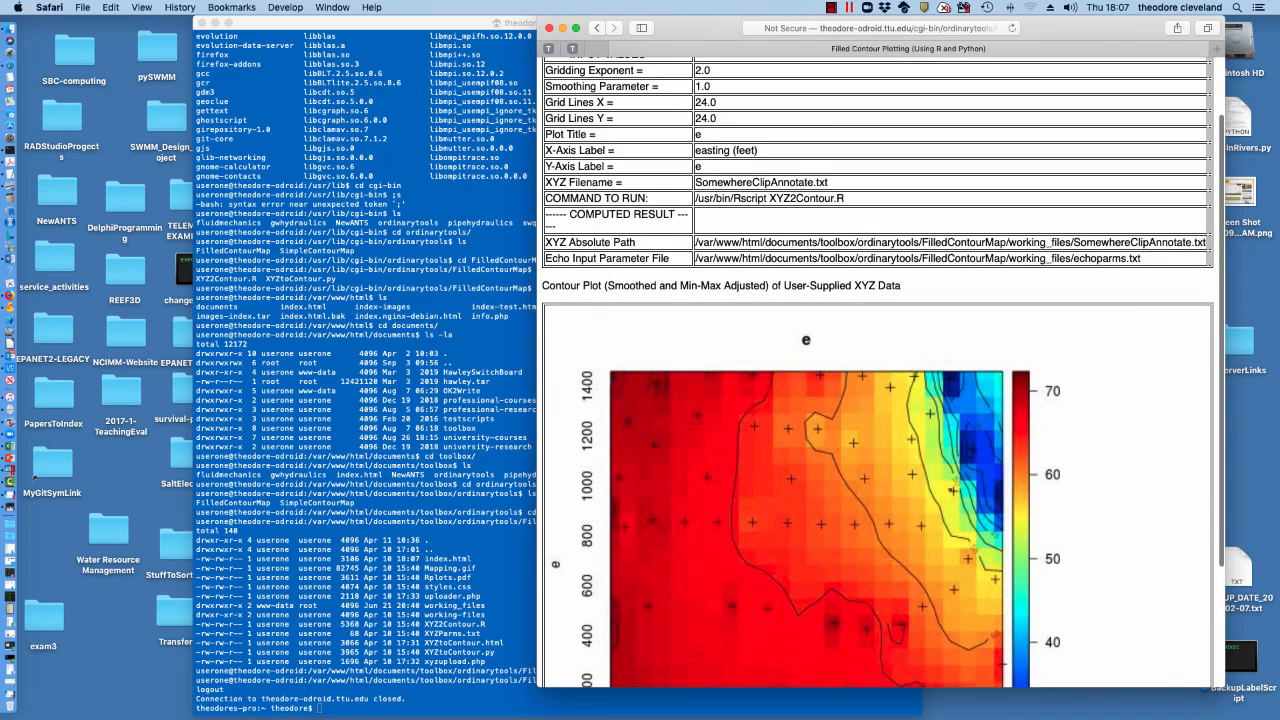
pyautogui.scroll(4, 880, 370)
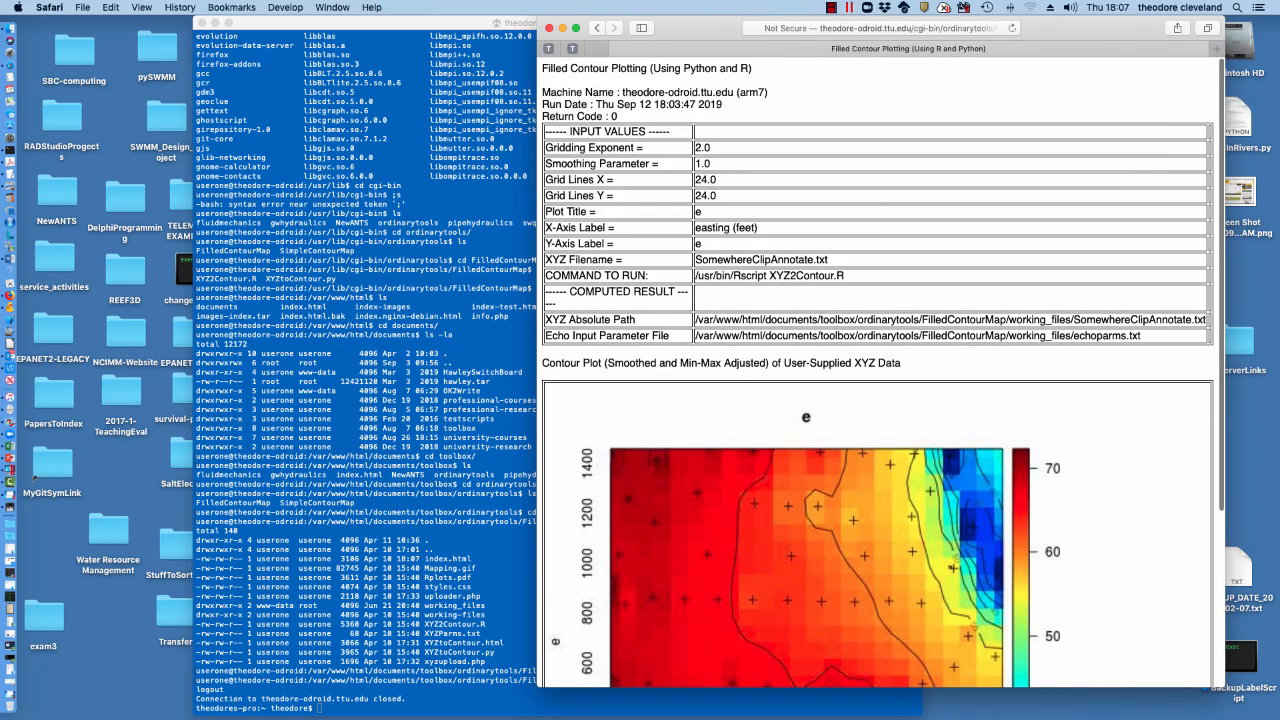
pyautogui.click(597, 28)
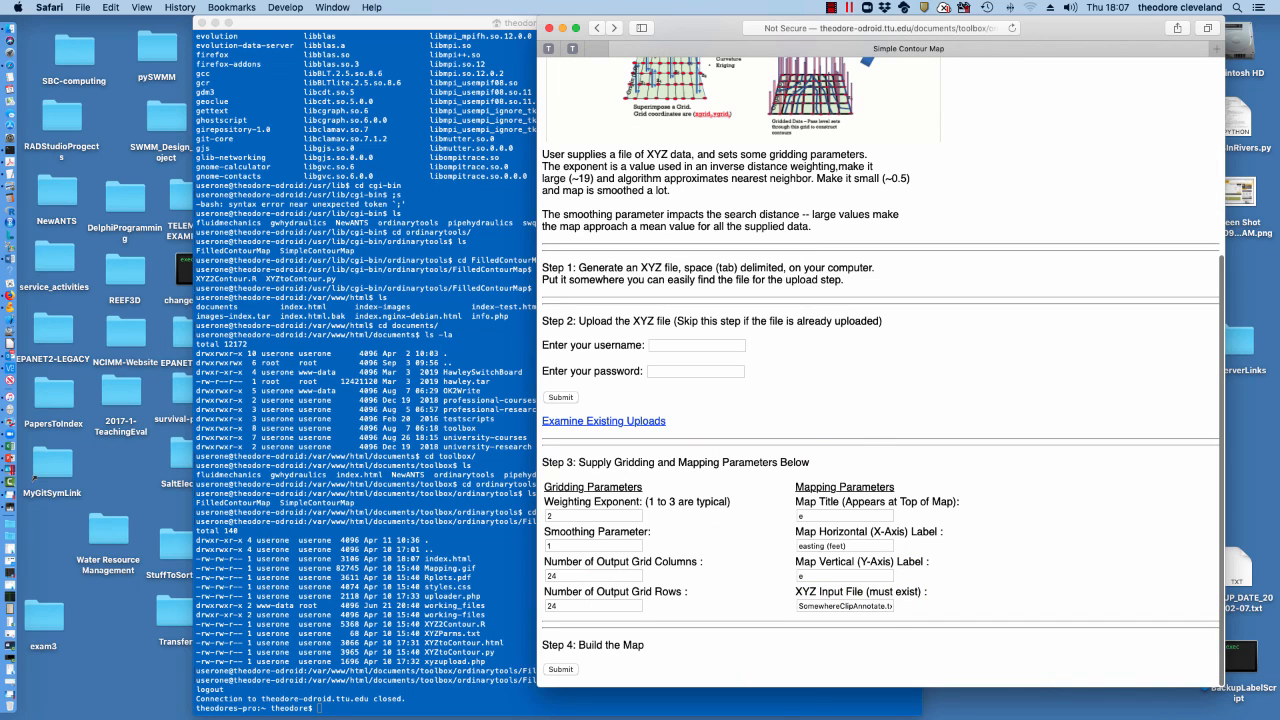
# Change the map title to "Somewhere USA Elevation Map" and the horizontal axis label to "Easting (Feet)".
pyautogui.doubleClick(802, 516)
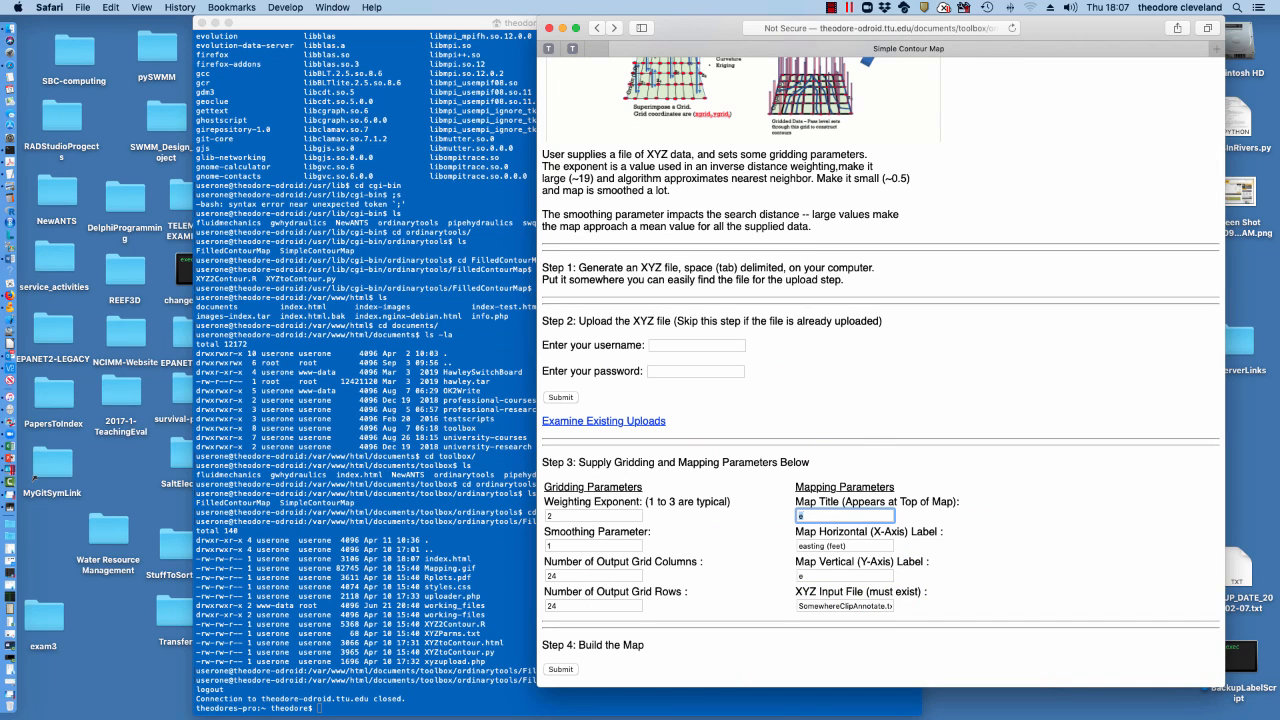
pyautogui.write('Somewhere USA Eelevation Map')
pyautogui.press('Tab')
pyautogui.press('Tab')
pyautogui.write('E')
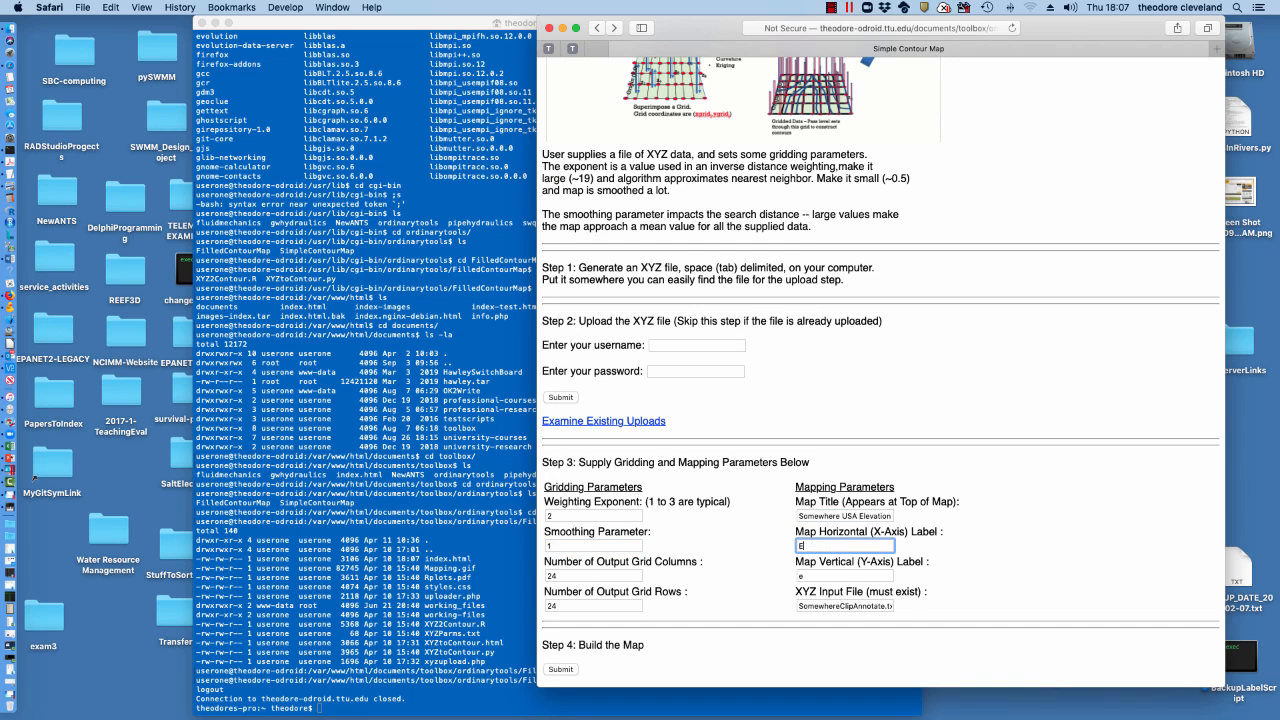
pyautogui.write('asting (Feet)')
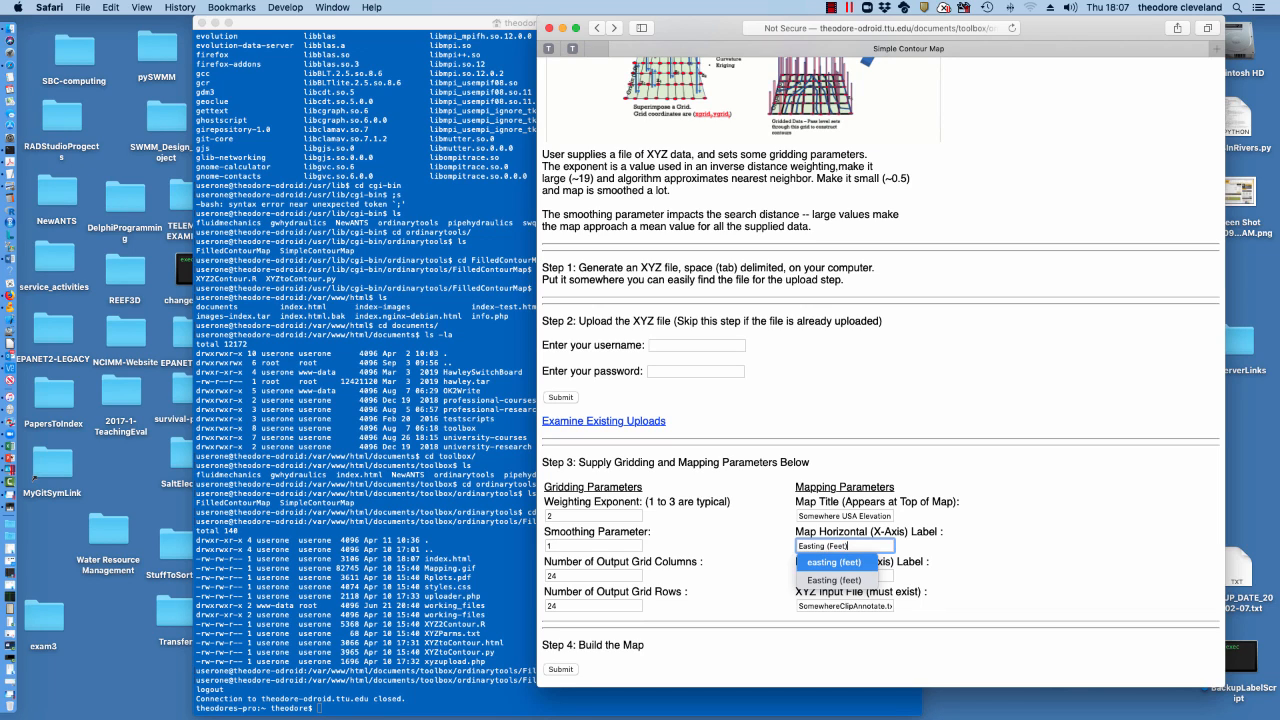
pyautogui.press('Escape')
# Change the map's vertical axis label to "Northing (Feet)".
pyautogui.press('Tab')
pyautogui.press('Tab')
pyautogui.write('N')
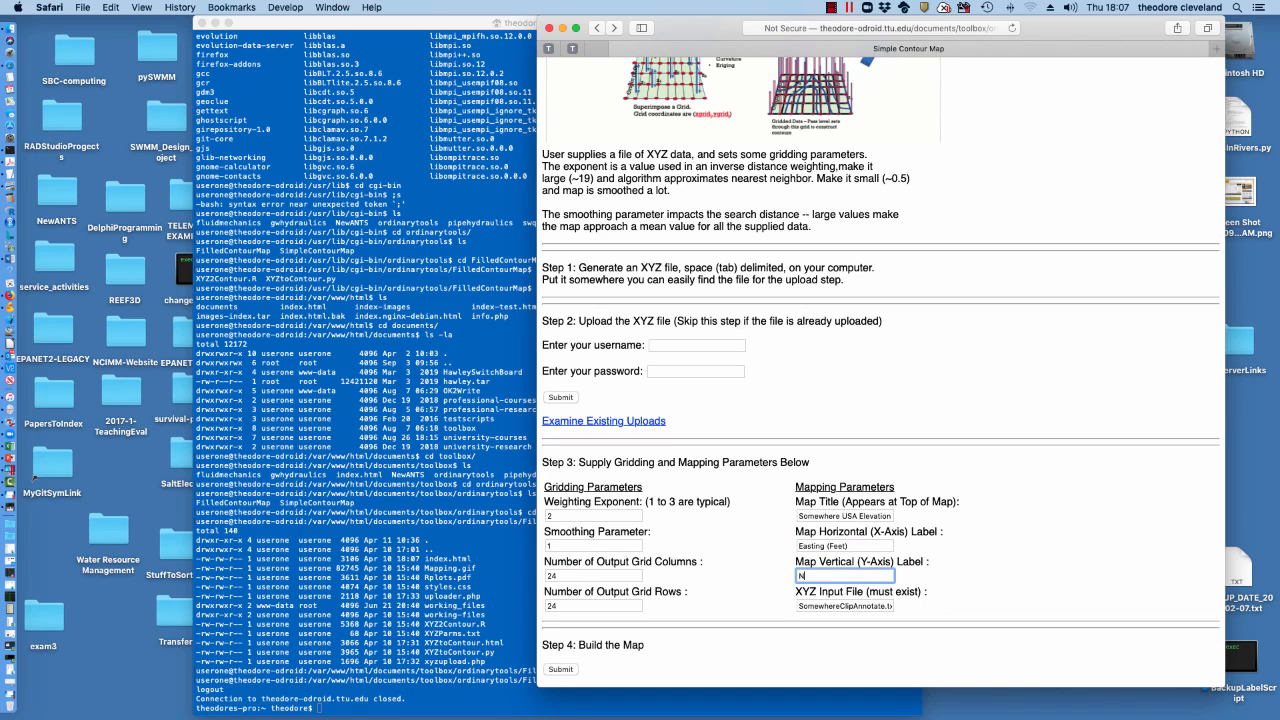
pyautogui.write('orth')
pyautogui.write('in (')
pyautogui.write('g (F')
pyautogui.write('eet')
pyautogui.press('Tab')
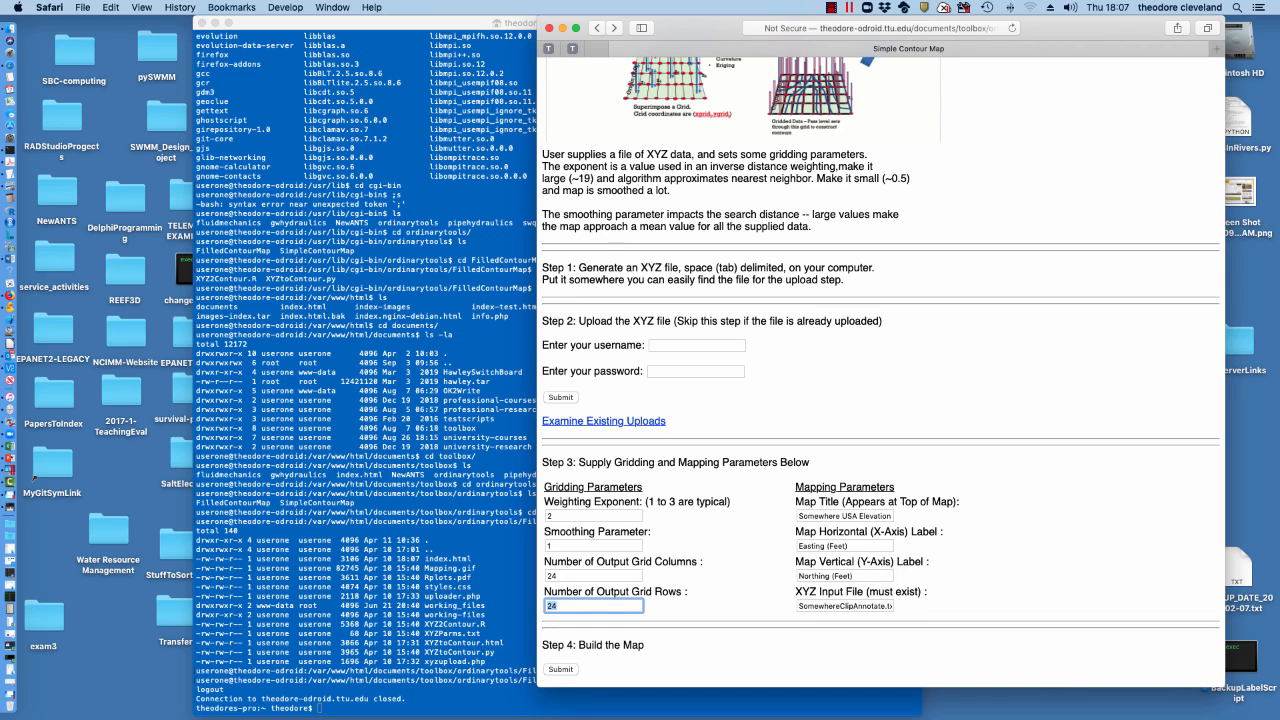
# Set the gridding weighting exponent to 3.
pyautogui.doubleClick(551, 516)
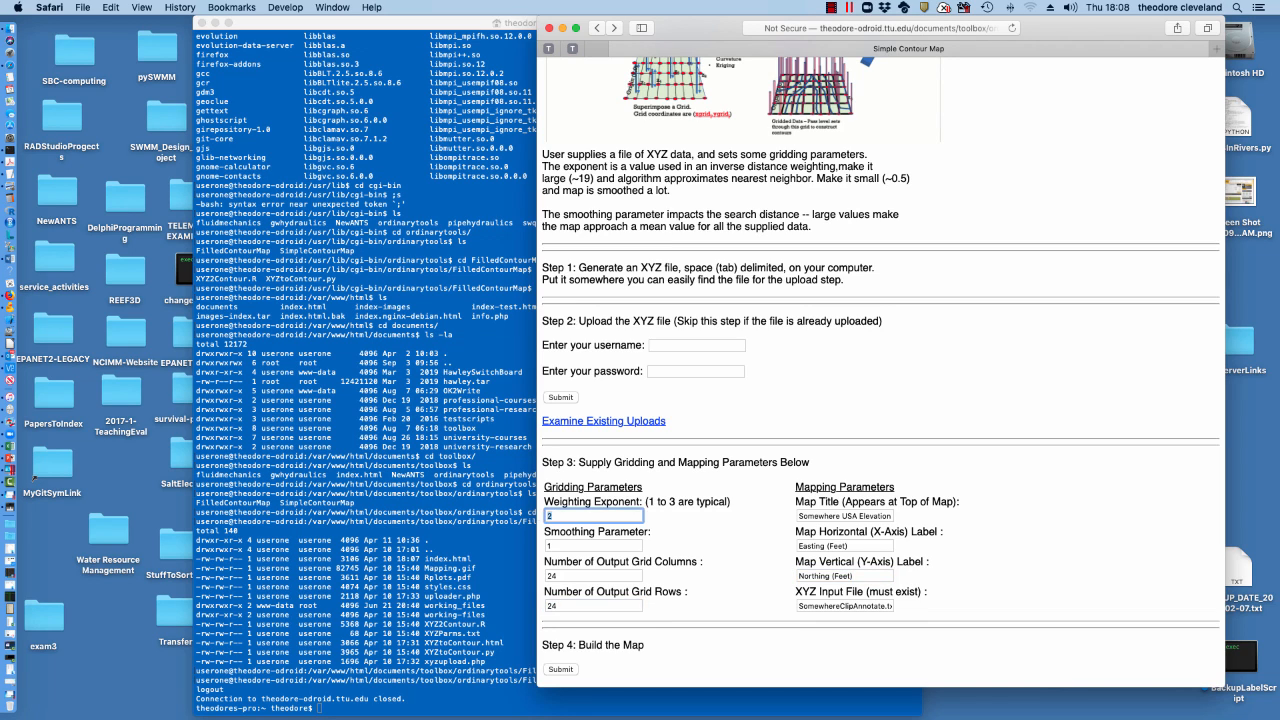
pyautogui.write('3')
pyautogui.press('Tab')
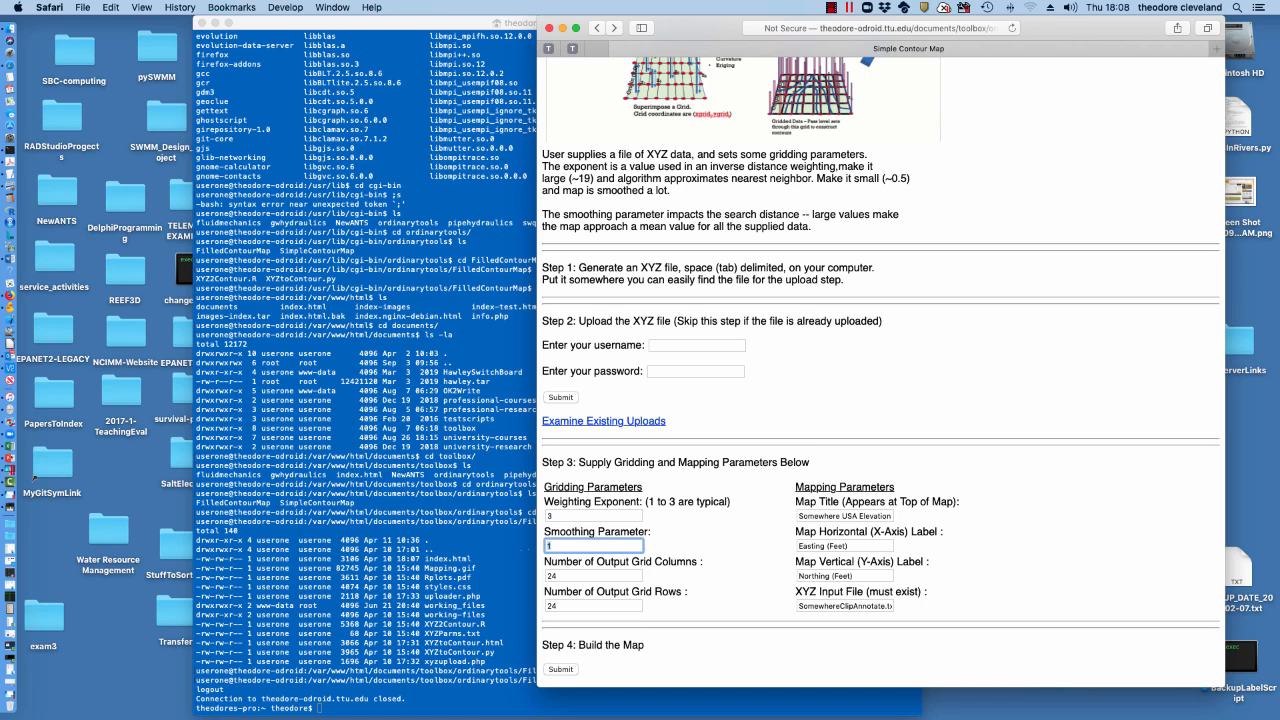
# Set the smoothing parameter to 12 and build the contour map.
pyautogui.write('12')
pyautogui.press('Return')
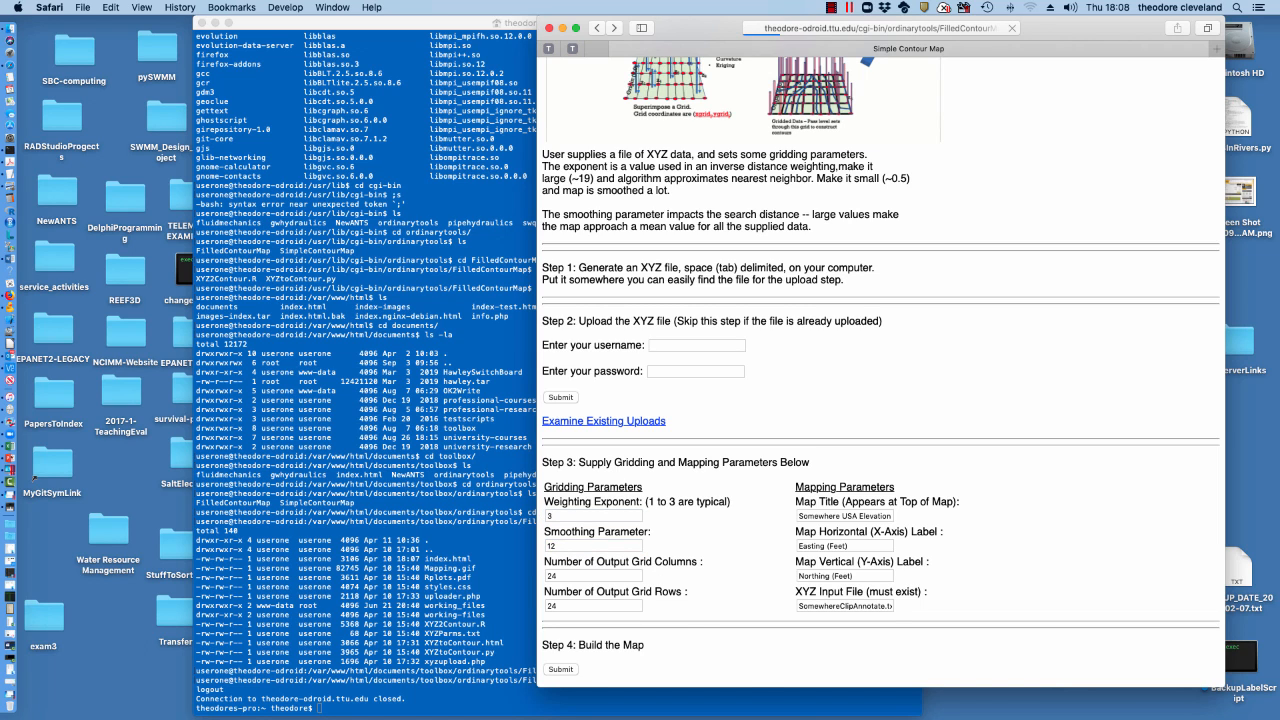
pyautogui.scroll(-5, 880, 372)
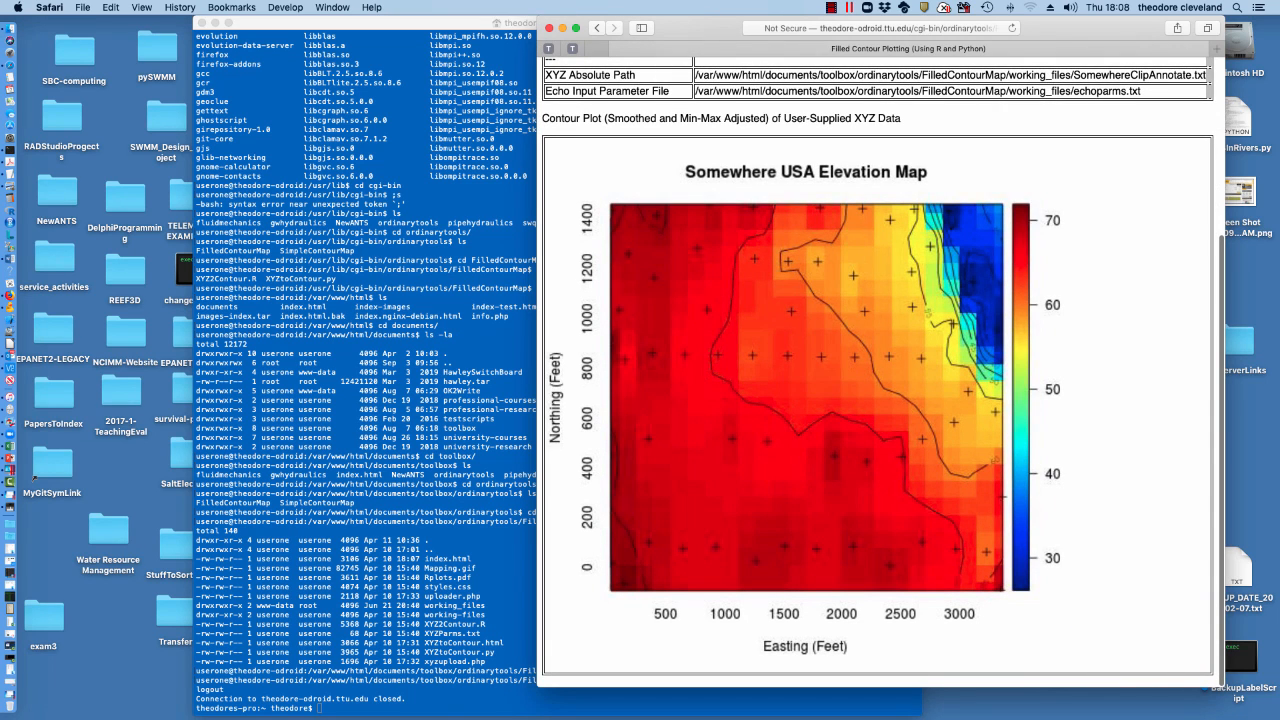
# Compare the new elevation plot with its echoed input values, and go back to the parameter form.
pyautogui.scroll(2, 880, 372)
pyautogui.scroll(-1, 880, 372)
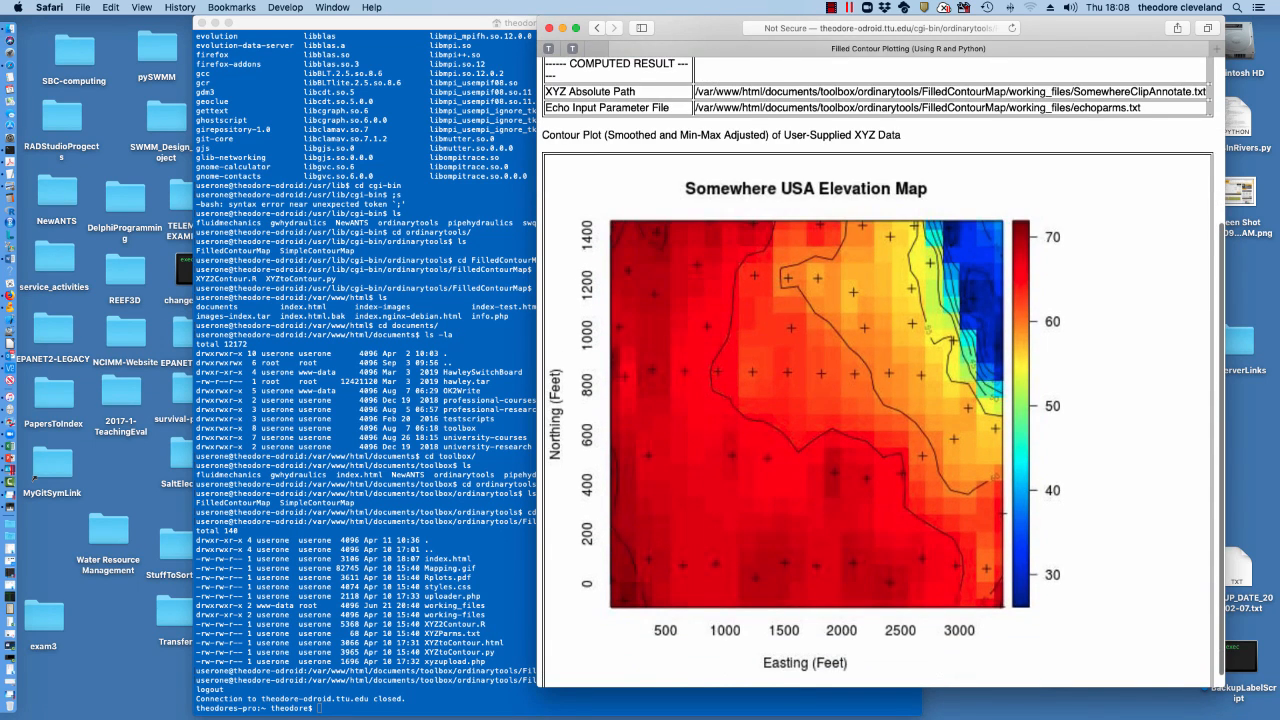
pyautogui.scroll(2, 880, 372)
pyautogui.scroll(3, 880, 372)
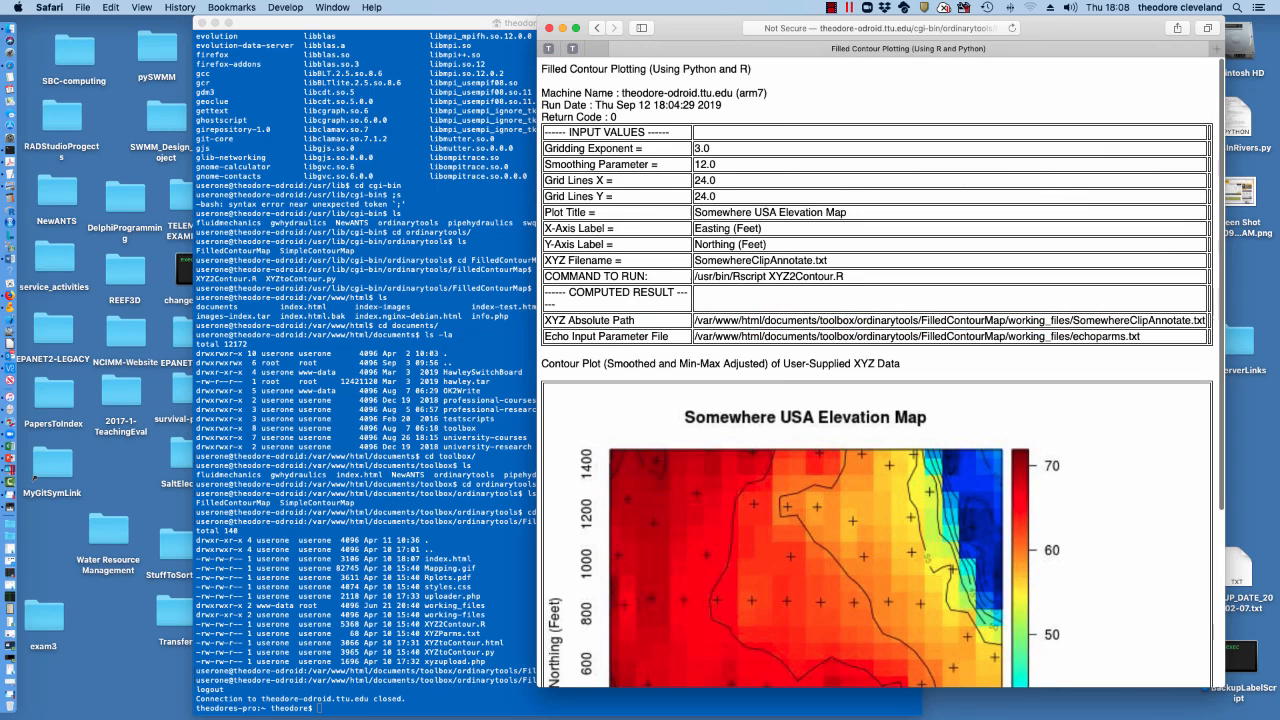
pyautogui.scroll(-5, 880, 372)
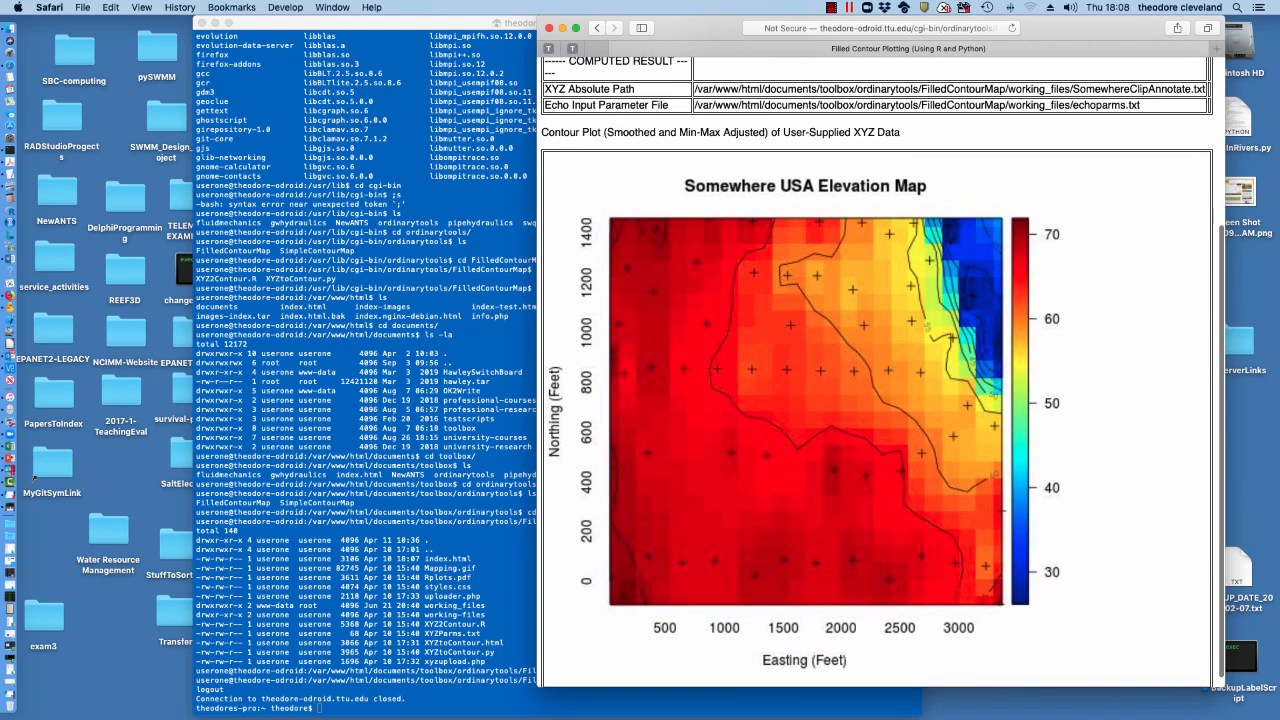
pyautogui.scroll(1, 880, 372)
pyautogui.scroll(5, 880, 372)
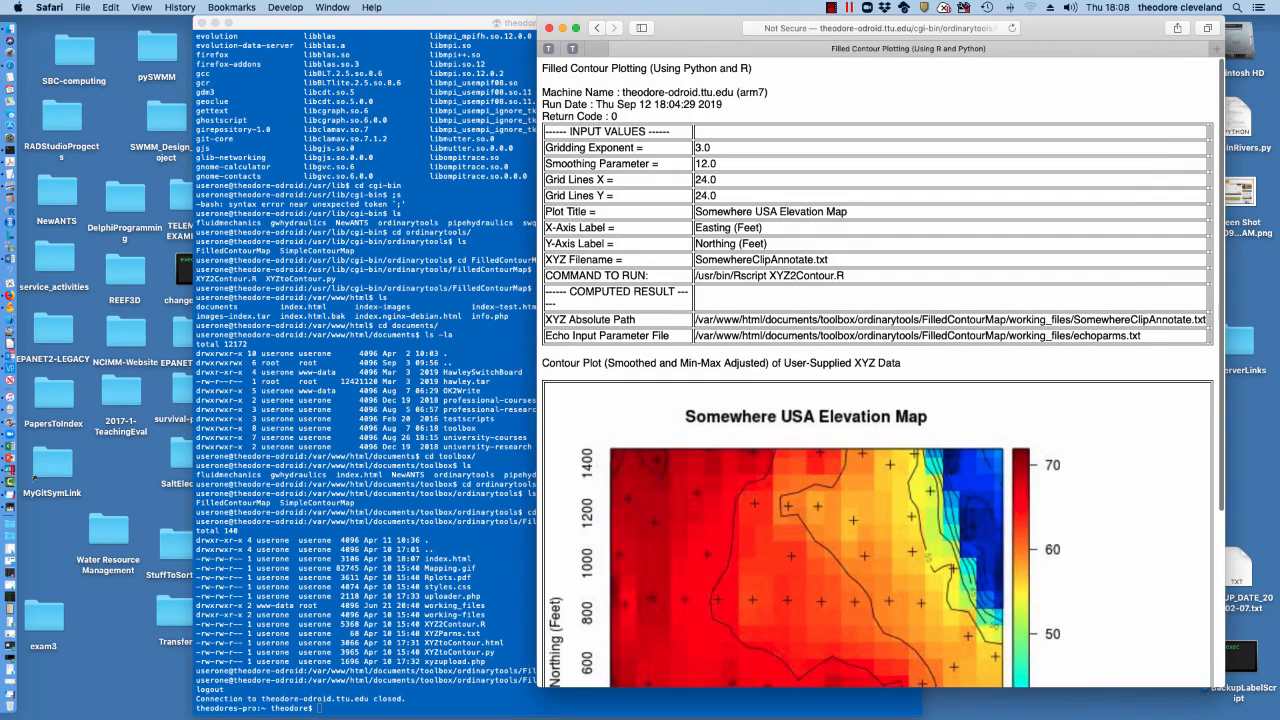
pyautogui.scroll(-6, 880, 372)
pyautogui.scroll(5, 878, 372)
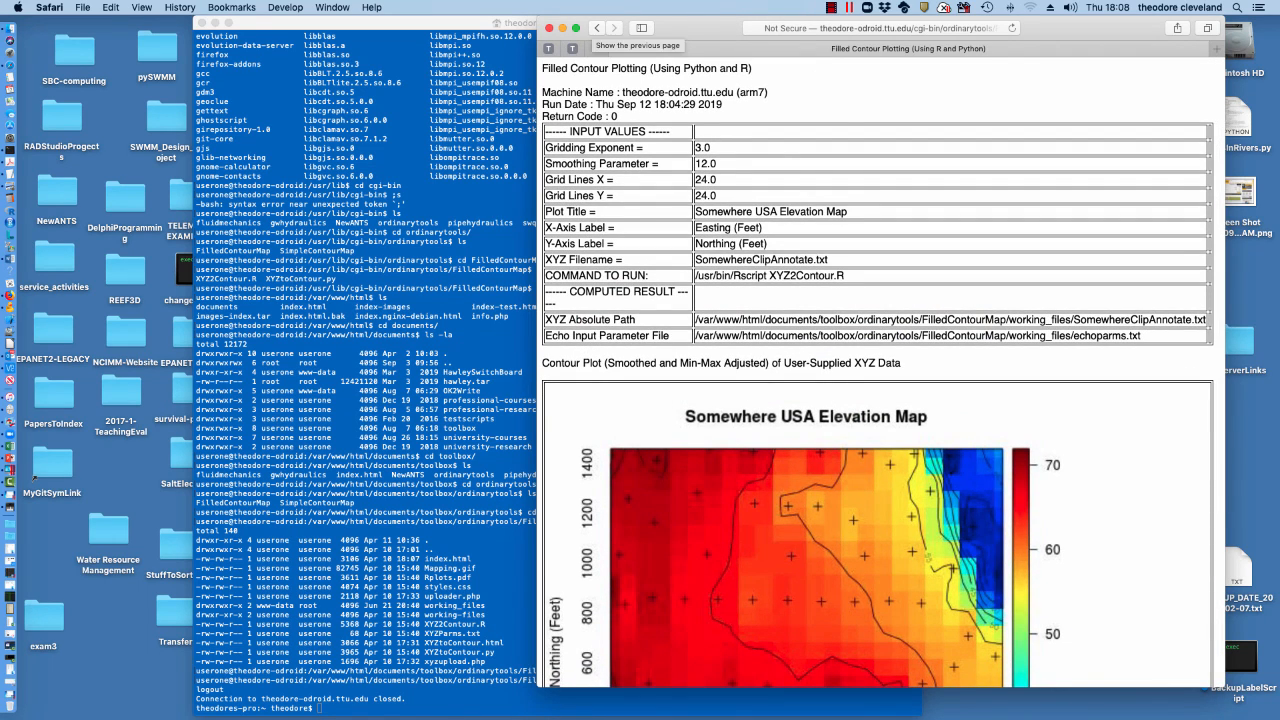
pyautogui.click(597, 28)
# Set the number of output grid columns and rows to 124 each, and rebuild the contour map.
pyautogui.click(565, 576)
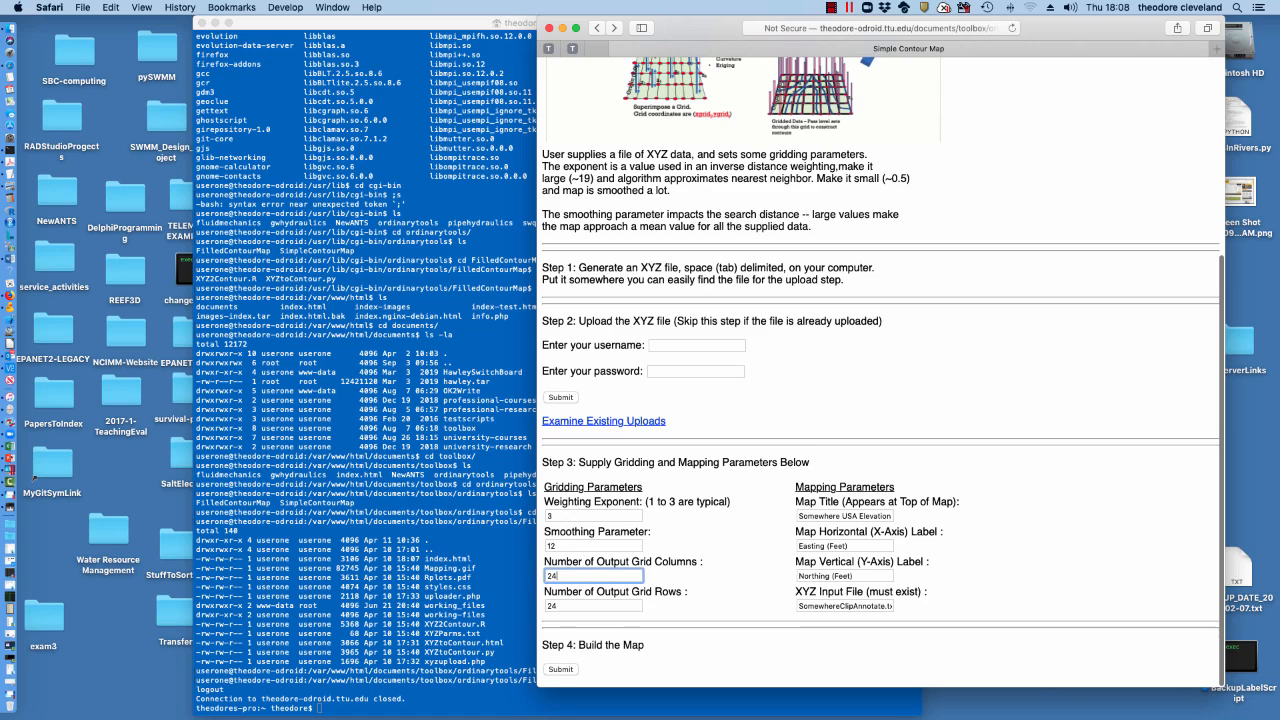
pyautogui.press('BackSpace')
pyautogui.press('BackSpace')
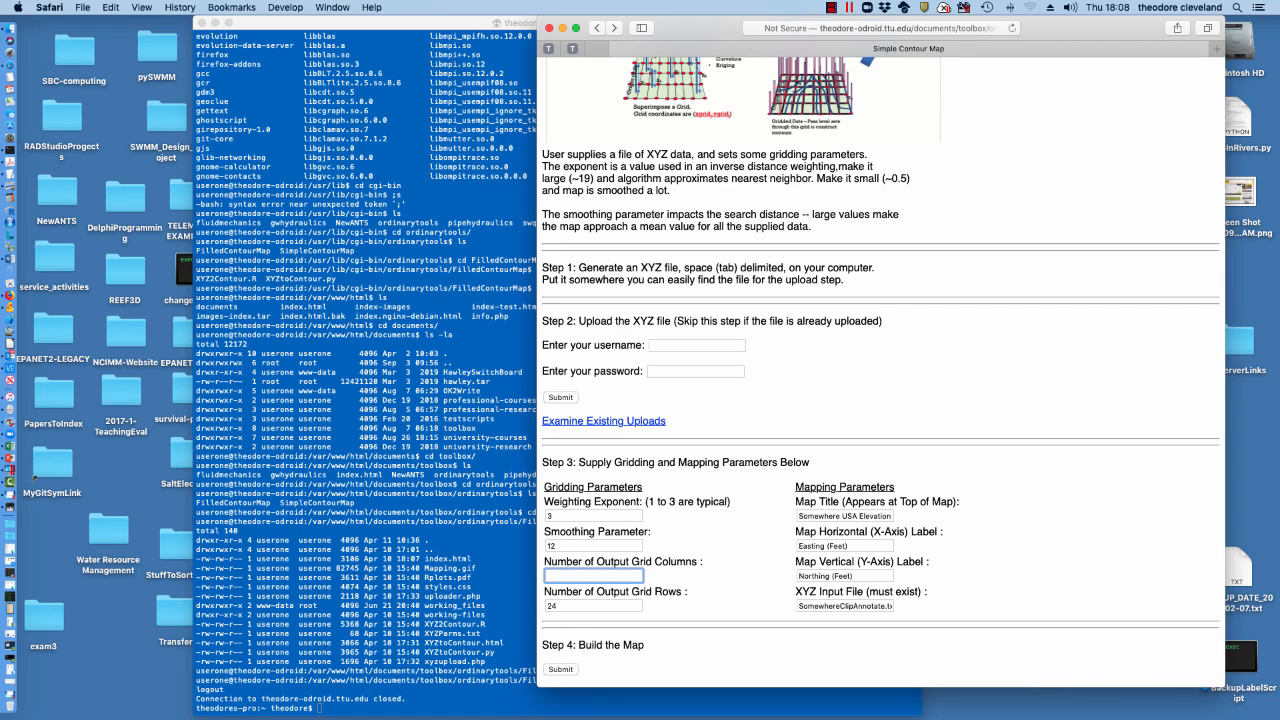
pyautogui.write('124')
pyautogui.press('Tab')
pyautogui.write('124')
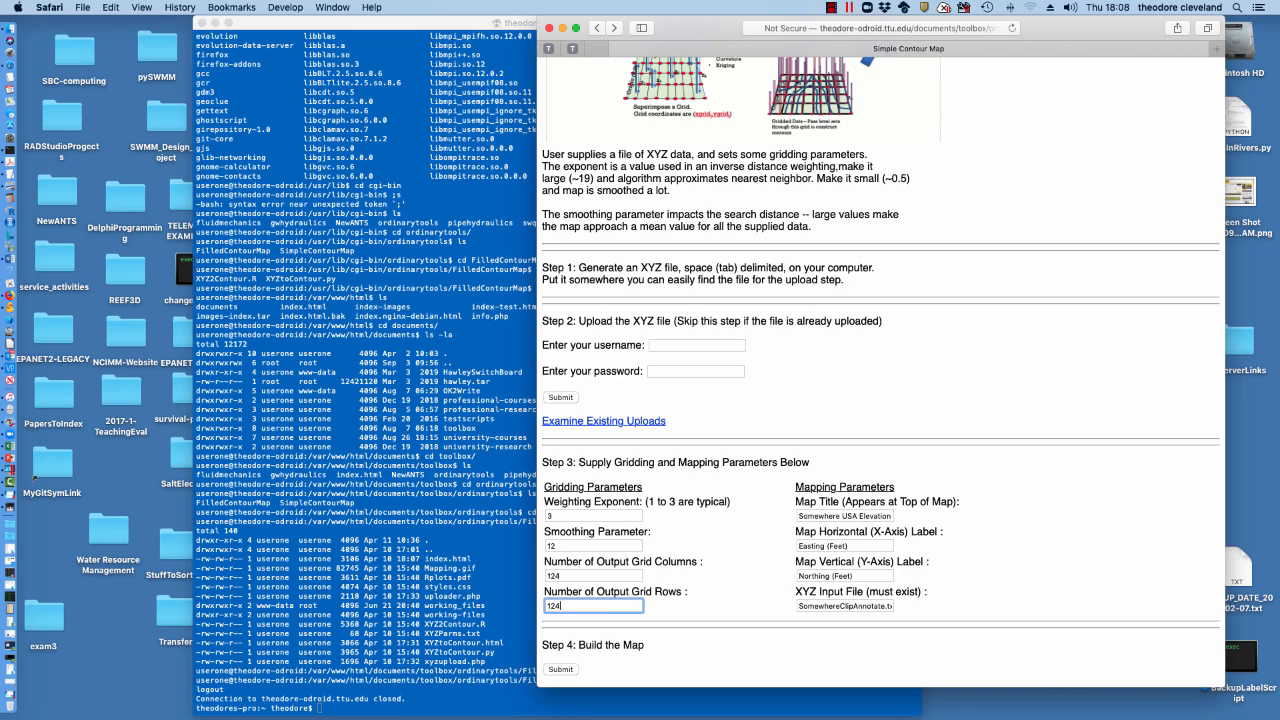
pyautogui.click(560, 669)
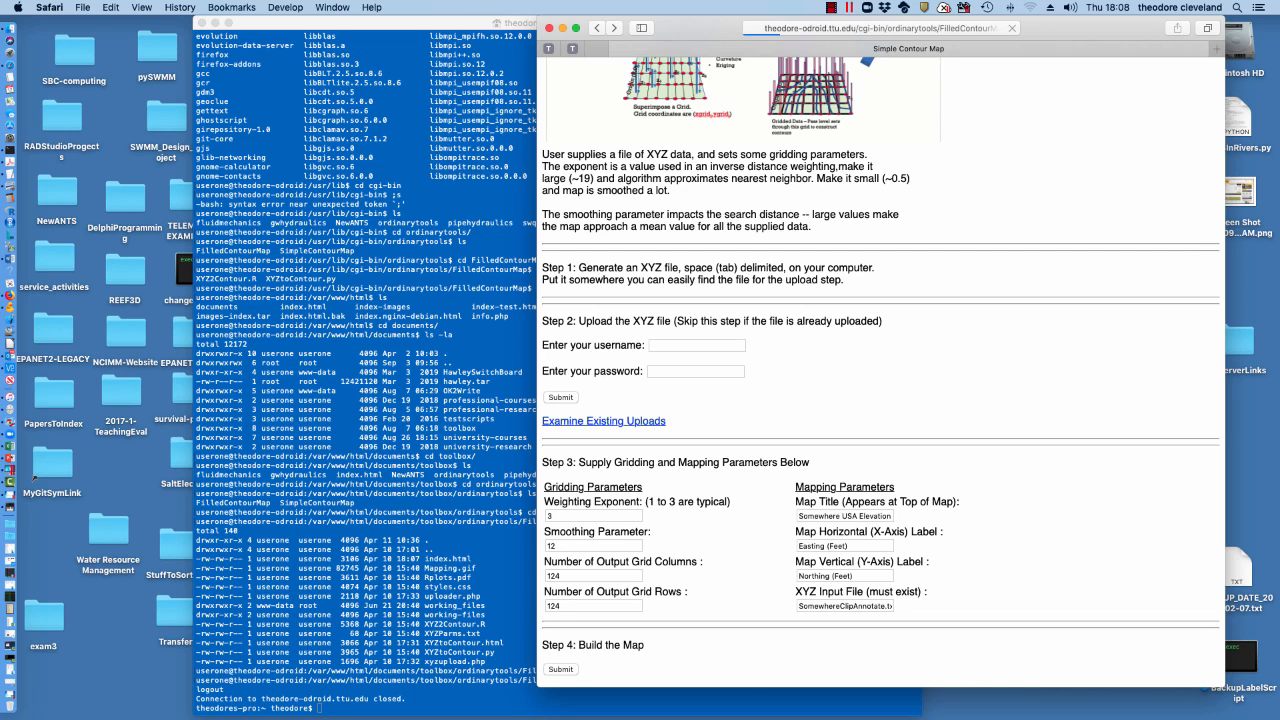
pyautogui.scroll(-5, 880, 370)
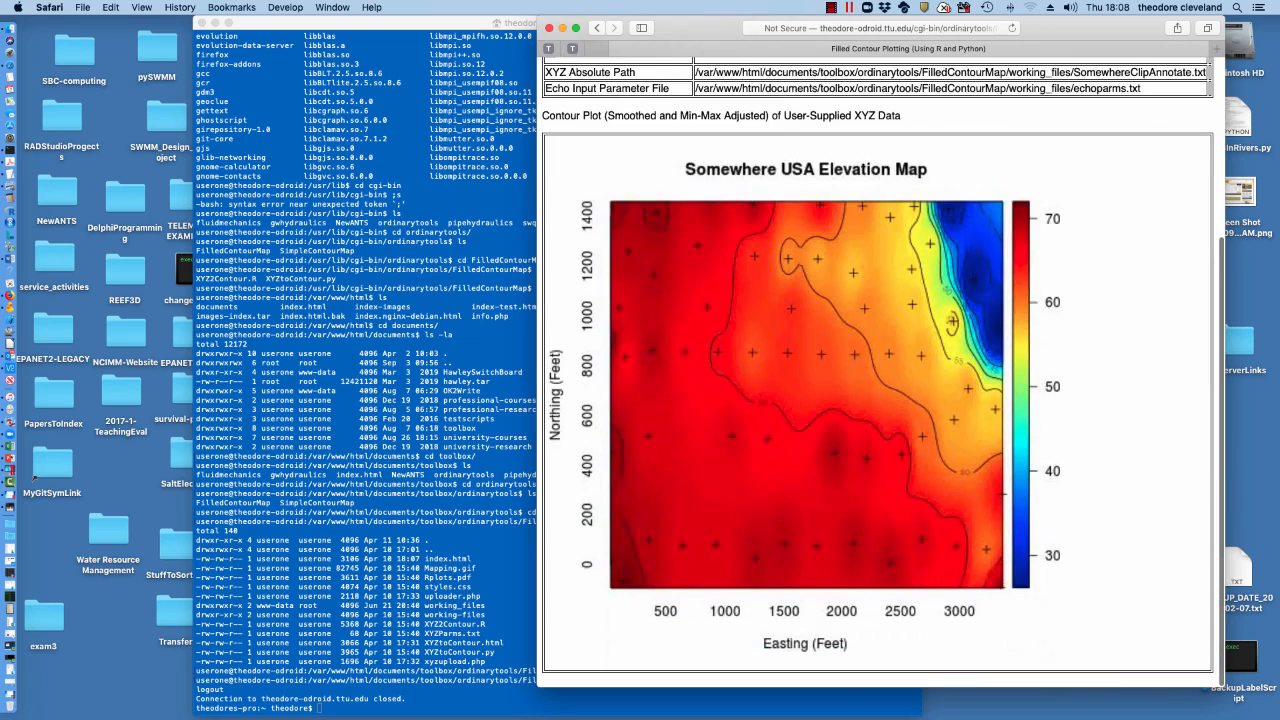